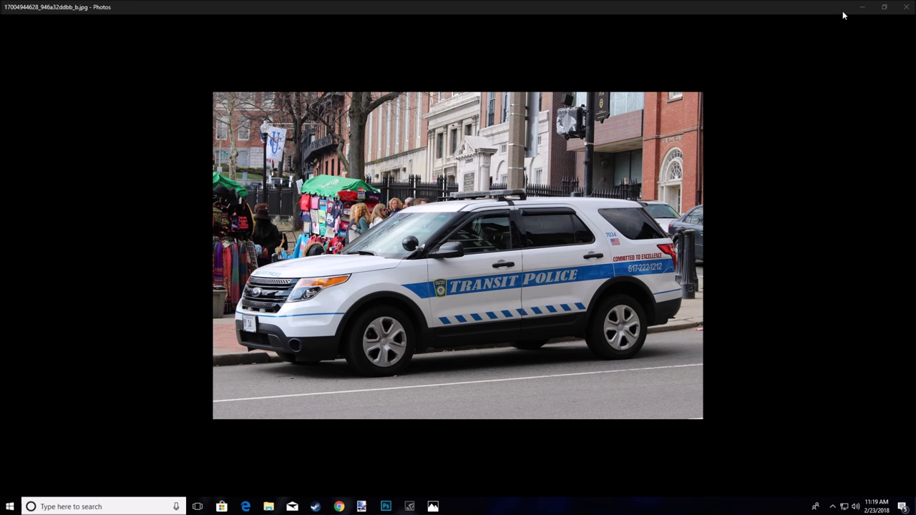
Bring the Explorer 2014 Template in paint.net to the front from its taskbar preview
mouse_move(364, 510)
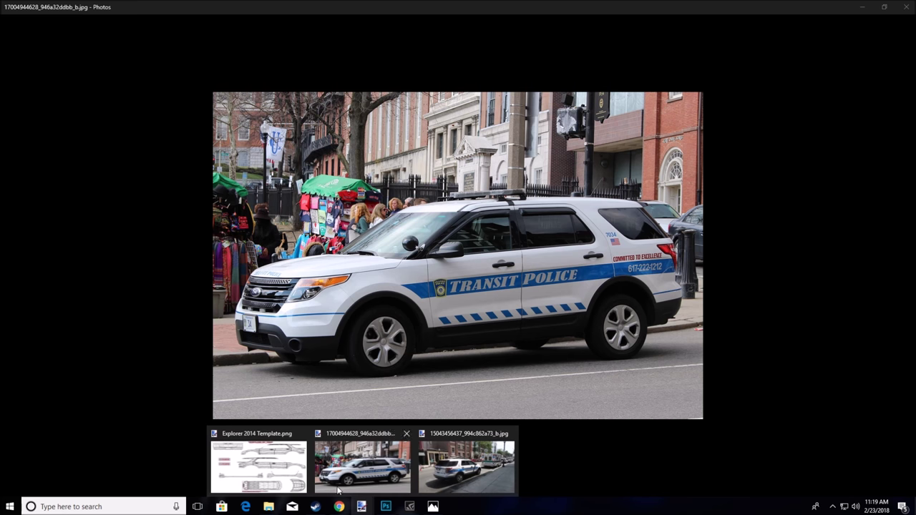
left_click(287, 468)
Minimize the blank Photoshop Untitled-1 window so the paint.net car template is visible
left_click(386, 506)
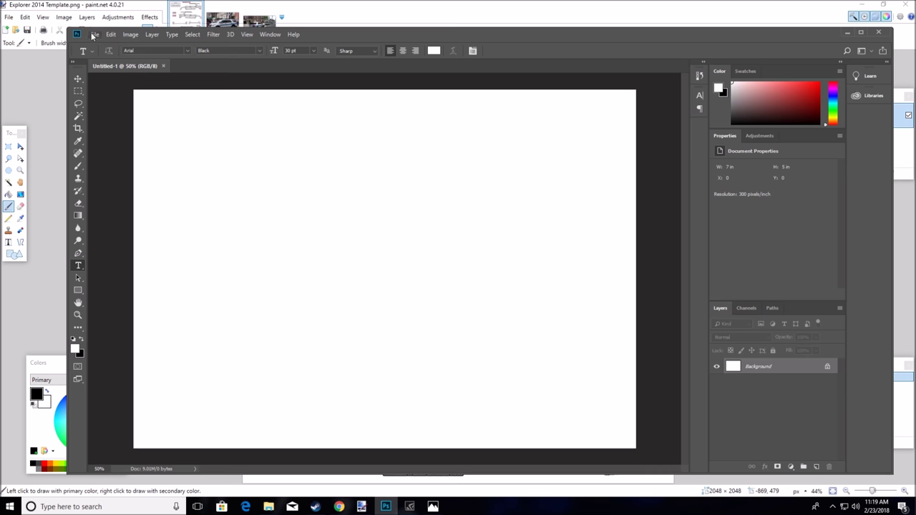
left_click_drag(769, 43, 724, 28)
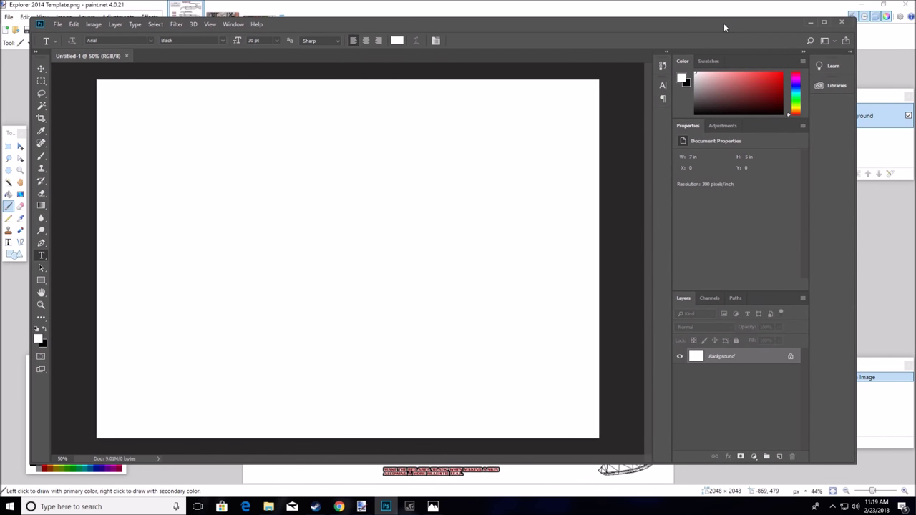
left_click(810, 25)
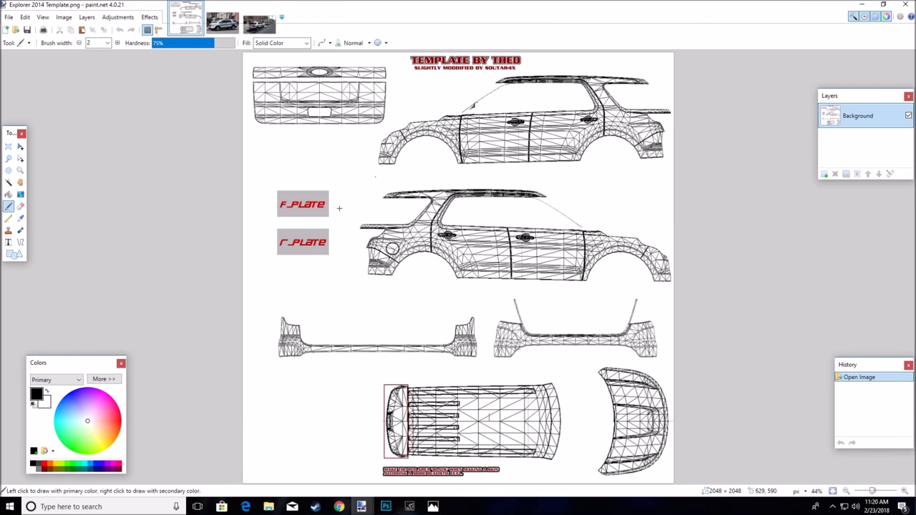
left_click(385, 506)
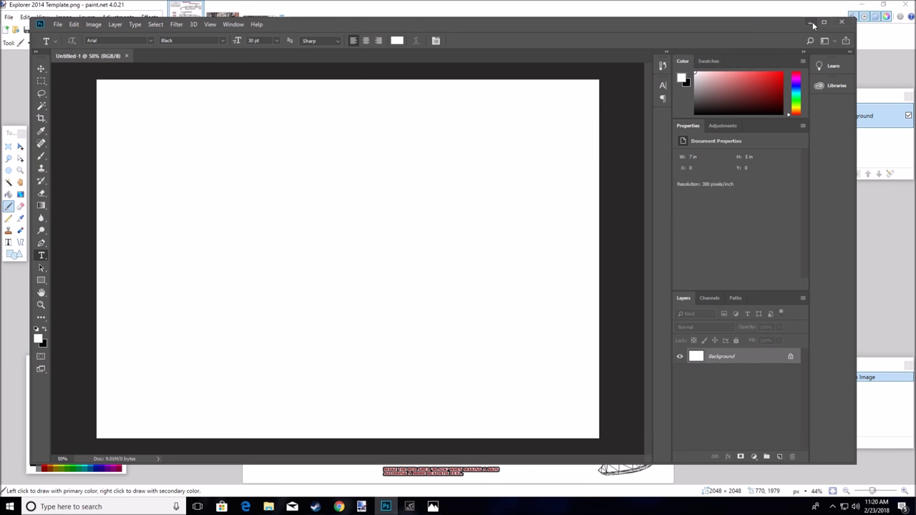
left_click(811, 24)
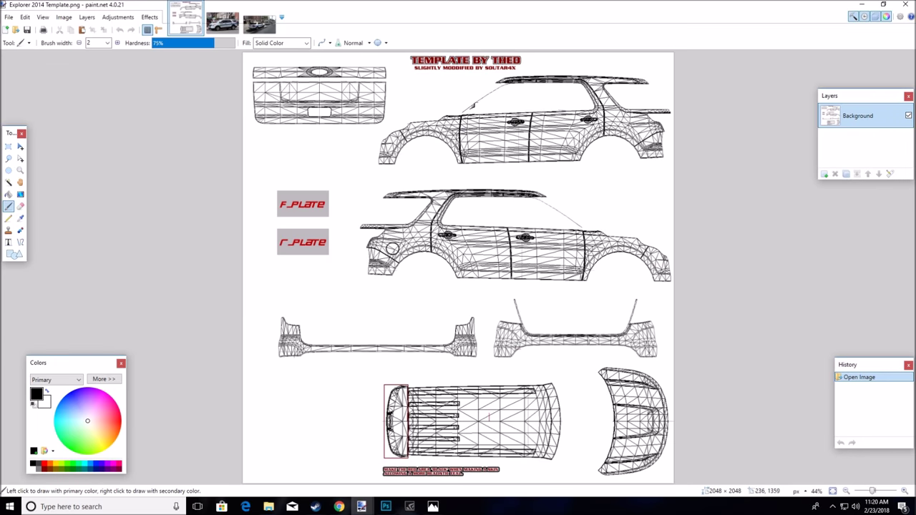
Switch paint.net to the Paint Bucket tool at 50% tolerance
mouse_move(361, 504)
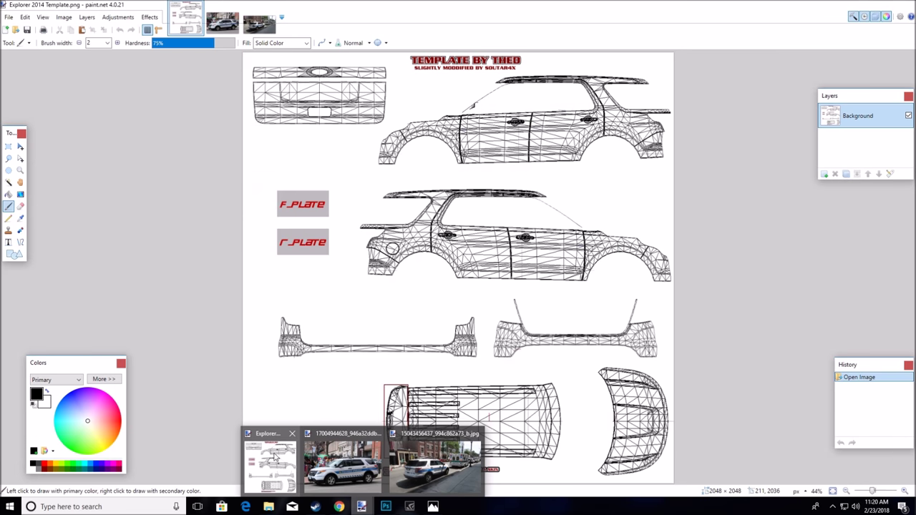
mouse_move(341, 470)
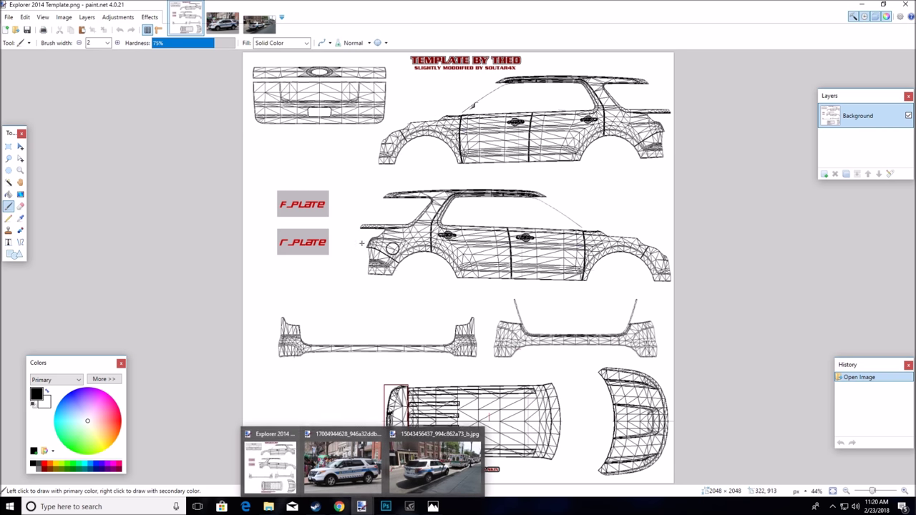
left_click(10, 194)
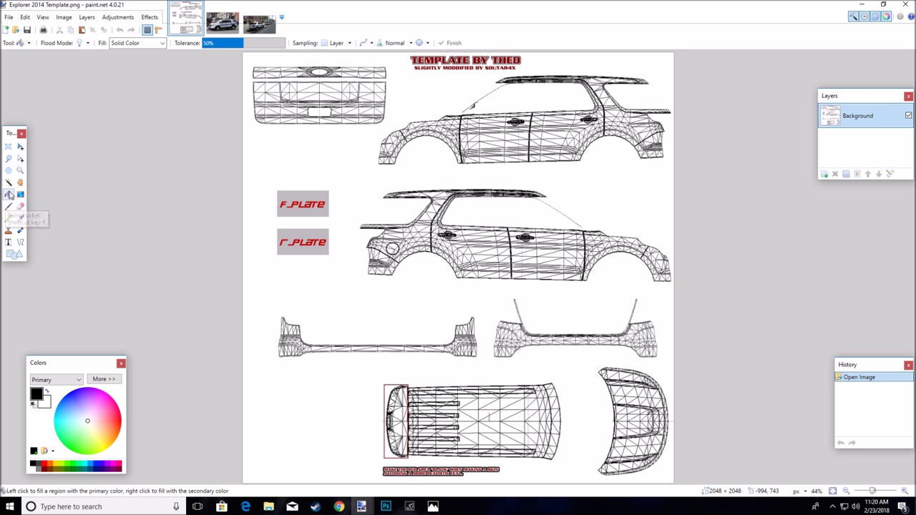
Add Layer 2 above the Background and fill it entirely with white
left_click(825, 175)
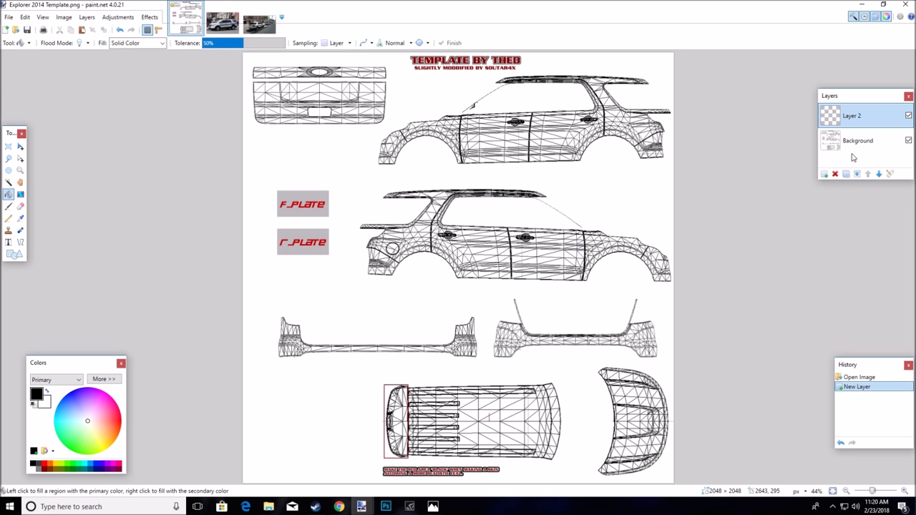
left_click(853, 143)
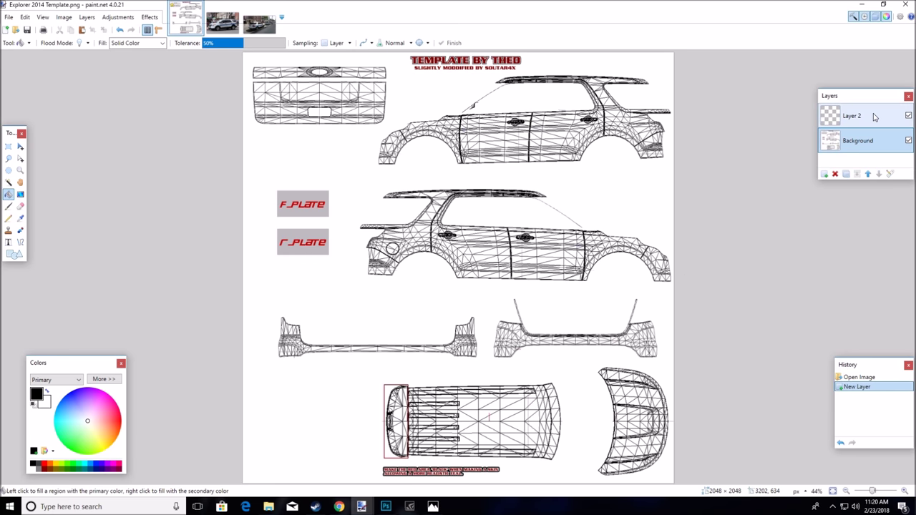
left_click(834, 122)
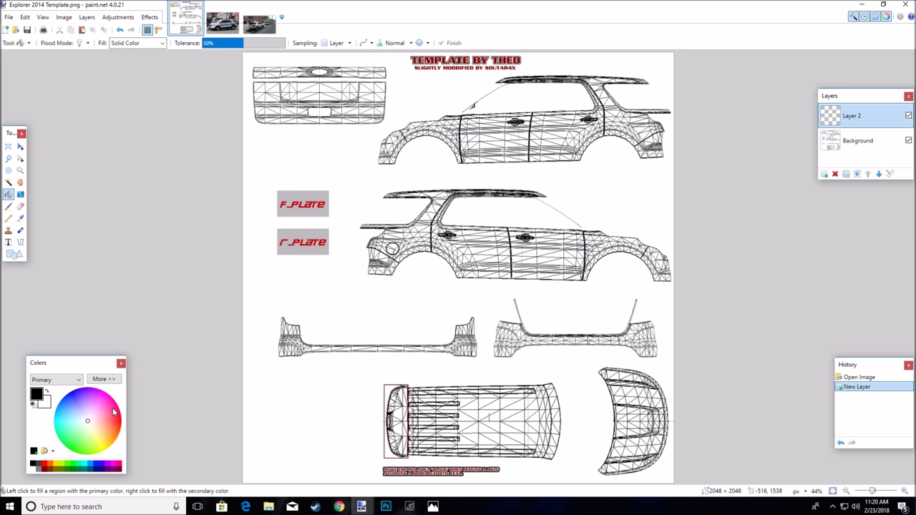
left_click(47, 392)
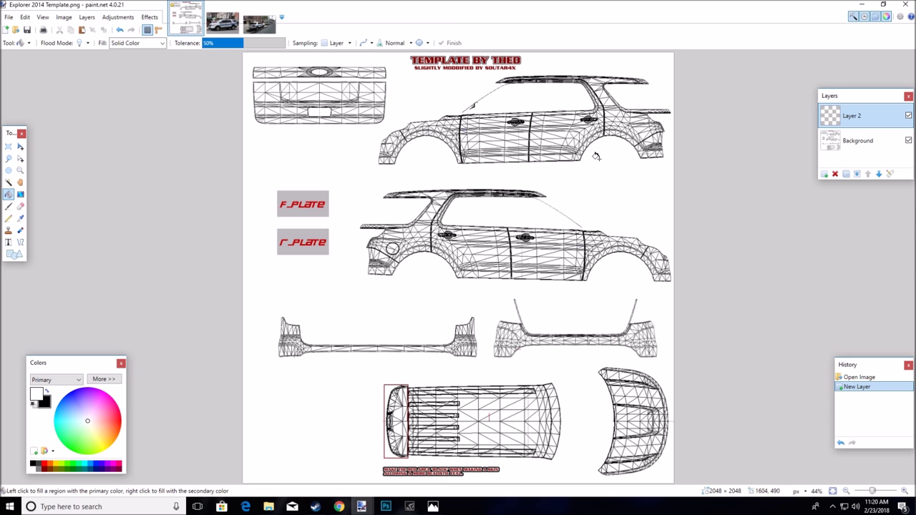
left_click(270, 145)
key("s")
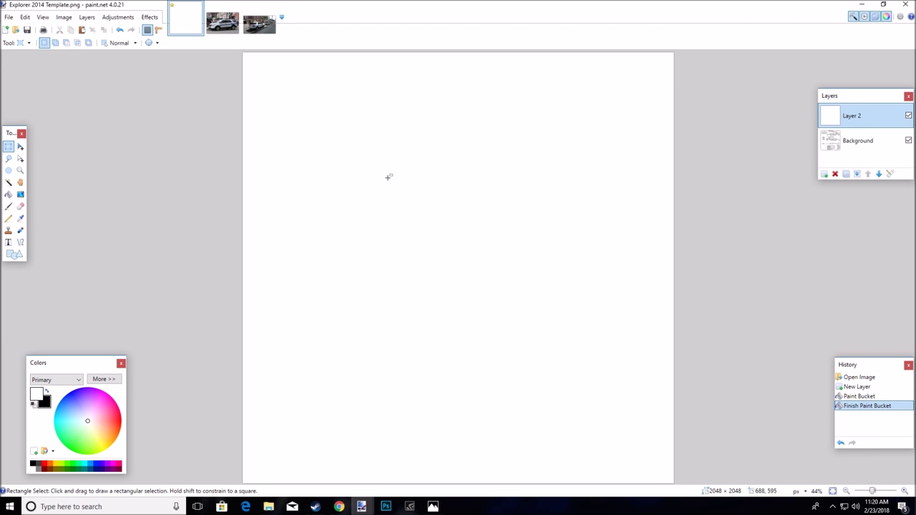
Lower Layer 2's opacity to 66 in Layer Properties
left_click(890, 173)
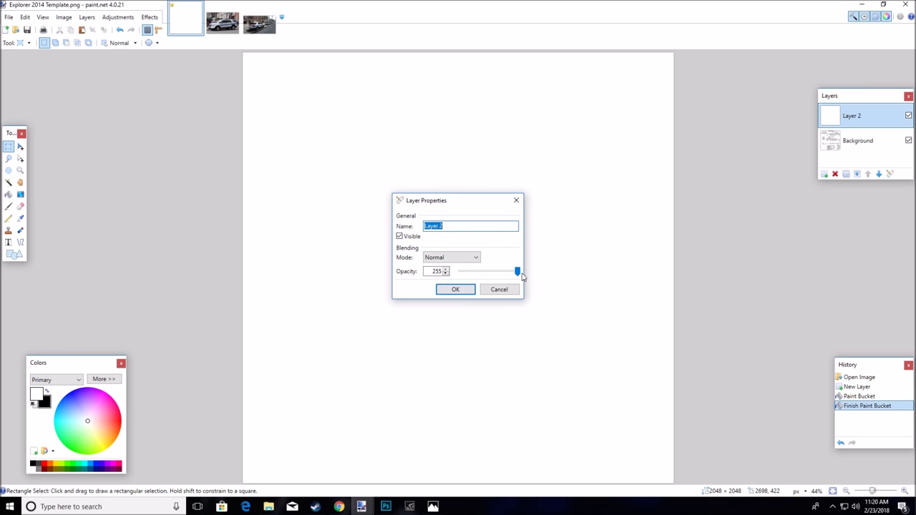
left_click_drag(517, 273, 474, 275)
left_click(454, 289)
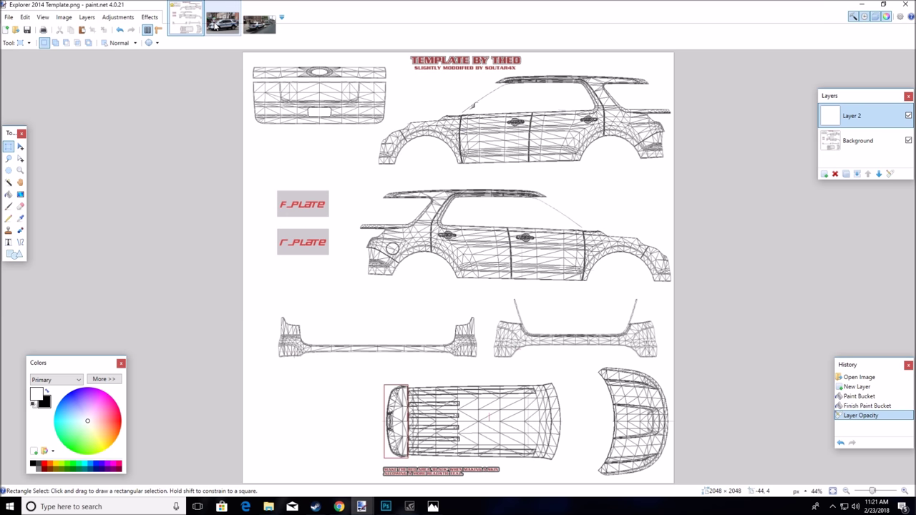
Sample the blue side stripe from the Transit Police photo and adjust it on the colour wheel
left_click(222, 23)
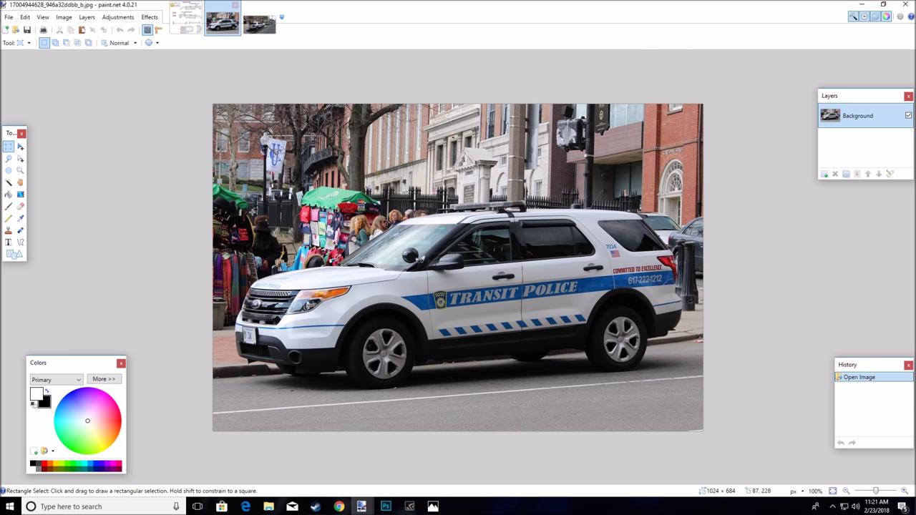
left_click(20, 218)
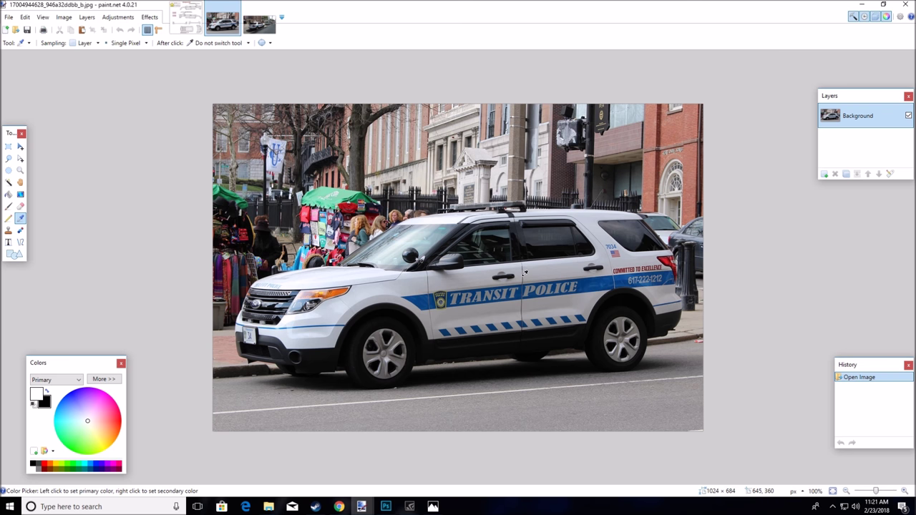
left_click(597, 284)
left_click(586, 284)
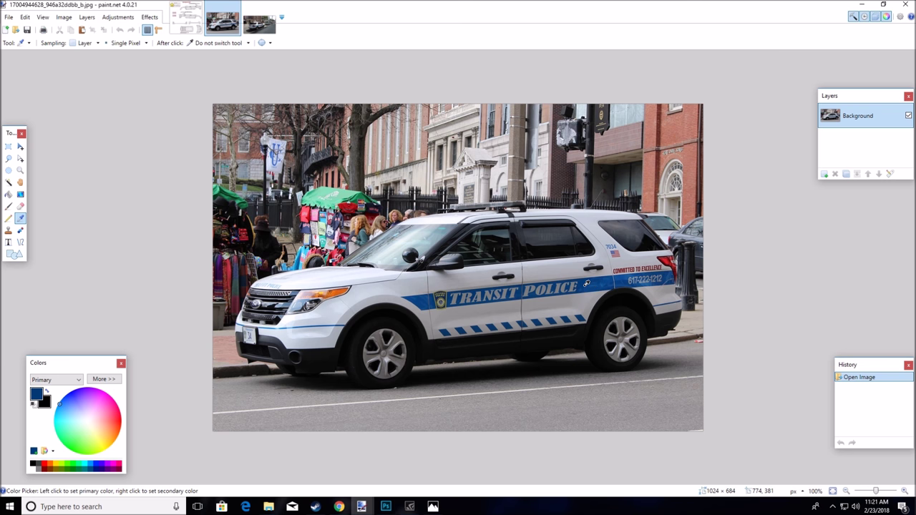
left_click(60, 406)
left_click_drag(59, 415, 71, 398)
left_click(427, 300)
Resample the bright blue stripe from the other SUV photo, then return to the template
left_click(272, 27)
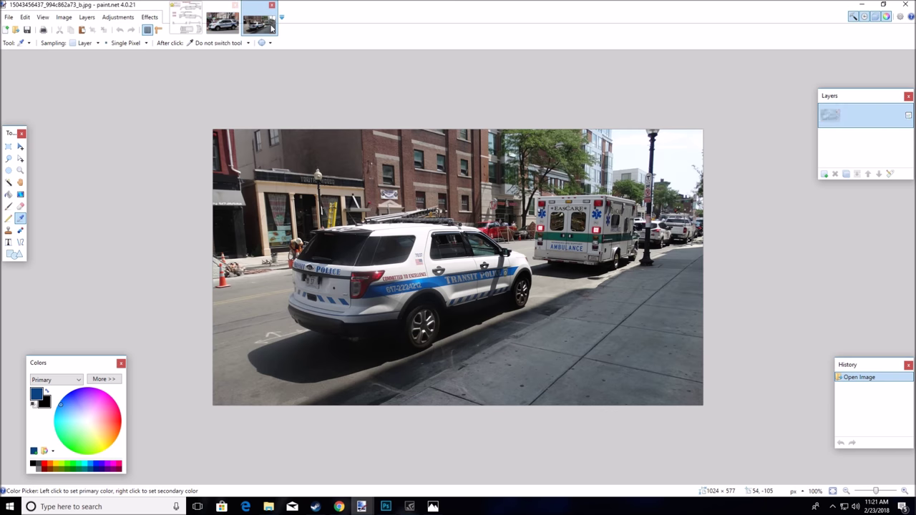
left_click(425, 281)
left_click(422, 277)
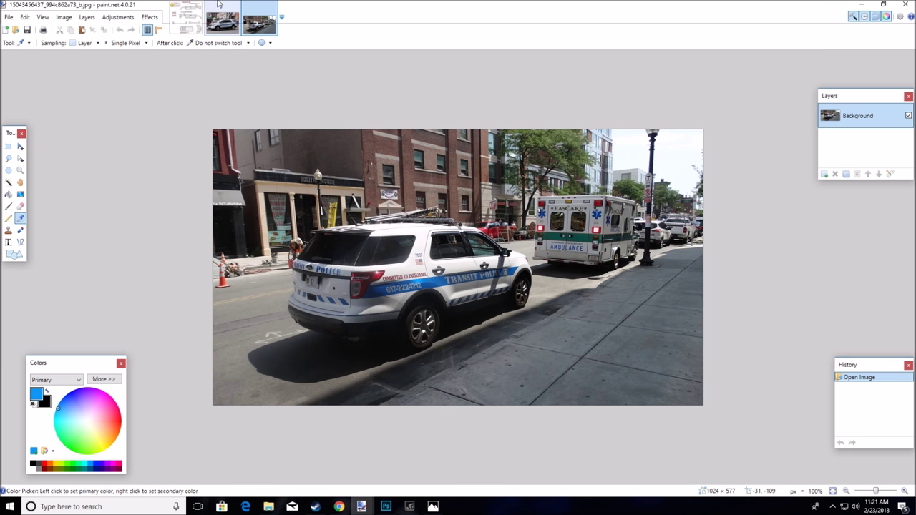
left_click(186, 20)
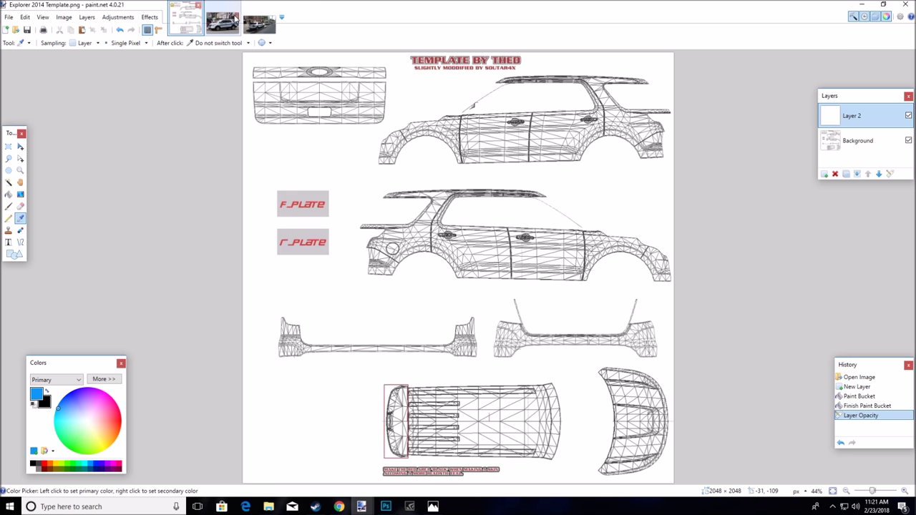
left_click(232, 22)
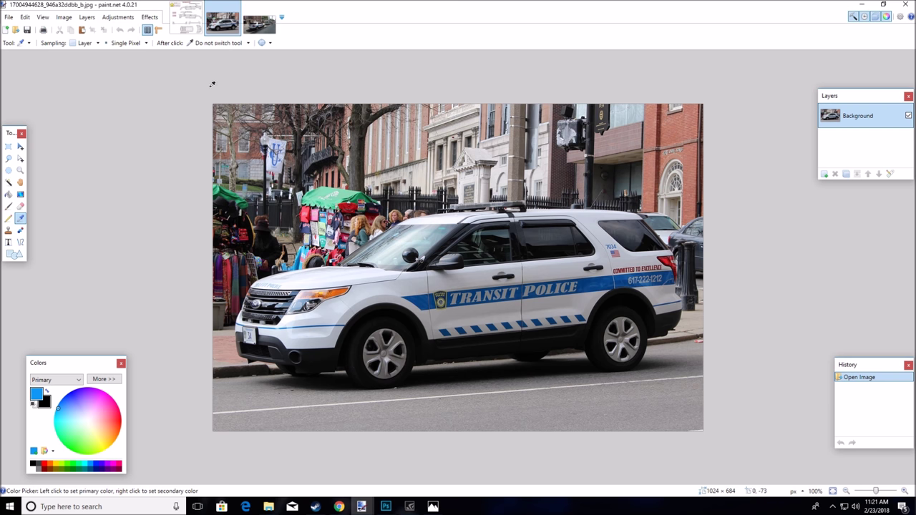
left_click(186, 20)
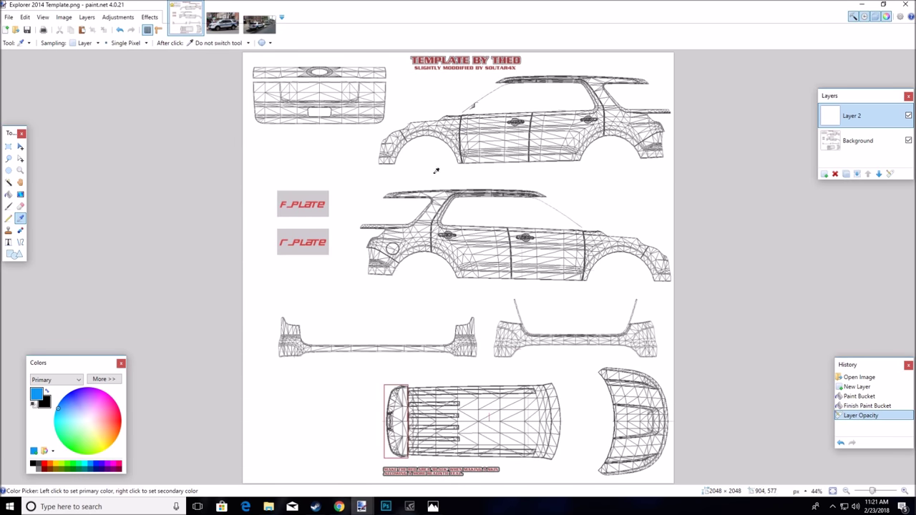
key("z")
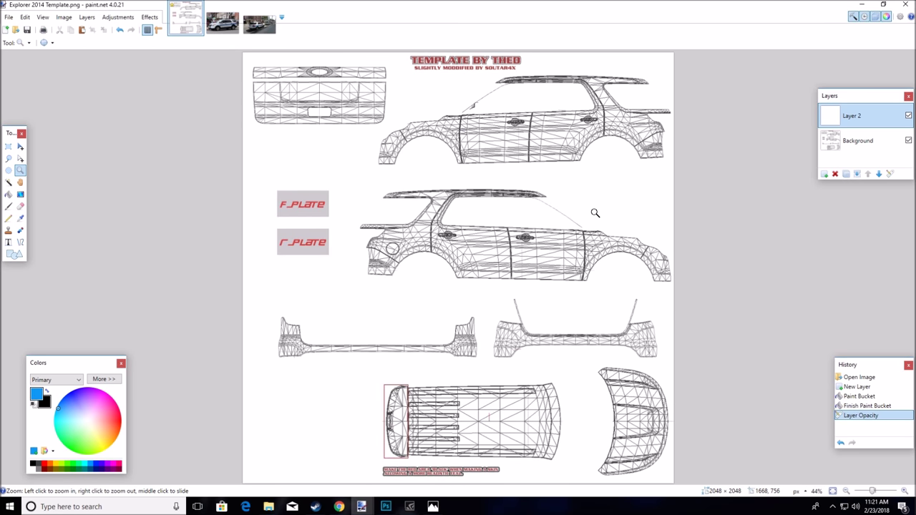
left_click(541, 131)
left_click(590, 145)
left_click(591, 145)
left_click(590, 146)
right_click(590, 145)
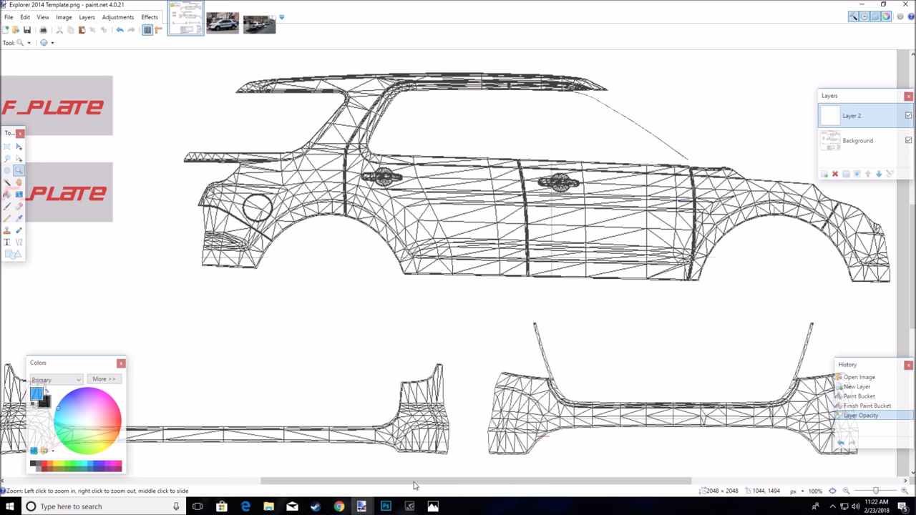
left_click_drag(411, 488, 458, 486)
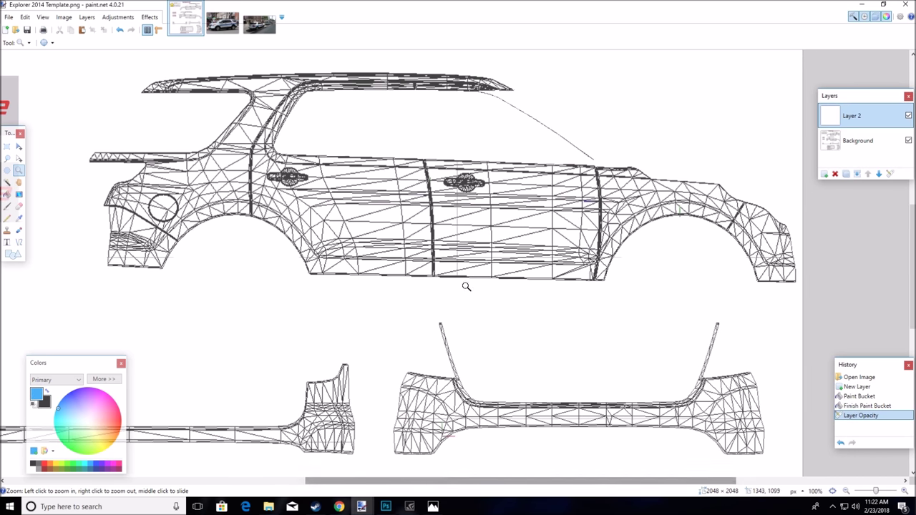
scroll(466, 286, "up", 3)
left_click_drag(13, 133, 80, 88)
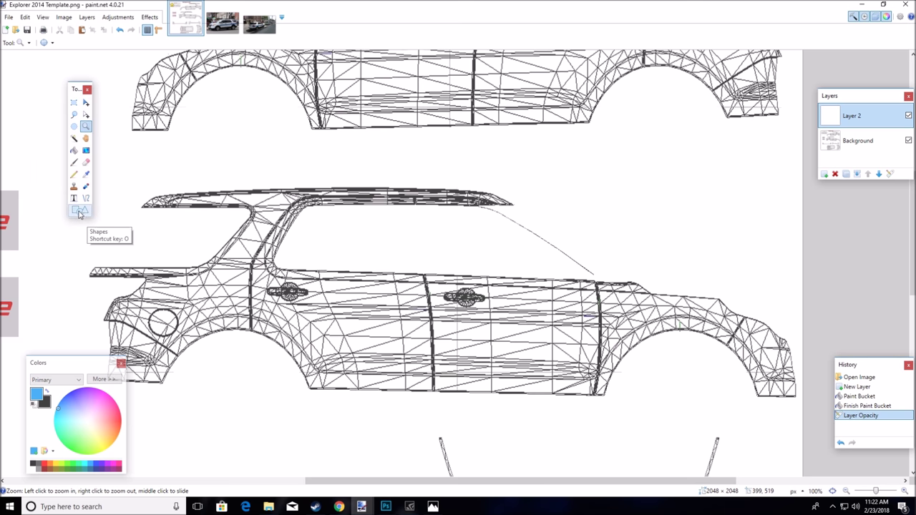
left_click(81, 211)
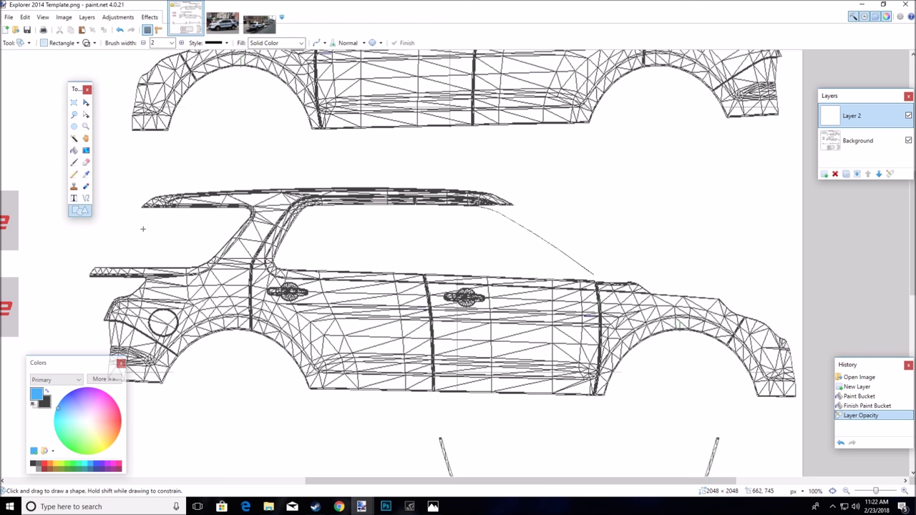
left_click(71, 44)
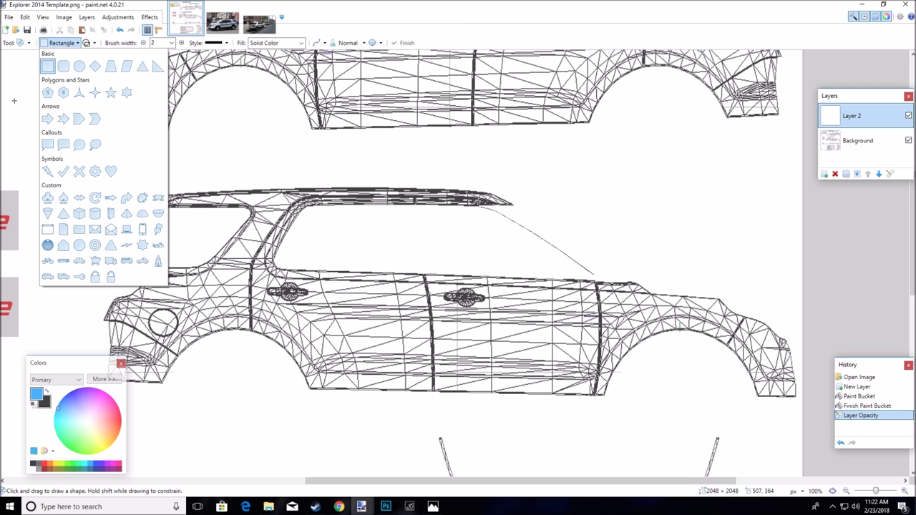
left_click(111, 171)
left_click_drag(340, 296, 481, 401)
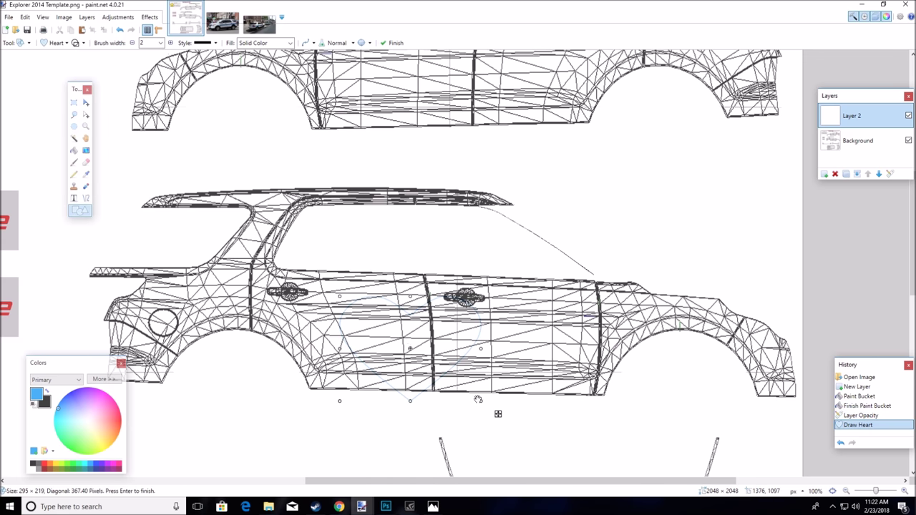
left_click(120, 29)
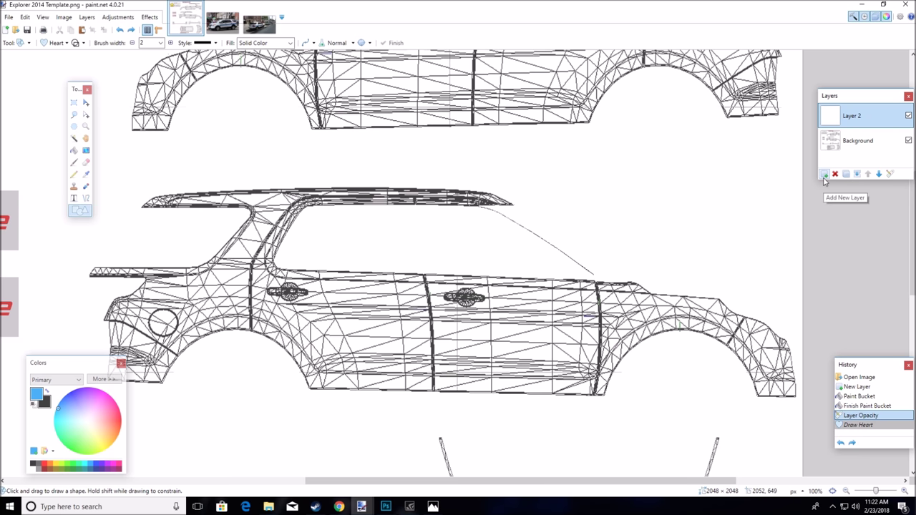
Add Layer 3 and set the shape tool to a filled Rectangle
left_click(825, 175)
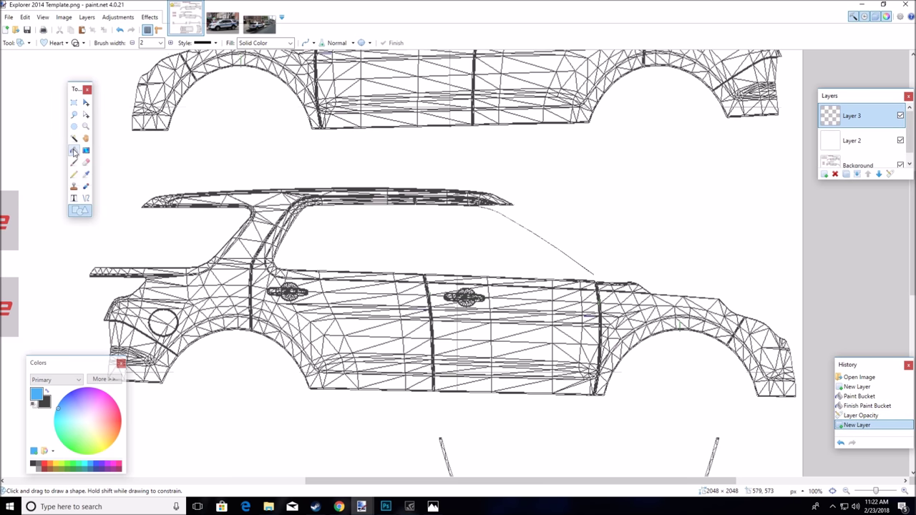
left_click(60, 43)
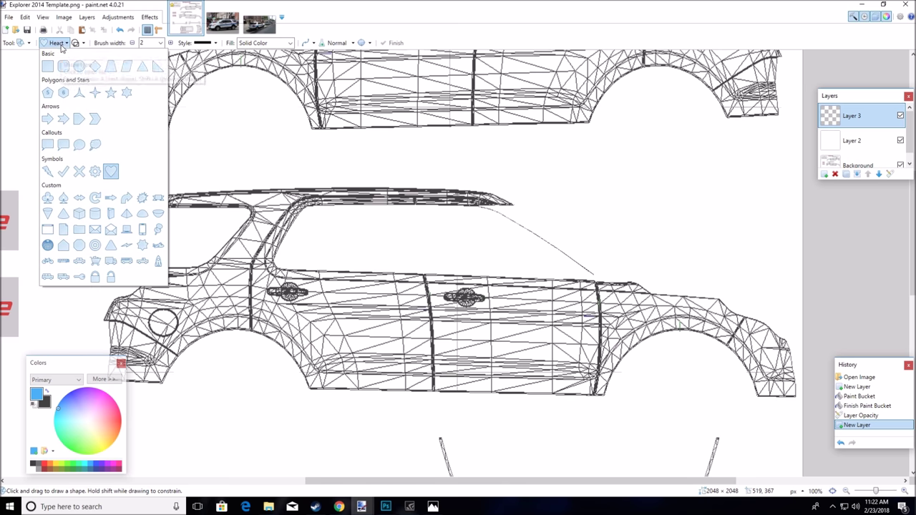
left_click(47, 66)
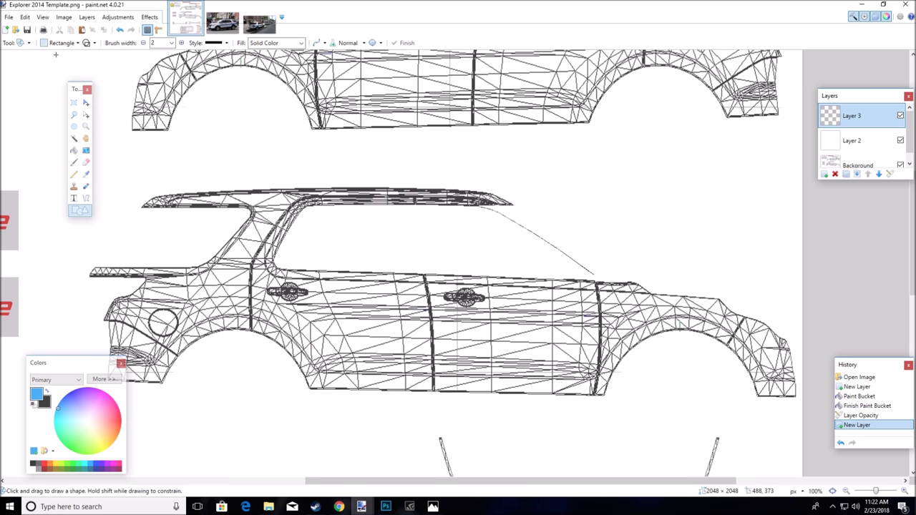
left_click(91, 45)
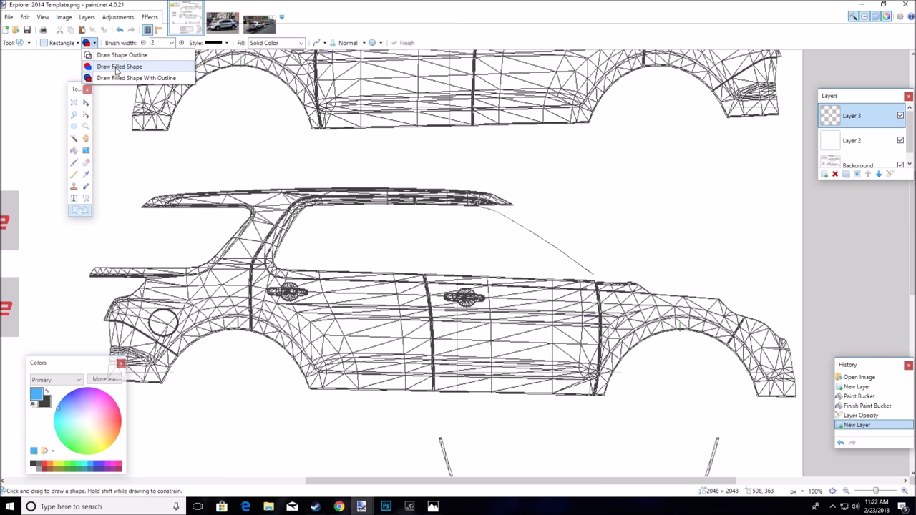
left_click(136, 67)
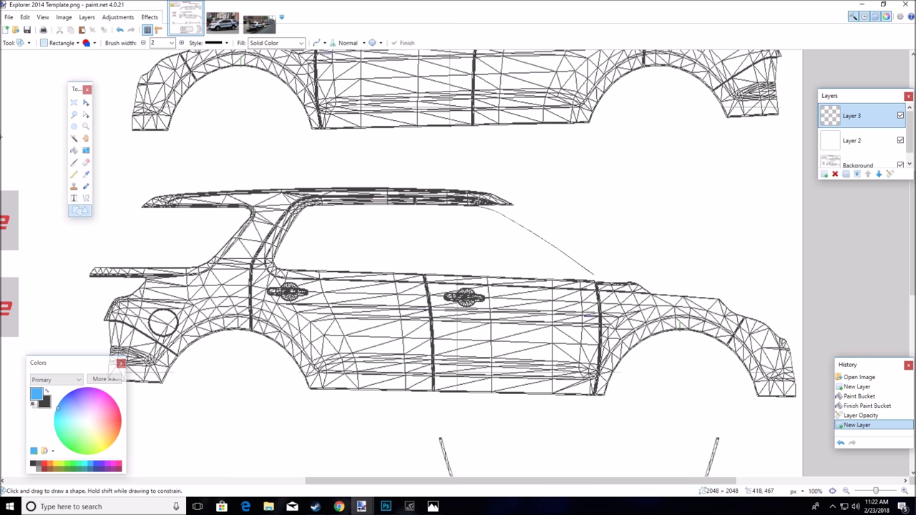
Draw a filled blue rectangle across the car's side, then undo it
left_click_drag(180, 283, 600, 306)
left_click_drag(616, 303, 617, 303)
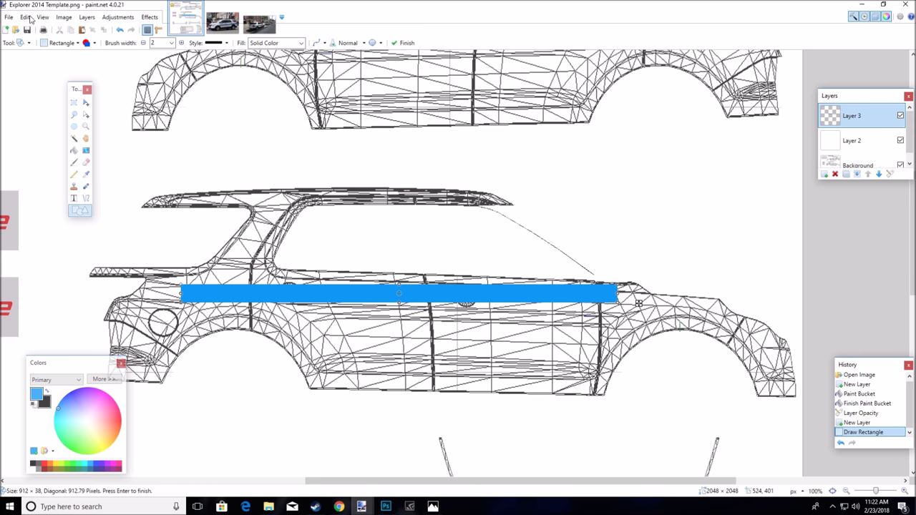
left_click(118, 31)
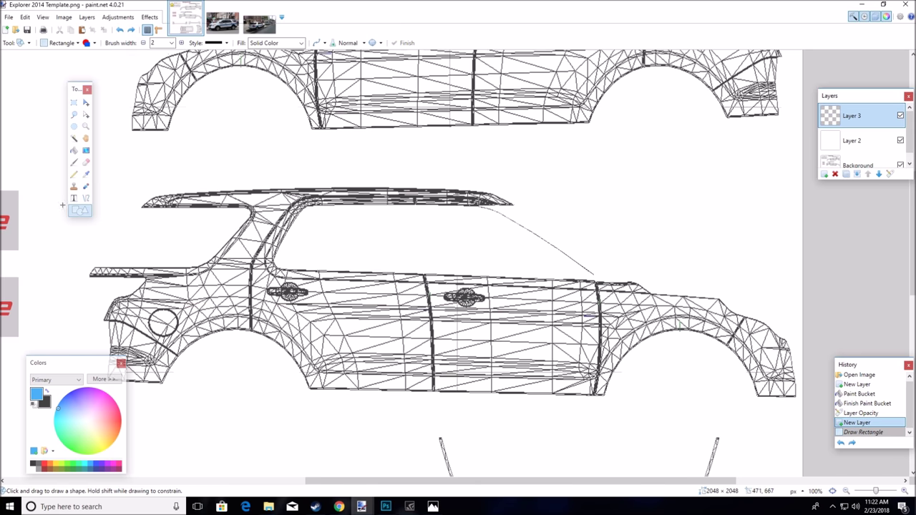
left_click(259, 24)
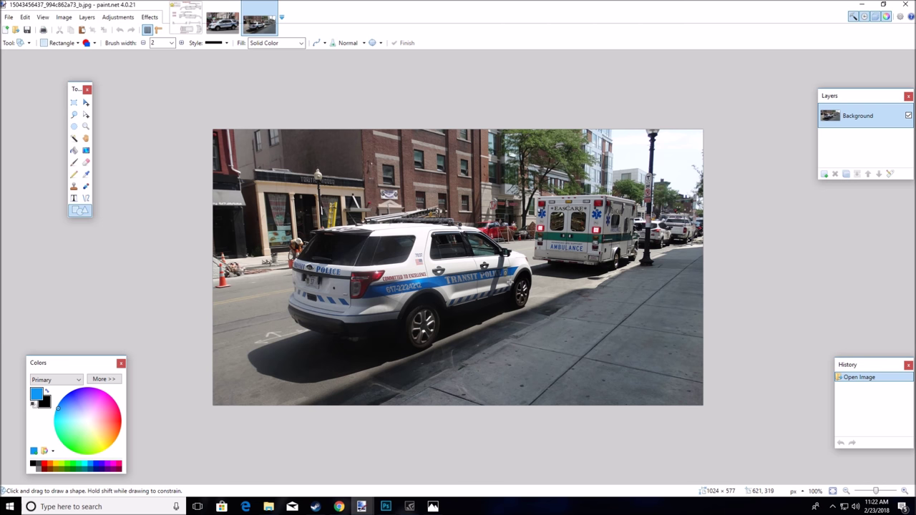
left_click(185, 24)
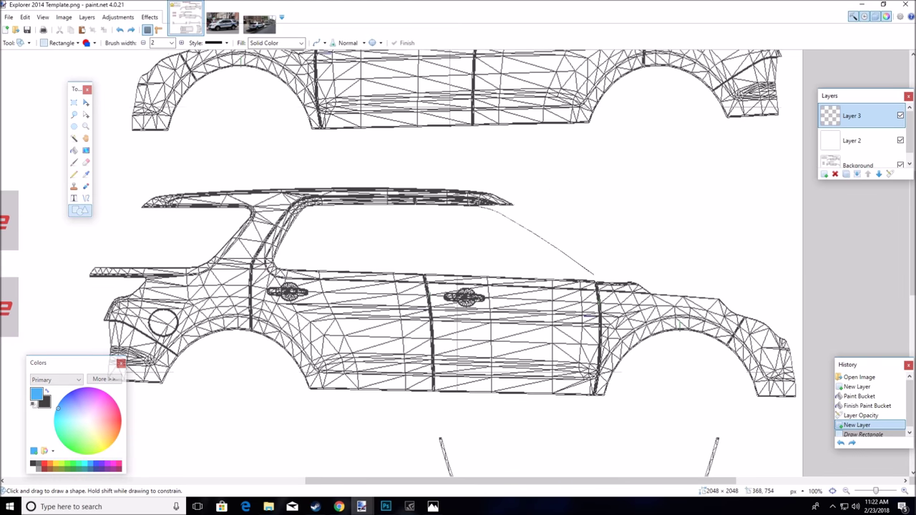
Draw a short slanted blue line ahead of the rear wheel arch, checking the police photo
left_click(86, 198)
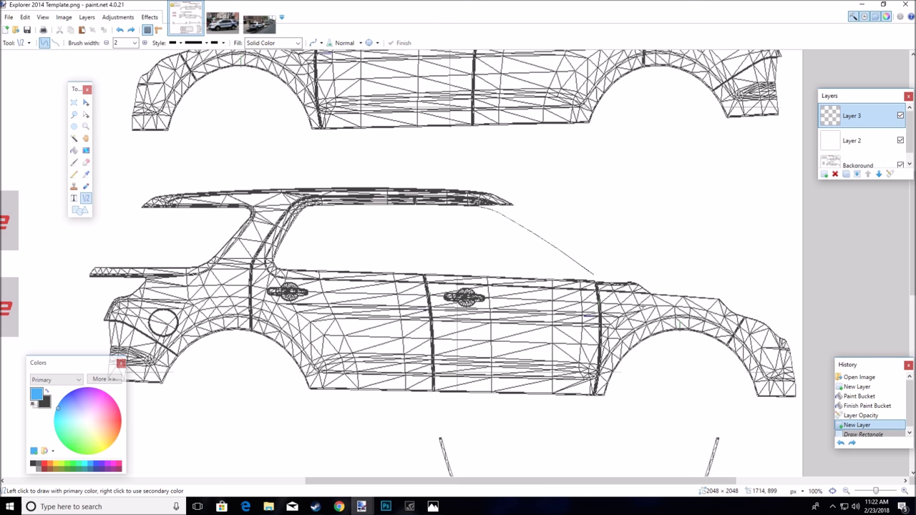
left_click_drag(642, 301, 625, 327)
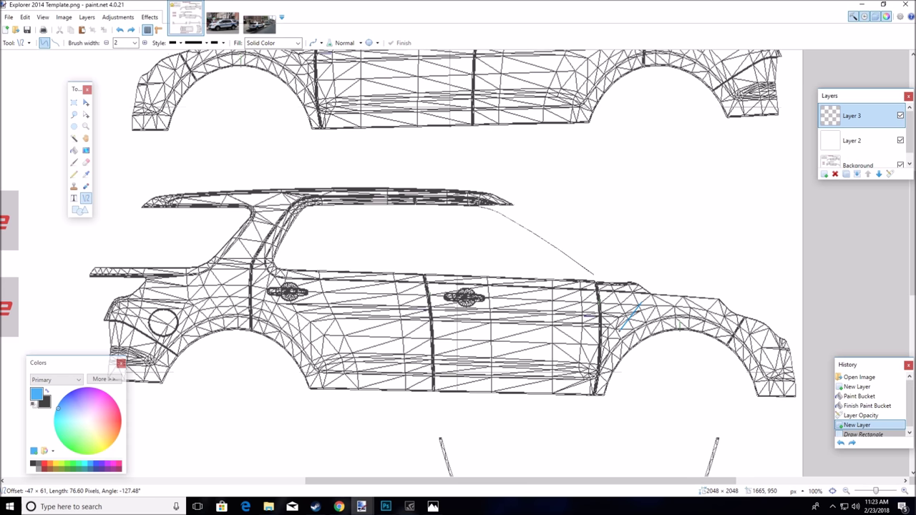
left_click_drag(621, 328, 623, 332)
left_click(259, 22)
left_click(223, 21)
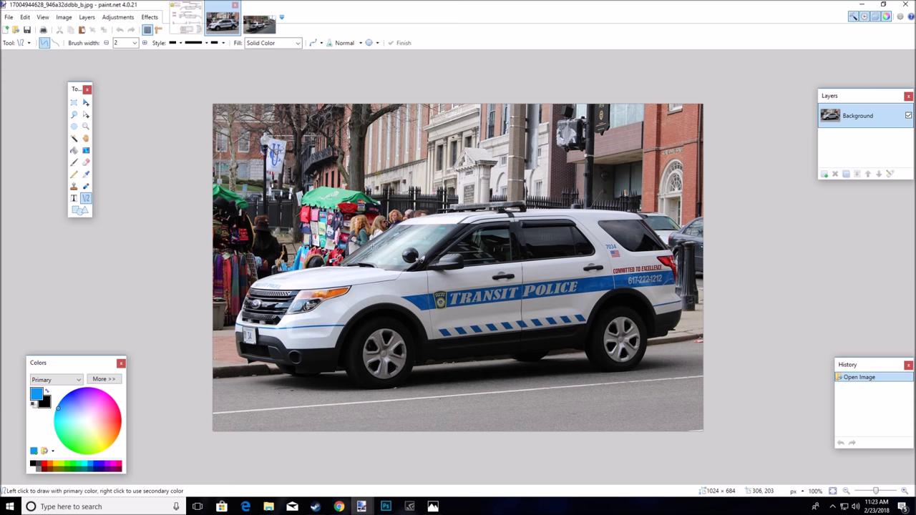
left_click(184, 22)
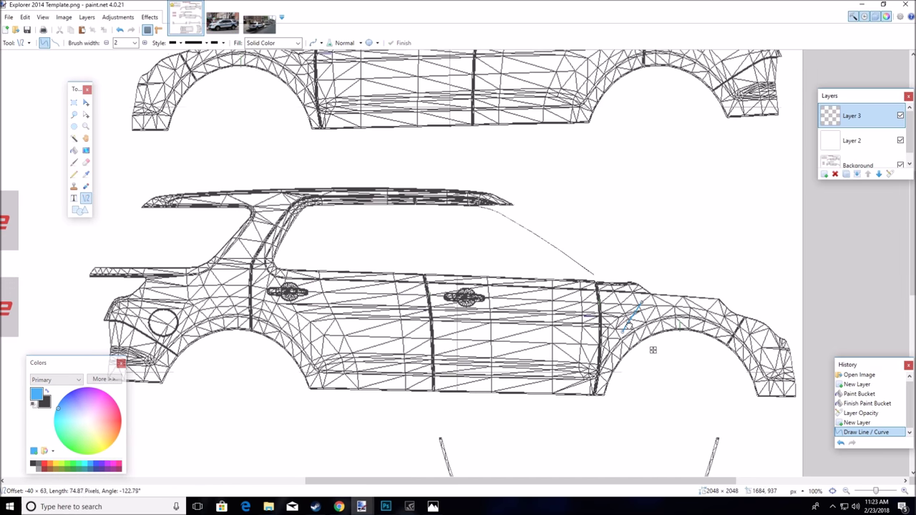
Adjust the blue line's endpoints, tilting its top end slightly left
left_click_drag(628, 323, 632, 319)
left_click_drag(653, 350, 652, 350)
left_click_drag(641, 303, 641, 303)
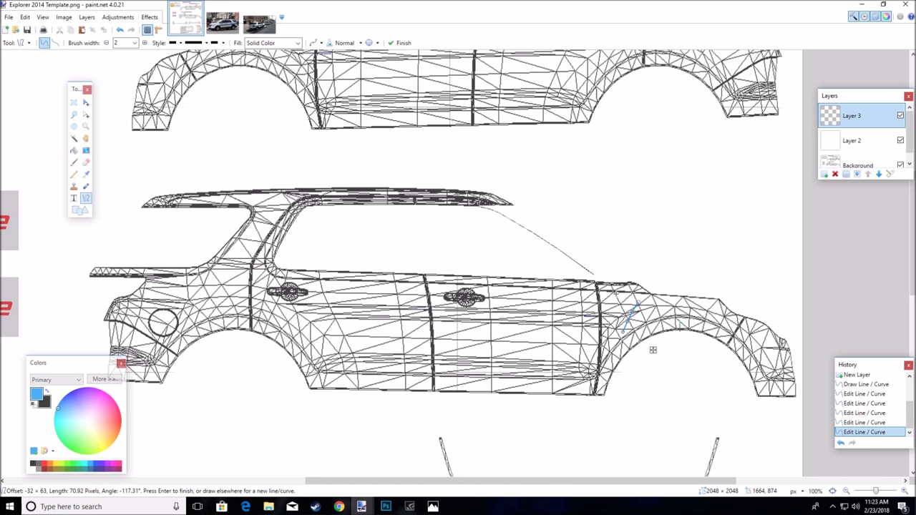
Undo the line, restore the empty layer, and draw a blue rectangle along the car's side
left_click(121, 31)
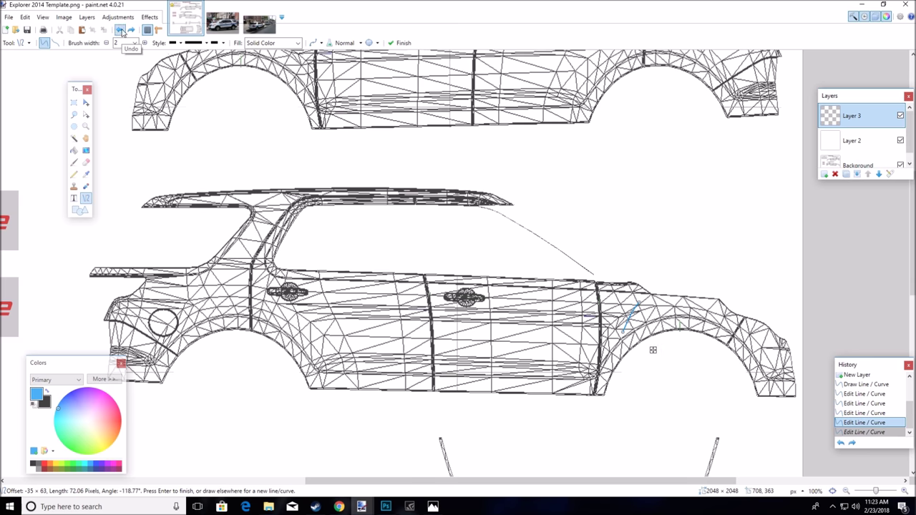
left_click(121, 30)
left_click(121, 30)
left_click(121, 30)
left_click(121, 30)
left_click(121, 30)
left_click(121, 30)
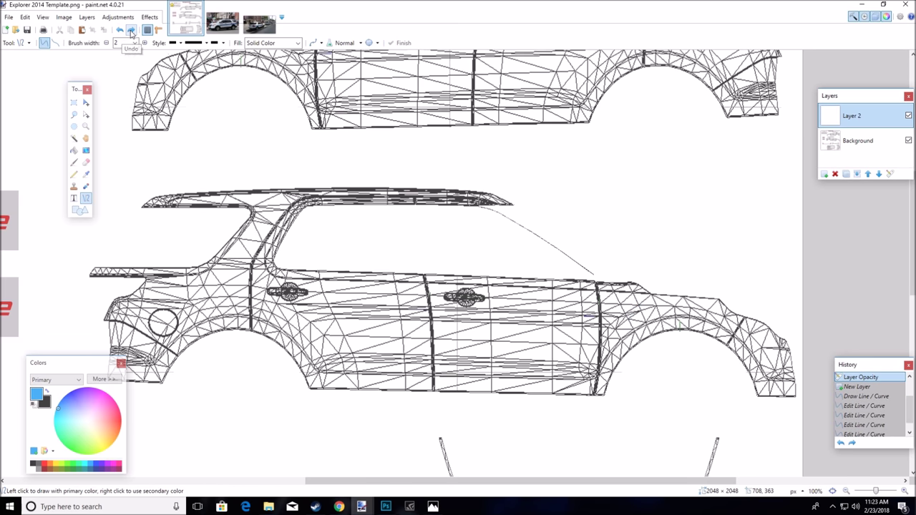
left_click(131, 31)
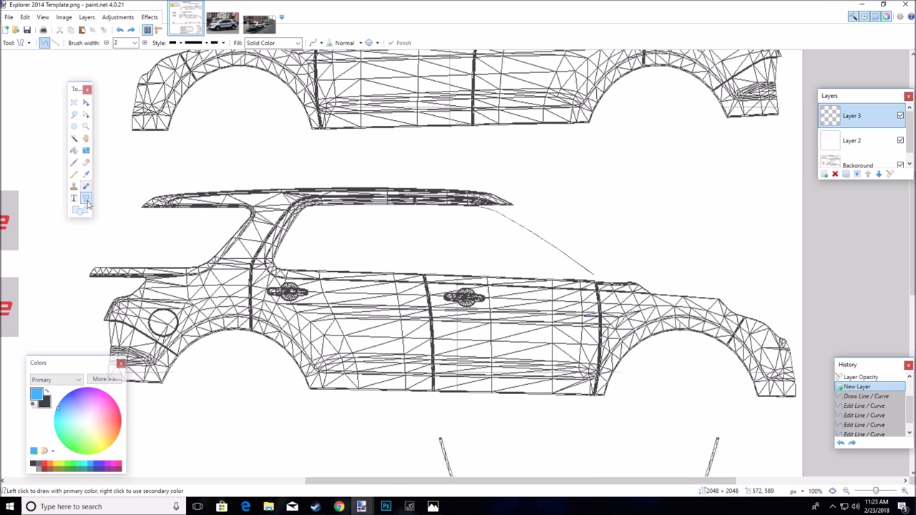
left_click(79, 210)
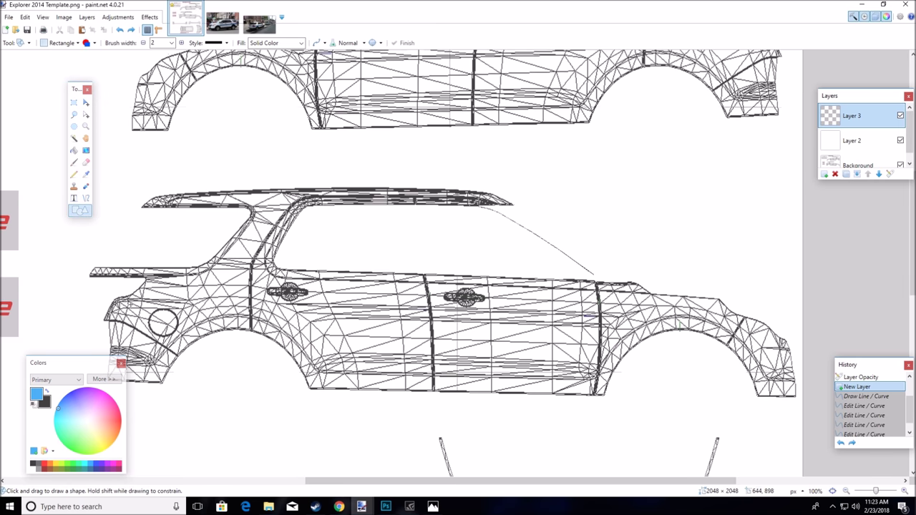
mouse_move(145, 281)
left_mouse_down()
mouse_move(236, 302)
mouse_move(622, 305)
mouse_move(649, 296)
mouse_move(668, 301)
mouse_move(667, 310)
left_mouse_up()
key("Return")
Lower, reposition and extend the stripe into a 1128 × 49 bar along the lower side
left_click_drag(395, 312, 398, 317)
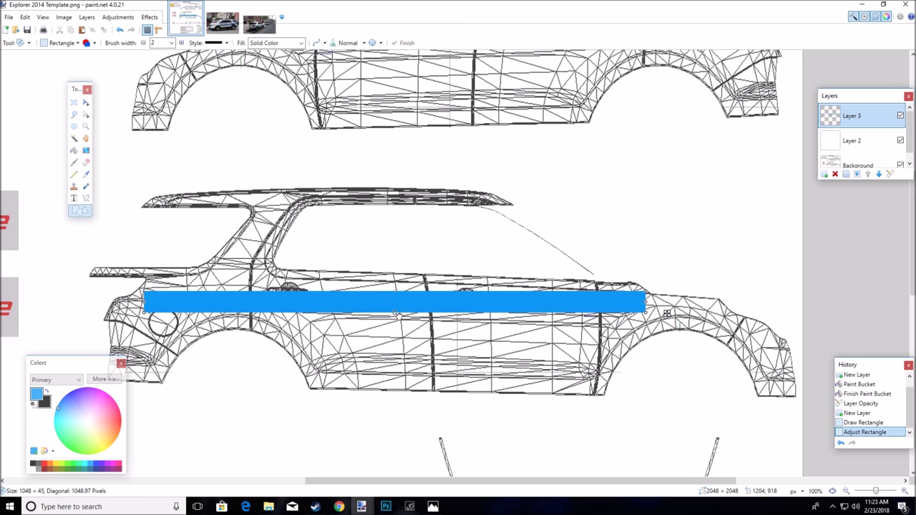
left_click(223, 21)
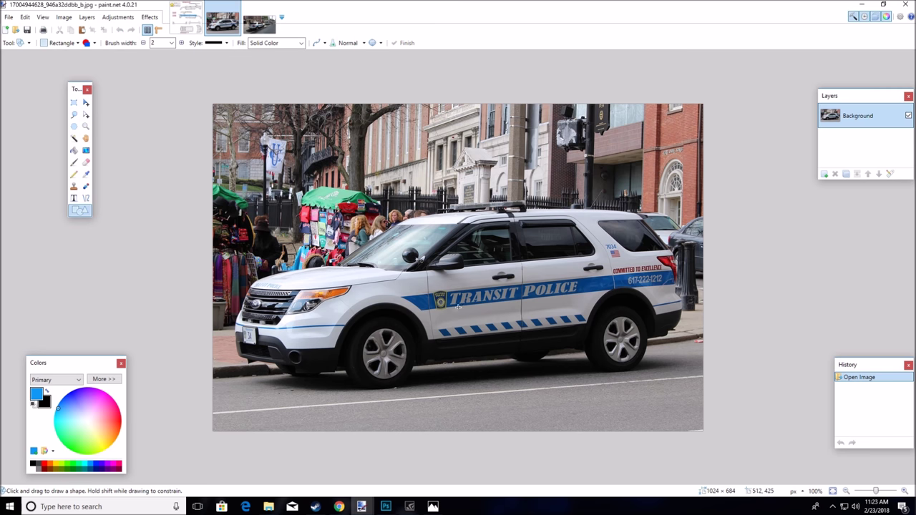
left_click(198, 27)
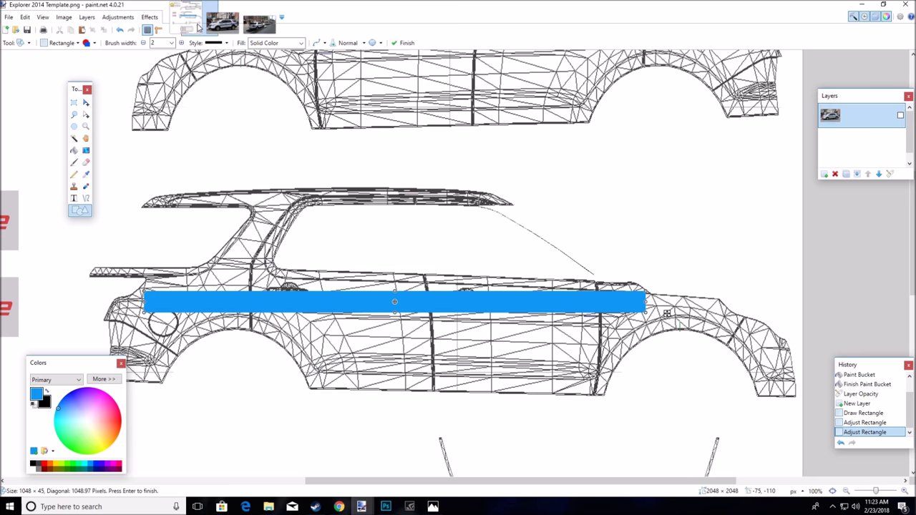
left_click_drag(665, 312, 672, 330)
left_click_drag(401, 330, 401, 330)
key("Return")
left_click_drag(145, 317, 111, 316)
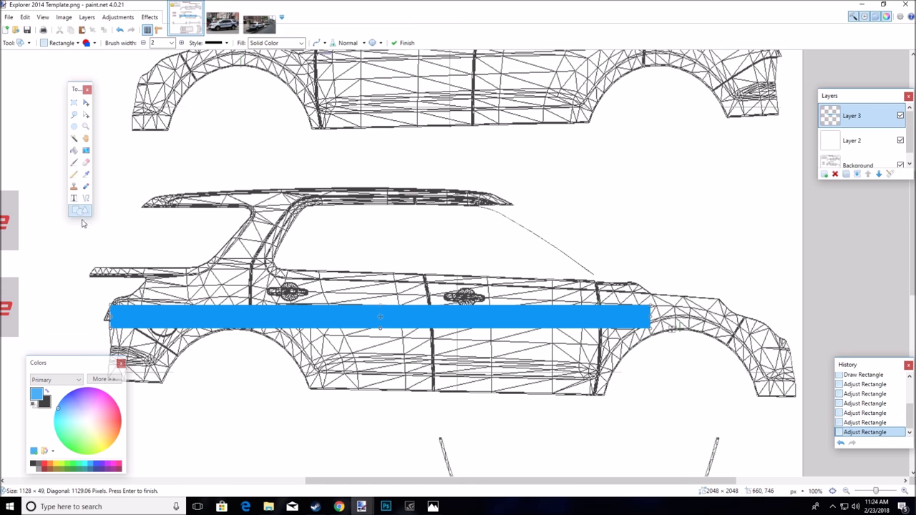
left_click(73, 102)
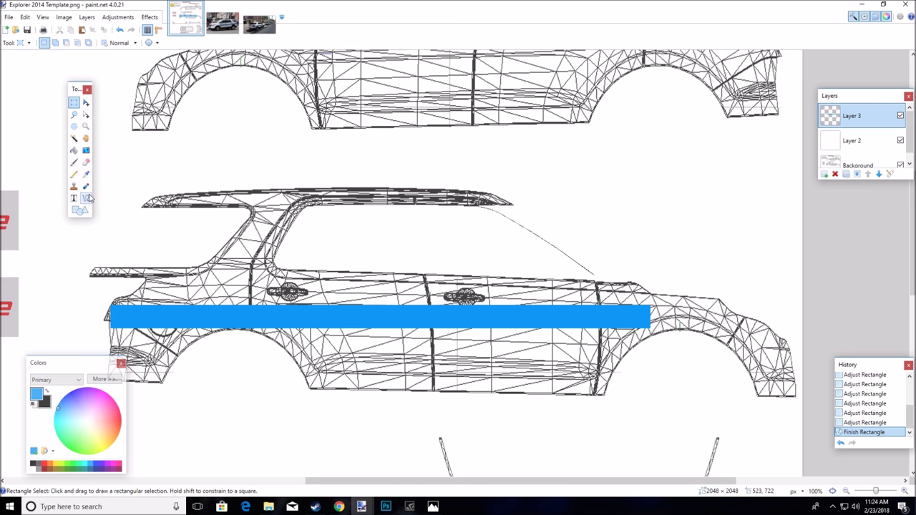
Draw a diagonal line from the stripe's right end and zoom in on it
left_click(86, 198)
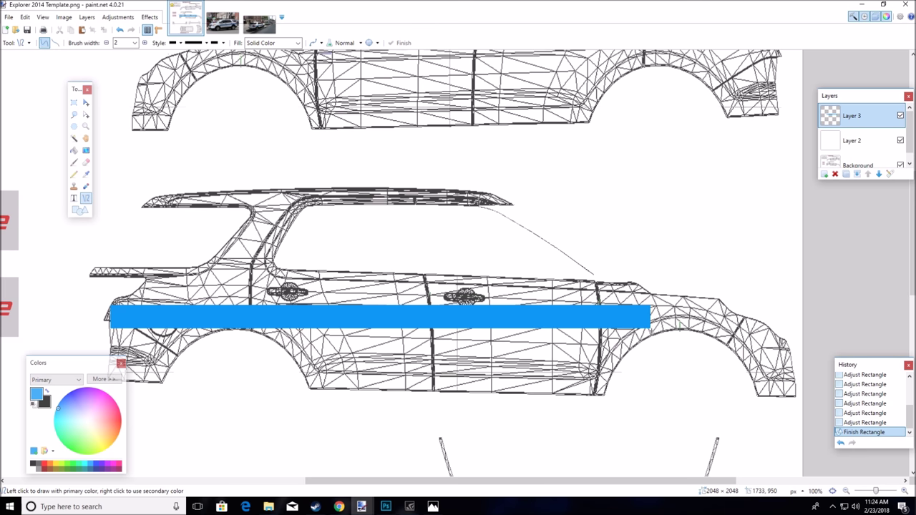
left_click_drag(647, 324, 667, 301)
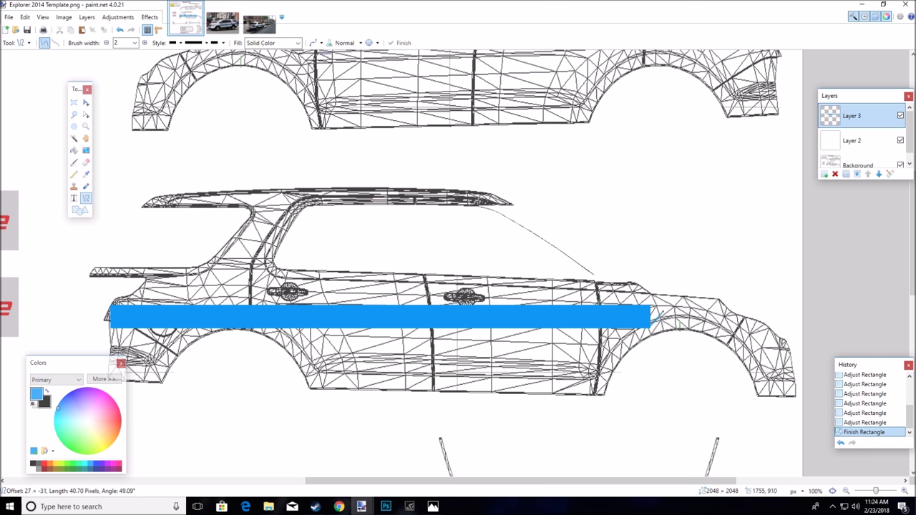
left_click_drag(664, 304, 664, 303)
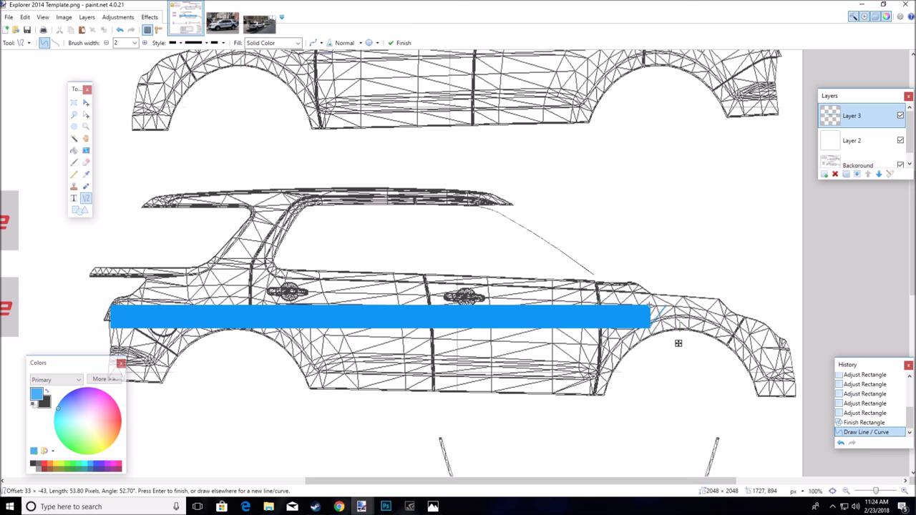
key("z")
left_click(669, 334)
left_click(684, 326)
left_click(684, 325)
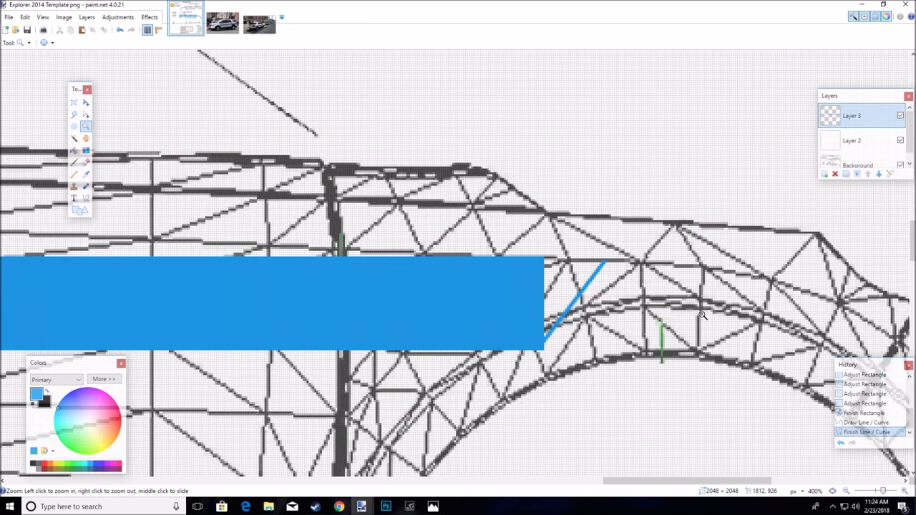
left_click(686, 322)
left_click(86, 198)
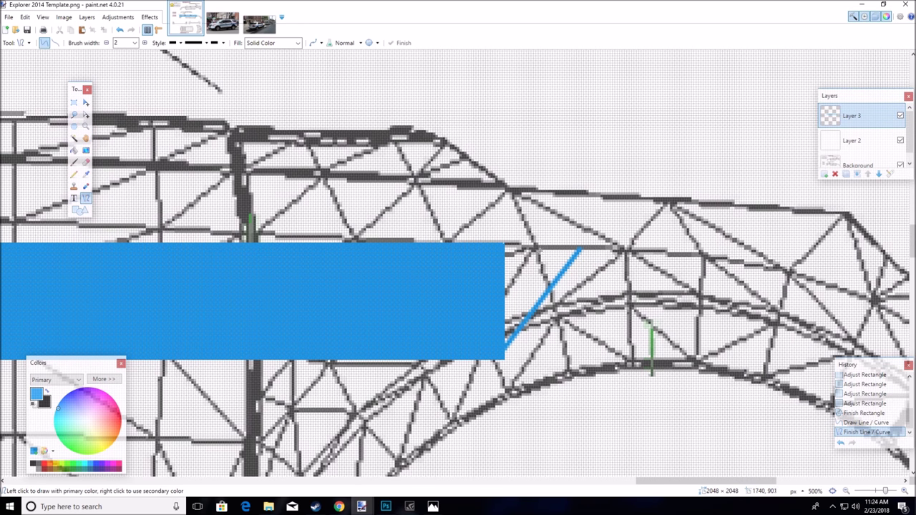
Move the diagonal's lower end to the stripe's bottom corner and close the triangle's top edge
left_click_drag(505, 244, 580, 248)
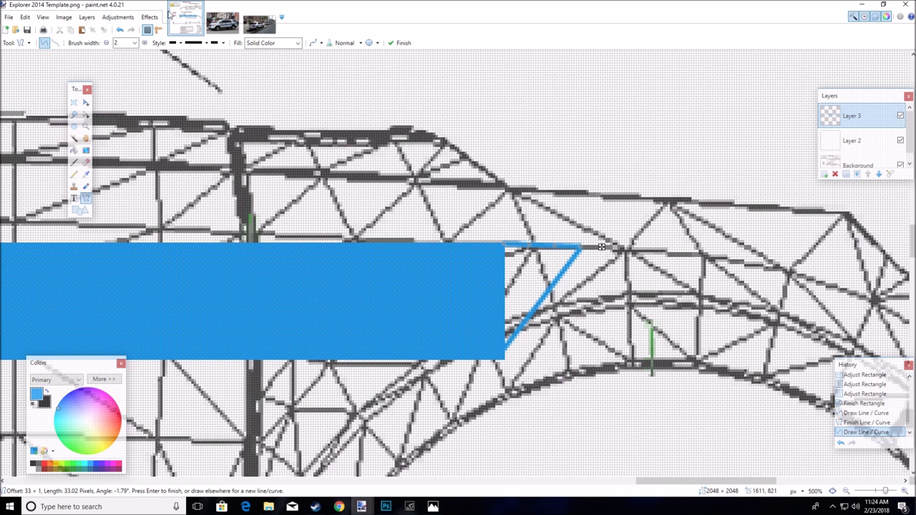
left_click(234, 28)
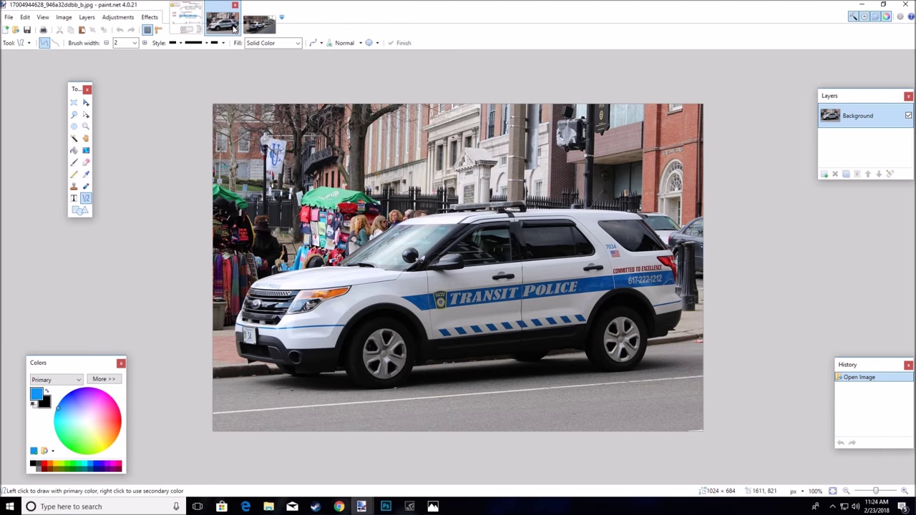
left_click(186, 20)
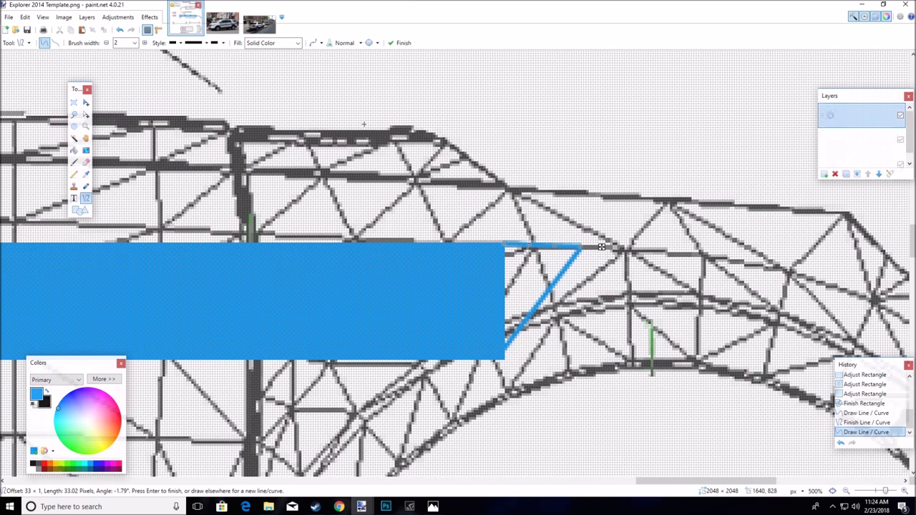
left_click(120, 30)
left_click(120, 30)
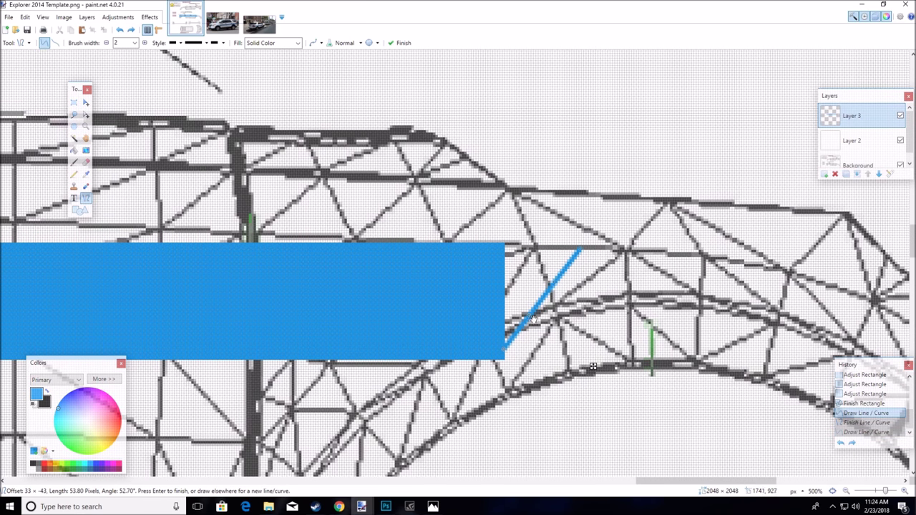
left_click_drag(503, 351, 506, 360)
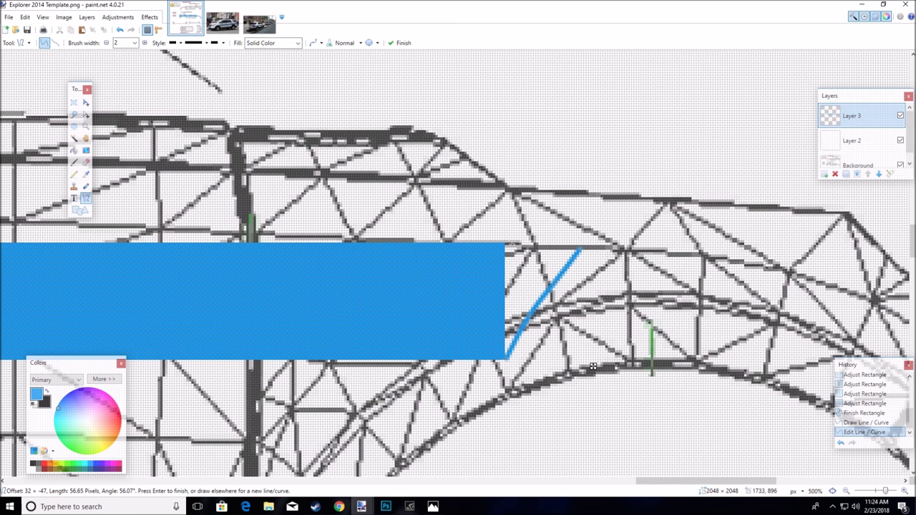
left_click_drag(505, 244, 581, 249)
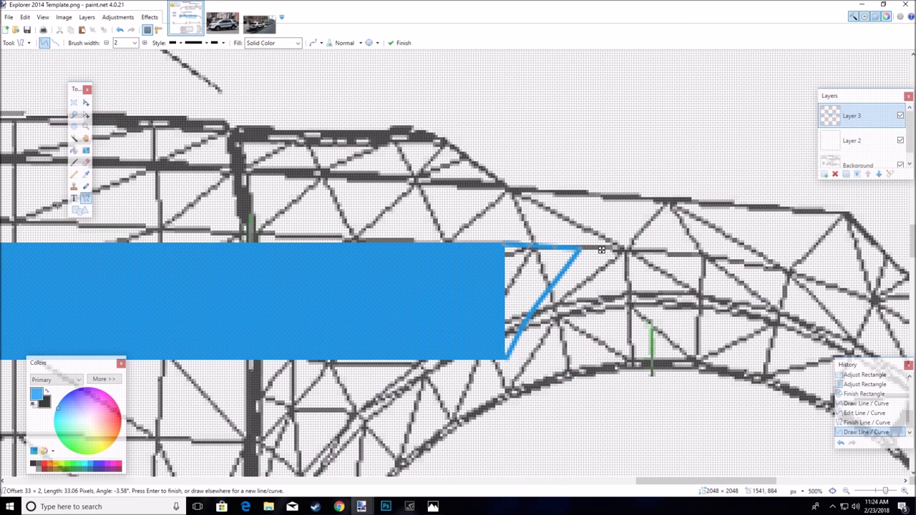
Fill the triangular gap with blue and zoom back out to the whole car
left_click(74, 149)
left_click(535, 272)
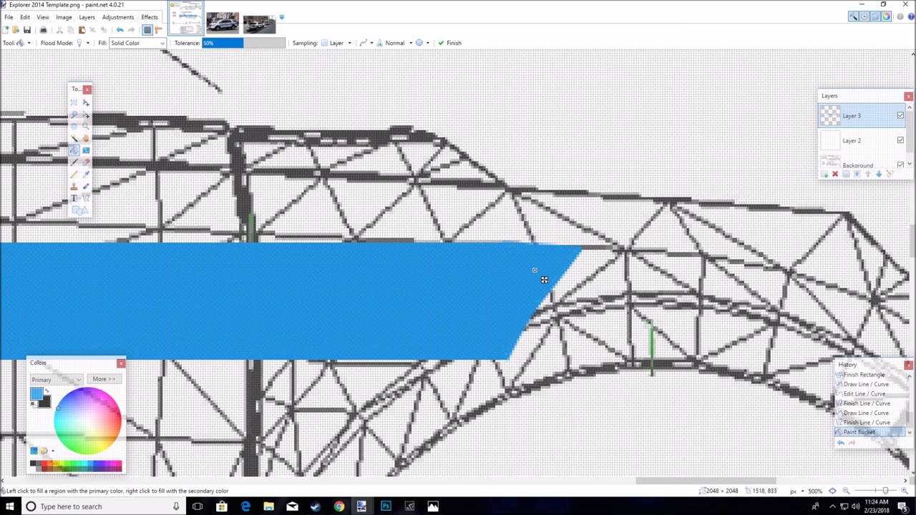
key("z")
right_click(444, 274)
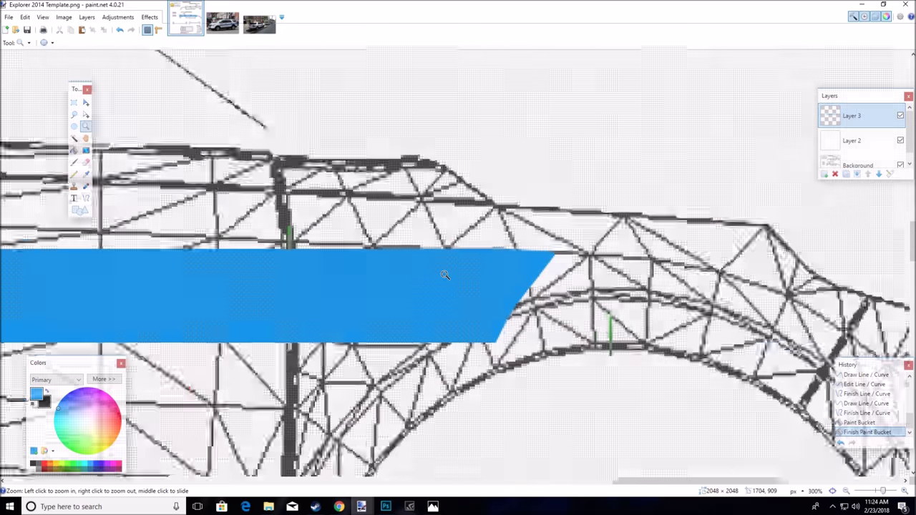
right_click(444, 274)
right_click(444, 275)
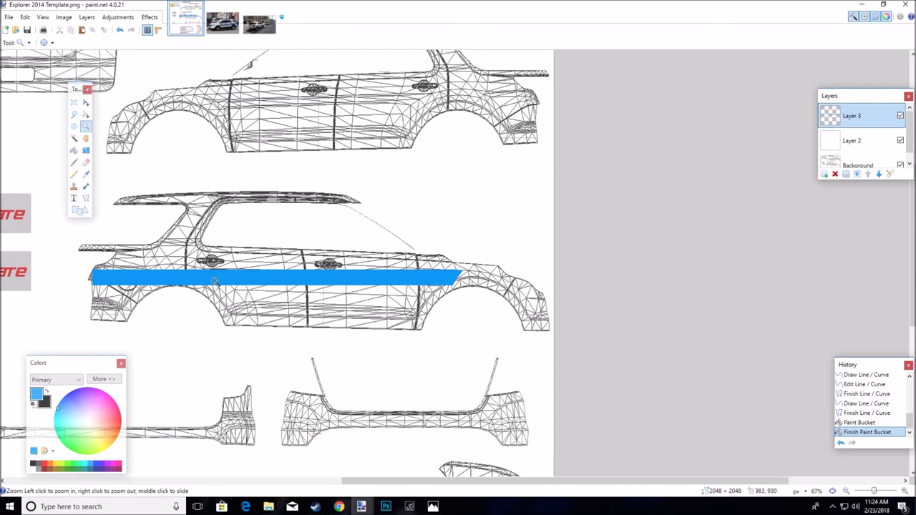
left_click_drag(503, 481, 436, 481)
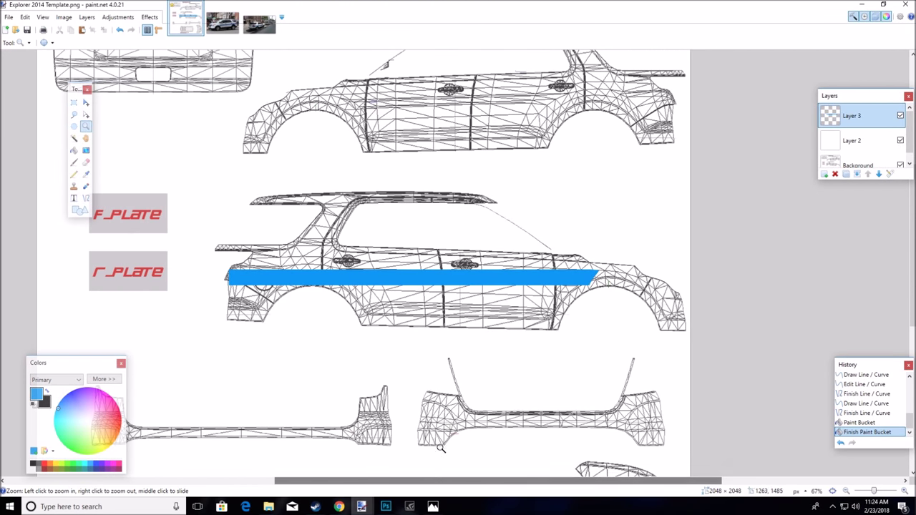
scroll(440, 406, "up", 3)
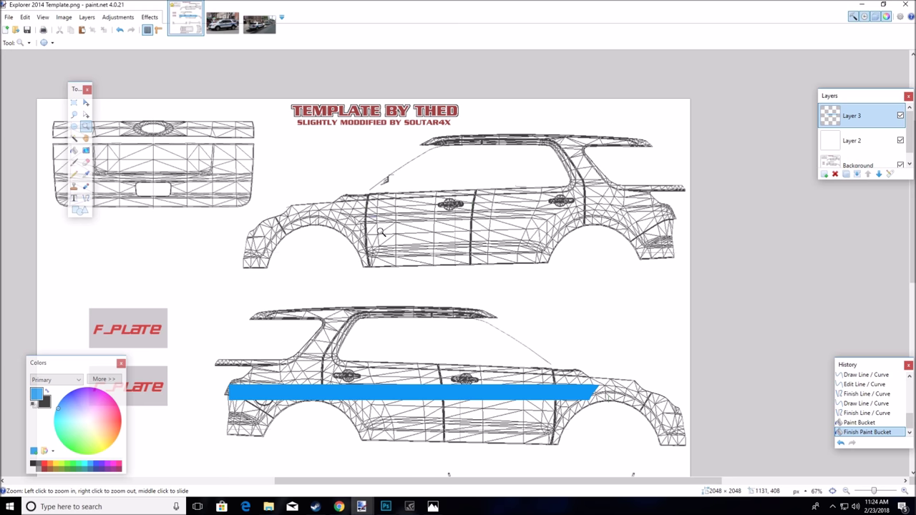
left_click(226, 24)
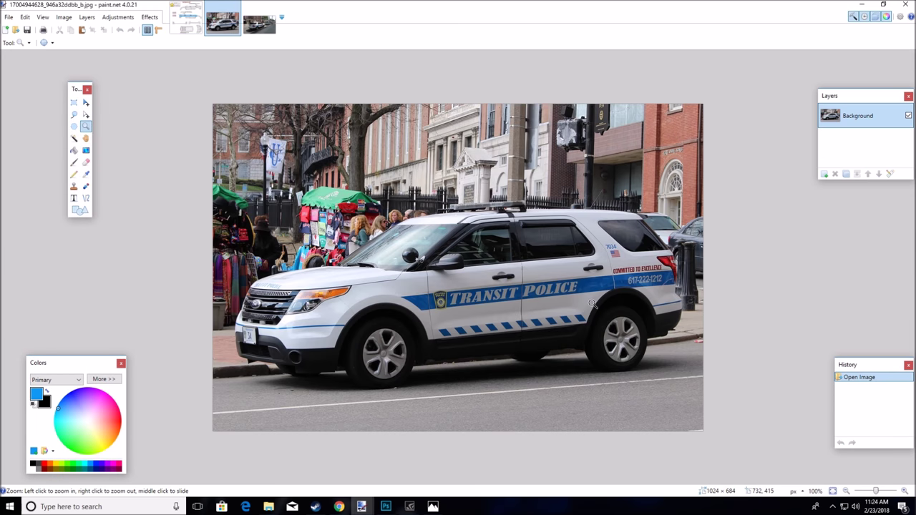
left_click(259, 24)
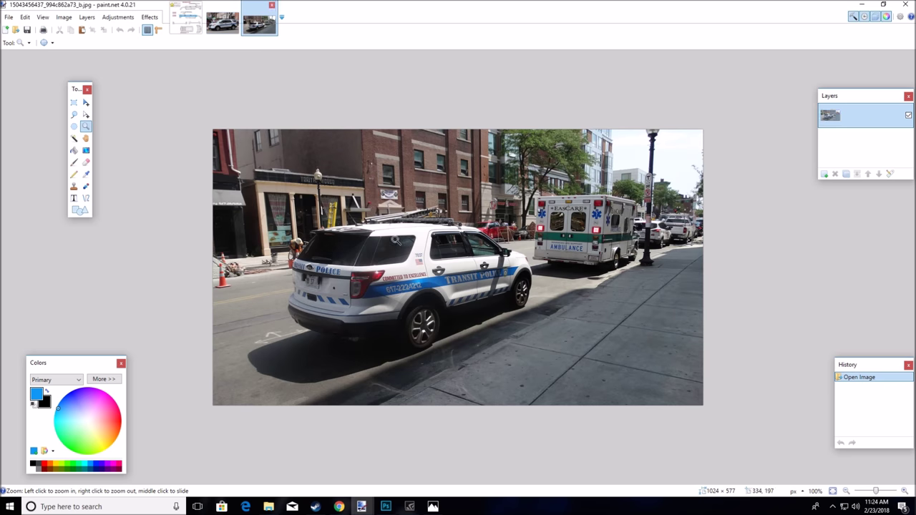
left_click(225, 24)
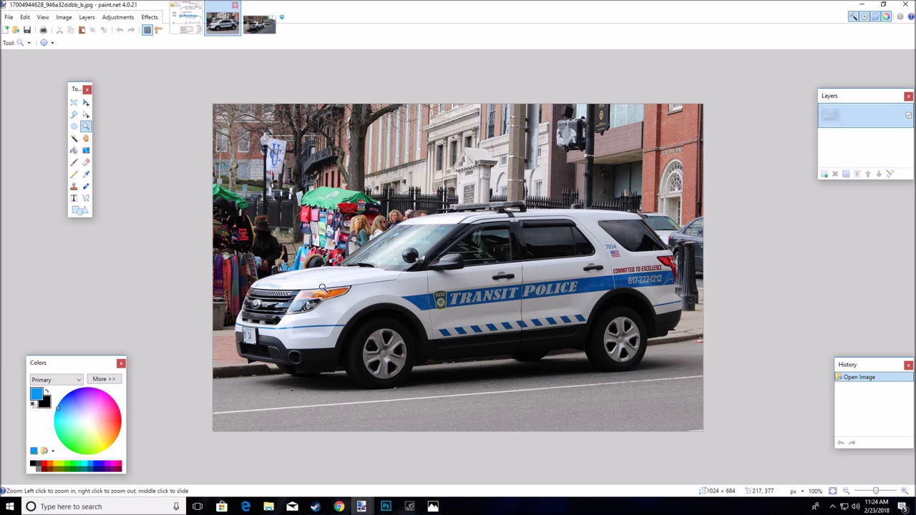
left_click(184, 28)
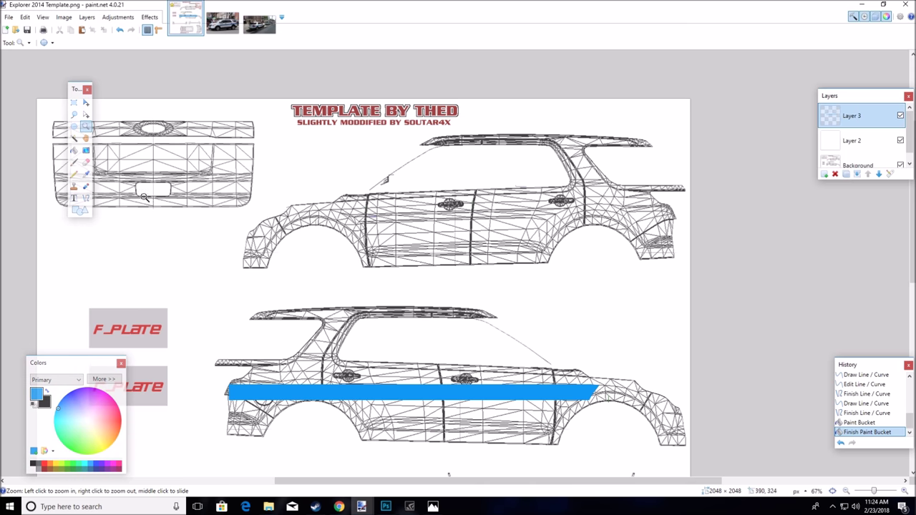
left_click(74, 102)
key("z")
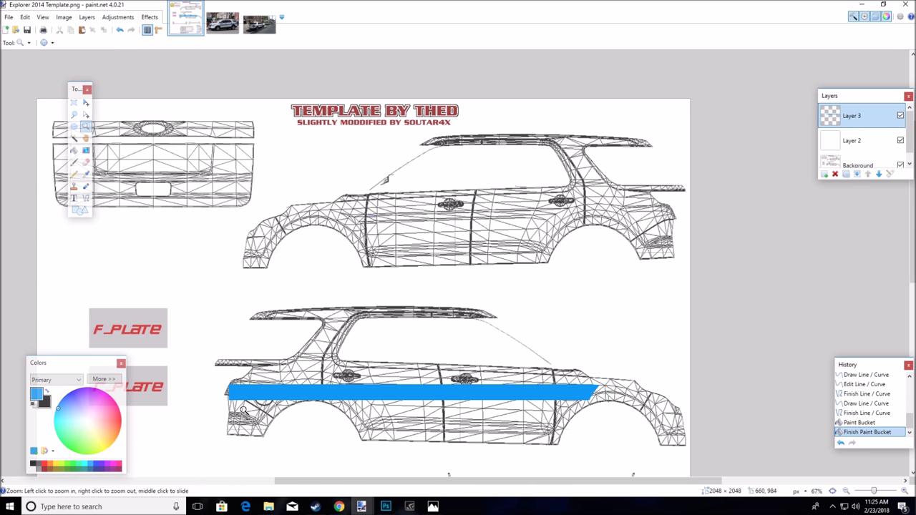
left_click(233, 403)
left_click(234, 403)
left_click(235, 403)
left_click(234, 403)
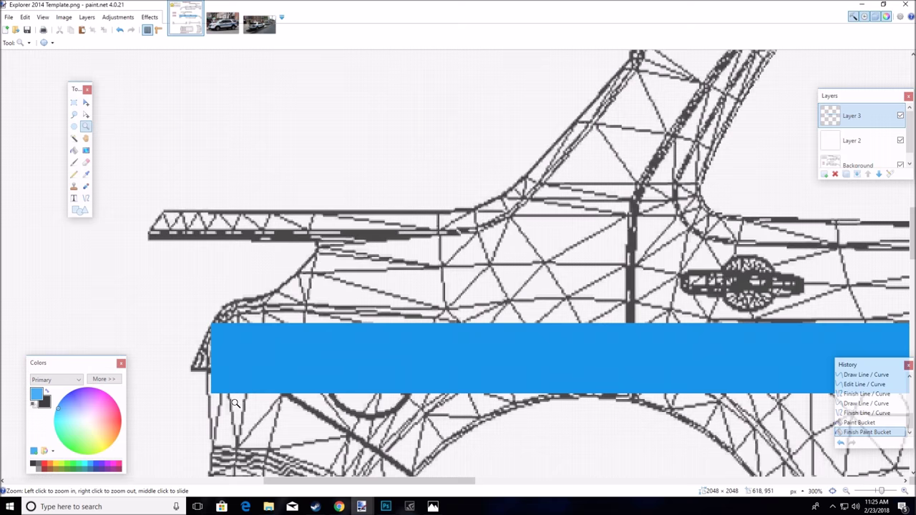
Draw a rectangular selection over a long part of the stripe's left end
left_click(73, 103)
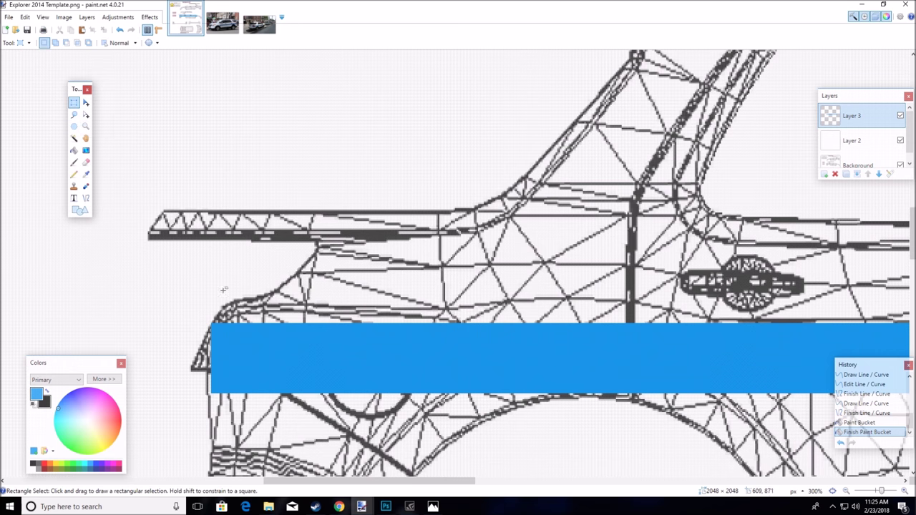
left_click_drag(210, 323, 363, 398)
left_click_drag(158, 315, 679, 393)
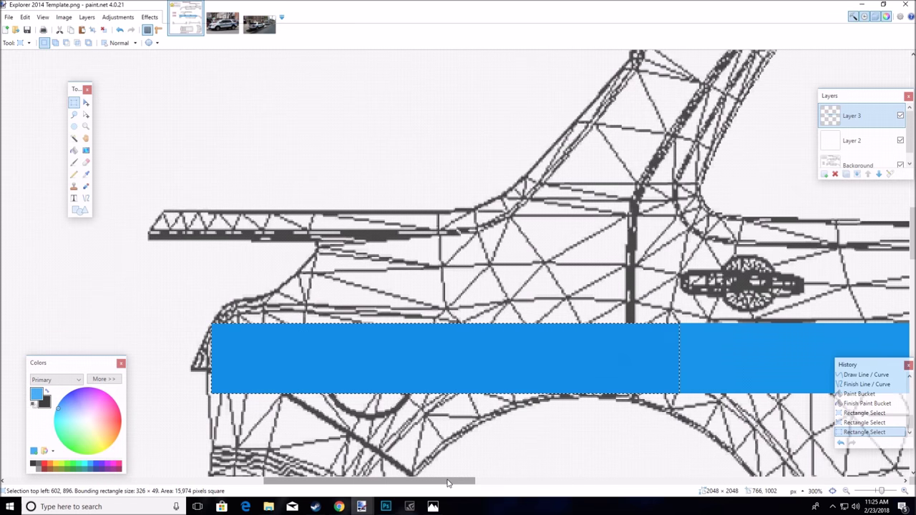
left_click_drag(466, 481, 550, 481)
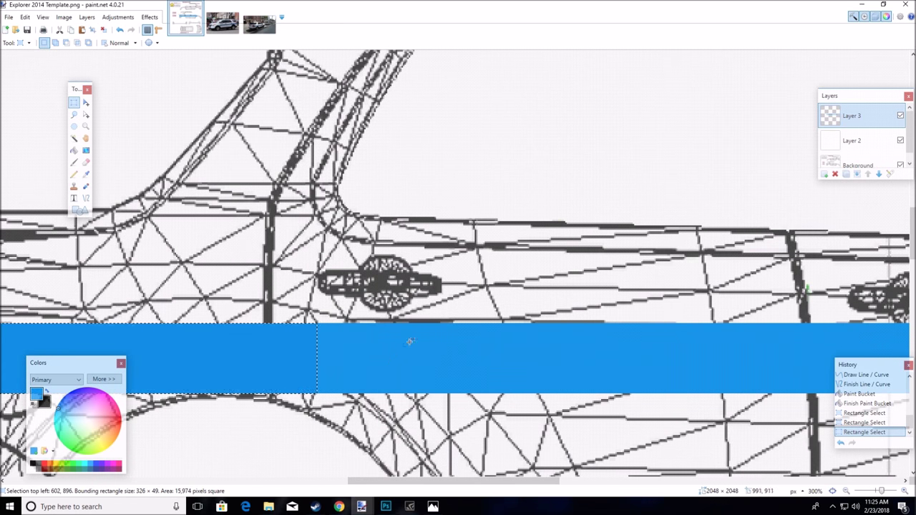
Zoom out and scroll to view the whole car side
key("z")
right_click(412, 337)
right_click(421, 326)
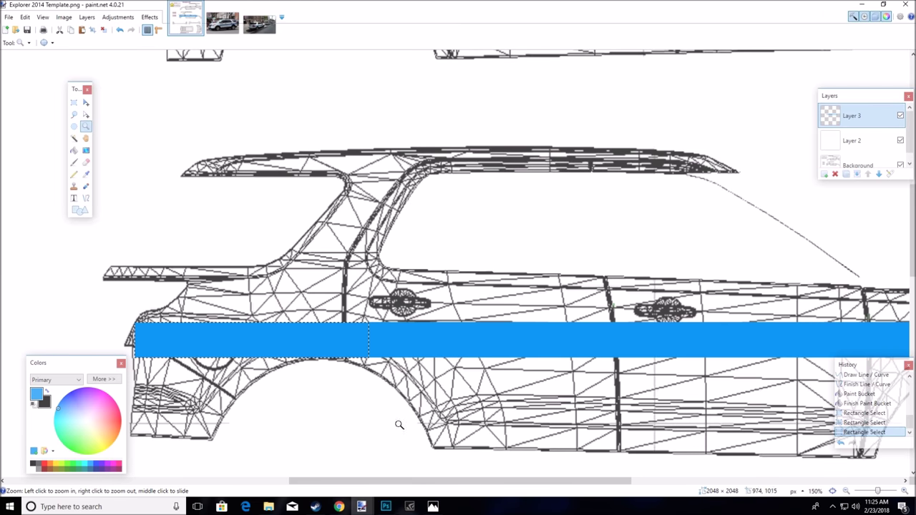
mouse_move(403, 482)
left_mouse_down()
mouse_move(438, 485)
mouse_move(414, 483)
left_mouse_up()
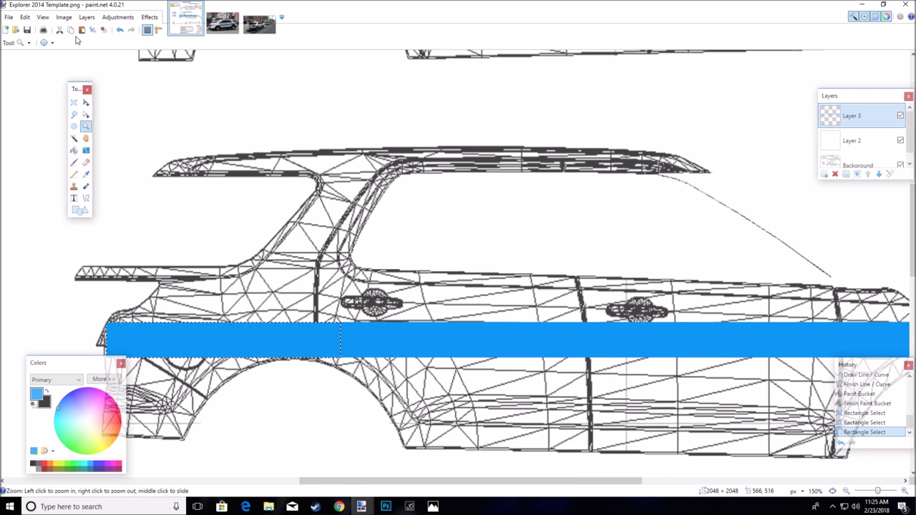
scroll(233, 152, "up", 5)
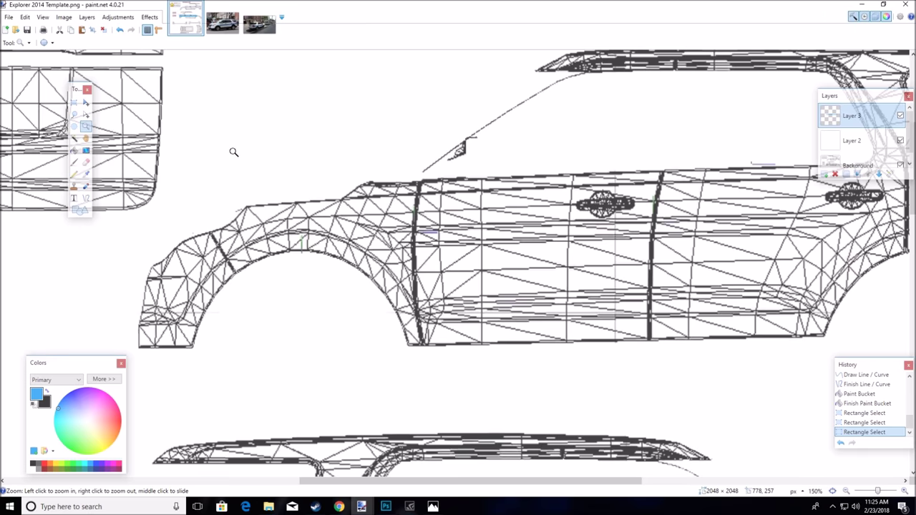
left_click_drag(365, 480, 475, 486)
Paste the blue bar onto the upper car's side and stretch it along the body
left_click(81, 30)
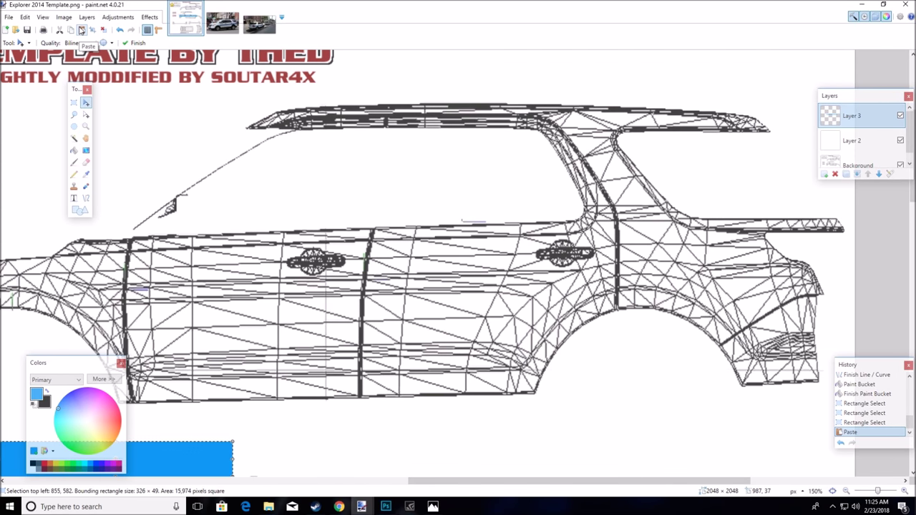
left_click_drag(208, 461, 776, 284)
left_click_drag(578, 286, 95, 313)
left_click_drag(393, 279, 395, 285)
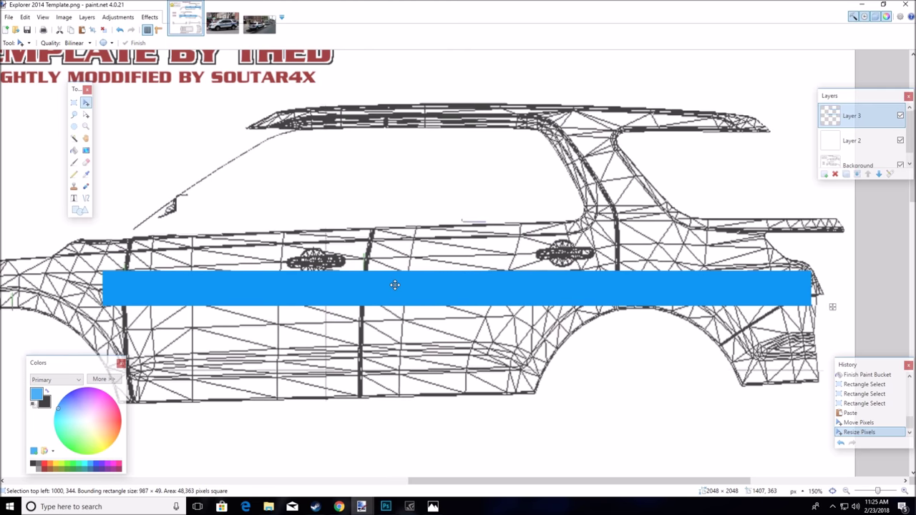
key("z")
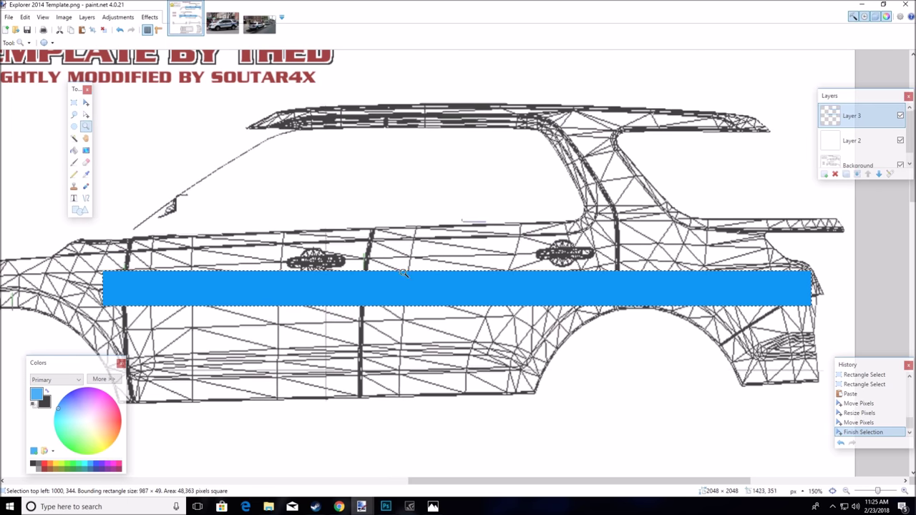
Reopen the placement and extend the bar toward the front so it spans 1083 × 49
right_click(404, 272)
right_click(402, 271)
right_click(401, 269)
right_click(394, 265)
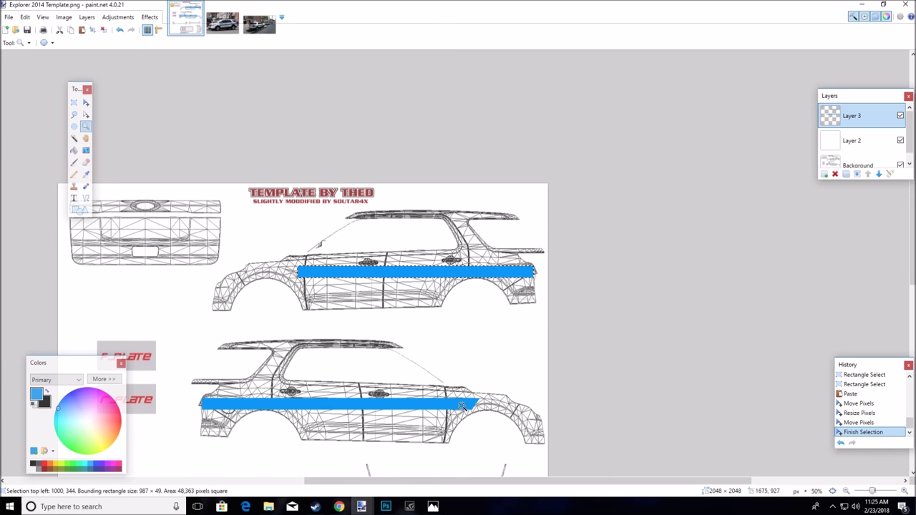
left_click(277, 275)
left_click(277, 275)
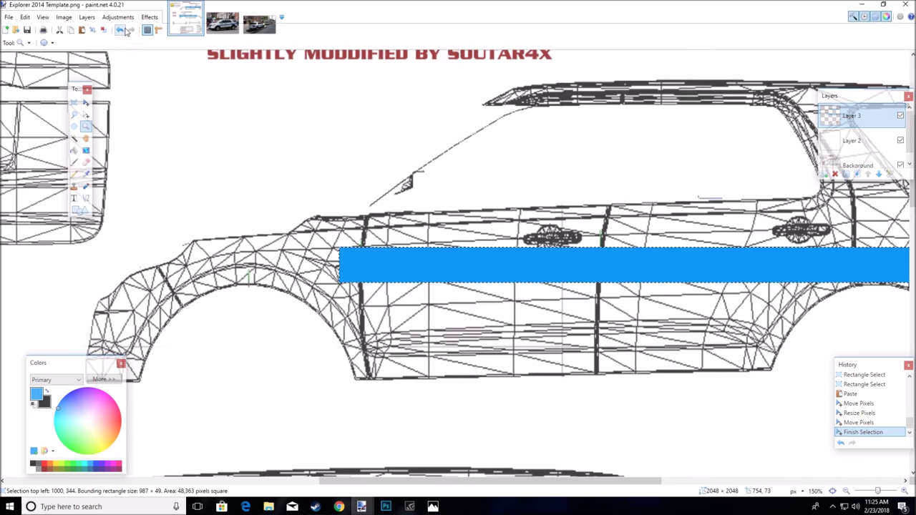
left_click(123, 30)
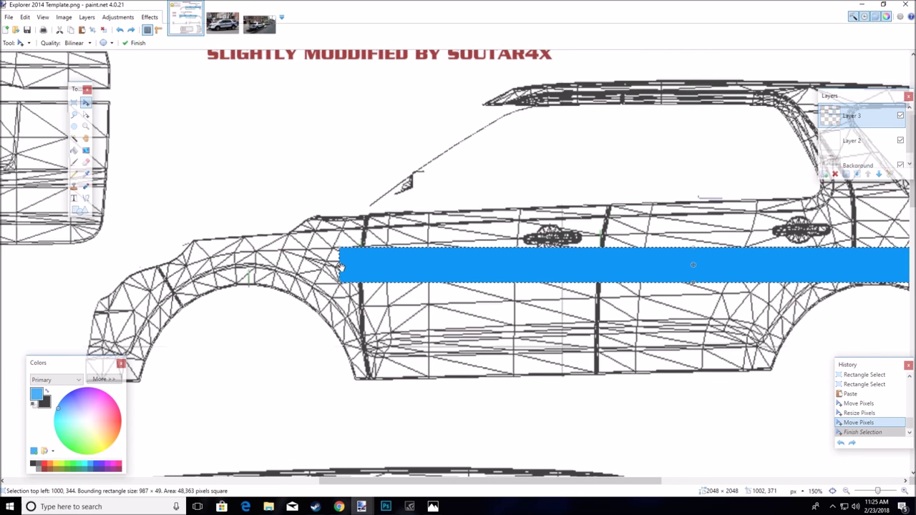
left_click_drag(340, 267, 271, 267)
key("z")
right_click(594, 302)
right_click(594, 302)
right_click(594, 302)
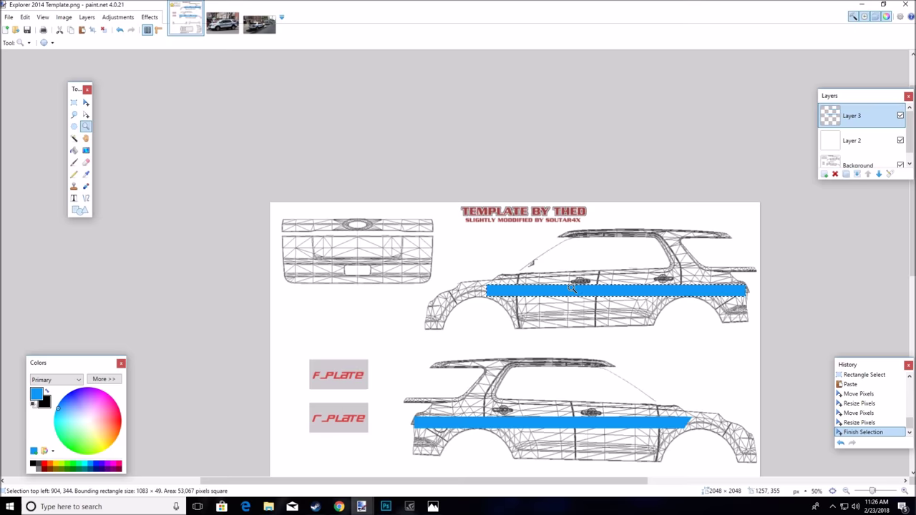
scroll(573, 287, "up", 3)
scroll(211, 282, "up", 3)
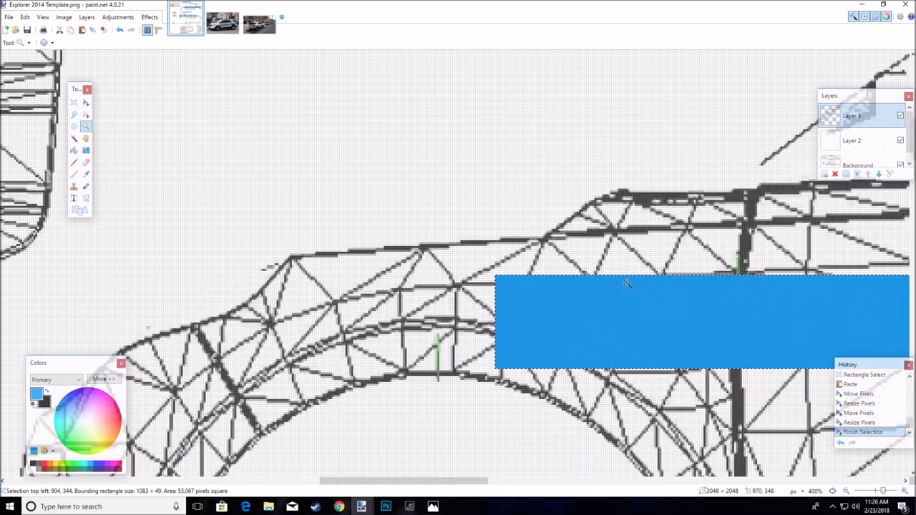
Deselect the bar and draw a slanted line plus top edge at the stripe's front end
left_click(74, 102)
key("ctrl+d")
left_click(85, 198)
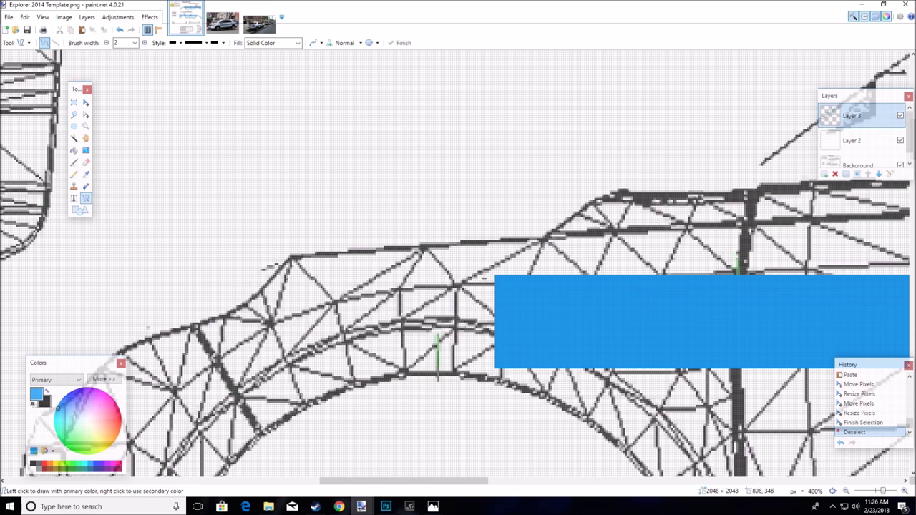
left_click_drag(493, 366, 434, 283)
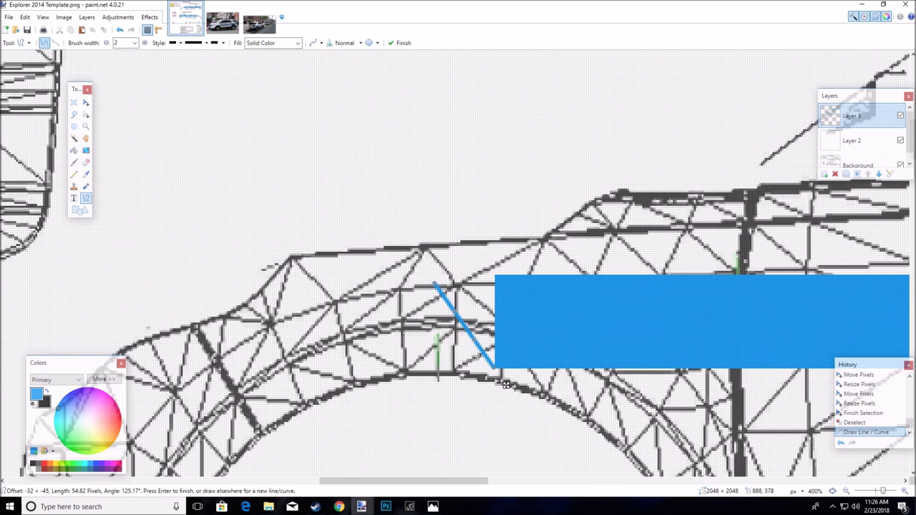
left_click_drag(474, 339, 476, 341)
left_click_drag(455, 312, 457, 313)
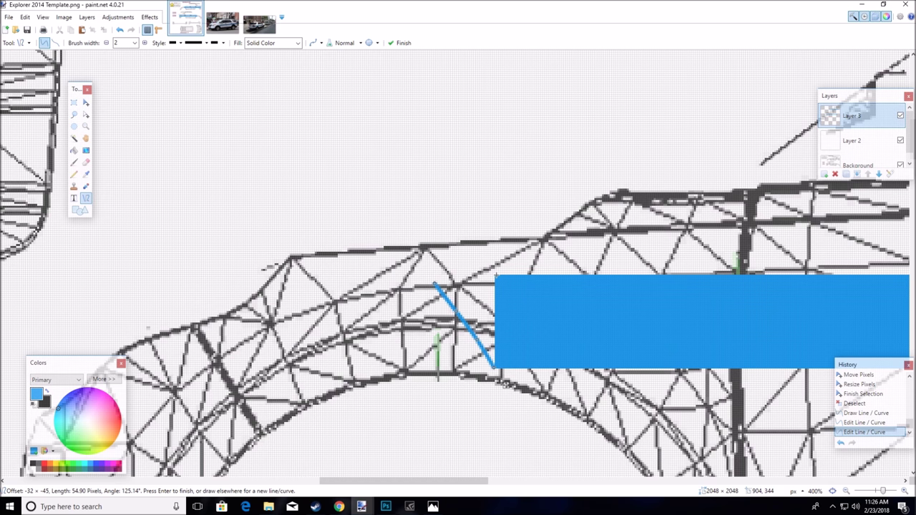
mouse_move(528, 275)
left_mouse_down()
mouse_move(435, 280)
mouse_move(452, 316)
left_mouse_up()
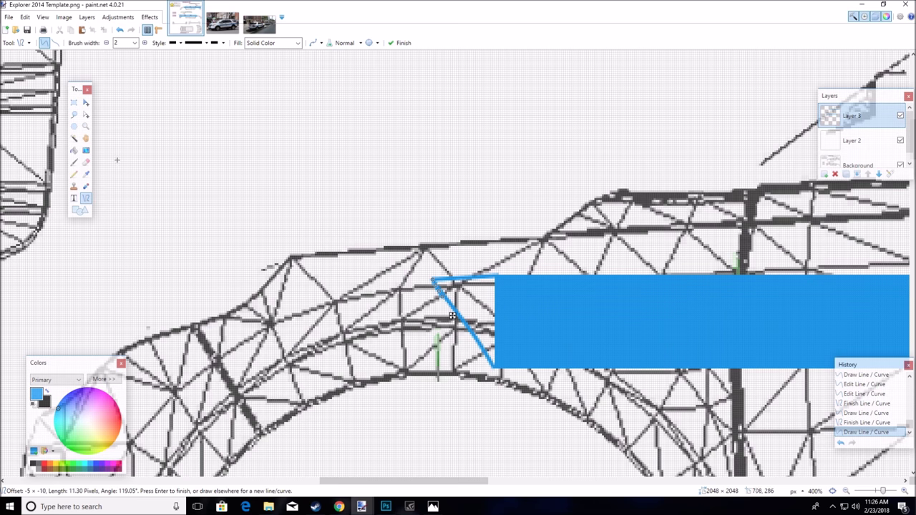
Fill the wedge beside the slanted line with blue to complete the angled tip
left_click(73, 149)
left_click(475, 304)
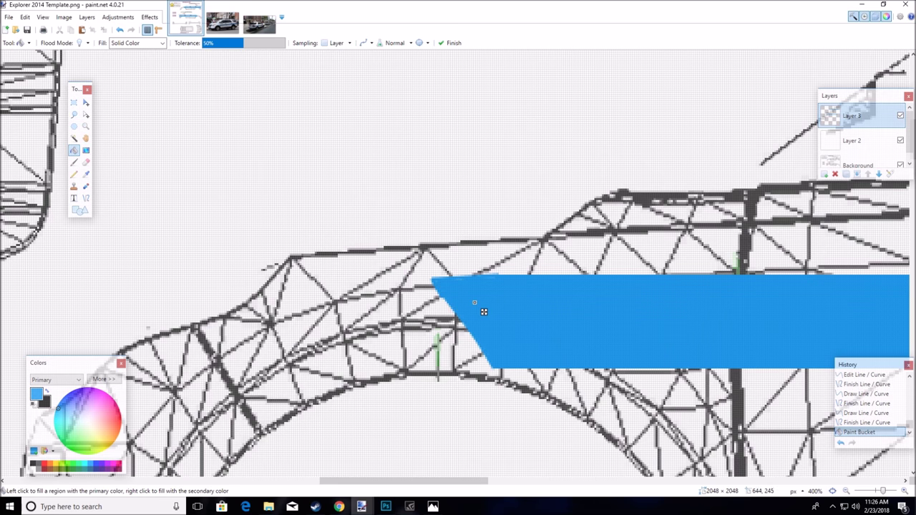
key("s")
key("z")
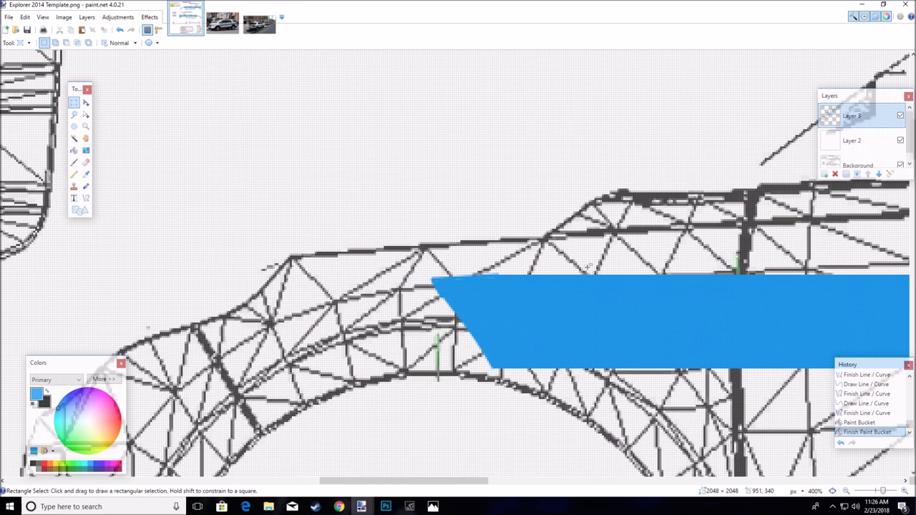
right_click(586, 264)
right_click(587, 266)
scroll(496, 444, "right", 5)
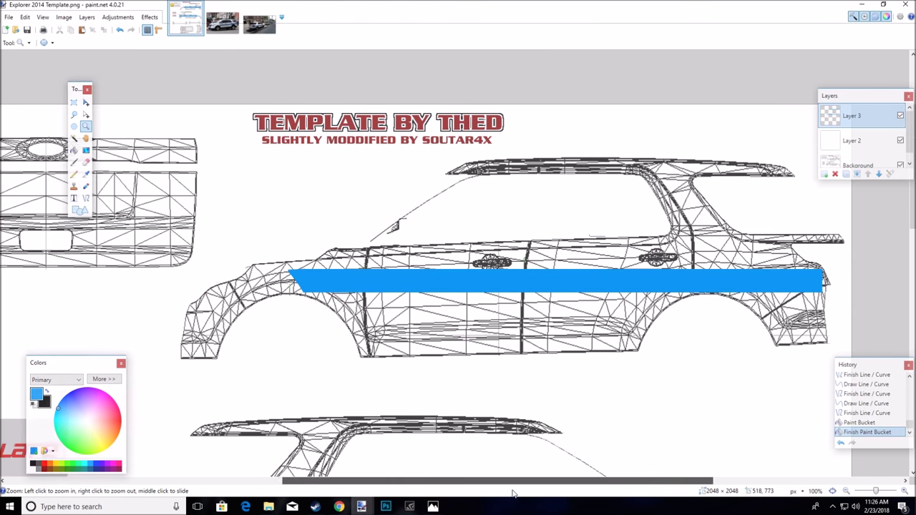
scroll(496, 443, "down", 3)
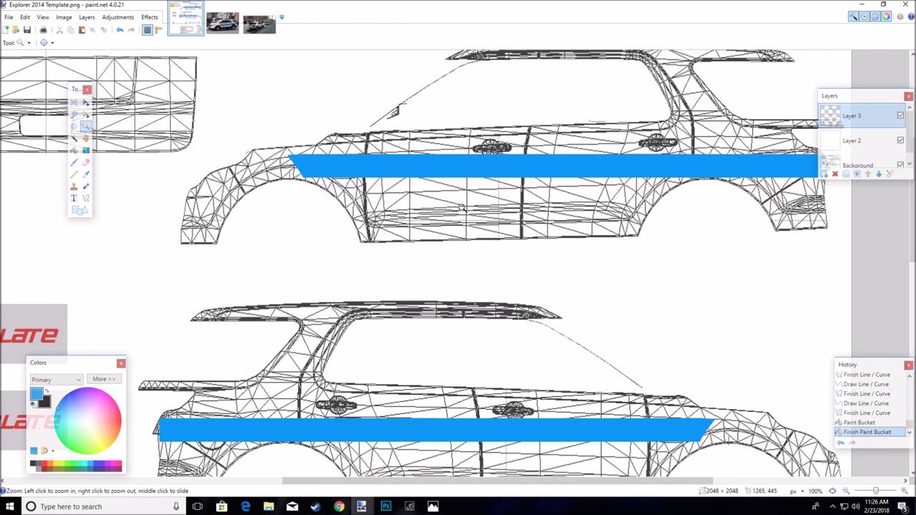
scroll(496, 481, "right", 1)
scroll(456, 379, "up", 3)
scroll(457, 379, "down", 6)
left_click(222, 24)
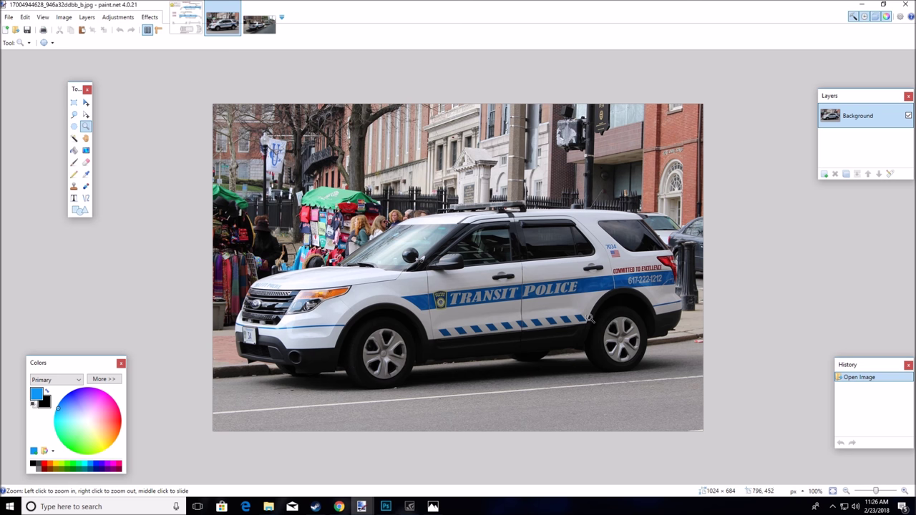
left_click(257, 29)
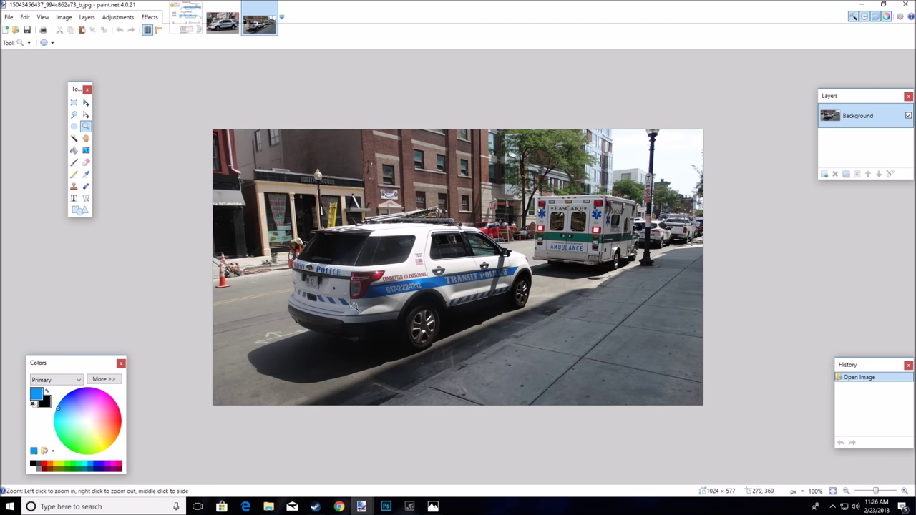
left_click(186, 19)
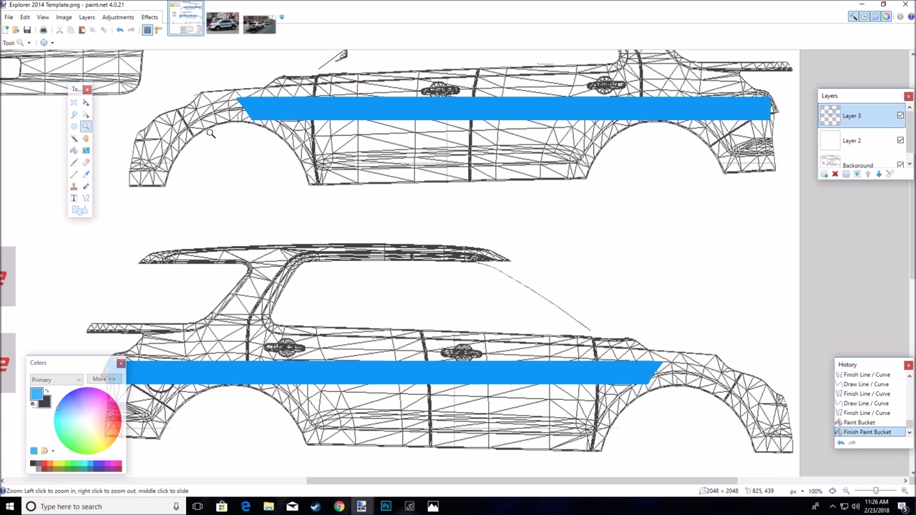
left_click(9, 16)
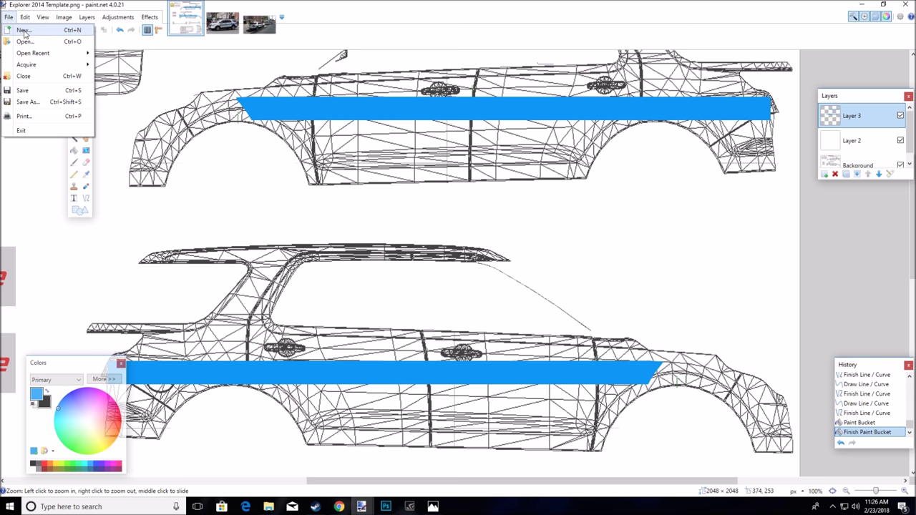
Create a new image, then close the unwanted small blank result
left_click(24, 30)
left_click(453, 311)
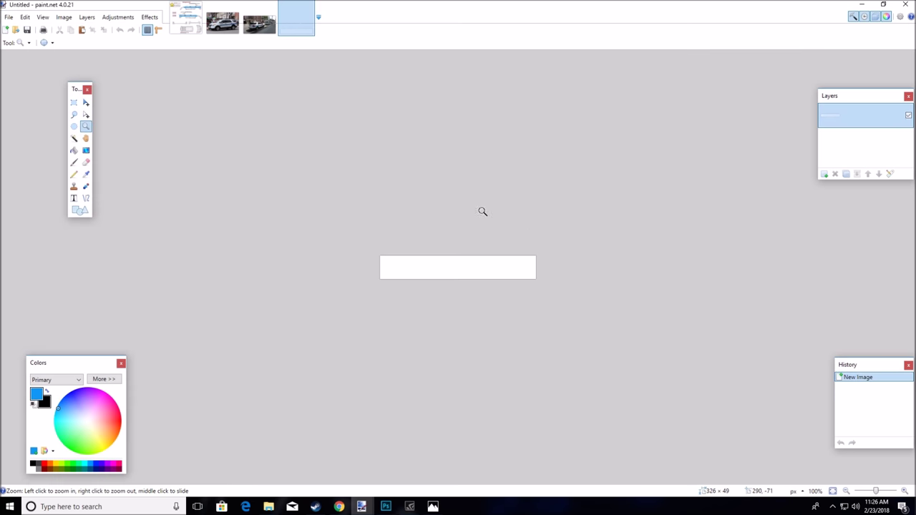
left_click(309, 8)
Create a new image with width and height set to 800 pixels
left_click(9, 16)
left_click(22, 30)
type("8")
key("Tab")
type("800")
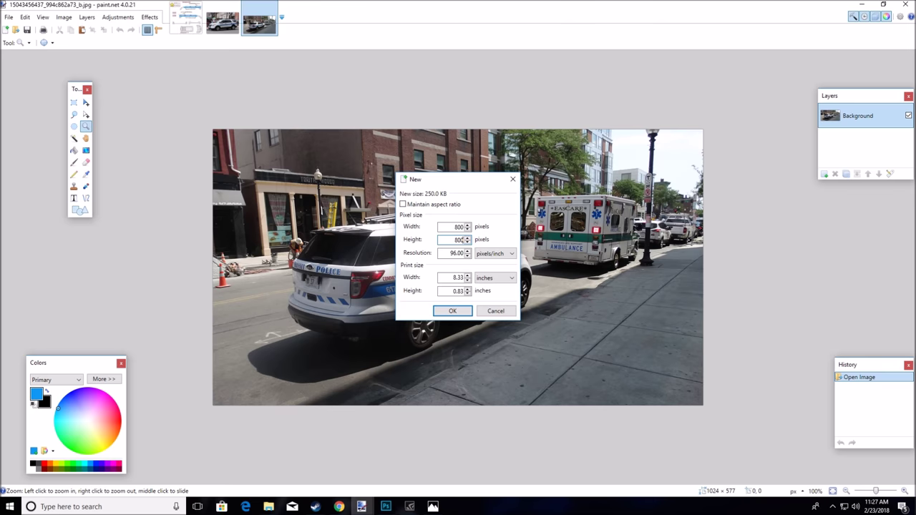
key("Return")
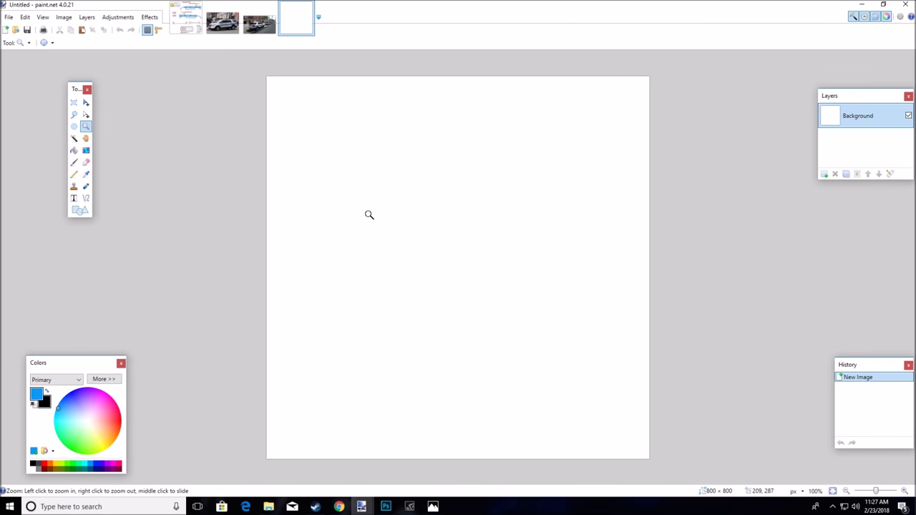
Draw a small blue rectangle near the new canvas's top-left corner
left_click(386, 218)
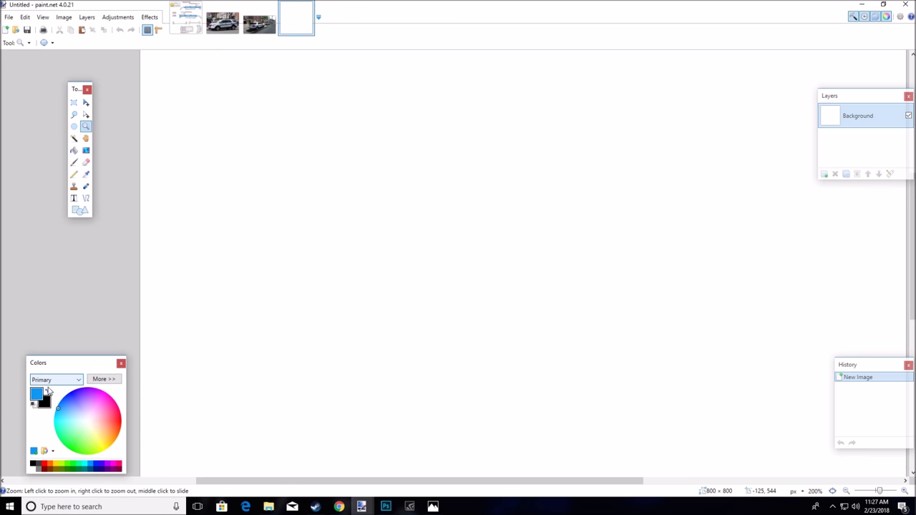
left_click(47, 392)
left_click(39, 467)
left_click(79, 210)
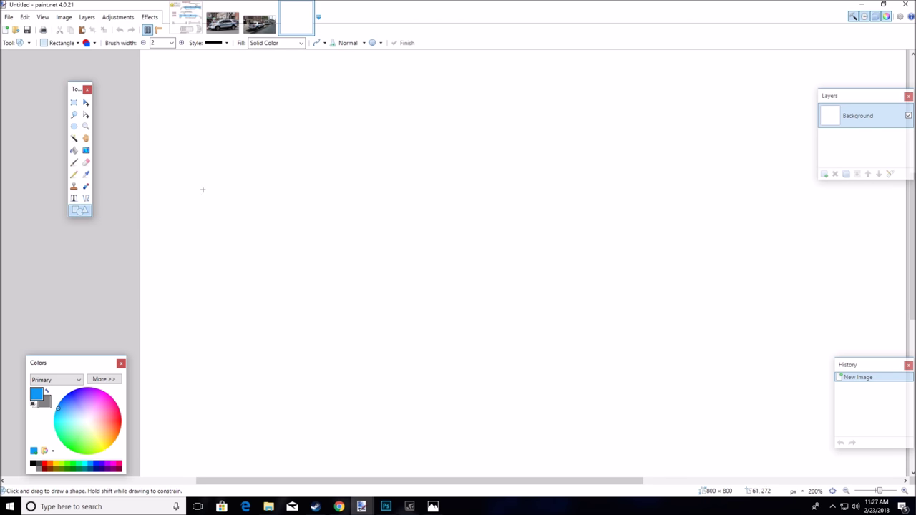
mouse_move(223, 188)
left_mouse_down()
mouse_move(237, 193)
mouse_move(243, 212)
left_mouse_up()
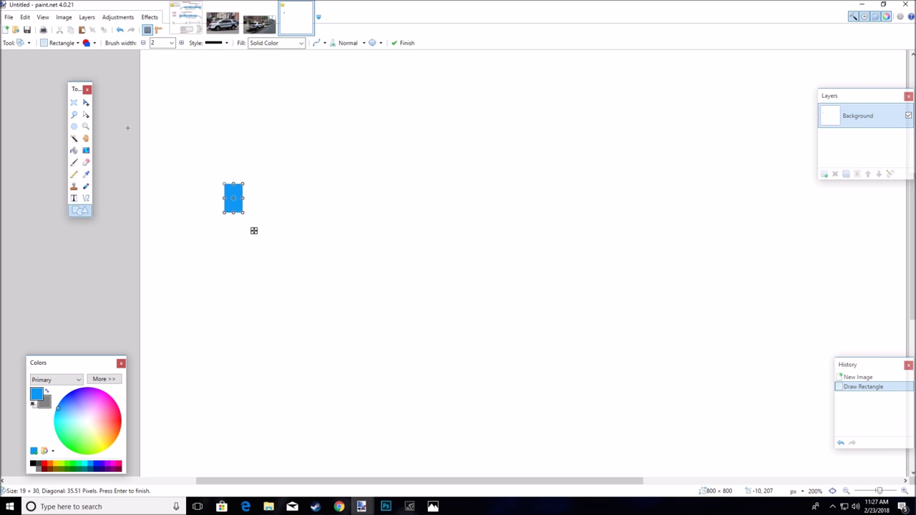
left_click(74, 104)
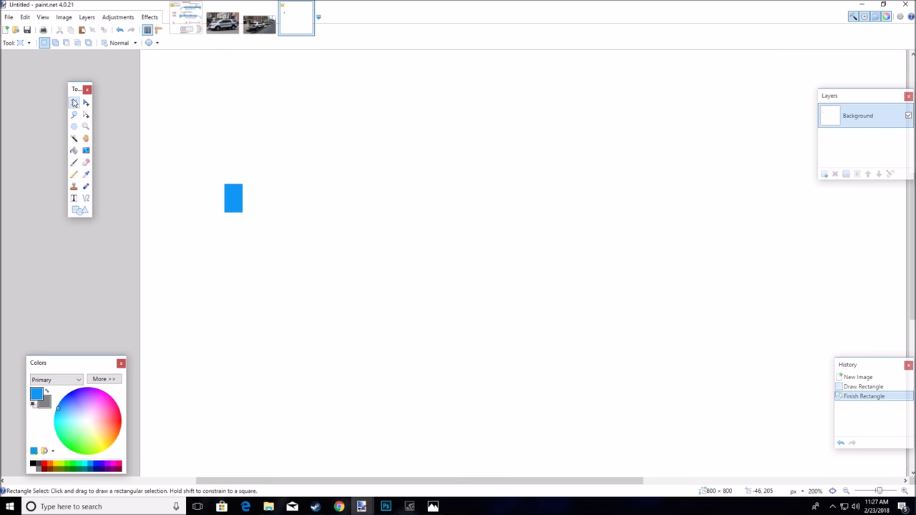
Draw an 18 × 30 gray rectangle beside the blue one and restore blue as primary
left_click(86, 212)
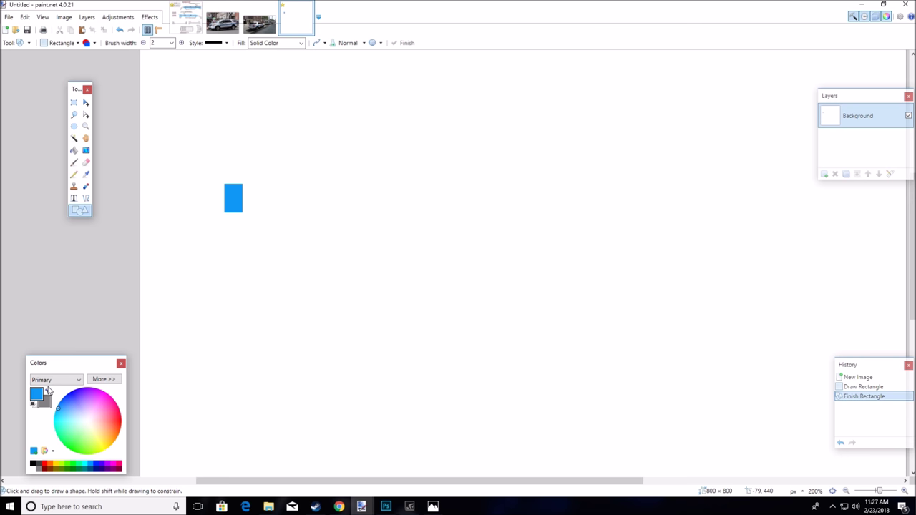
left_click(47, 390)
mouse_move(241, 184)
left_mouse_down()
mouse_move(254, 212)
mouse_move(259, 198)
left_mouse_up()
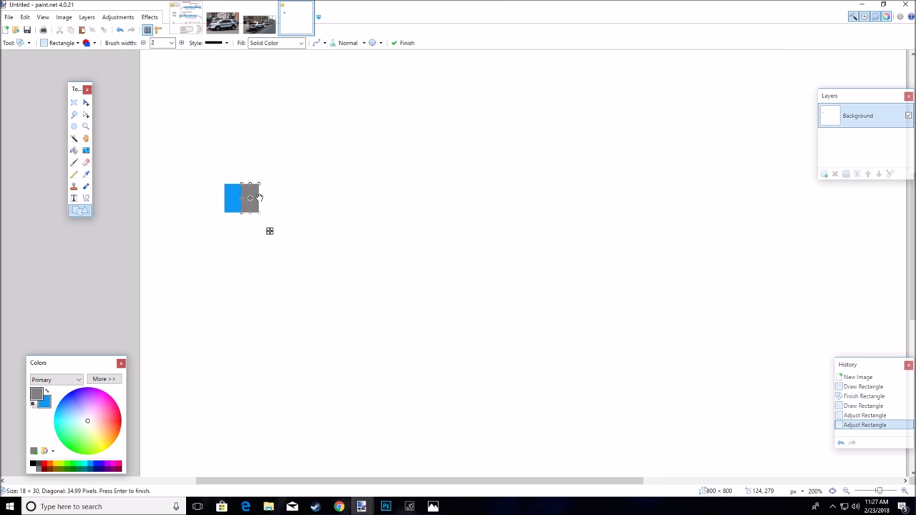
left_click(74, 102)
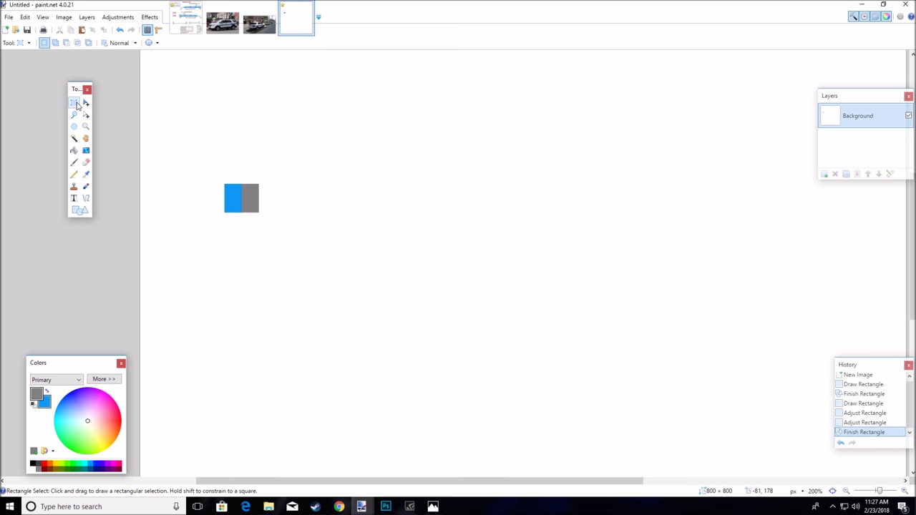
scroll(241, 175, "up", 2)
scroll(184, 245, "down", 1)
left_click(46, 392)
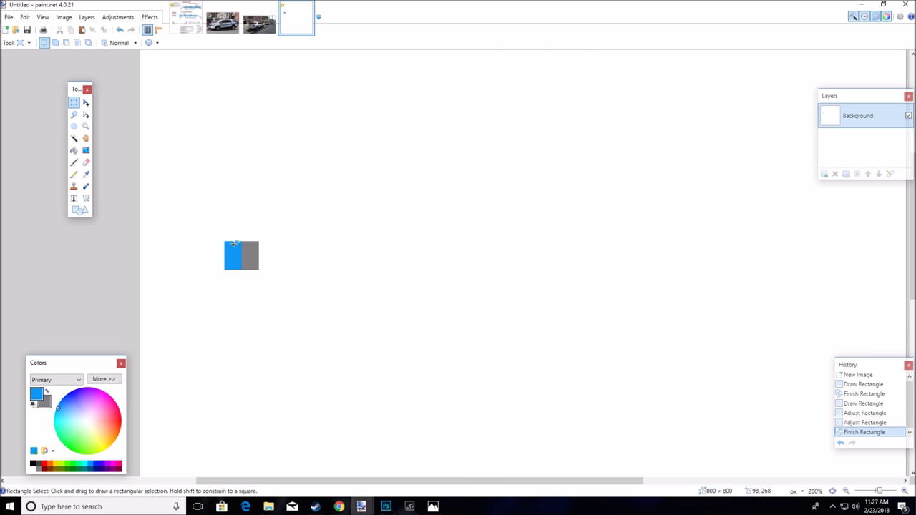
Copy the blue/gray pair and paste three copies side by side to the right
left_click_drag(225, 241, 258, 269)
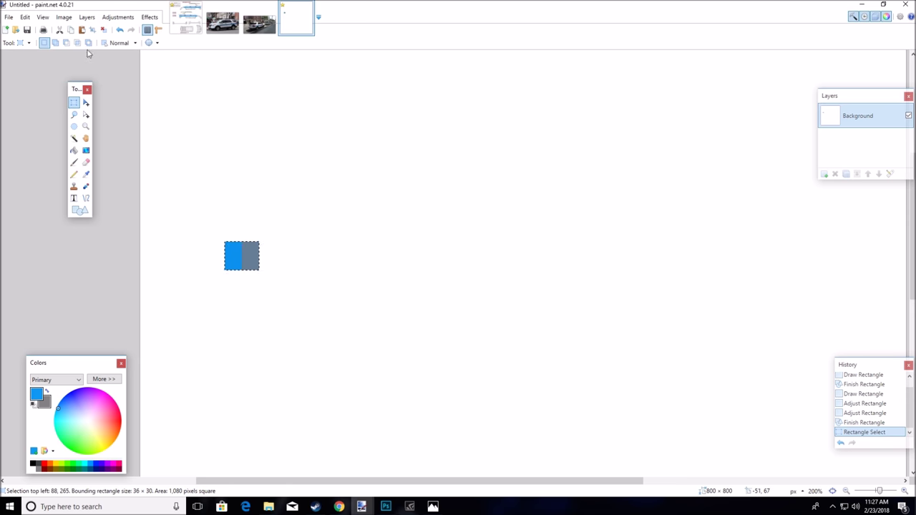
left_click(70, 30)
left_click(82, 30)
left_click_drag(231, 250, 267, 252)
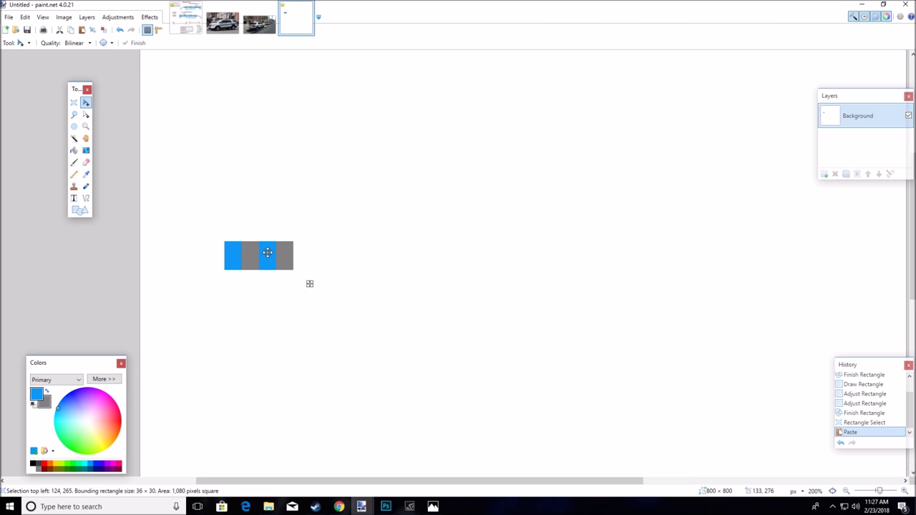
left_click(70, 29)
left_click(82, 29)
left_click_drag(263, 255, 300, 250)
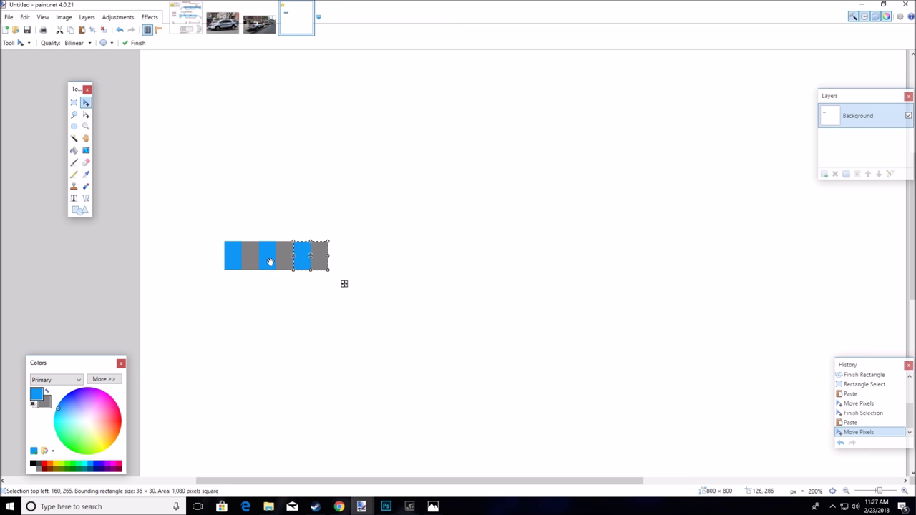
left_click(70, 29)
left_click(82, 30)
left_click_drag(306, 249, 340, 249)
left_click(222, 23)
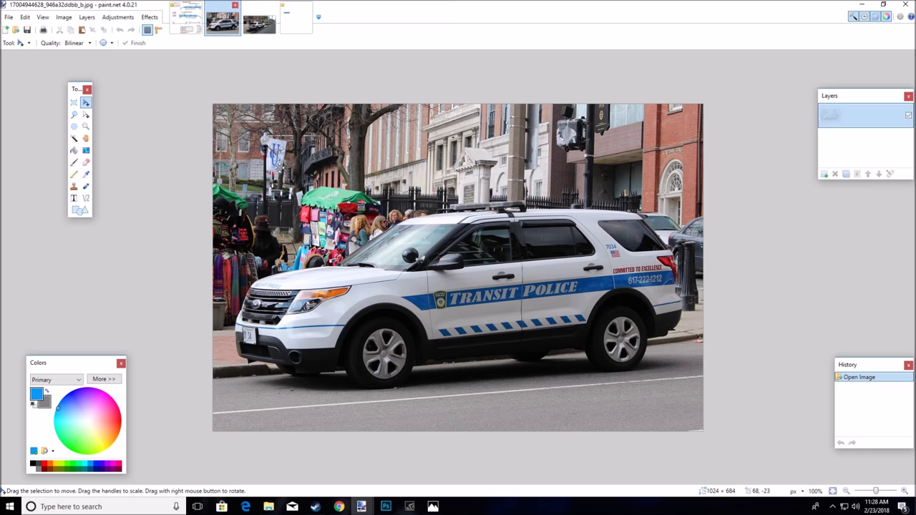
left_click(257, 29)
left_click(295, 18)
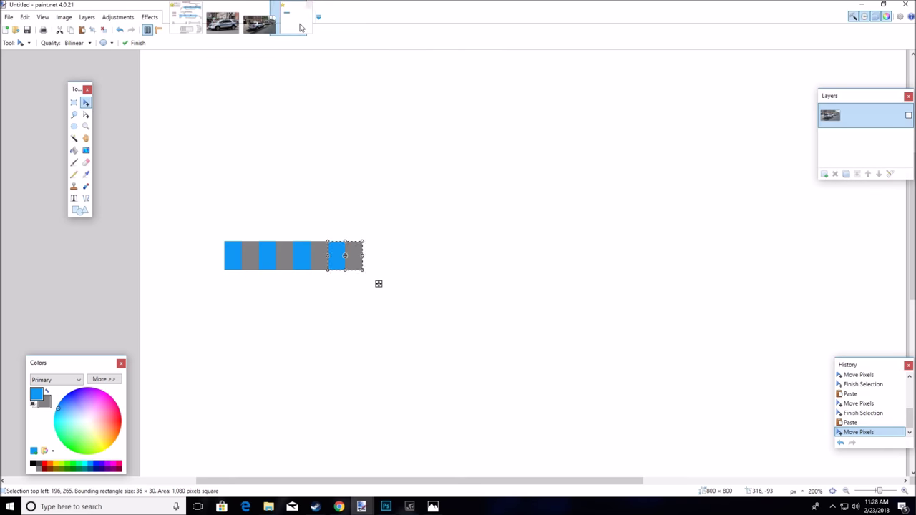
left_click(73, 102)
left_click(267, 247)
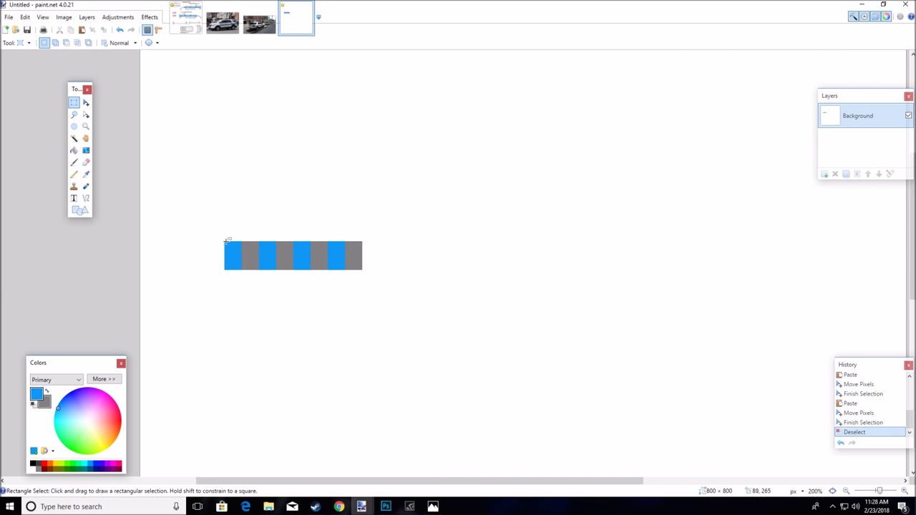
Select the eight-square strip and paste two more copies to extend it
left_click_drag(225, 240, 362, 270)
left_click(71, 30)
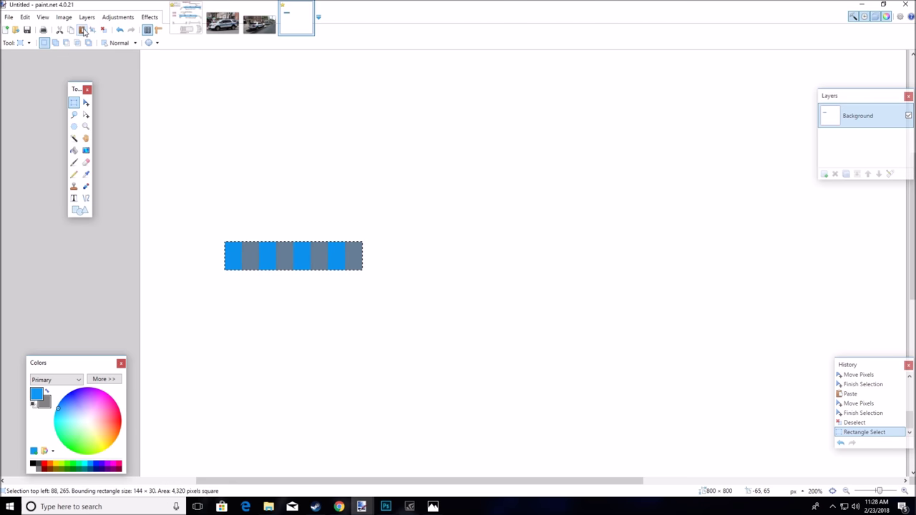
left_click(82, 29)
left_click_drag(242, 256, 384, 259)
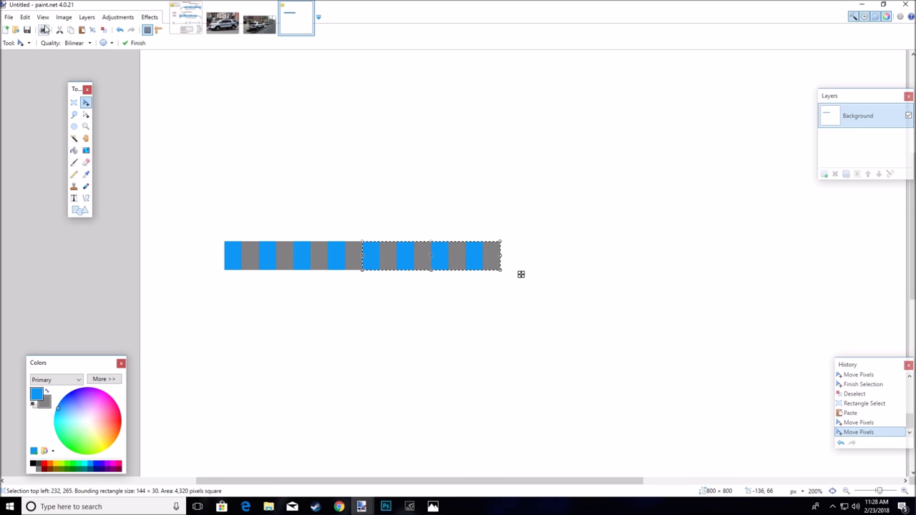
left_click(70, 29)
left_click(82, 29)
left_click_drag(361, 250, 528, 253)
left_click(76, 105)
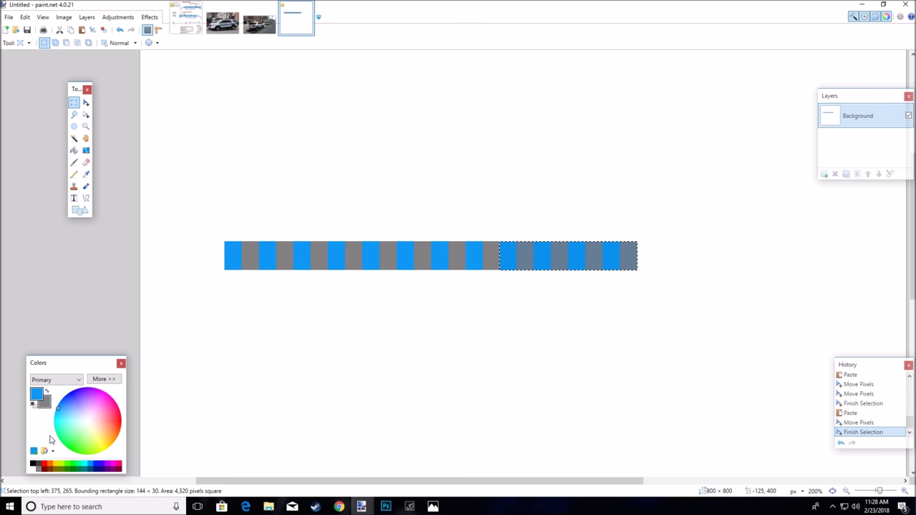
Sample the stripe's blue colour from the Explorer 2014 Template image
left_click(35, 469)
left_click(119, 31)
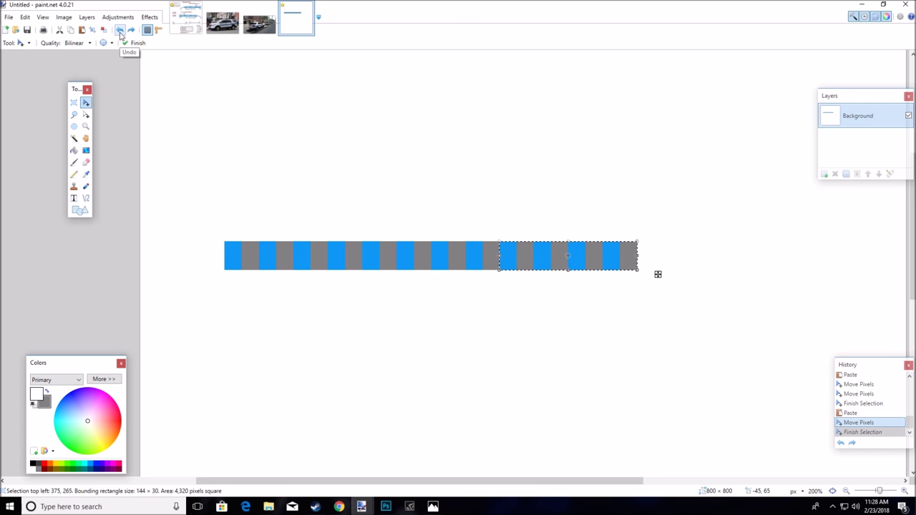
left_click(186, 21)
left_click(86, 174)
left_click(247, 372)
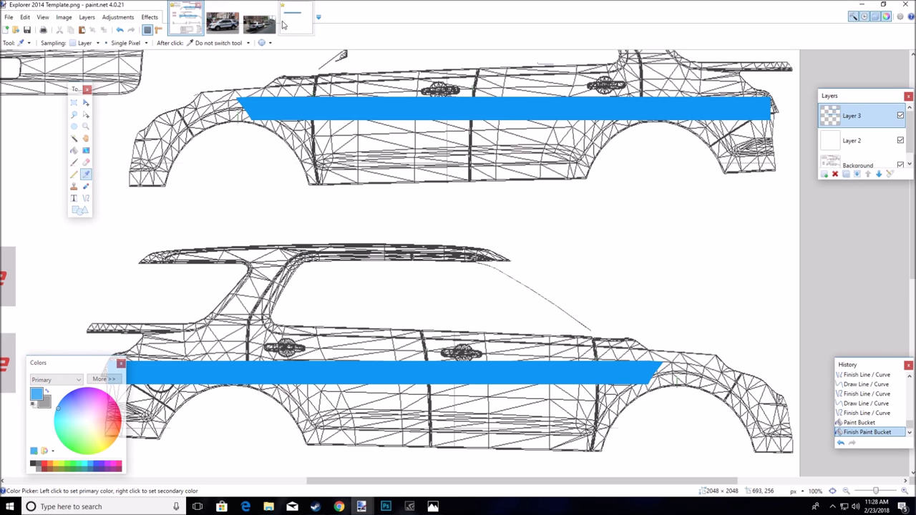
On the strip image, fill four gray squares with white using the Paint Bucket
left_click(259, 23)
left_click(295, 22)
left_click(48, 392)
left_click(31, 470)
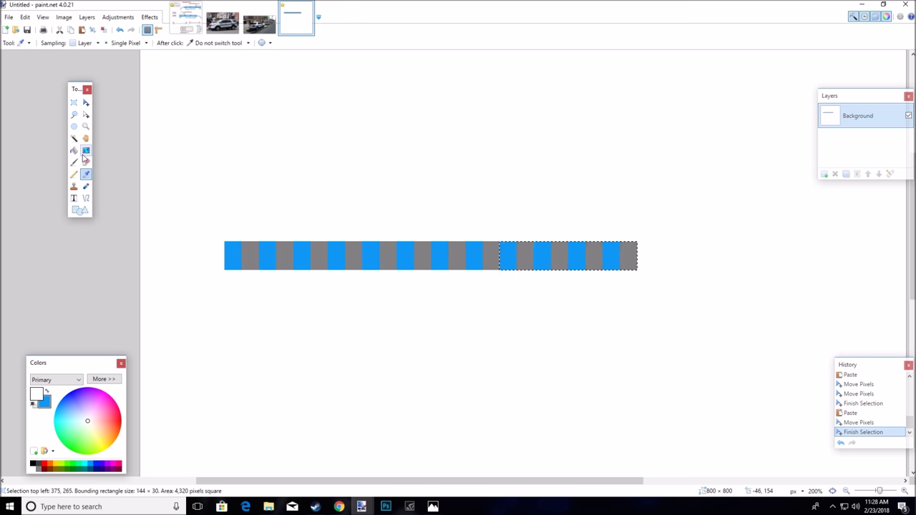
left_click(74, 103)
left_click(277, 148)
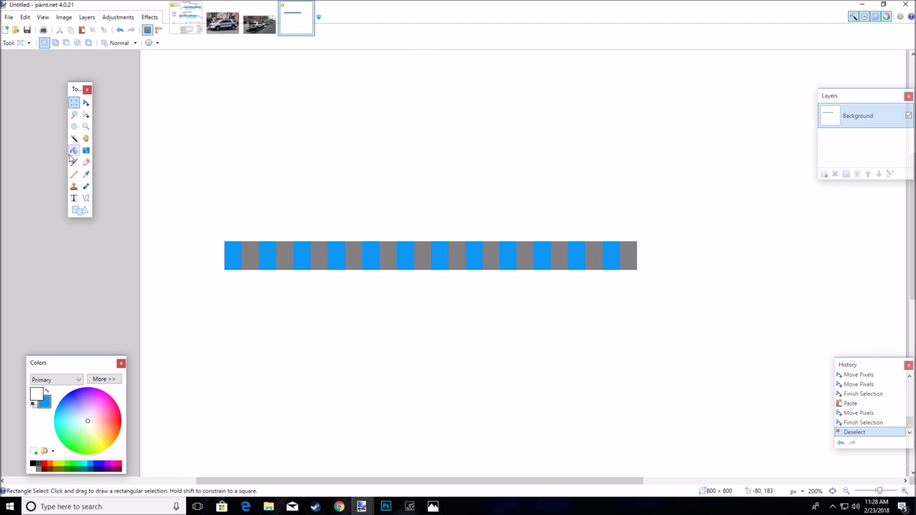
left_click(74, 150)
left_click(248, 245)
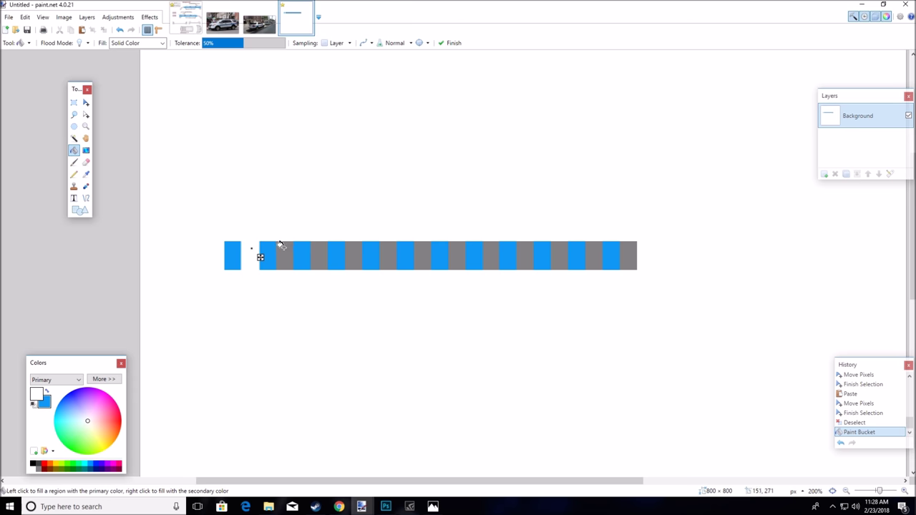
left_click(281, 245)
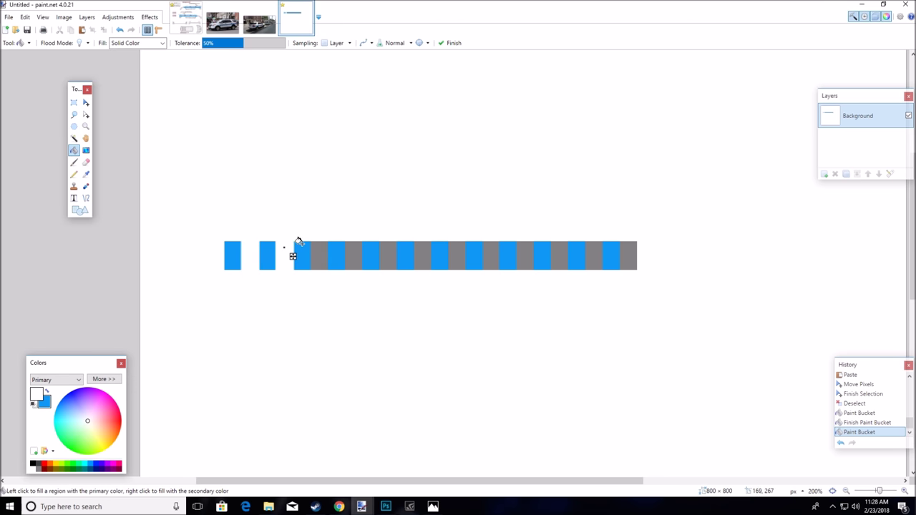
left_click(317, 245)
left_click(352, 245)
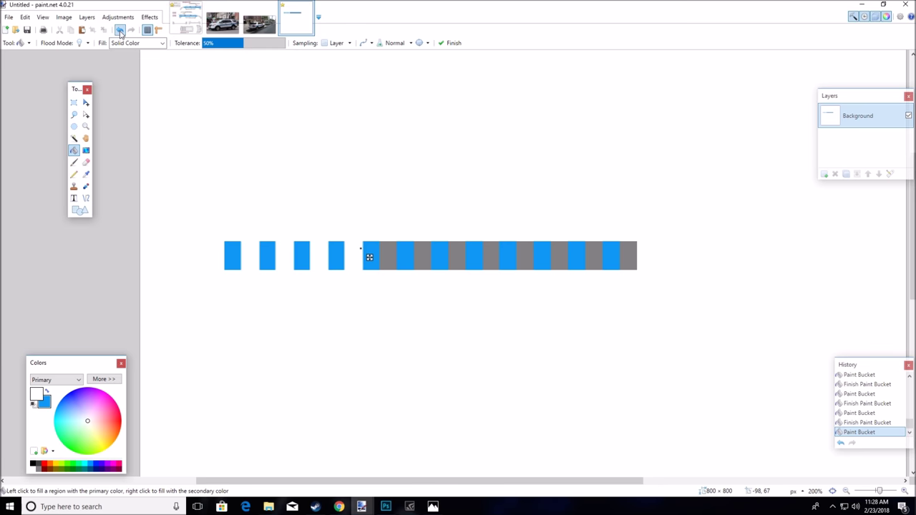
Undo all four white fills so the strip keeps its gray squares
left_click(120, 30)
left_click(120, 30)
left_click(120, 30)
left_click(120, 30)
left_click(120, 30)
left_click(120, 30)
left_click(120, 30)
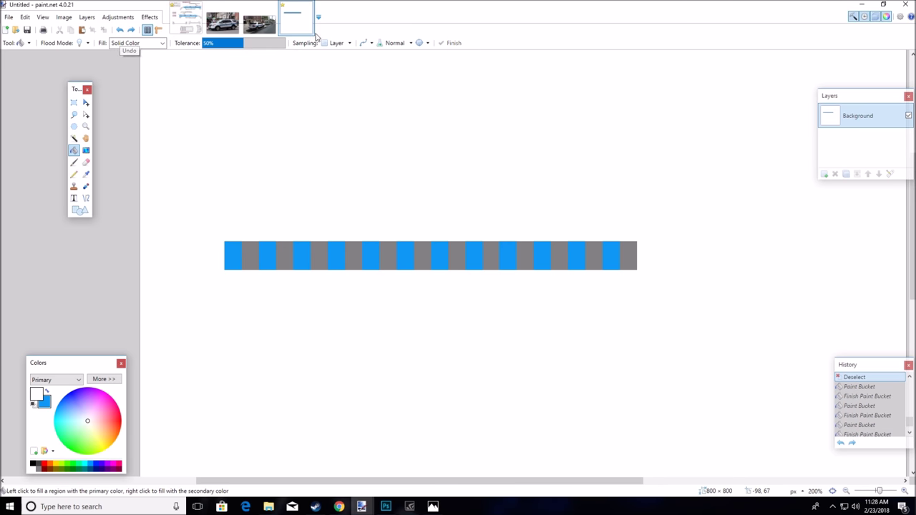
left_click(222, 21)
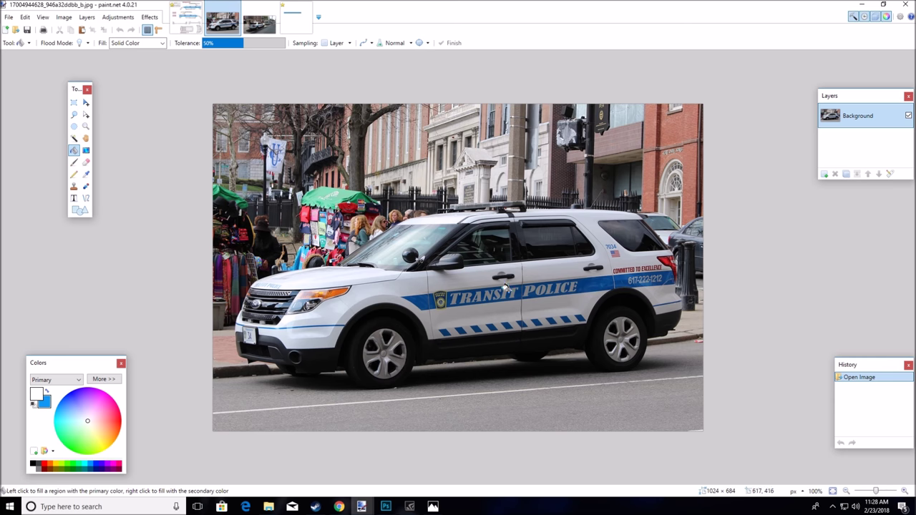
left_click(297, 18)
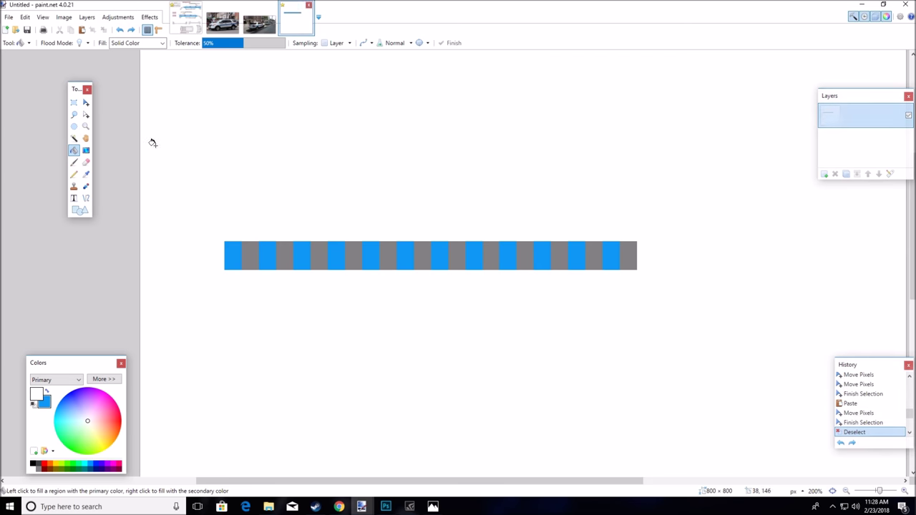
Set the primary colour to a lighter grey, B6BCAF, after an undone trial gray fill
left_click(38, 468)
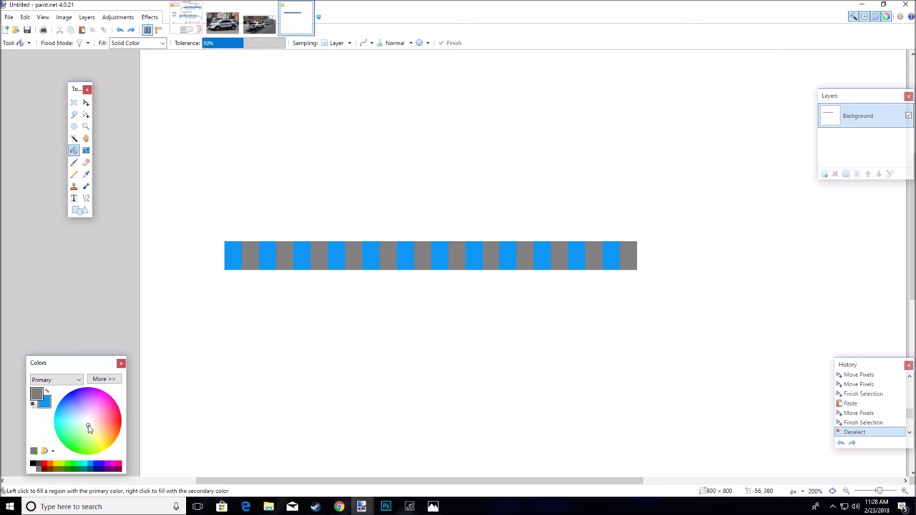
left_click(250, 249)
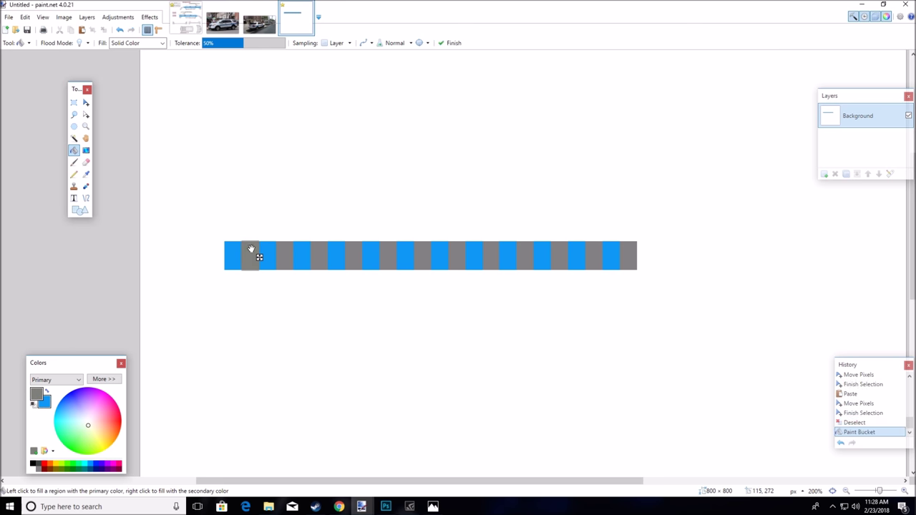
left_click(120, 29)
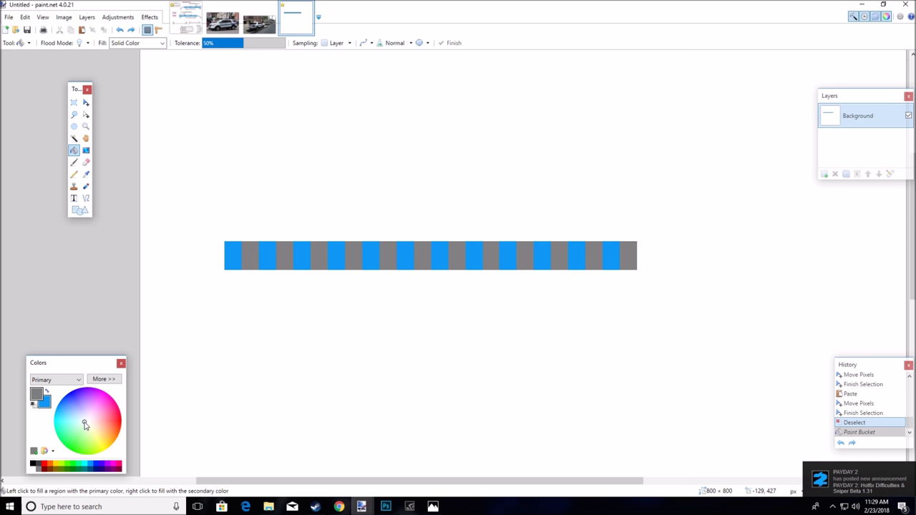
left_click_drag(82, 415, 84, 423)
left_click(103, 379)
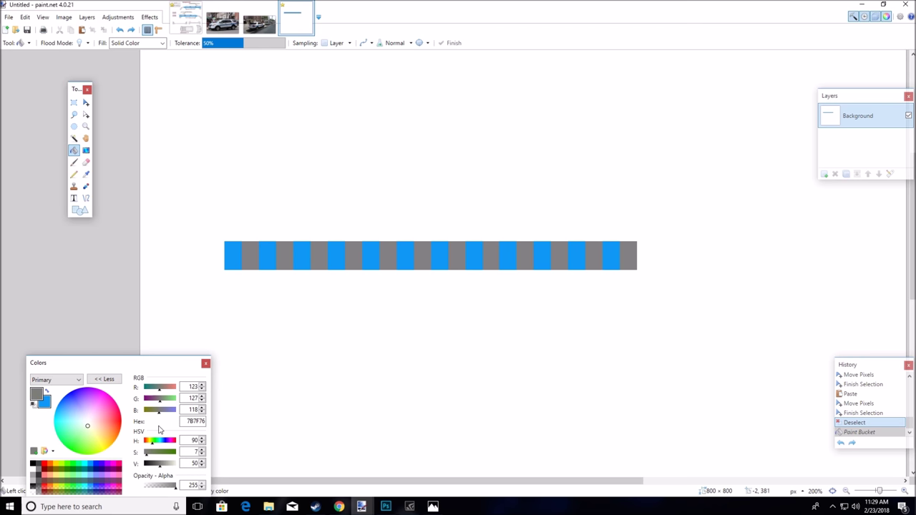
left_click_drag(161, 467, 168, 469)
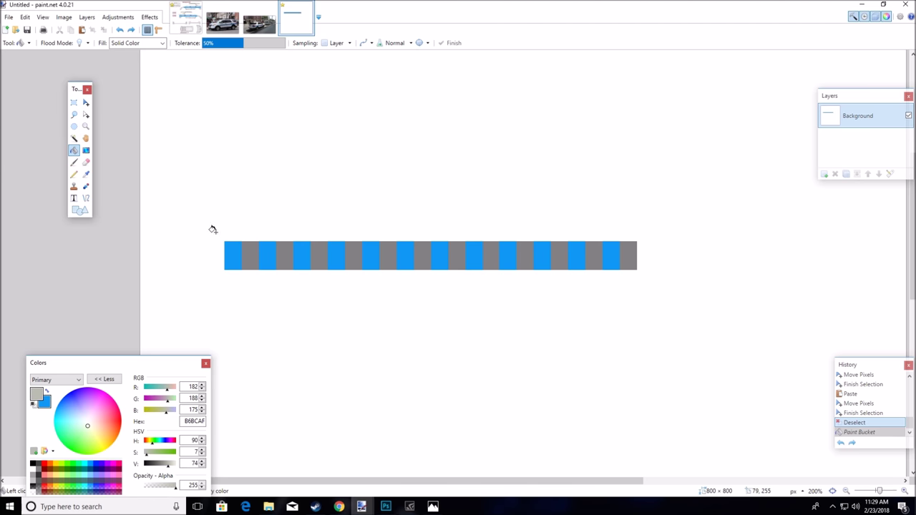
Test-fill two gray squares with the light grey B6BCAF, then undo both fills
left_click(248, 248)
left_click(285, 248)
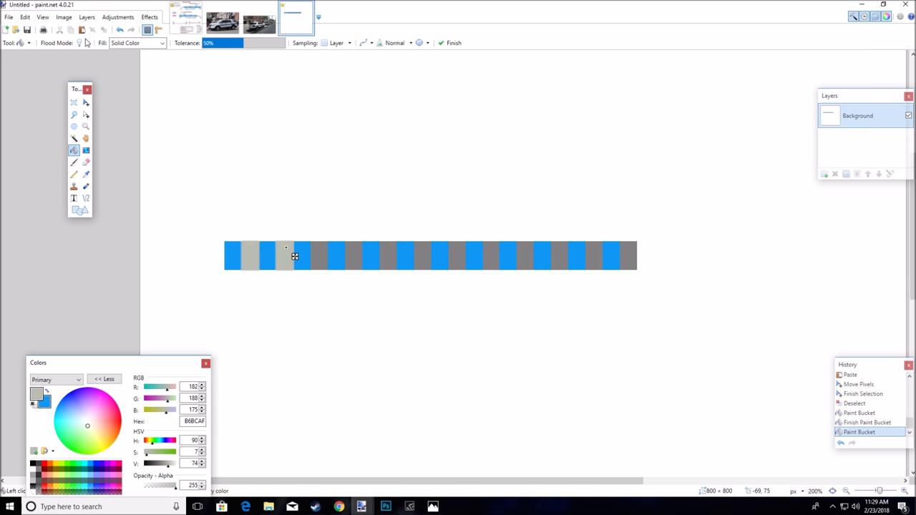
left_click(119, 30)
left_click(118, 30)
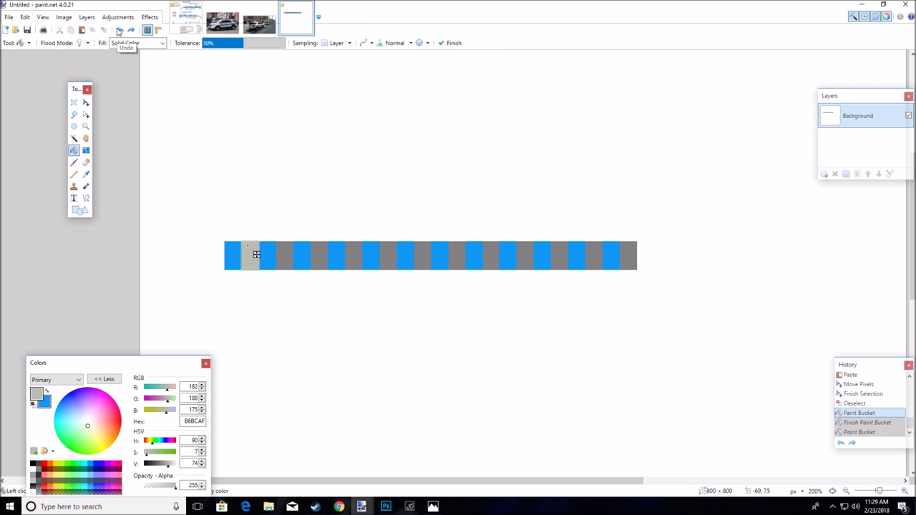
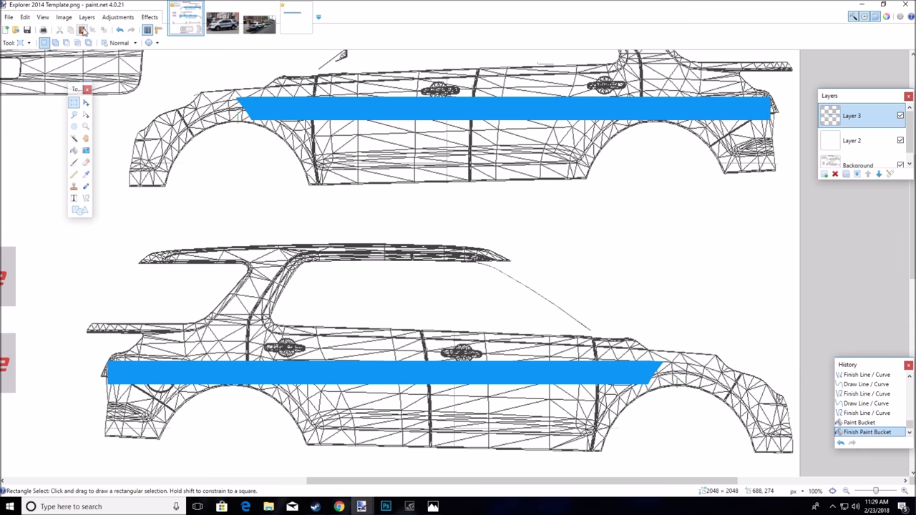
Move the pasted striped strip below the lower car's blue stripe and tilt it to follow the body line
left_click_drag(183, 80, 510, 449)
left_click_drag(546, 418, 551, 418)
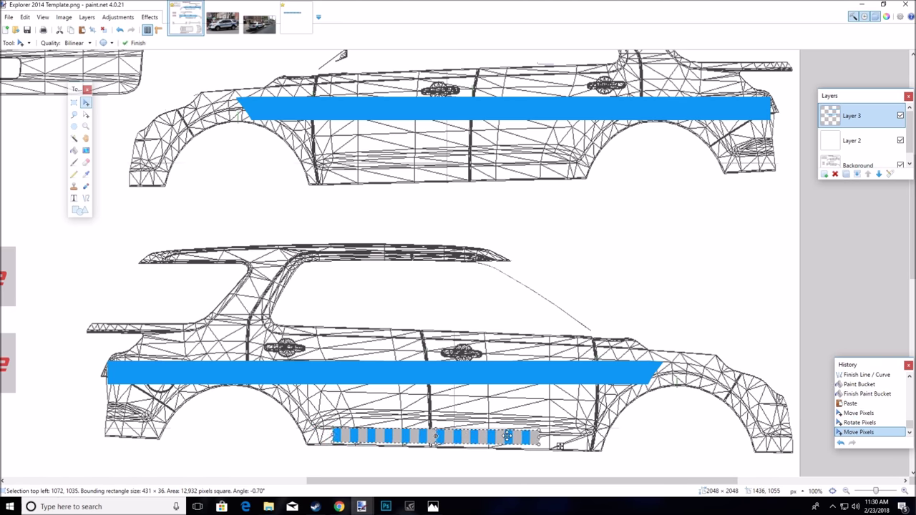
left_click(222, 23)
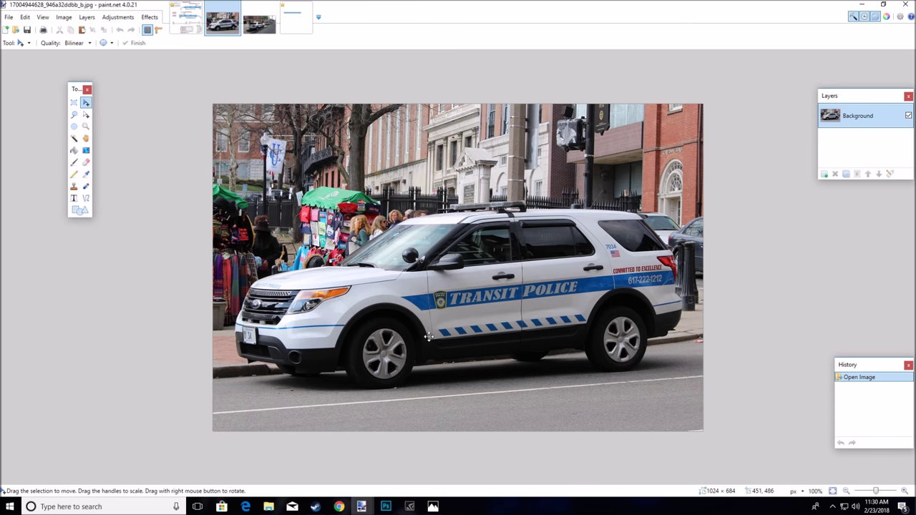
left_click(186, 18)
Stretch the strip's ends to about 530 × 36 px along the rocker panel and deselect it
left_click_drag(370, 436, 348, 438)
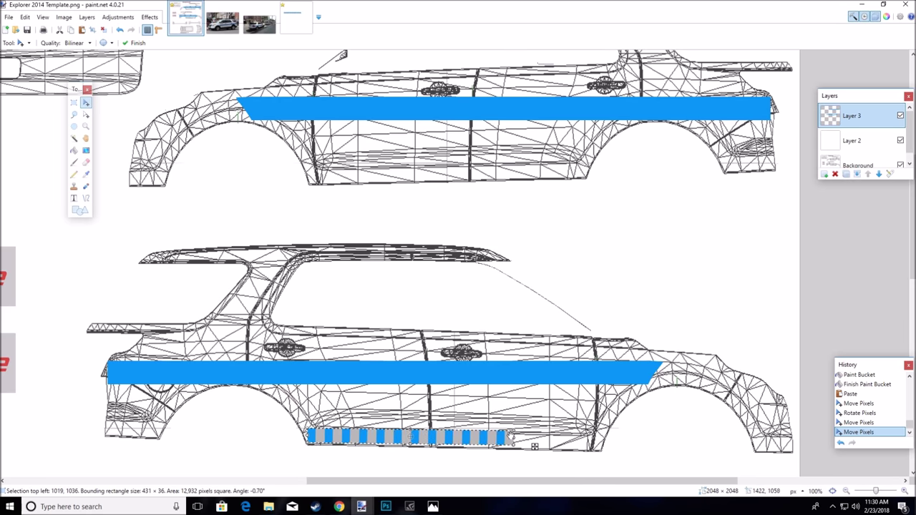
mouse_move(516, 438)
left_mouse_down()
mouse_move(585, 443)
mouse_move(476, 437)
mouse_move(505, 436)
left_mouse_up()
left_click_drag(342, 437, 319, 436)
left_click_drag(554, 435, 578, 438)
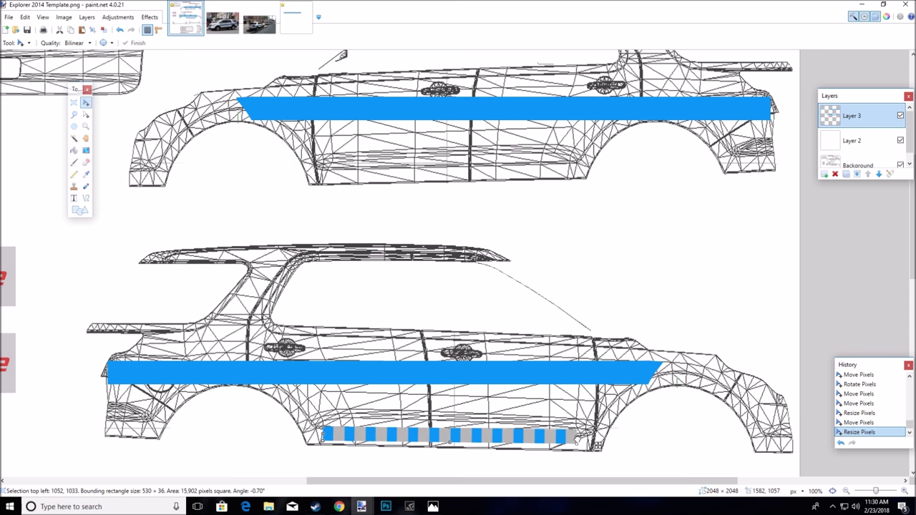
left_click(74, 102)
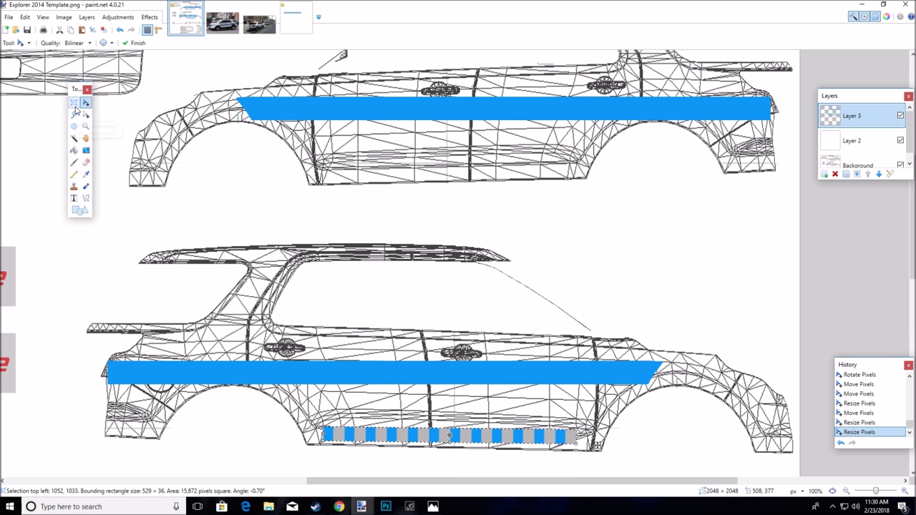
left_click(381, 186)
scroll(382, 185, "down", 3)
scroll(384, 184, "up", 2)
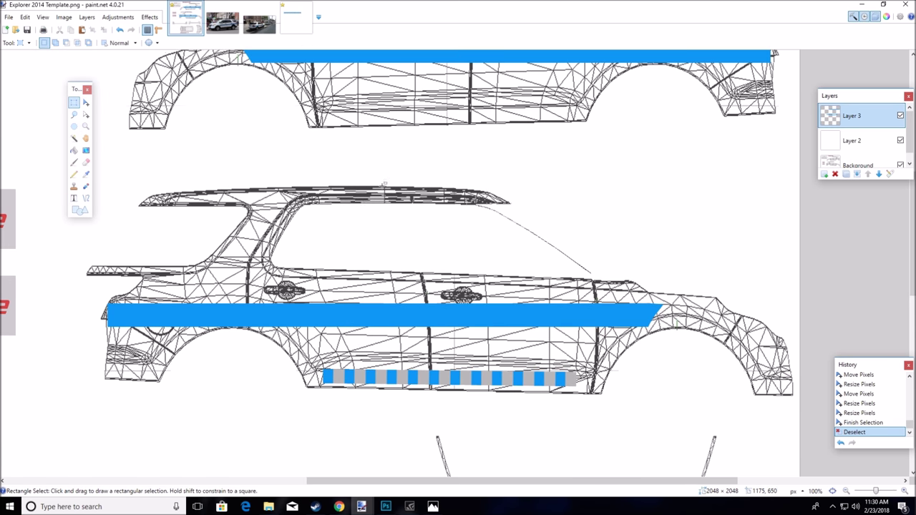
key("ctrl+Tab")
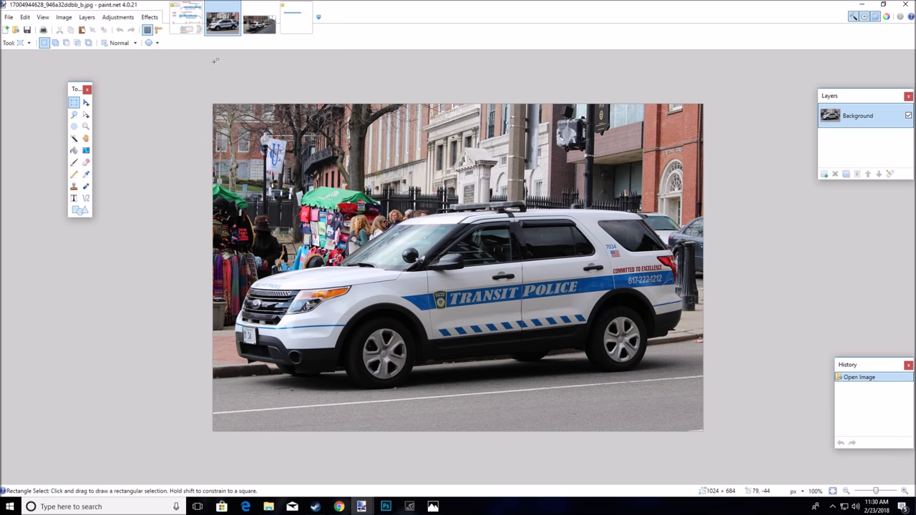
key("ctrl+Tab")
key("ctrl+Tab")
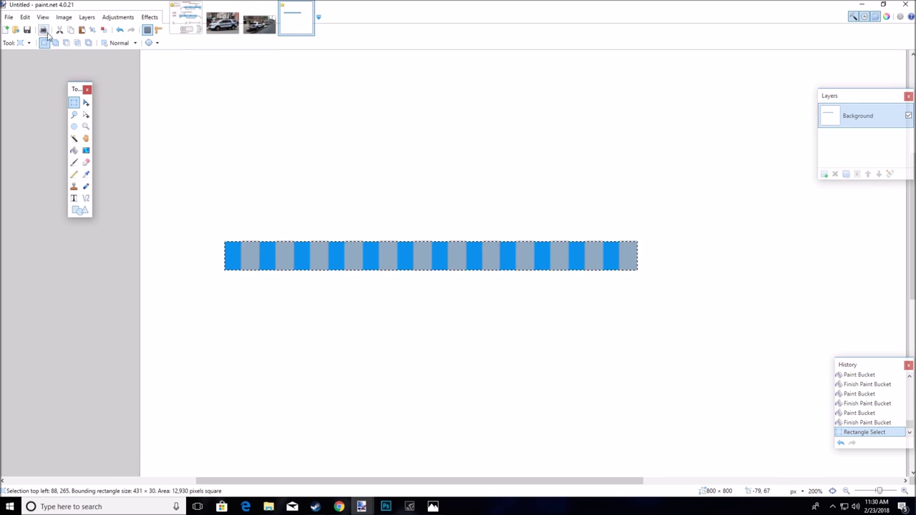
left_click(80, 210)
left_click(79, 44)
left_click(79, 43)
left_click(78, 43)
left_click(79, 44)
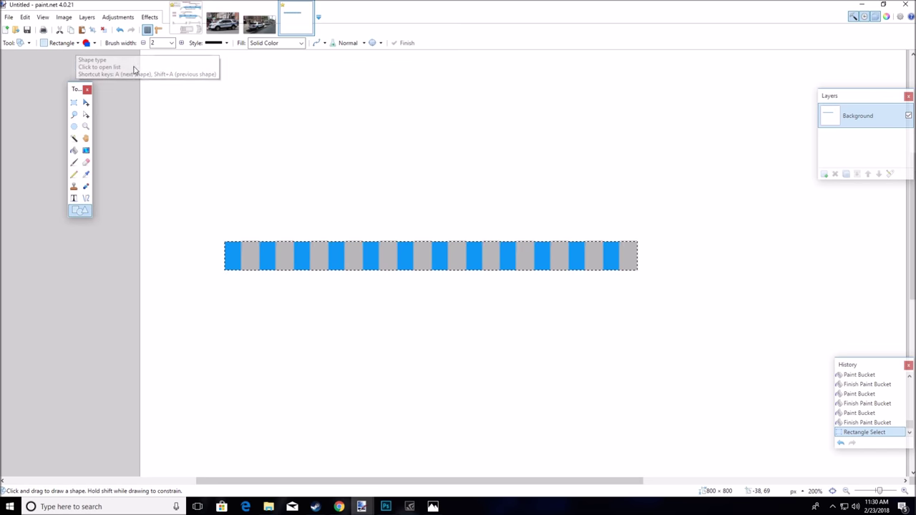
left_click(82, 43)
left_click(81, 42)
left_click(75, 45)
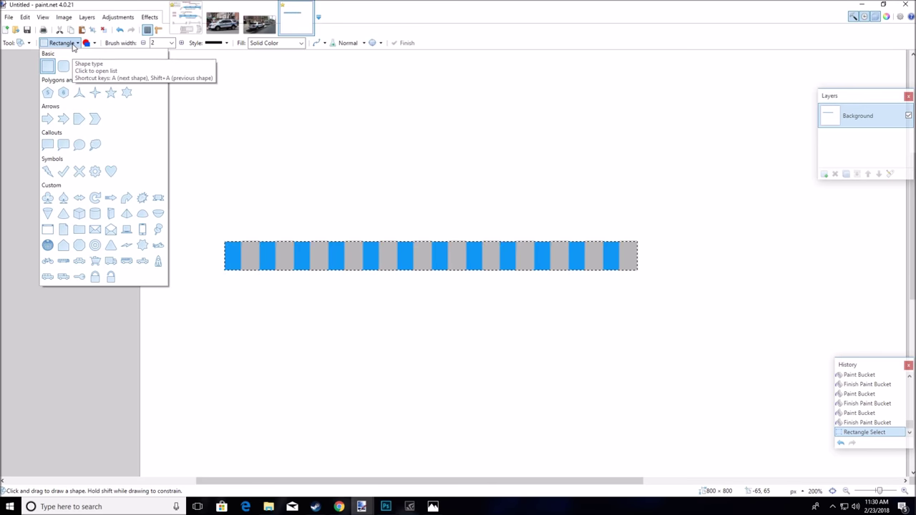
left_click(126, 66)
left_click_drag(328, 95, 297, 123)
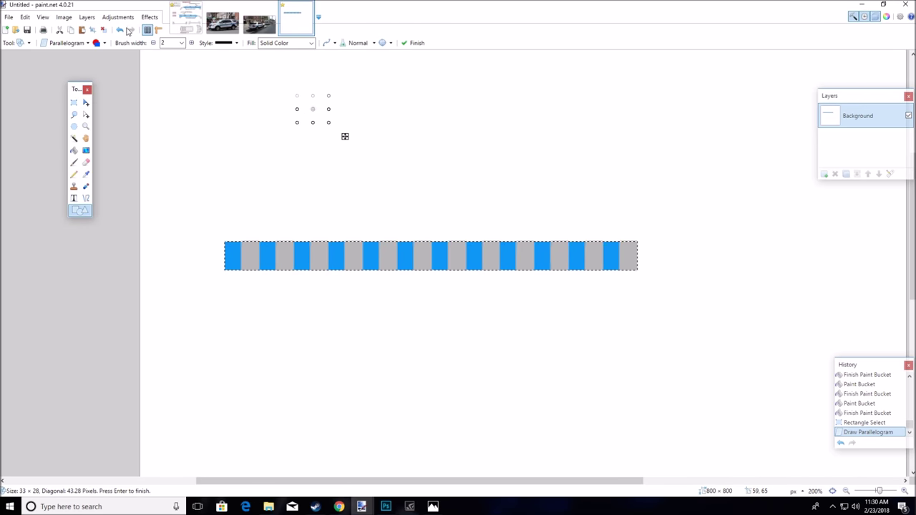
left_click(121, 30)
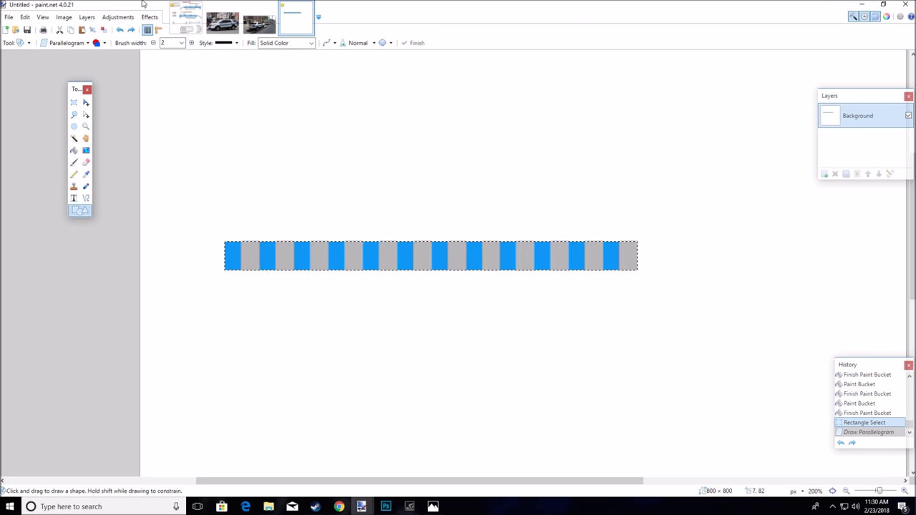
left_click(63, 17)
mouse_move(31, 21)
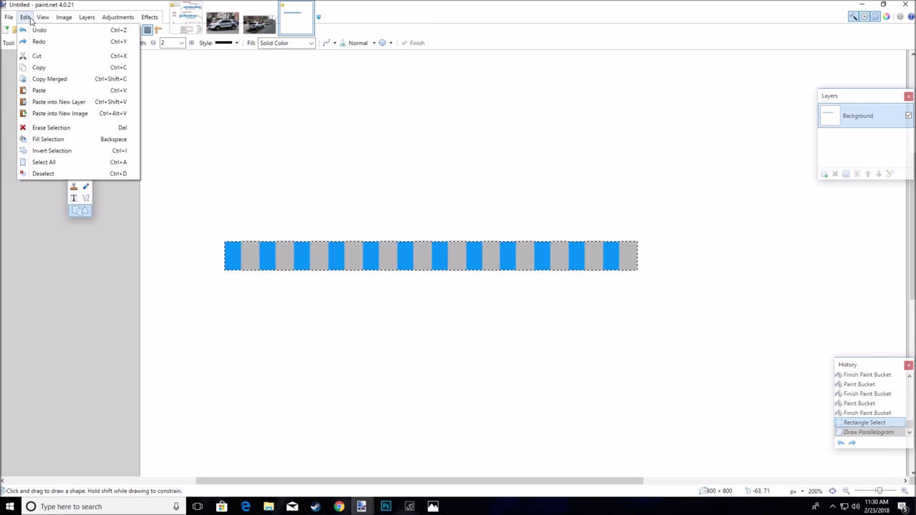
mouse_move(104, 20)
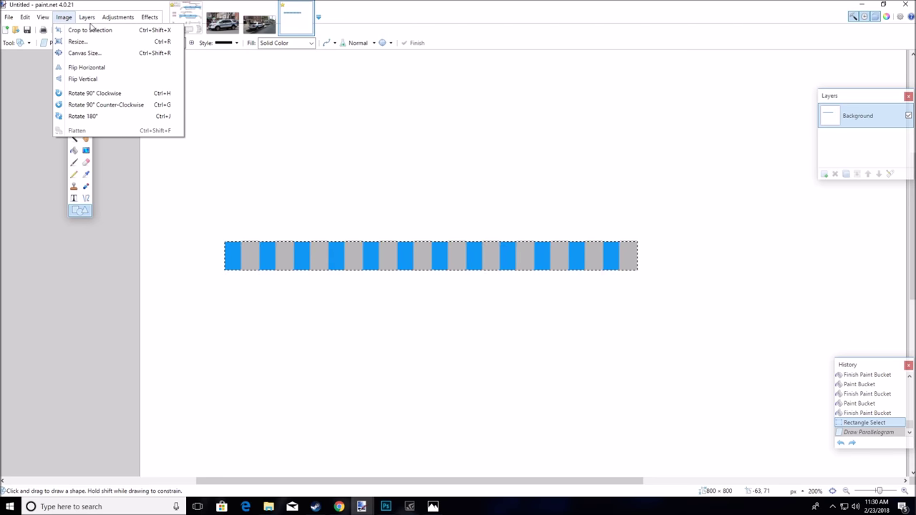
scroll(870, 383, "up", 5)
scroll(869, 384, "up", 3)
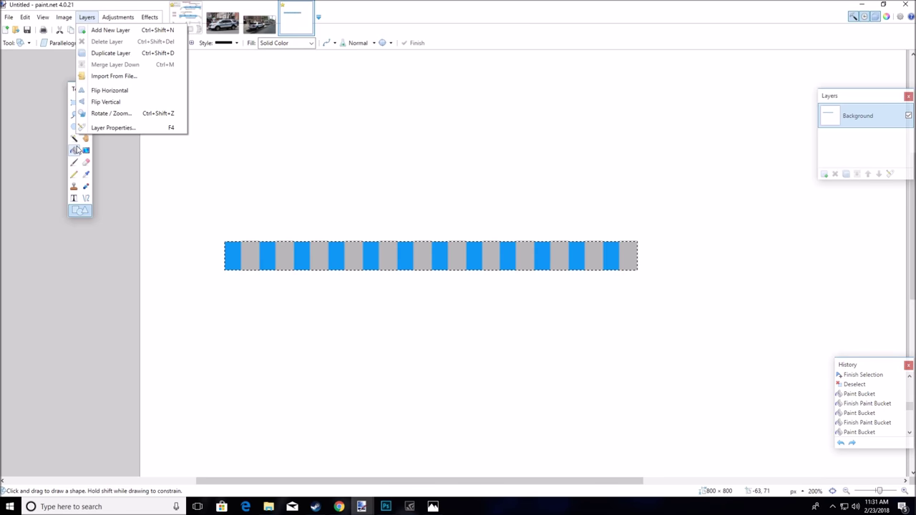
left_click(74, 149)
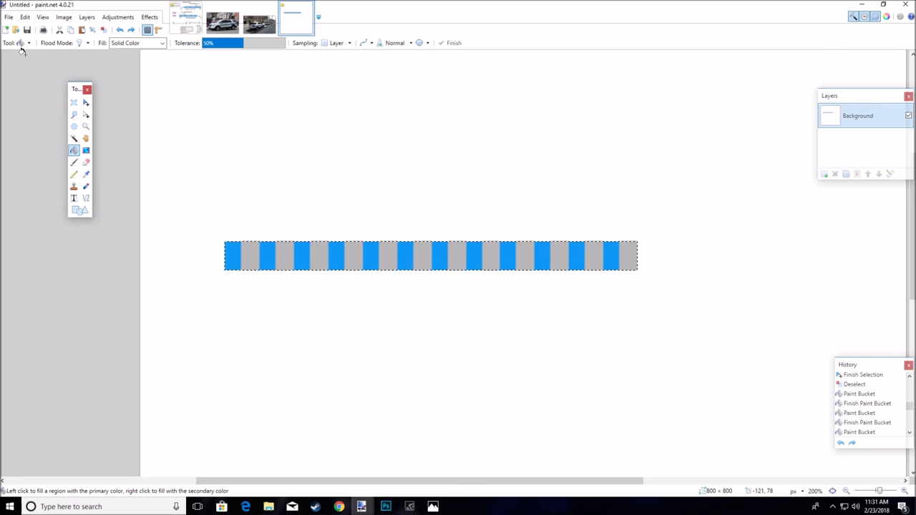
left_click(27, 43)
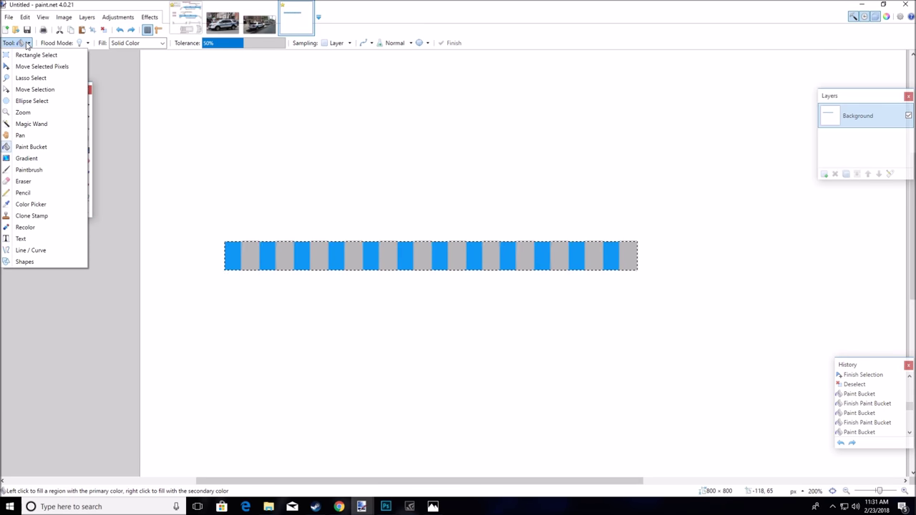
left_click(30, 45)
scroll(179, 143, "down", 3)
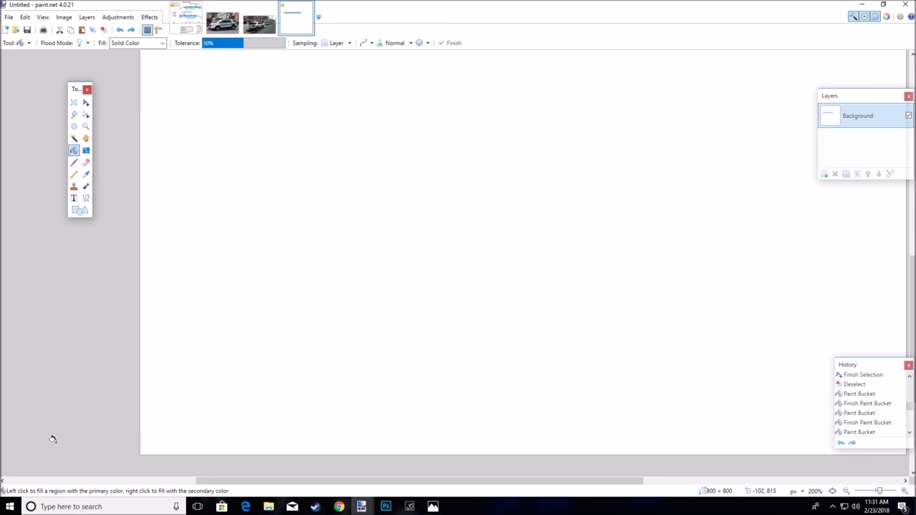
left_click(185, 19)
scroll(403, 349, "down", 3)
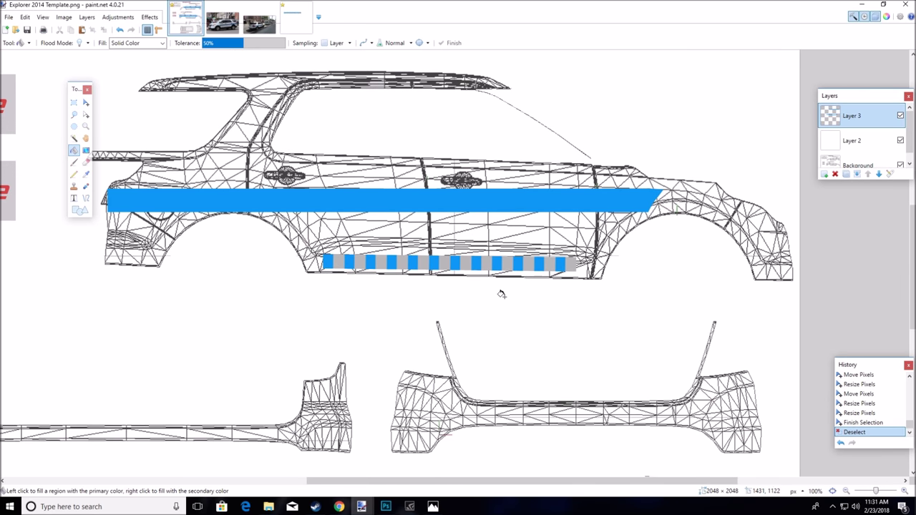
scroll(501, 293, "up", 3)
scroll(500, 294, "up", 1)
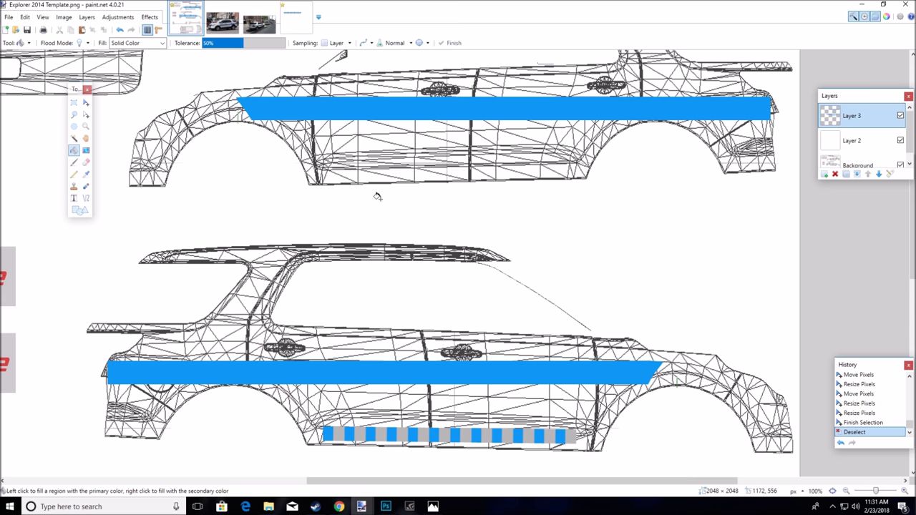
Paste the striped strip under the upper car's wide stripe, tilt it and widen its left end
left_click(82, 30)
left_click_drag(164, 66, 501, 171)
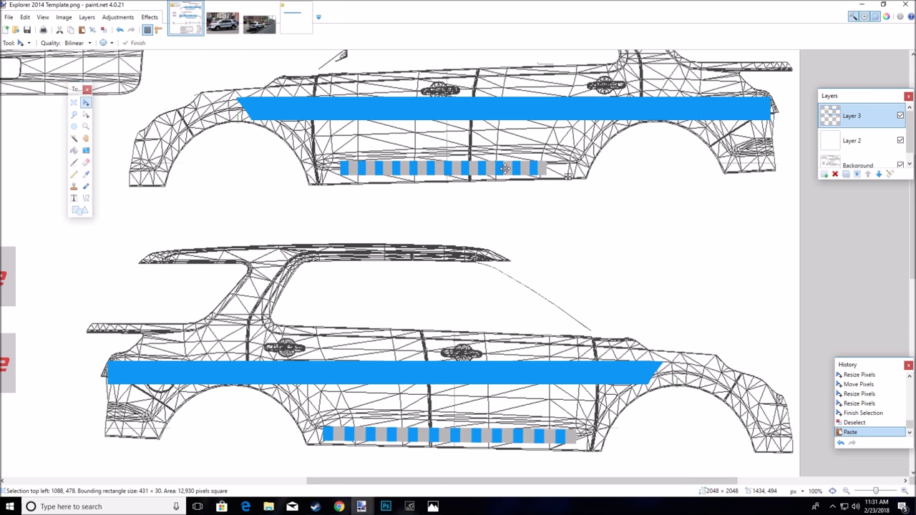
left_click(443, 172)
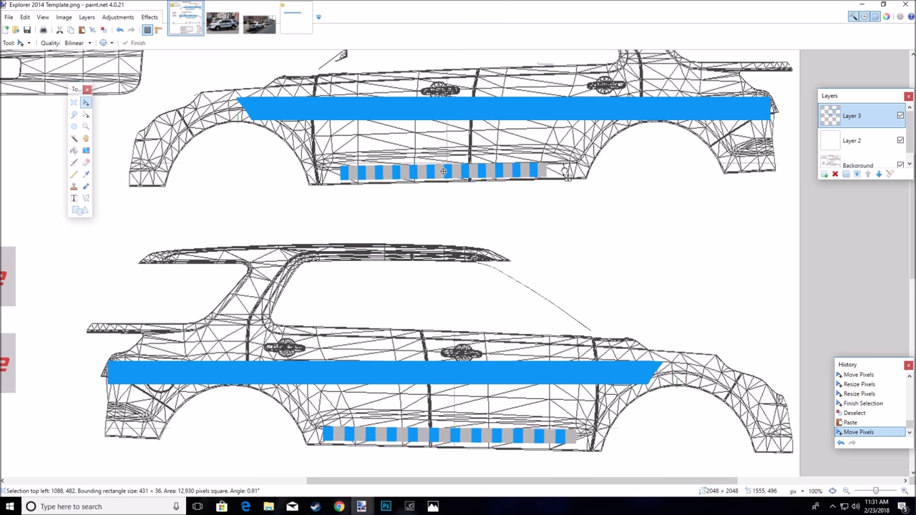
mouse_move(512, 172)
left_mouse_down()
mouse_move(487, 175)
mouse_move(532, 173)
mouse_move(518, 174)
left_mouse_up()
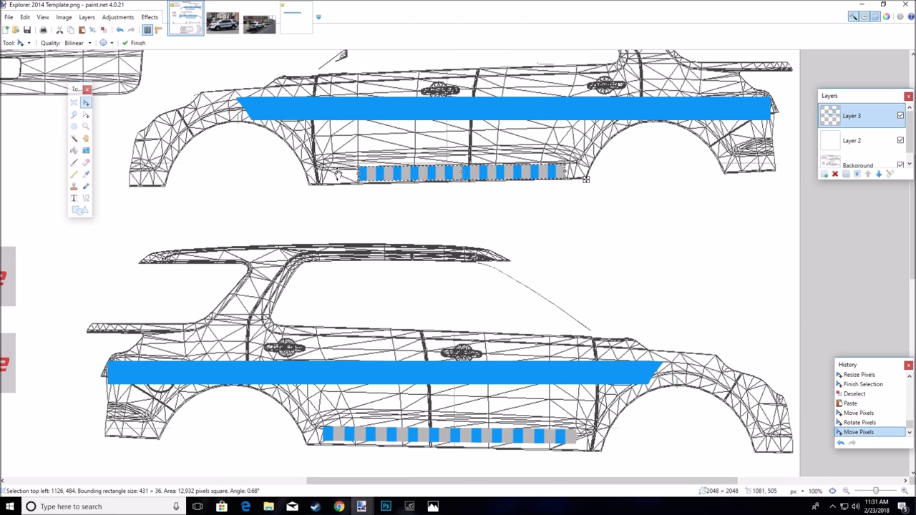
left_click_drag(357, 176, 378, 175)
Deselect the placed strip and bring up the police-car reference photo
left_click(74, 103)
key("ctrl+d")
scroll(329, 156, "up", 5)
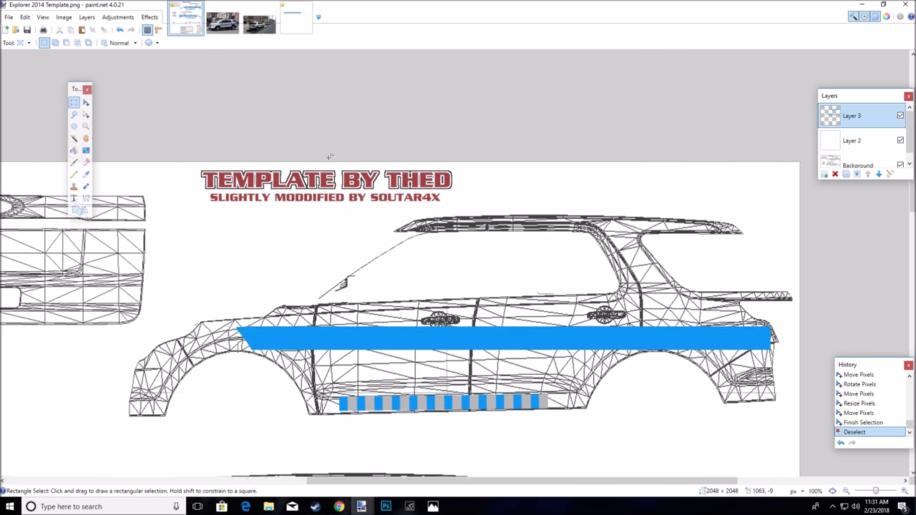
scroll(329, 156, "down", 8)
scroll(329, 156, "up", 3)
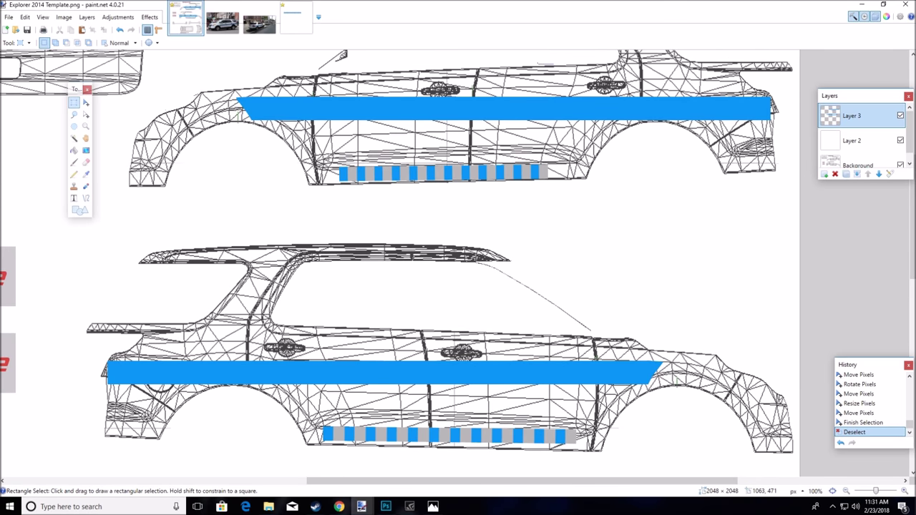
key("ctrl+Tab")
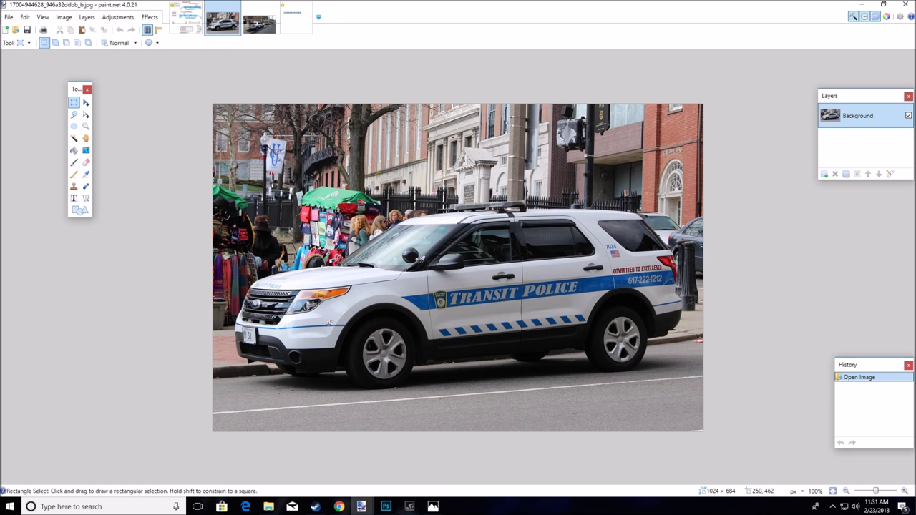
left_click(262, 30)
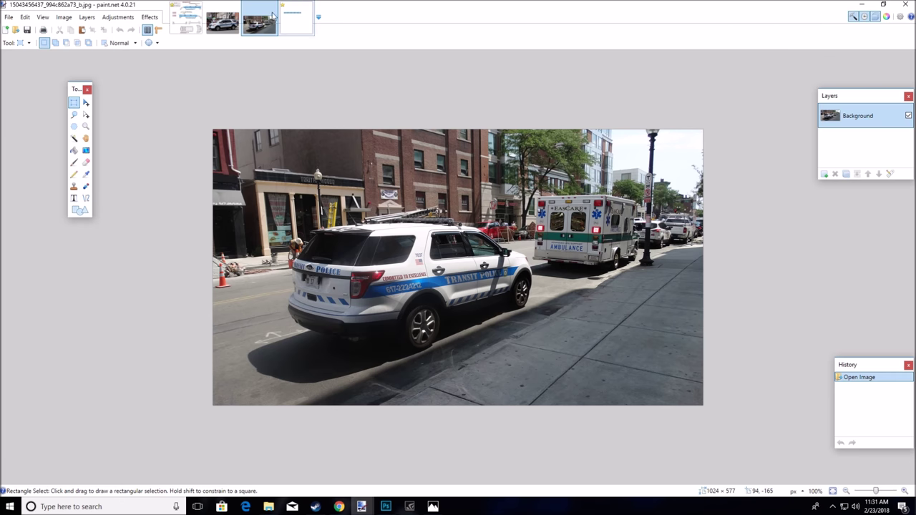
left_click(173, 22)
scroll(406, 281, "down", 10)
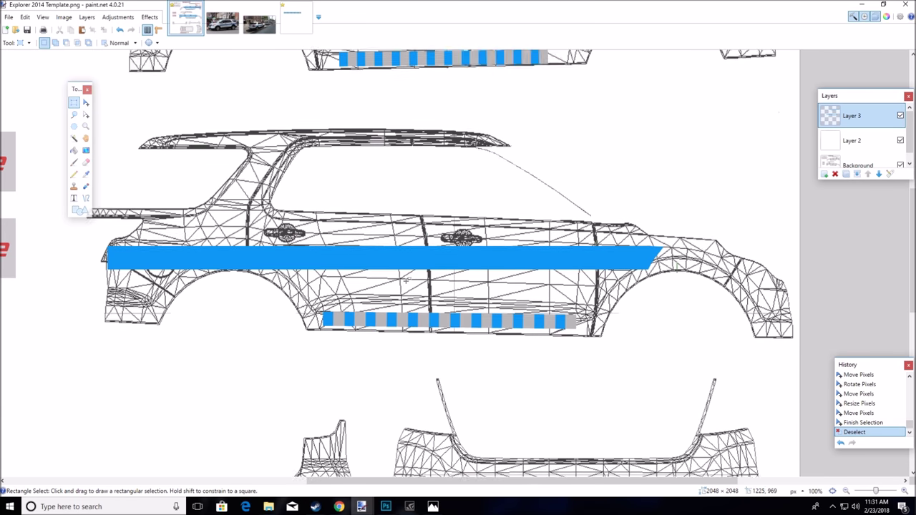
scroll(406, 280, "up", 5)
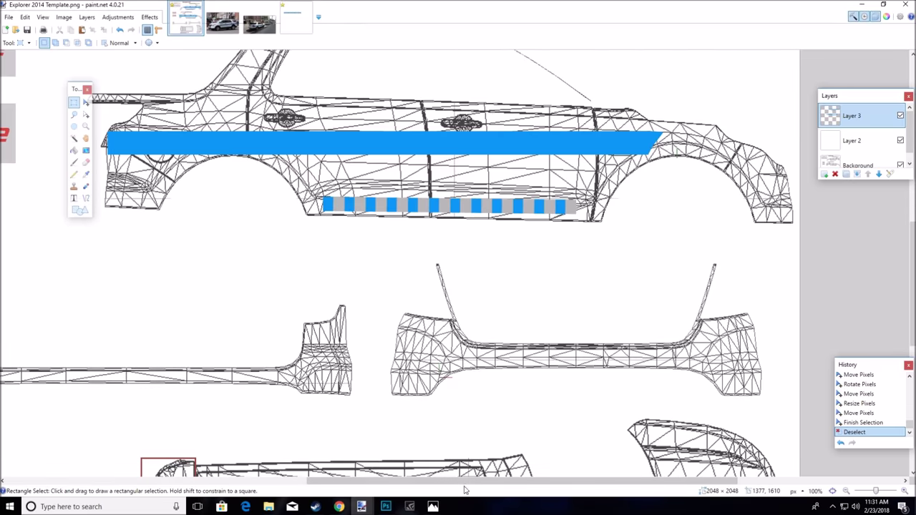
scroll(311, 472, "up", 10)
scroll(311, 472, "left", 3)
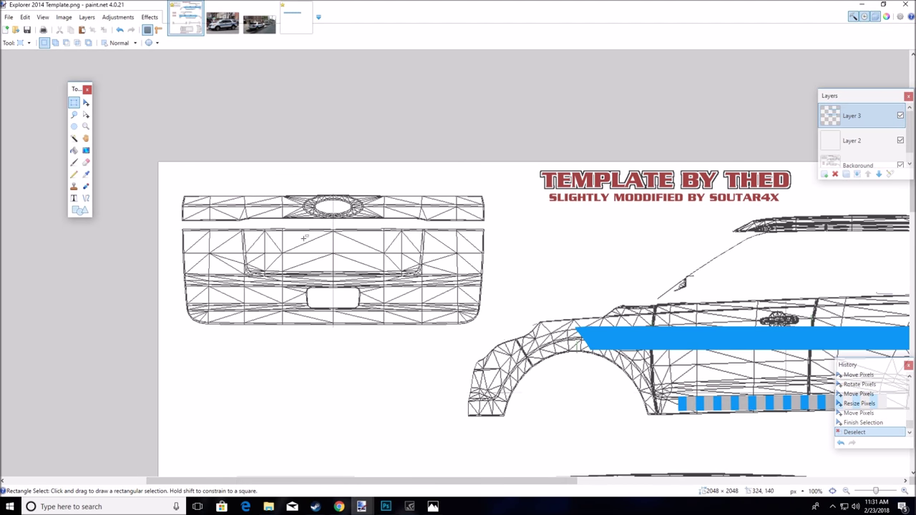
Paste the checkered stripe and size it to fit the tailgate left of the licence-plate recess
left_click(81, 29)
left_click_drag(356, 296, 406, 305)
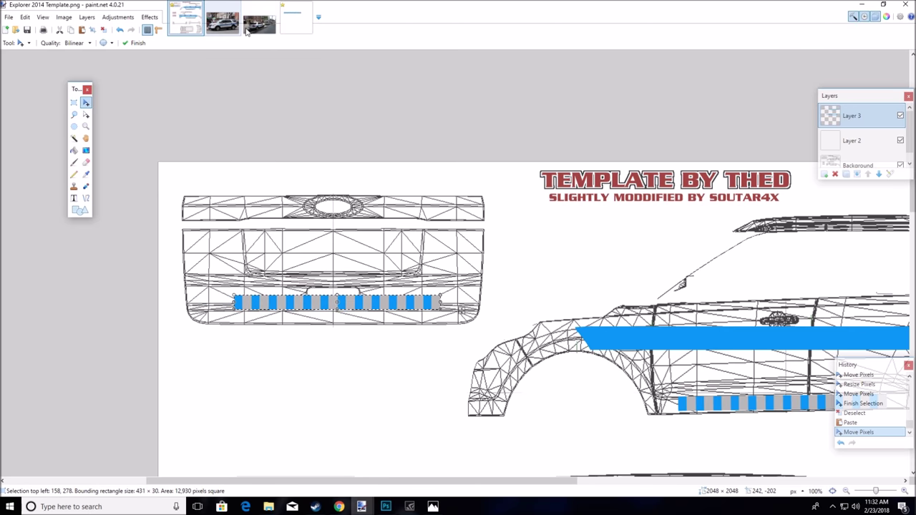
left_click(248, 28)
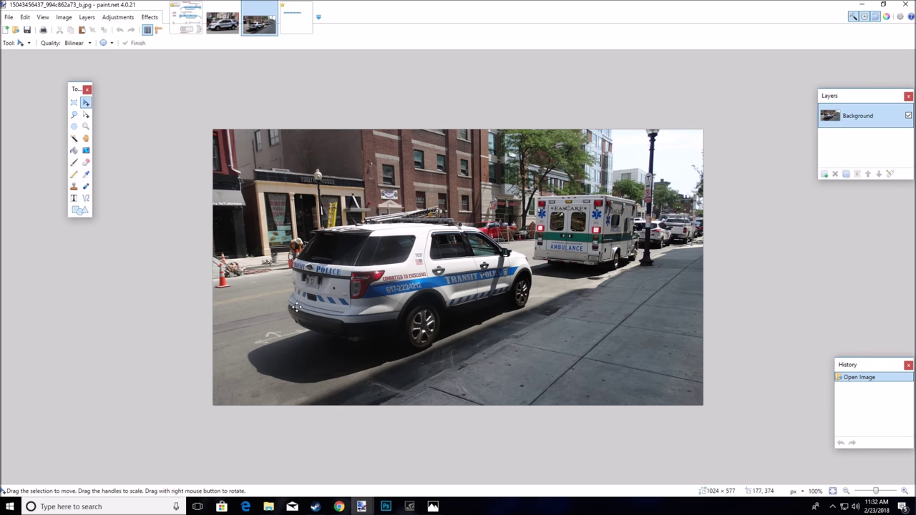
left_click(194, 26)
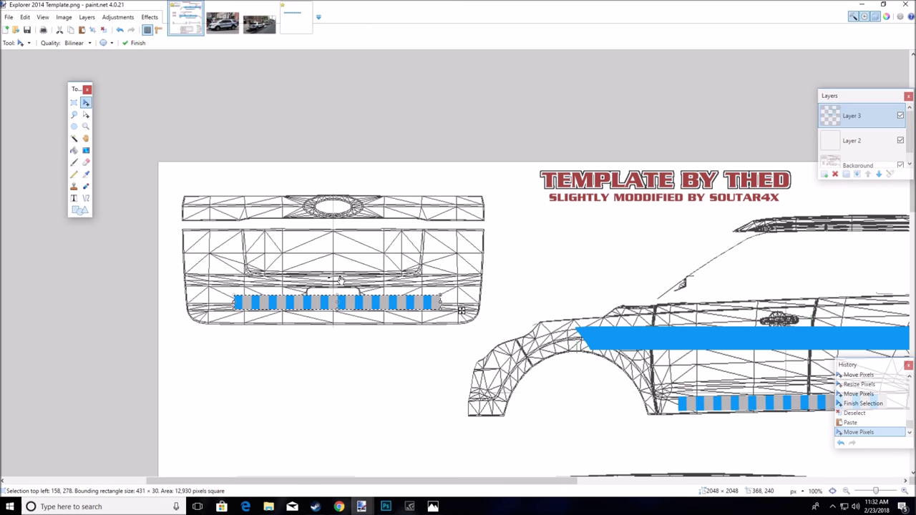
left_click_drag(375, 305, 332, 293)
left_click_drag(392, 296, 309, 297)
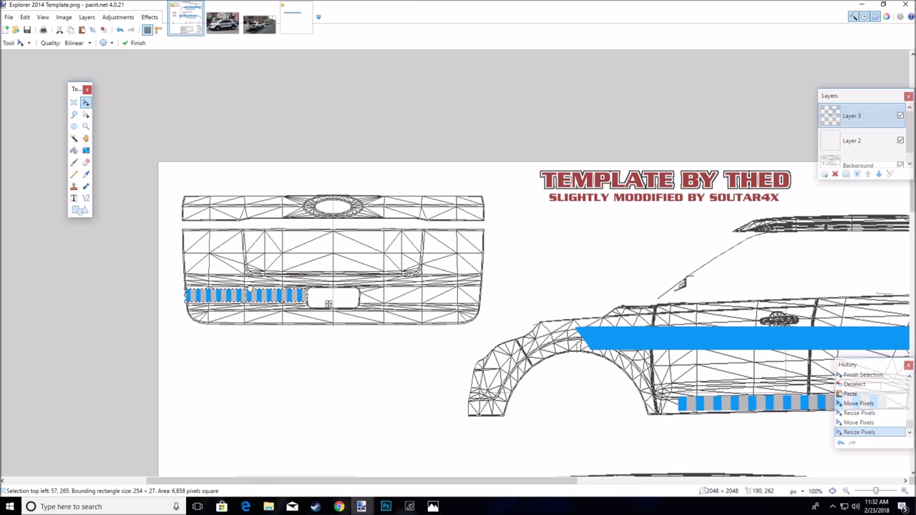
left_click(284, 298)
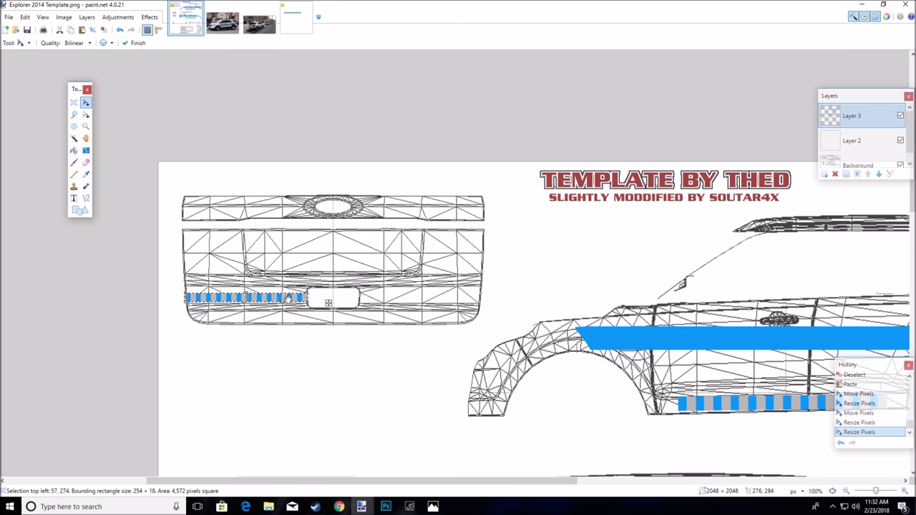
left_click(307, 299)
left_click_drag(325, 301, 377, 301)
mouse_move(304, 304)
left_mouse_down()
mouse_move(321, 298)
mouse_move(247, 302)
mouse_move(306, 301)
left_mouse_up()
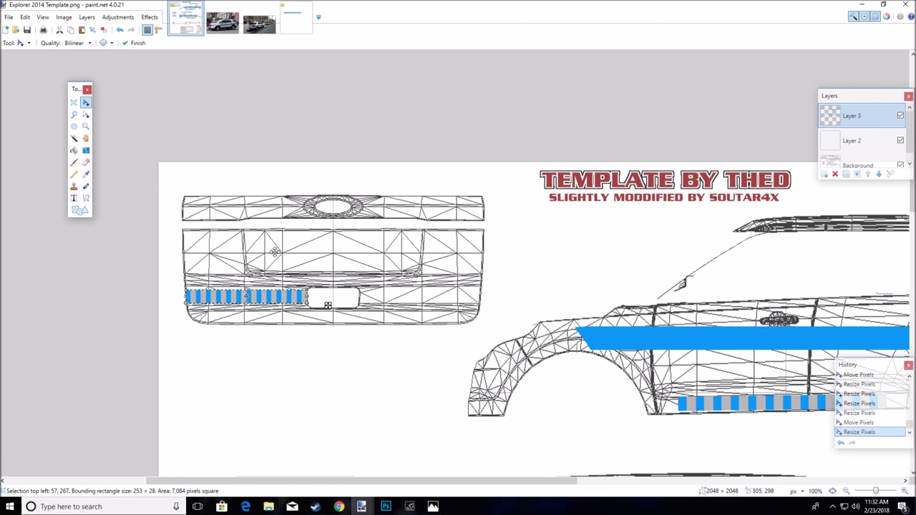
Paste a second stripe copy right of the plate recess, trim it, and deselect
left_click(81, 29)
left_click_drag(270, 297, 479, 300)
left_click_drag(304, 296, 356, 299)
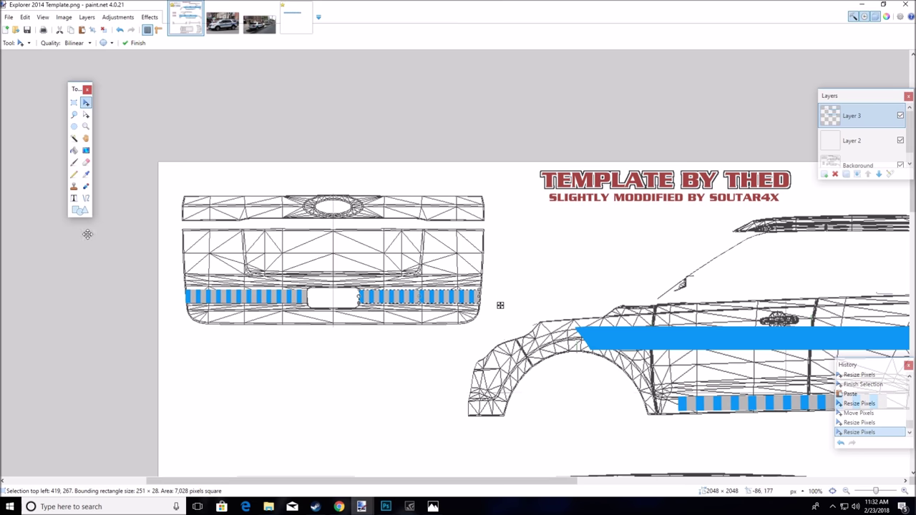
left_click(73, 103)
left_click(306, 152)
scroll(306, 152, "down", 3)
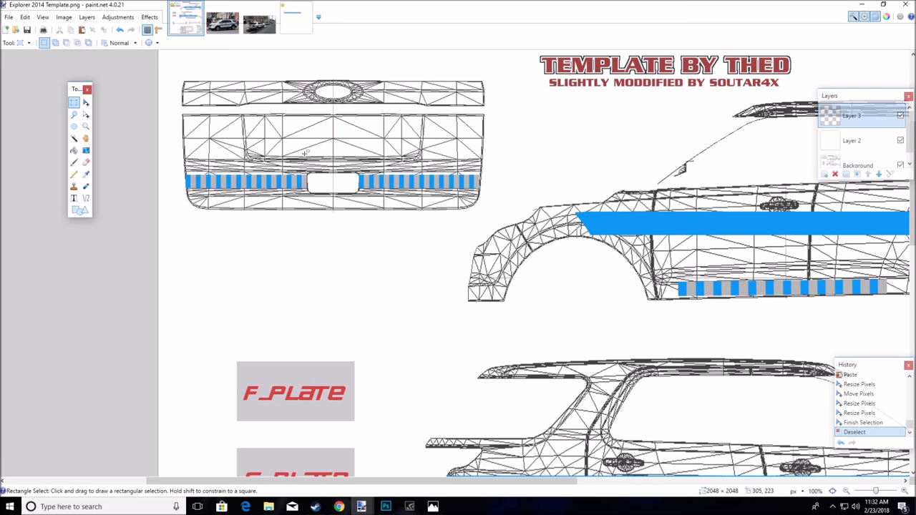
Pan around the livery template to check the placed tailgate stripes
scroll(309, 159, "down", 10)
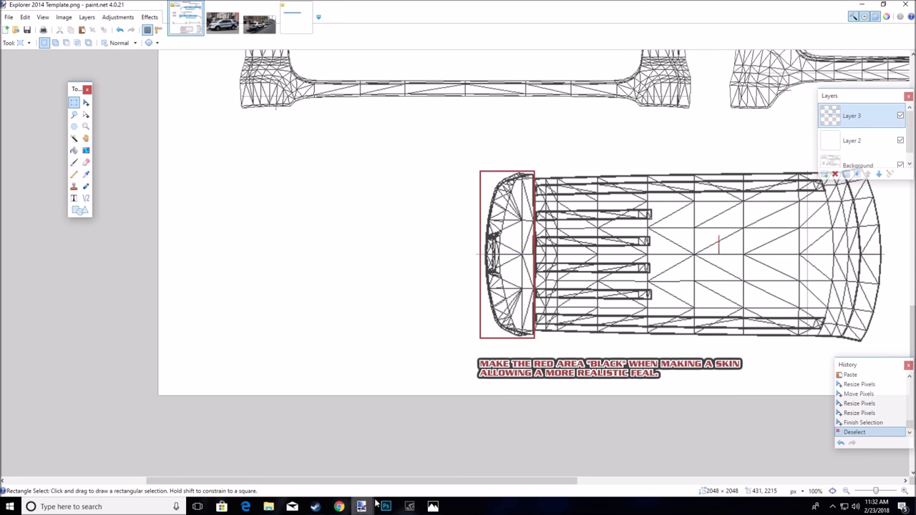
left_click_drag(388, 481, 611, 481)
scroll(484, 374, "up", 5)
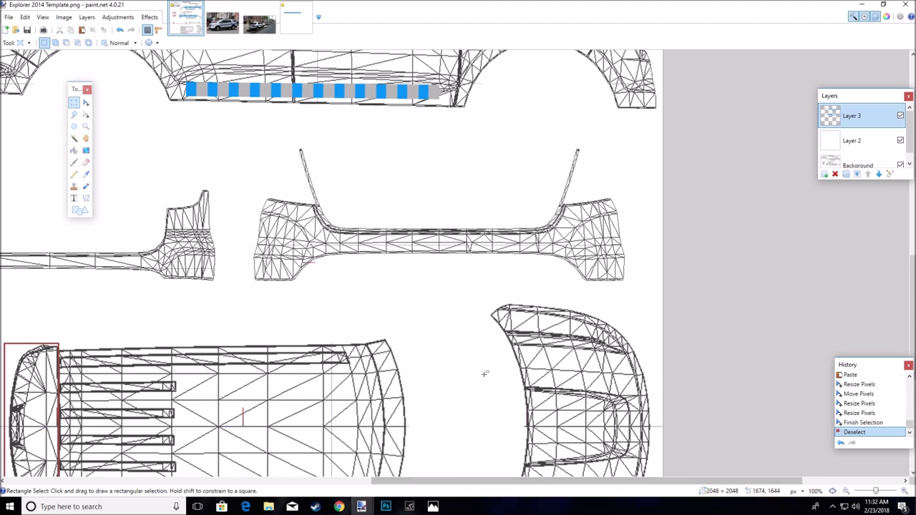
scroll(485, 374, "up", 2)
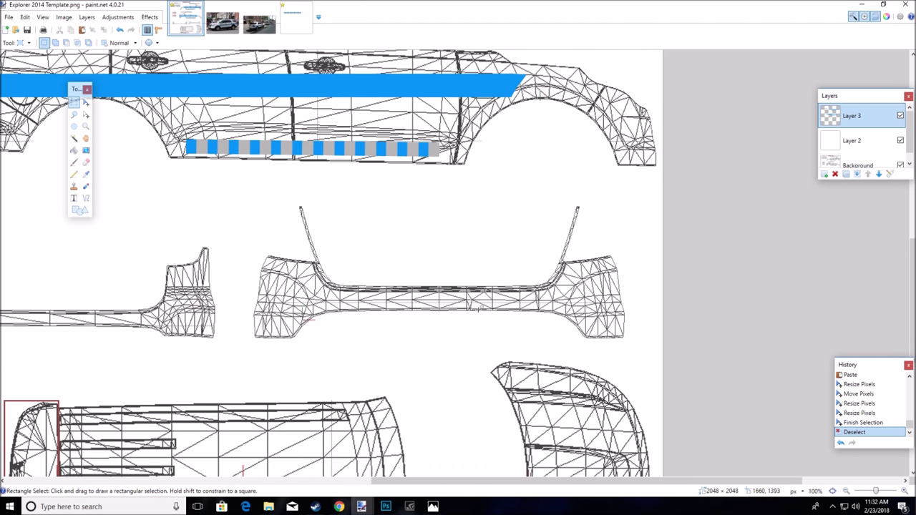
scroll(343, 322, "up", 4)
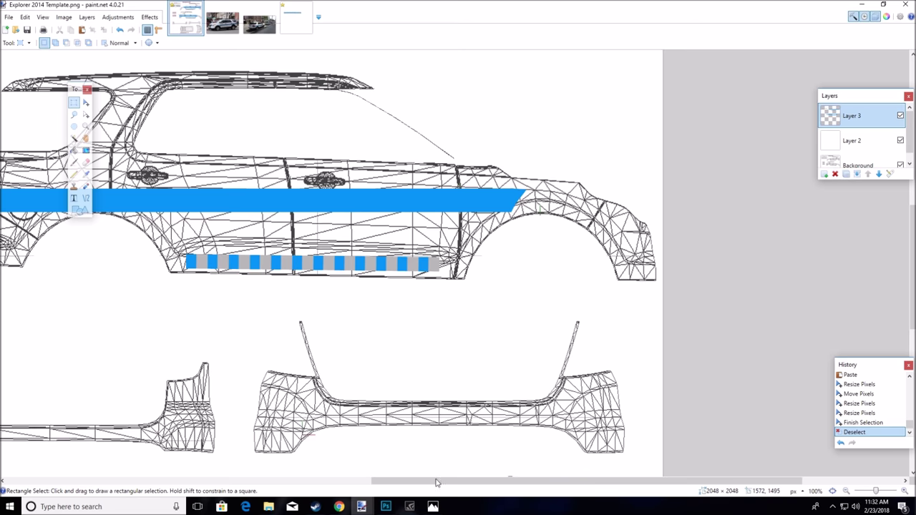
scroll(436, 473, "left", 4)
scroll(382, 387, "down", 8)
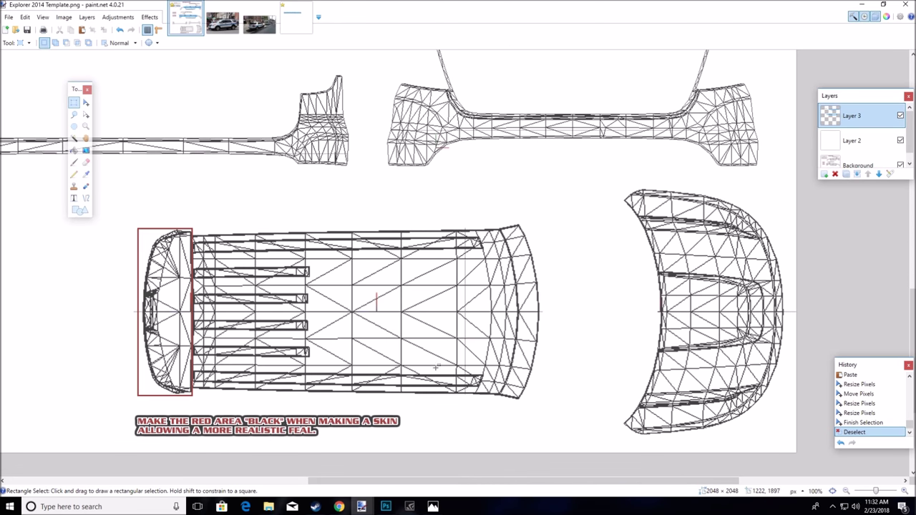
Browse the open reference photos, ending on the Transit Police Explorer photo
left_click(218, 23)
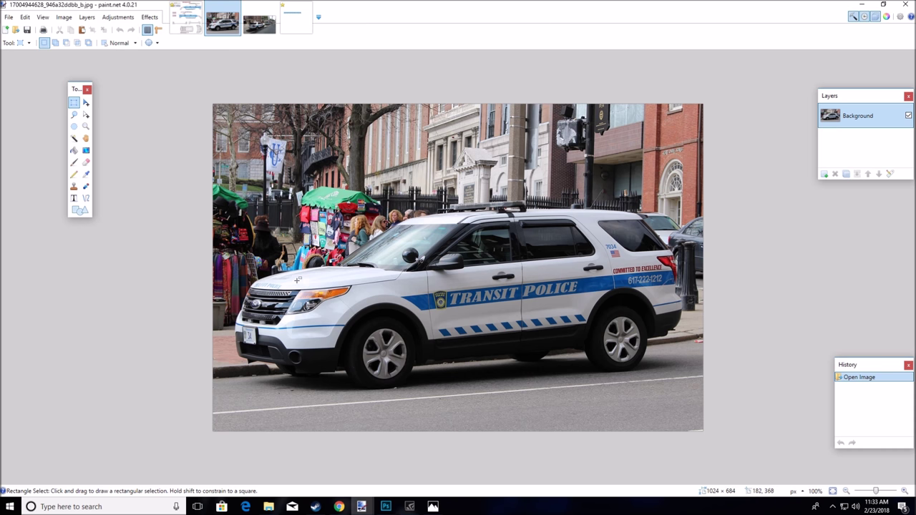
left_click(296, 18)
left_click(259, 18)
left_click(186, 18)
scroll(465, 209, "down", 1)
scroll(465, 209, "up", 6)
scroll(468, 209, "down", 4)
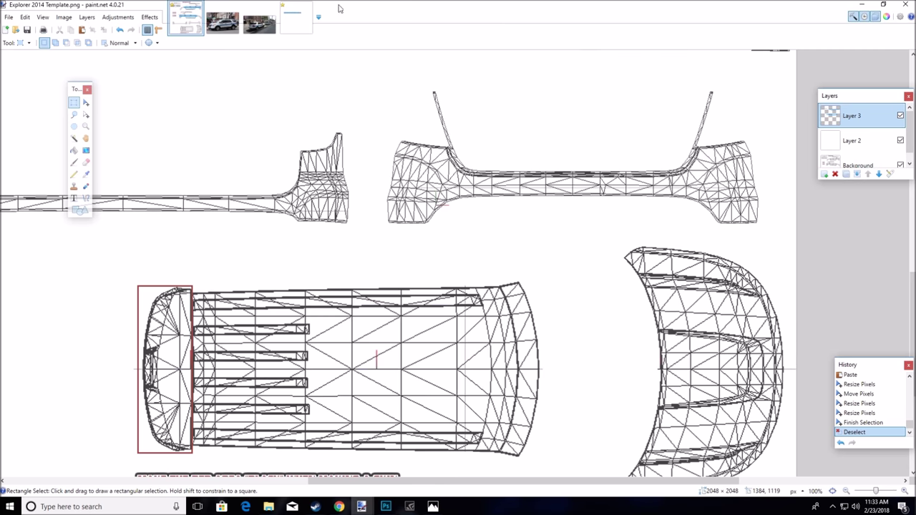
left_click(222, 21)
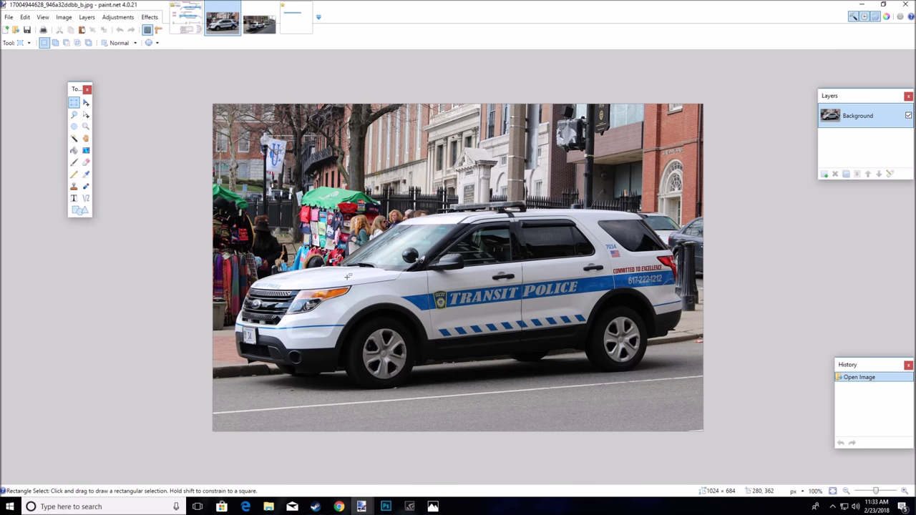
Return to the livery template and choose the Line/Curve tool
left_click(259, 22)
left_click(186, 17)
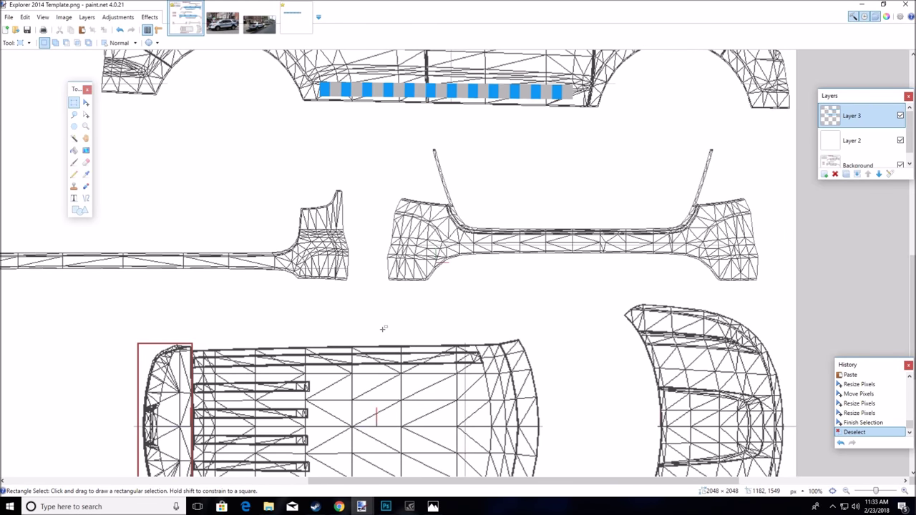
scroll(380, 326, "down", 4)
scroll(379, 322, "up", 5)
left_click(86, 197)
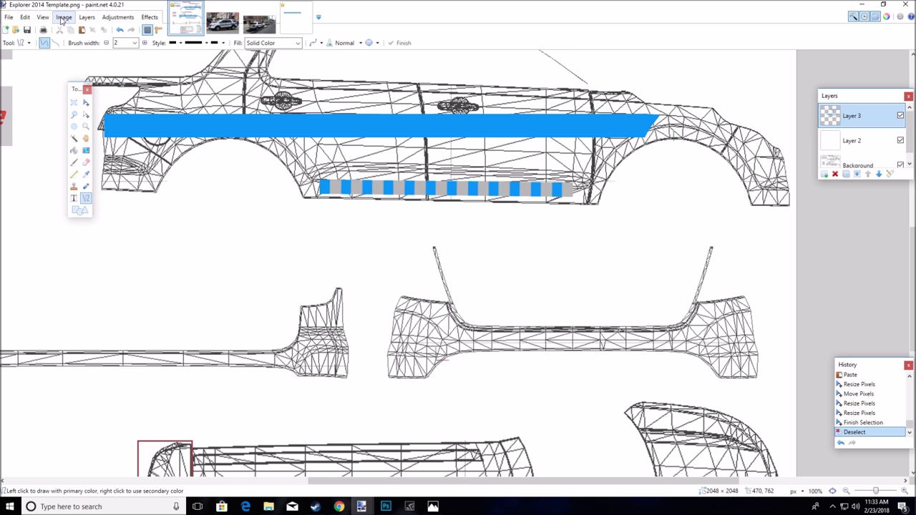
Adjust the display options and pan the template to the bumper wireframe
left_click(41, 18)
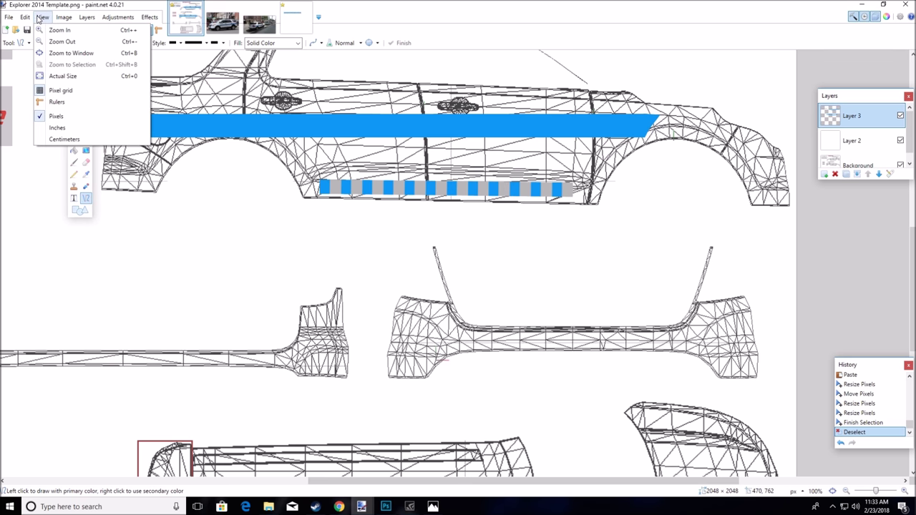
left_click(25, 16)
left_click(8, 17)
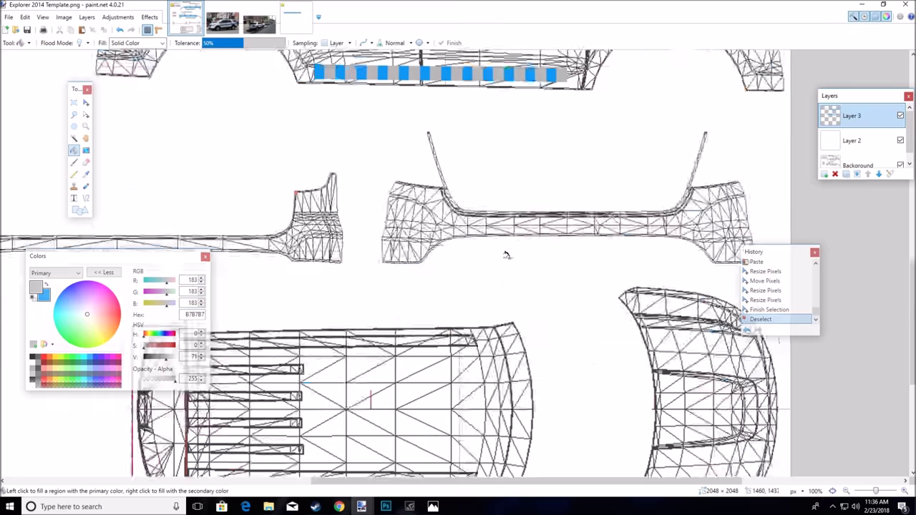
scroll(476, 425, "down", 5)
scroll(428, 480, "left", 3)
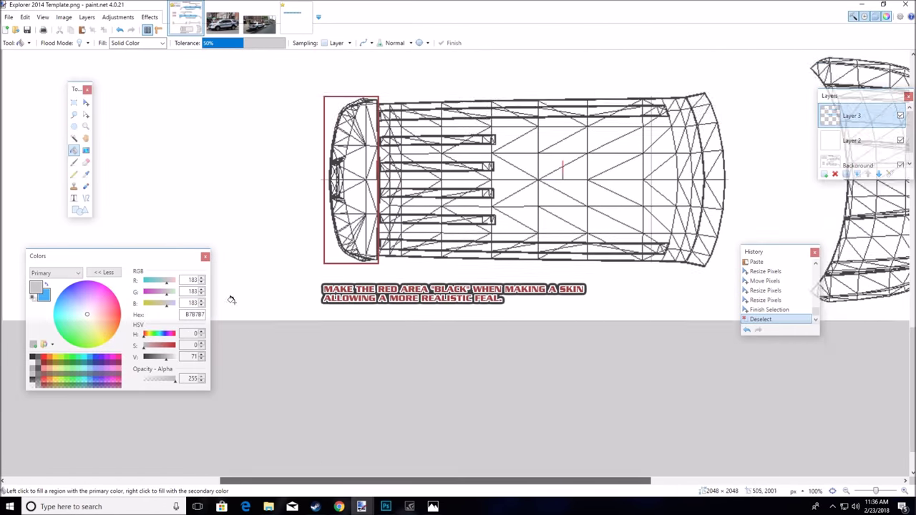
scroll(272, 304, "up", 10)
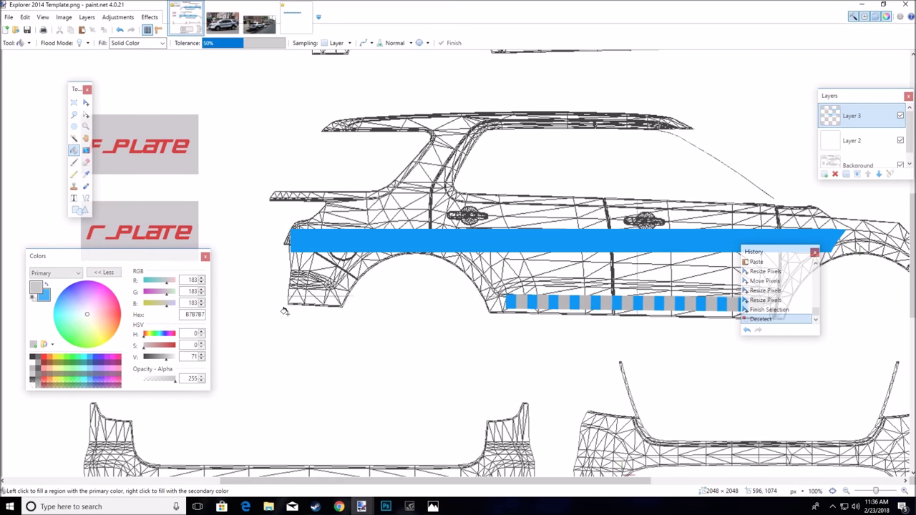
scroll(284, 311, "down", 4)
left_click_drag(306, 481, 437, 483)
scroll(418, 189, "up", 3)
Move the Colors window off the bumper, collapse it, and make blue the primary colour
left_click_drag(175, 262, 295, 257)
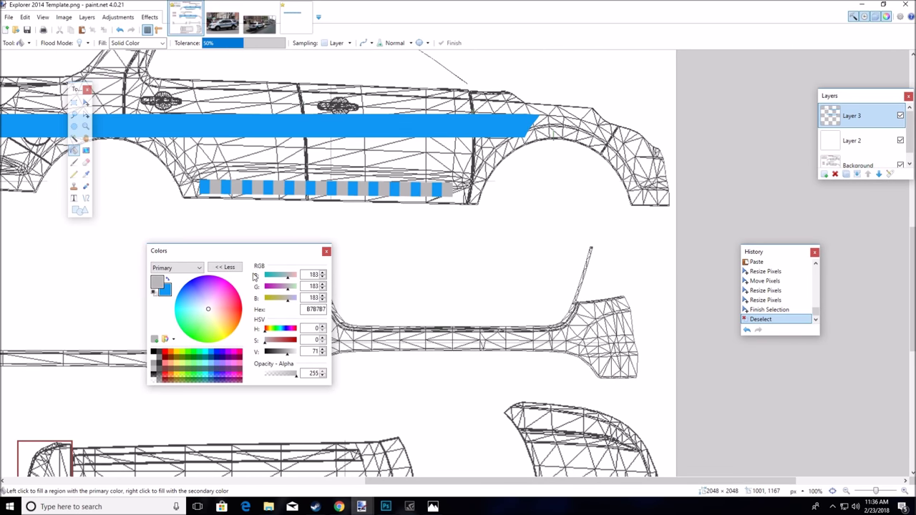
left_click(225, 267)
left_click_drag(194, 255, 39, 278)
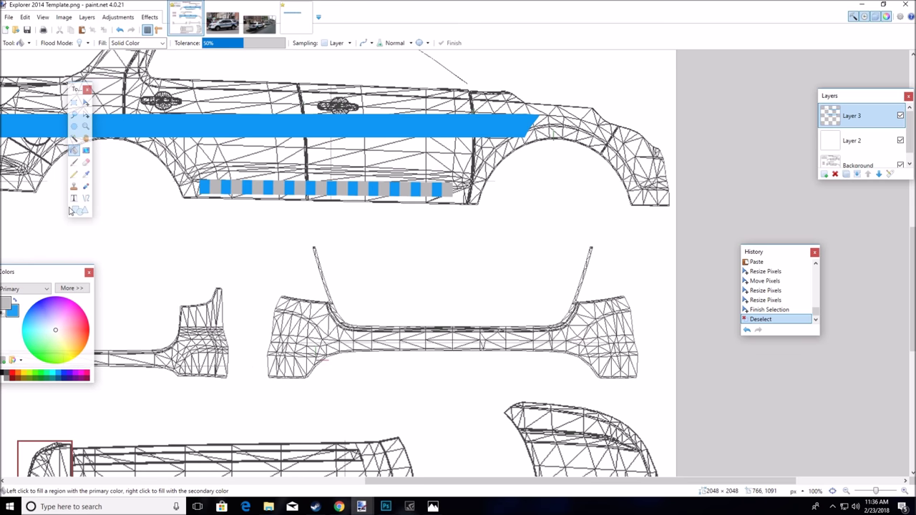
left_click(85, 198)
key("x")
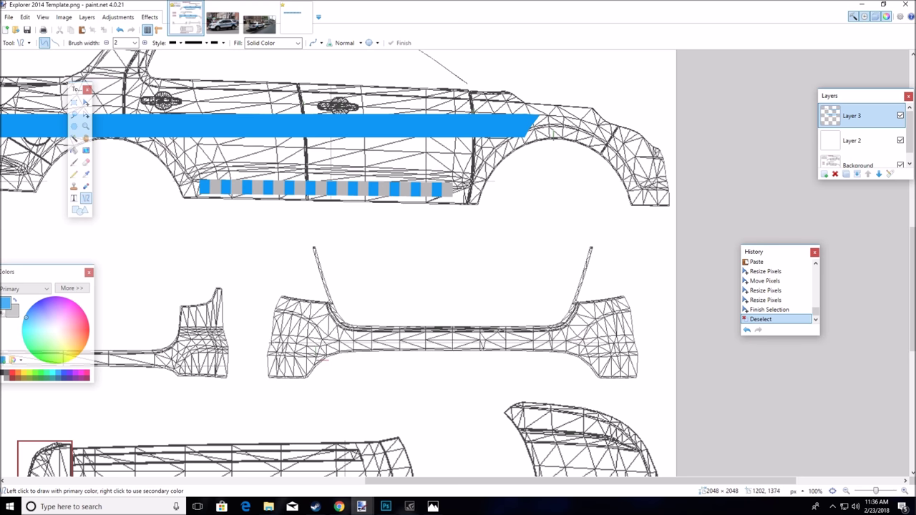
Try blue bumper lines at the default width and at 12, undoing each attempt
left_click_drag(269, 348, 628, 343)
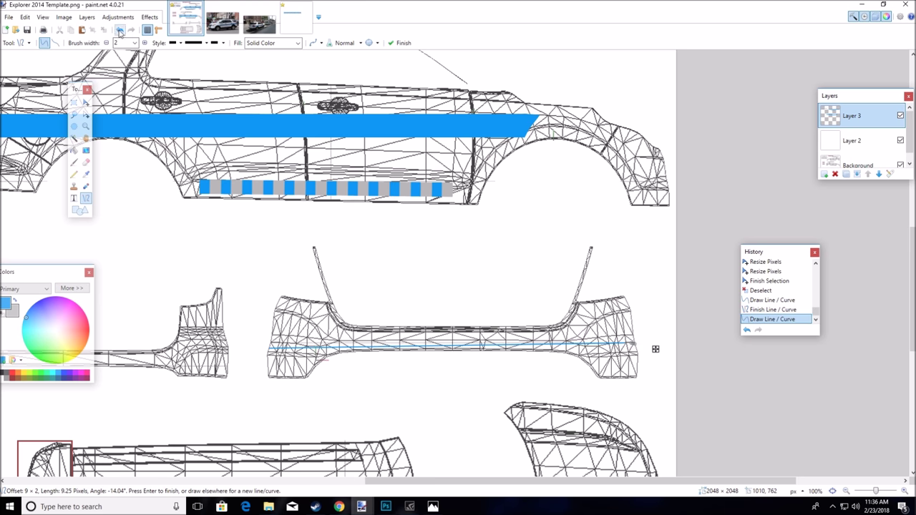
left_click(120, 29)
left_click(120, 29)
left_click(119, 29)
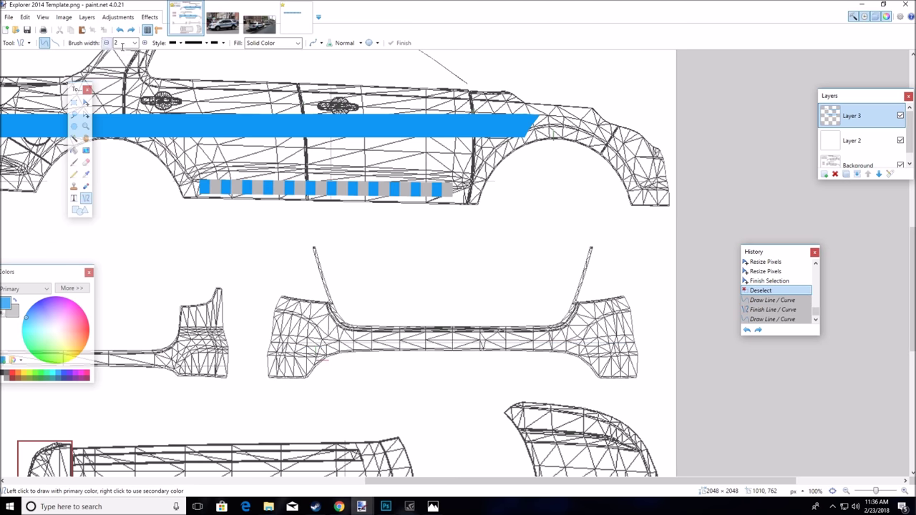
left_click(135, 43)
left_click(132, 125)
left_click_drag(271, 344, 299, 344)
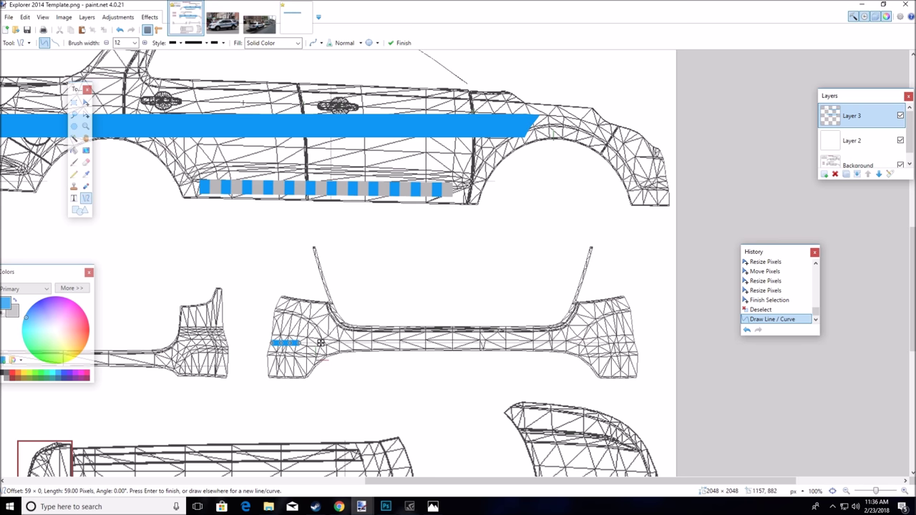
left_click(120, 29)
Set the brush width to 9 and draw a blue line across the full bumper
left_click(135, 43)
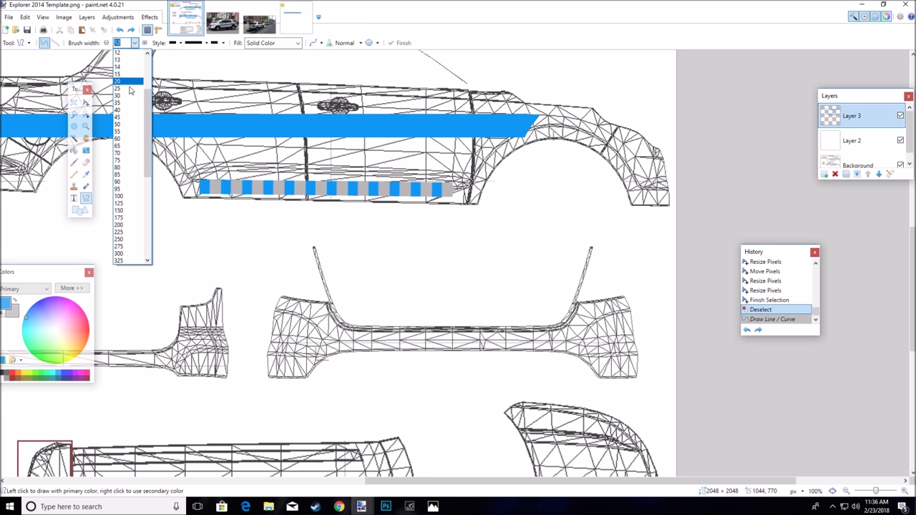
left_click(125, 63)
left_click_drag(270, 339, 296, 339)
left_click(120, 30)
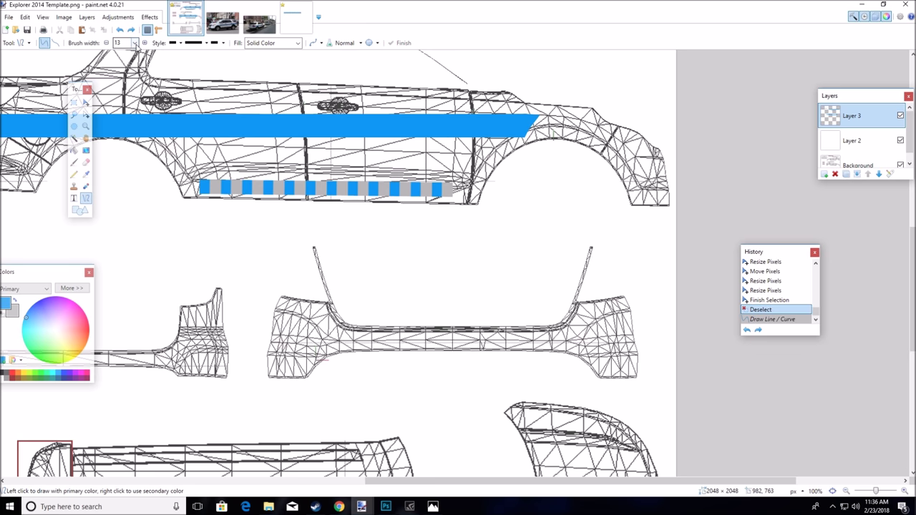
left_click(134, 43)
left_click(126, 70)
mouse_move(269, 341)
left_mouse_down()
mouse_move(547, 349)
mouse_move(633, 341)
left_mouse_up()
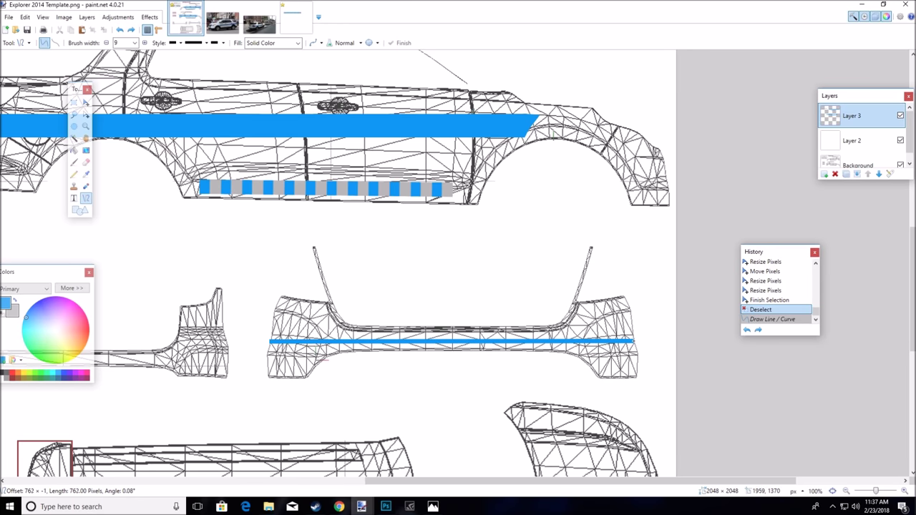
left_click_drag(632, 341, 635, 342)
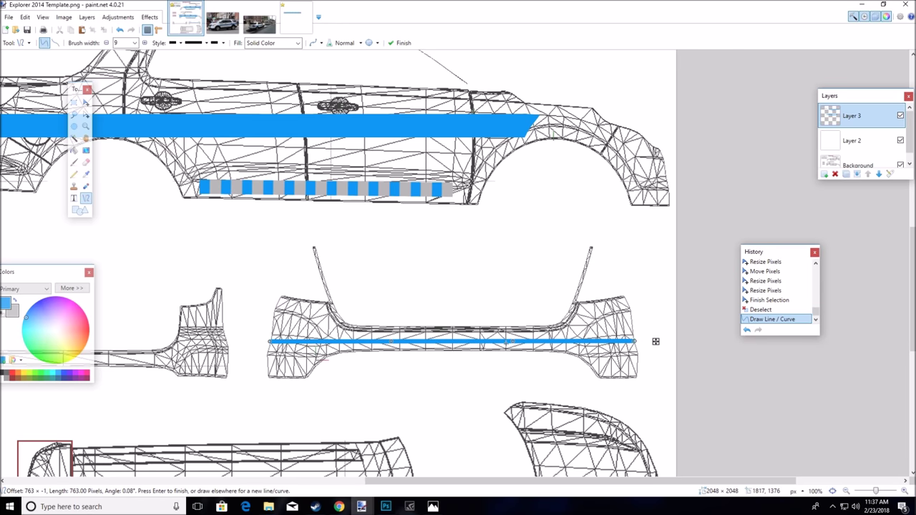
left_click(222, 21)
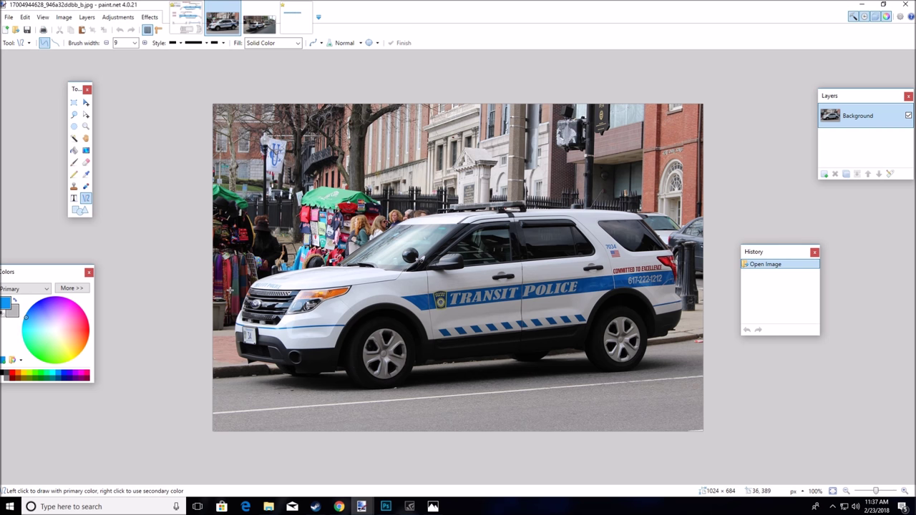
Return to the wireframe template, look over the stripes, and select Layer 2
left_click(186, 21)
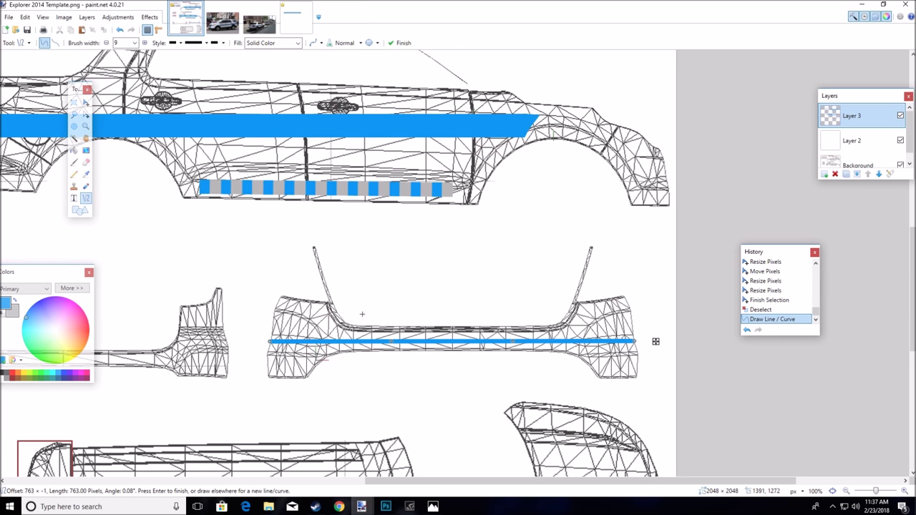
scroll(337, 387, "up", 6)
scroll(336, 387, "left", 5)
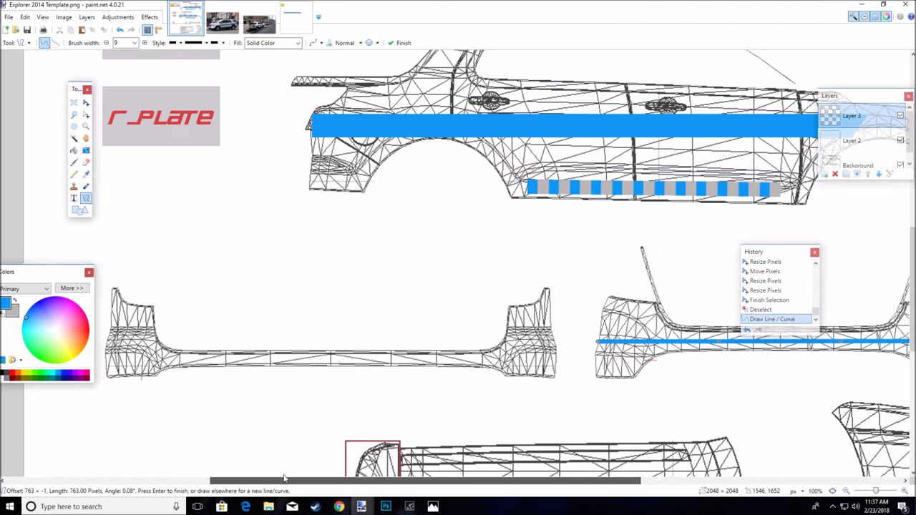
scroll(297, 352, "up", 2)
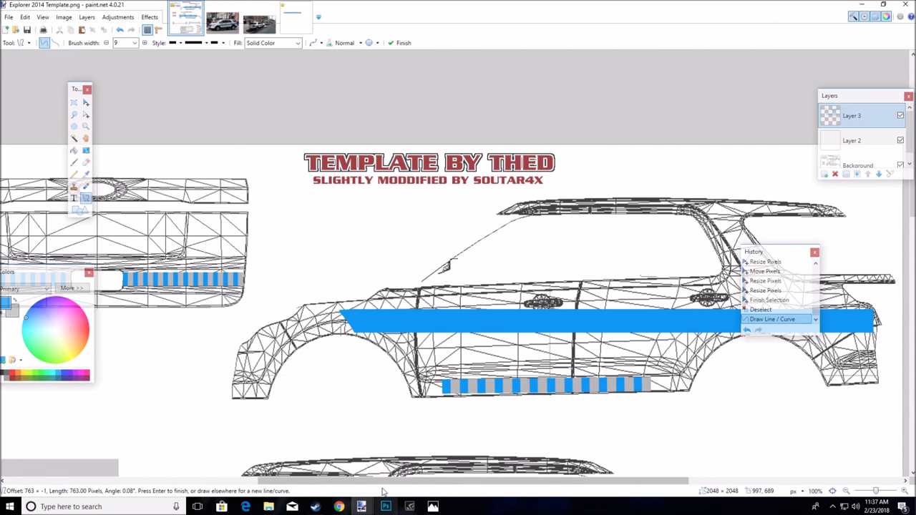
scroll(342, 489, "left", 1)
scroll(342, 488, "right", 3)
scroll(342, 489, "left", 2)
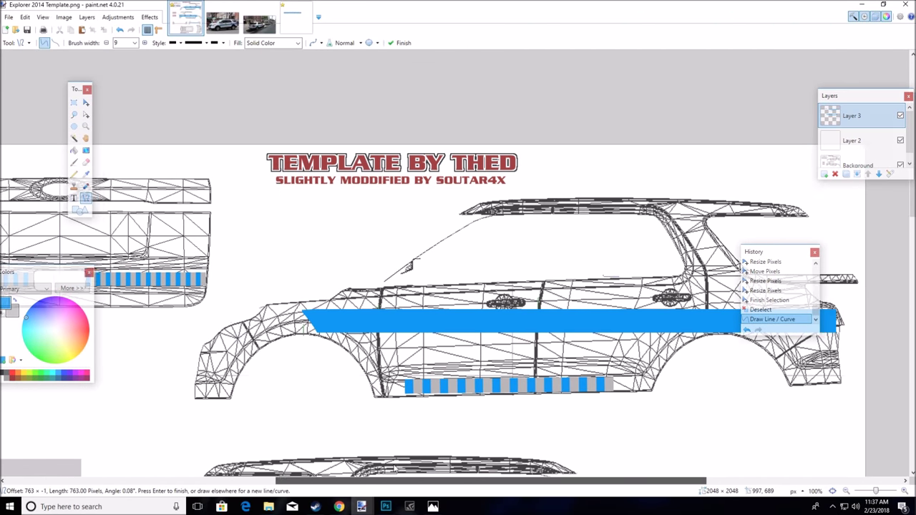
scroll(458, 287, "down", 4)
scroll(446, 334, "up", 3)
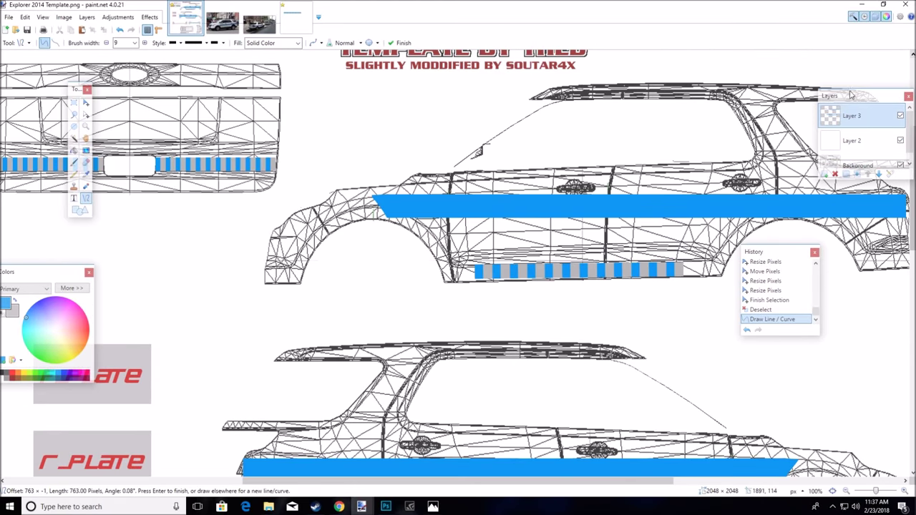
left_click(851, 141)
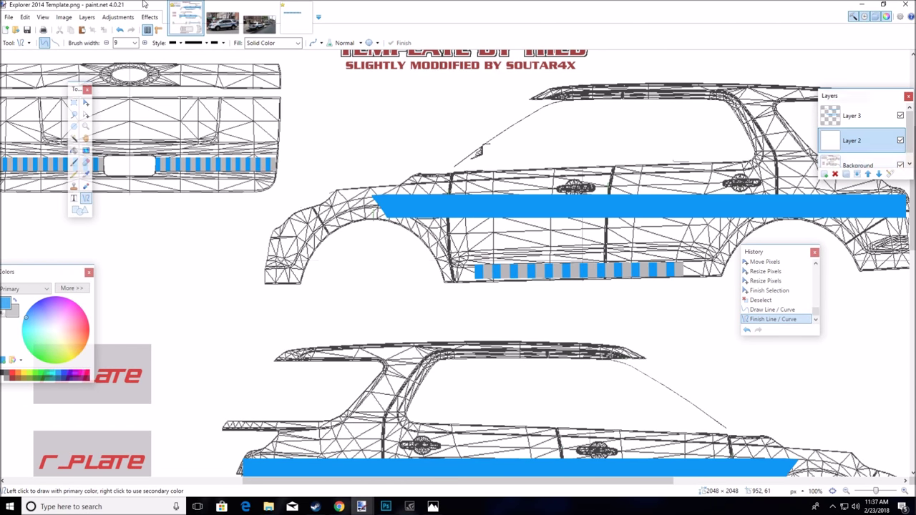
Save as PNG 'Explorer 2014 Template_transit police', flattening, then undo the flatten
left_click(8, 17)
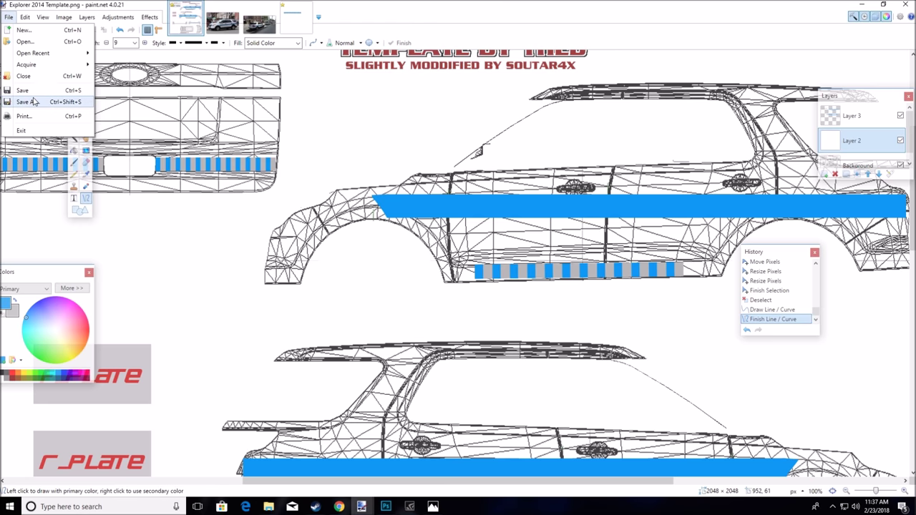
left_click(32, 96)
left_click(247, 280)
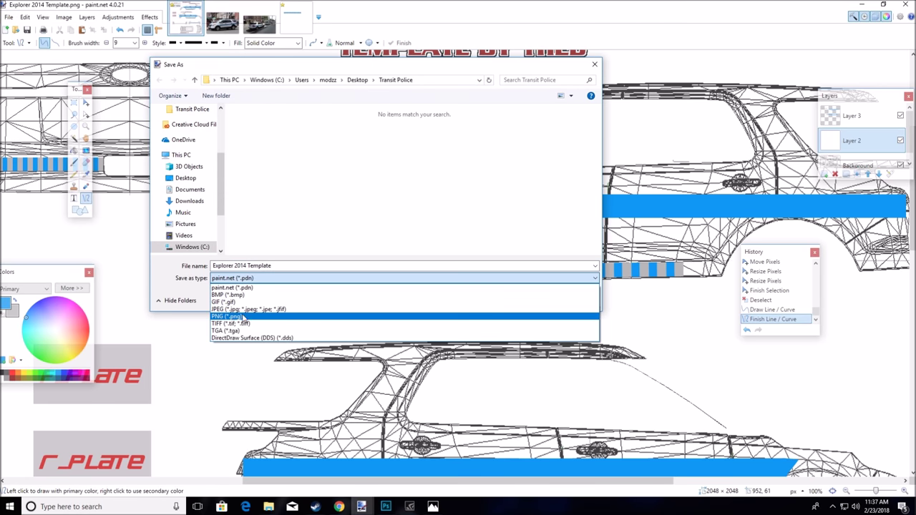
left_click(245, 319)
left_click(301, 265)
left_click(300, 265)
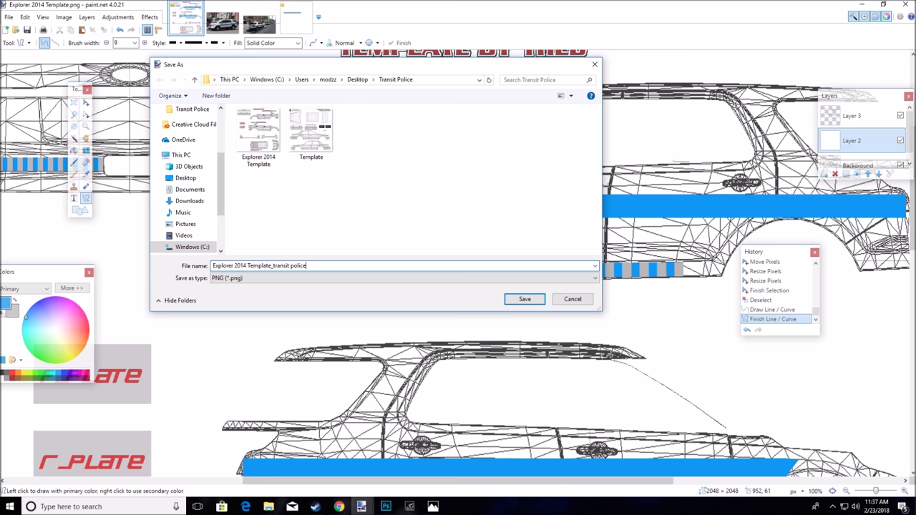
left_click(543, 300)
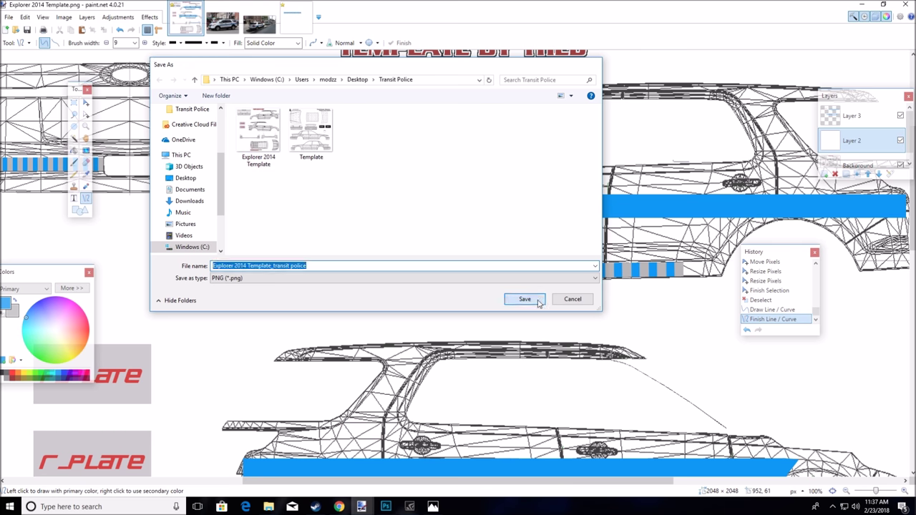
left_click(297, 254)
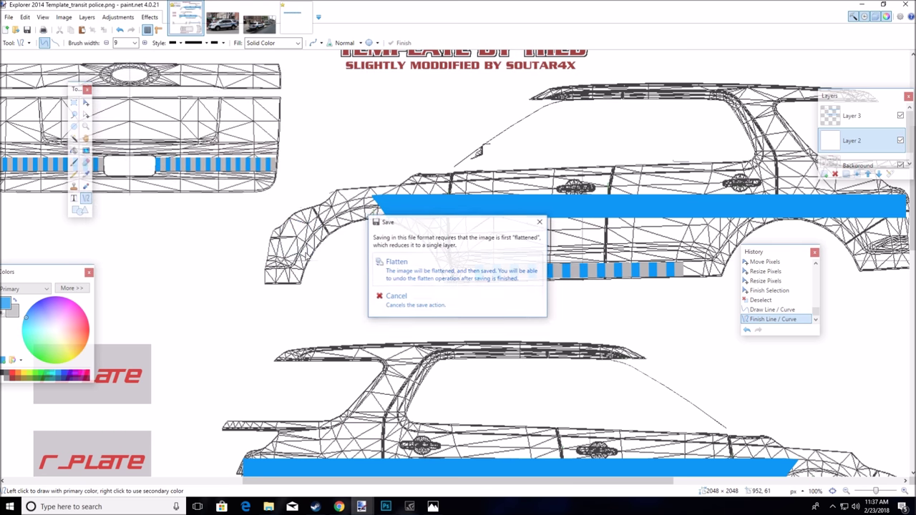
left_click(444, 274)
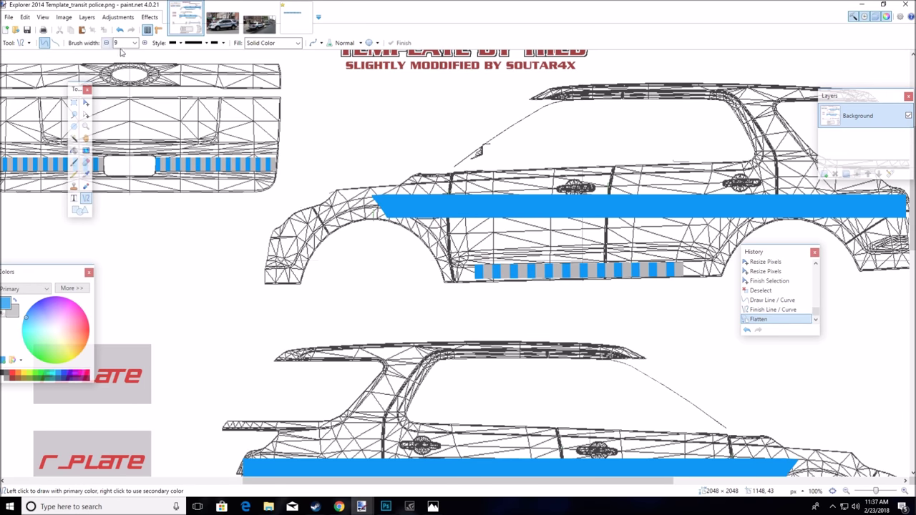
left_click(122, 31)
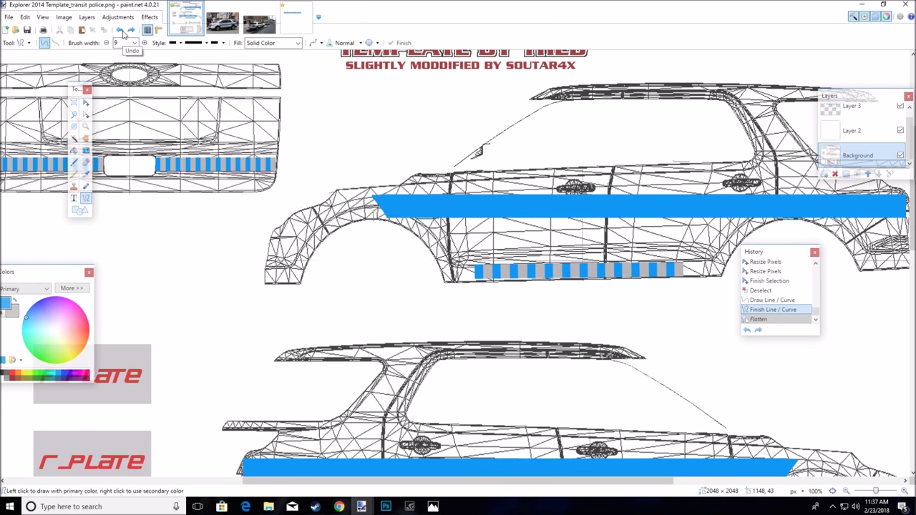
Raise Layer 2's opacity to 255 so it hides the wireframe, leaving the stripes
left_click(853, 130)
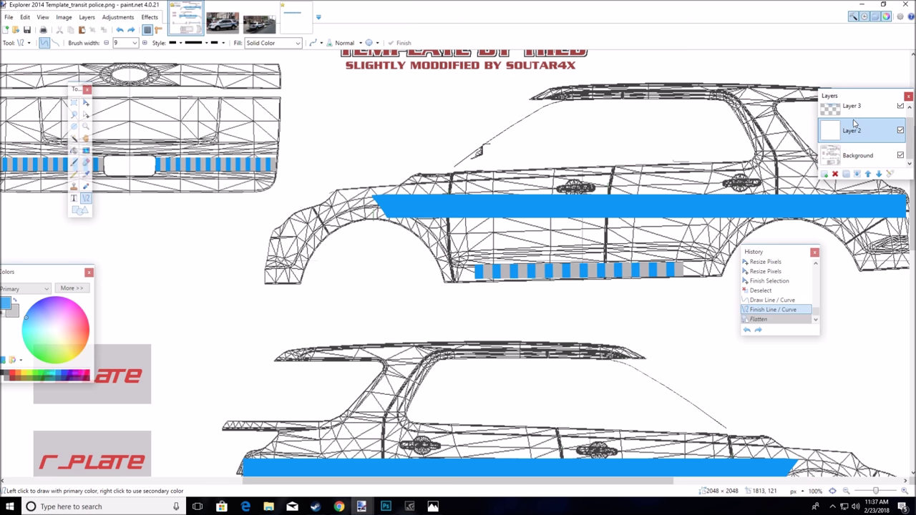
left_click(890, 174)
left_click_drag(478, 270, 593, 299)
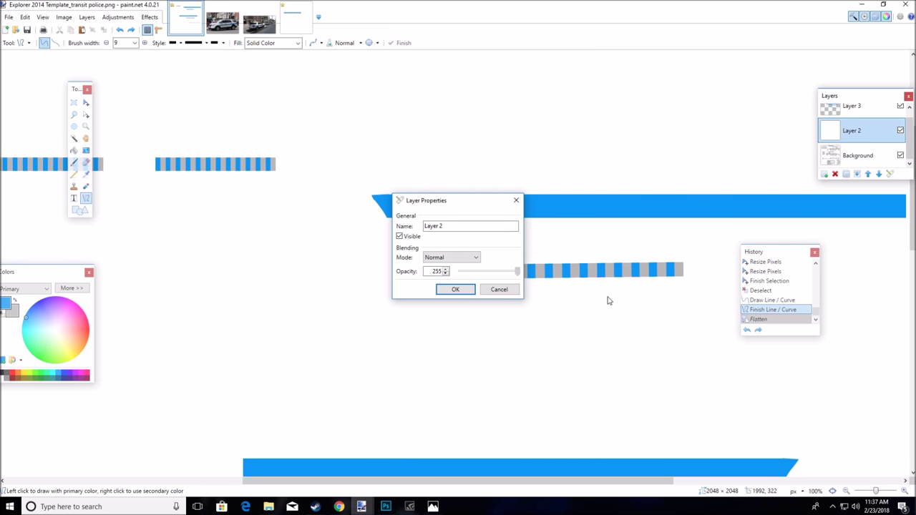
left_click(455, 289)
scroll(468, 278, "up", 2)
scroll(469, 277, "down", 6)
scroll(469, 278, "up", 5)
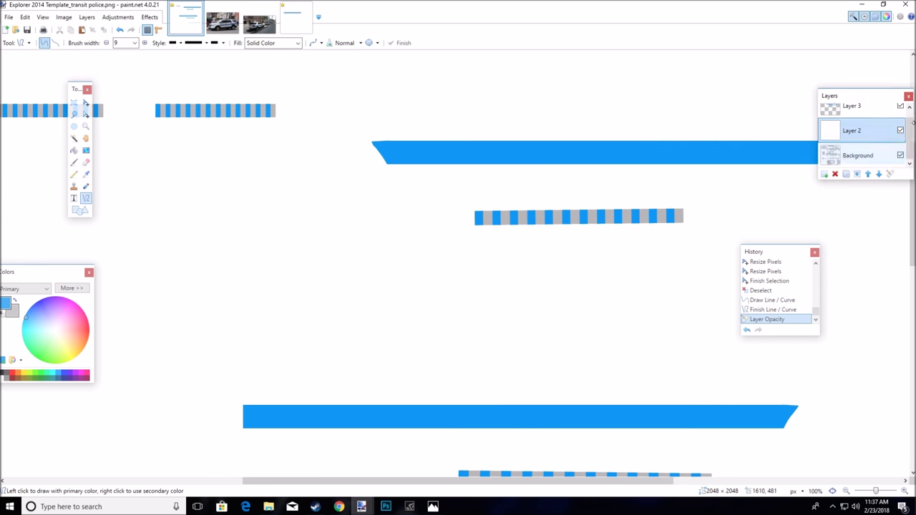
left_click(866, 157)
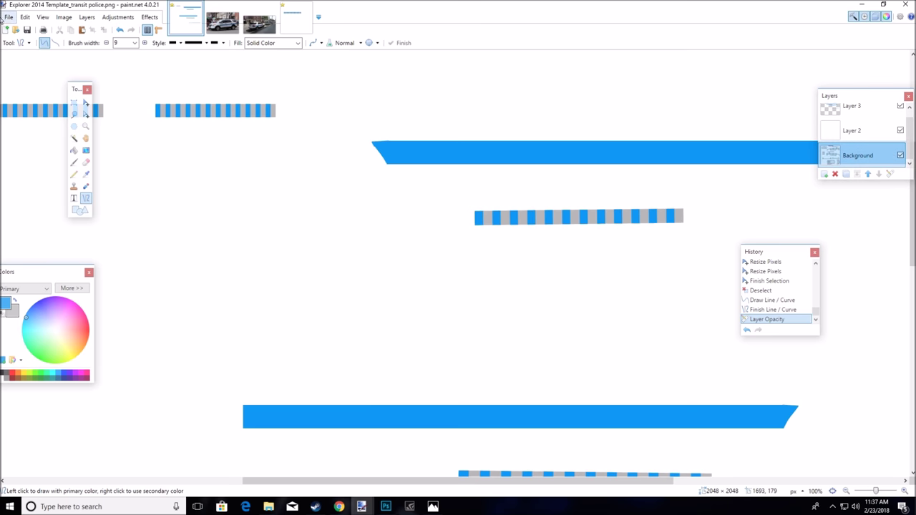
Overwrite the transit police PNG with the flattened image, then bring up Photoshop
left_click(9, 17)
left_click(29, 101)
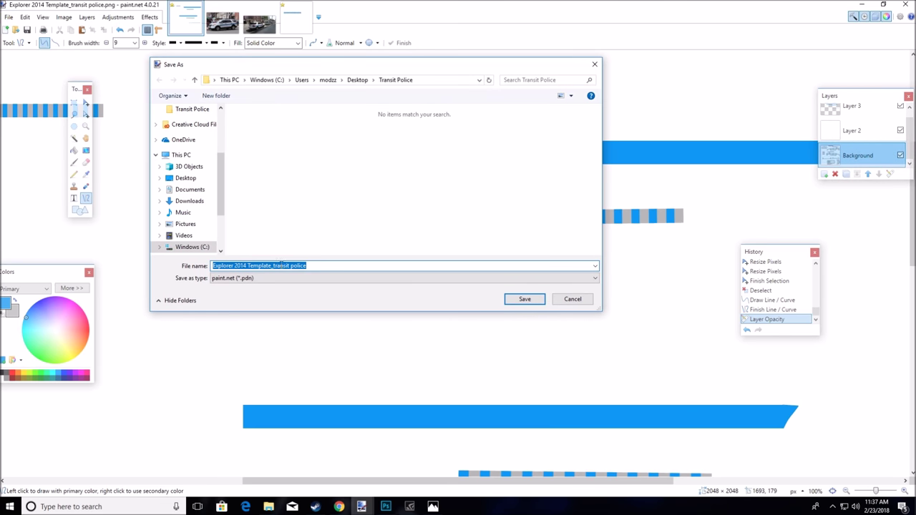
left_click(289, 279)
left_click(252, 315)
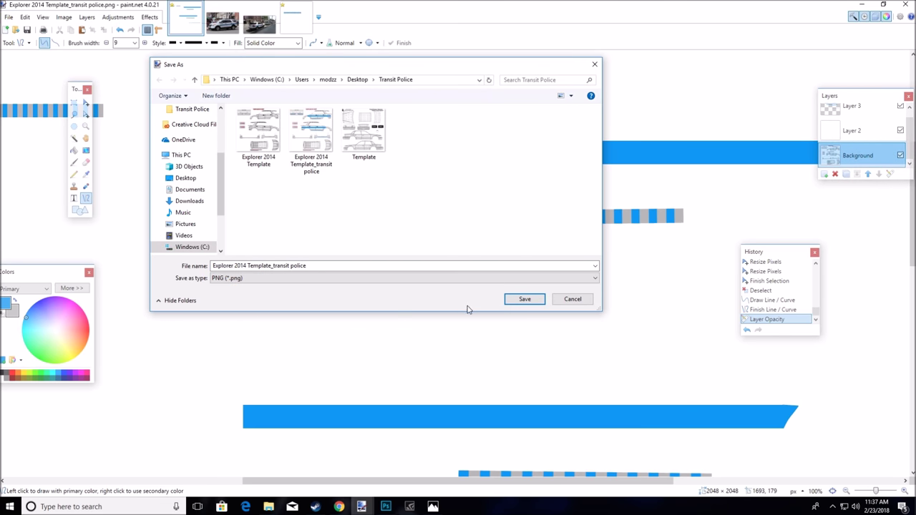
left_click(523, 299)
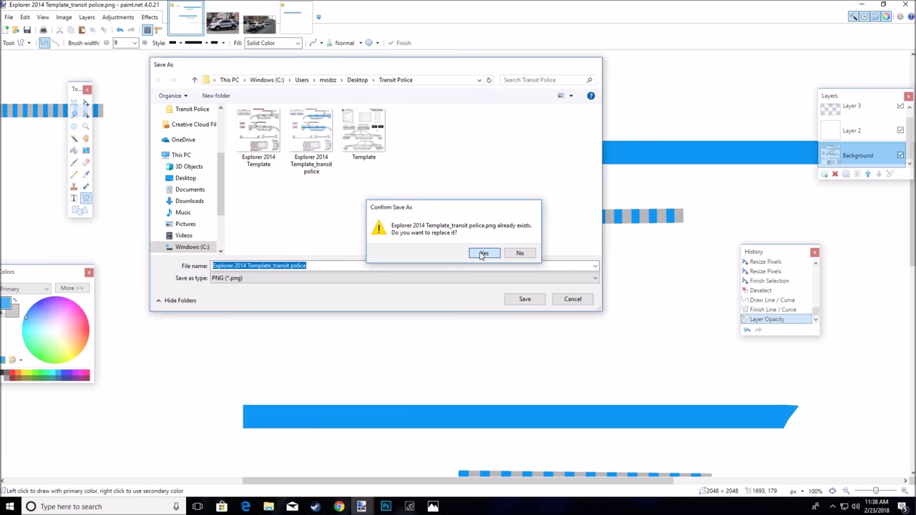
left_click(484, 252)
left_click(297, 253)
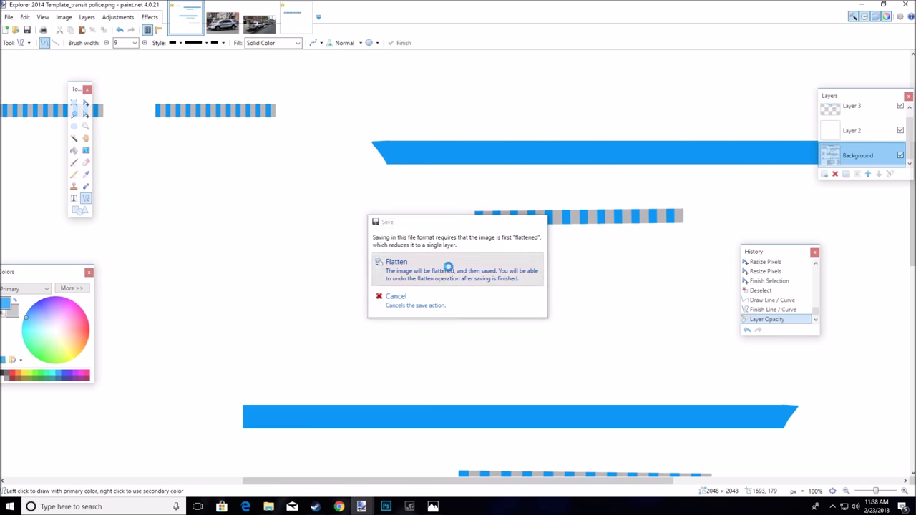
left_click(394, 270)
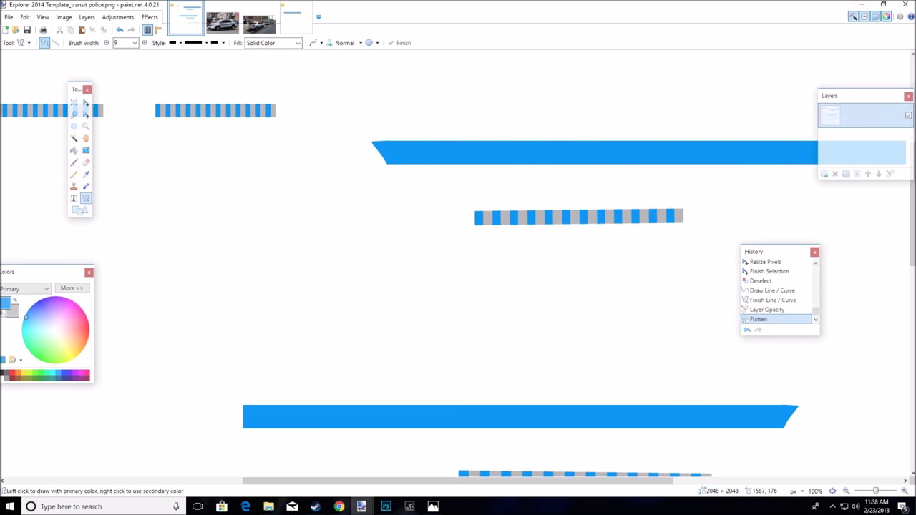
left_click(862, 5)
left_click(386, 507)
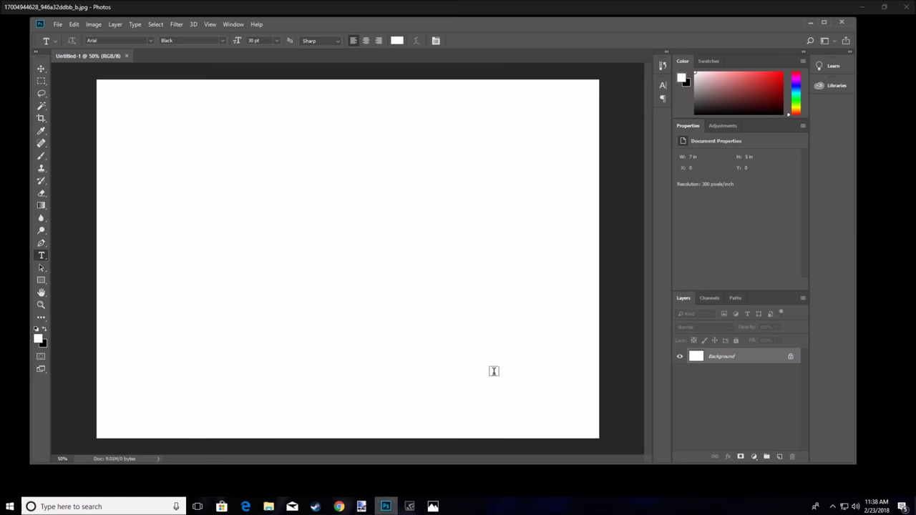
Drag the transit police stripe PNG into the test document and resize it to fit
left_click(862, 6)
left_click_drag(629, 24, 690, 167)
double_click(525, 118)
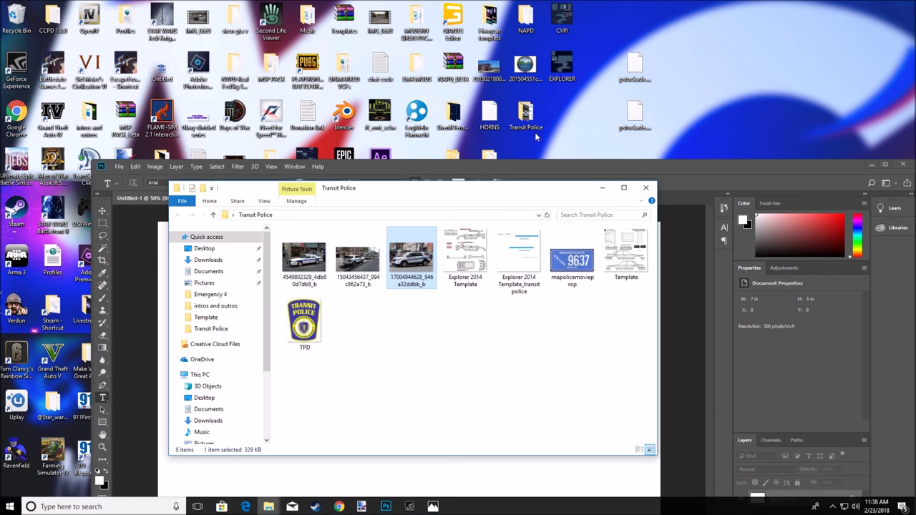
left_click_drag(525, 252, 685, 432)
left_click_drag(669, 167, 632, 23)
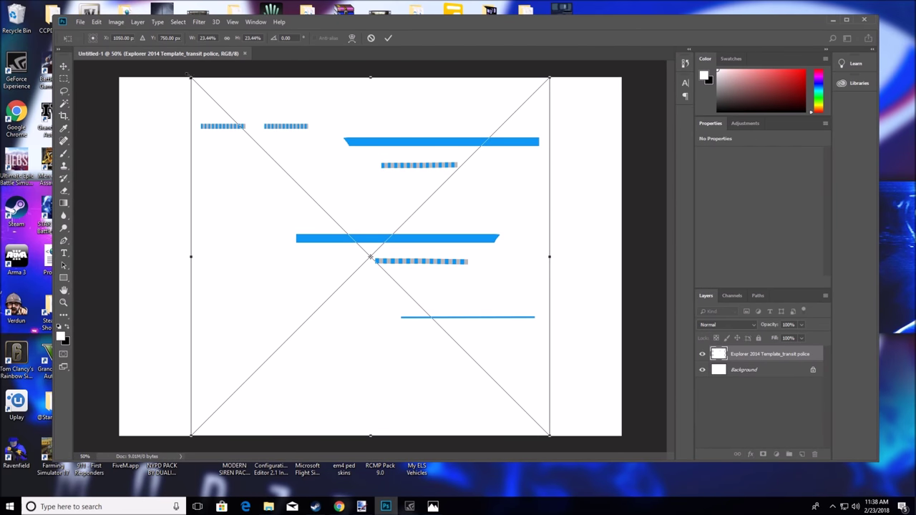
left_click_drag(191, 77, 165, 84)
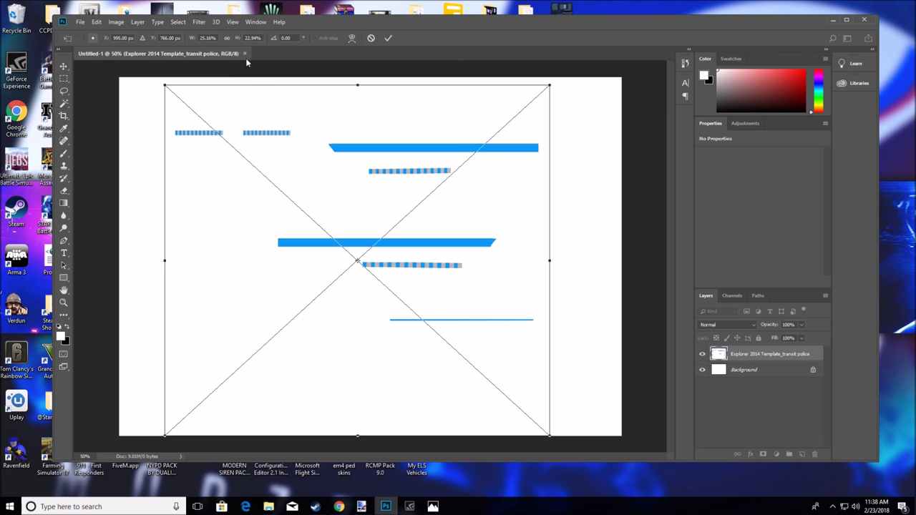
key("Return")
key("t")
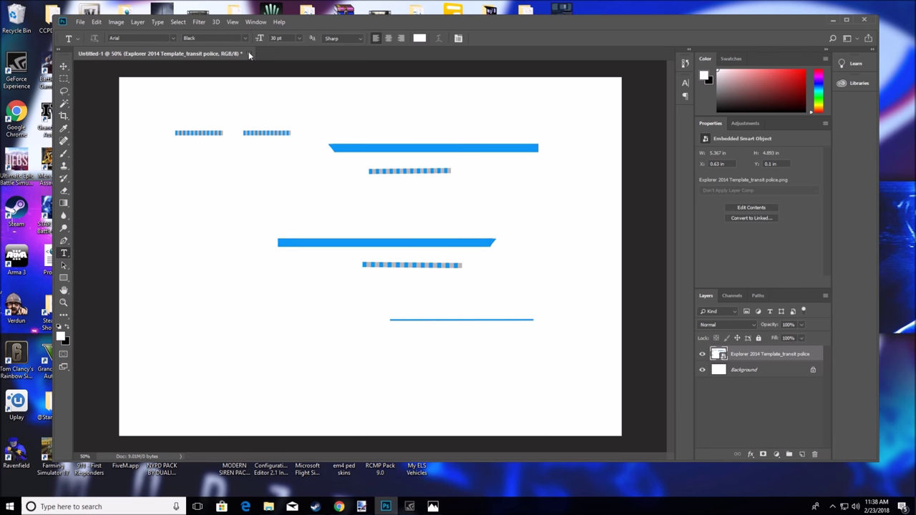
Close the test document without saving and create a new blank document
left_click(249, 54)
left_click(461, 188)
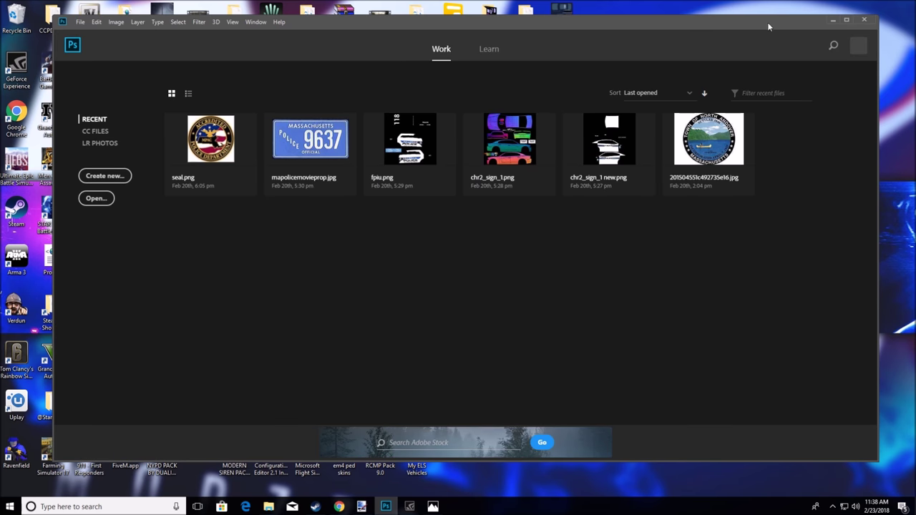
left_click(107, 174)
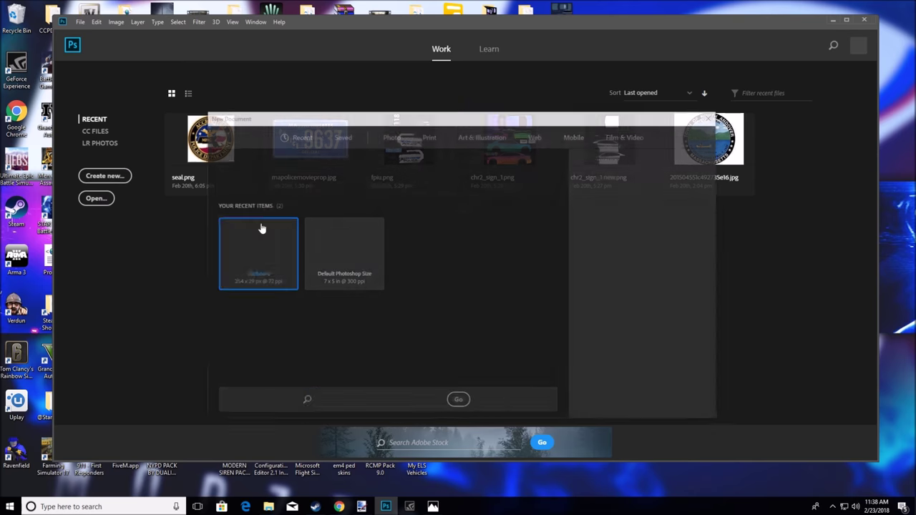
left_click(655, 405)
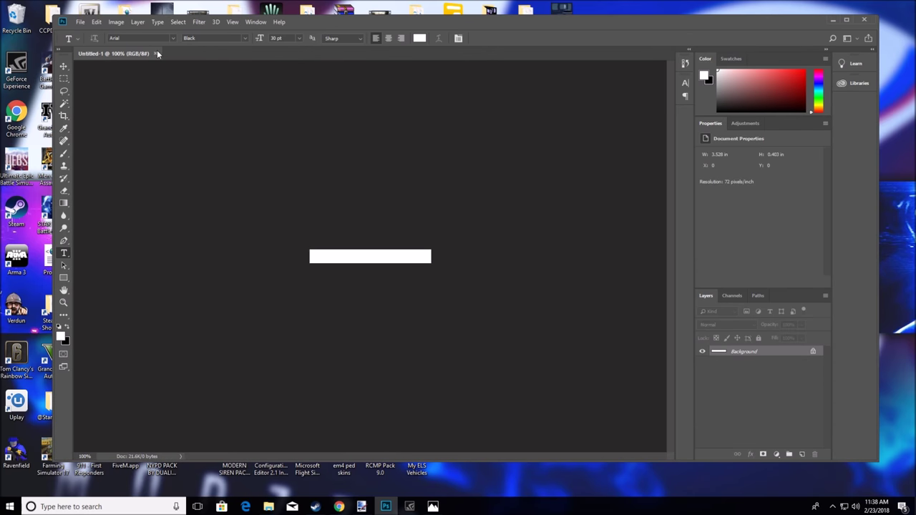
Open Explorer 2014 Template.png from the Transit Police folder
left_click_drag(705, 24, 670, 163)
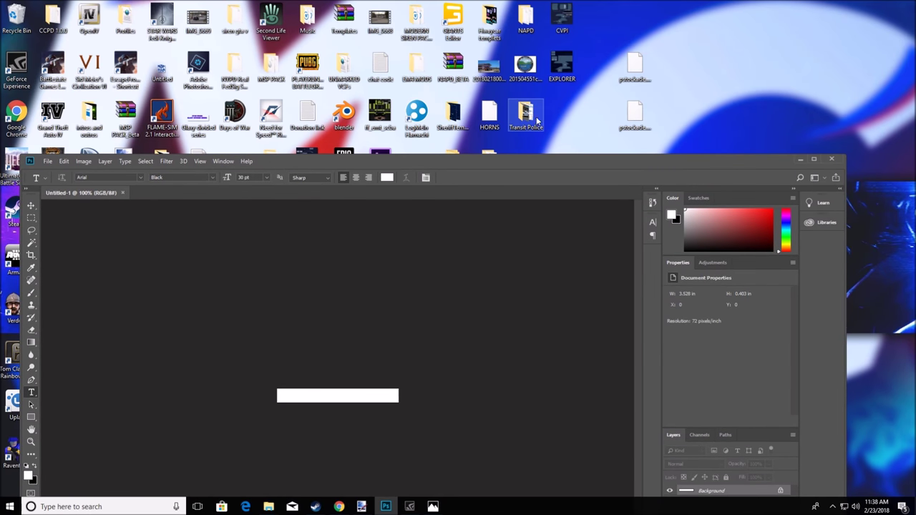
double_click(527, 114)
left_click_drag(493, 191, 772, 171)
left_click_drag(742, 237, 180, 191)
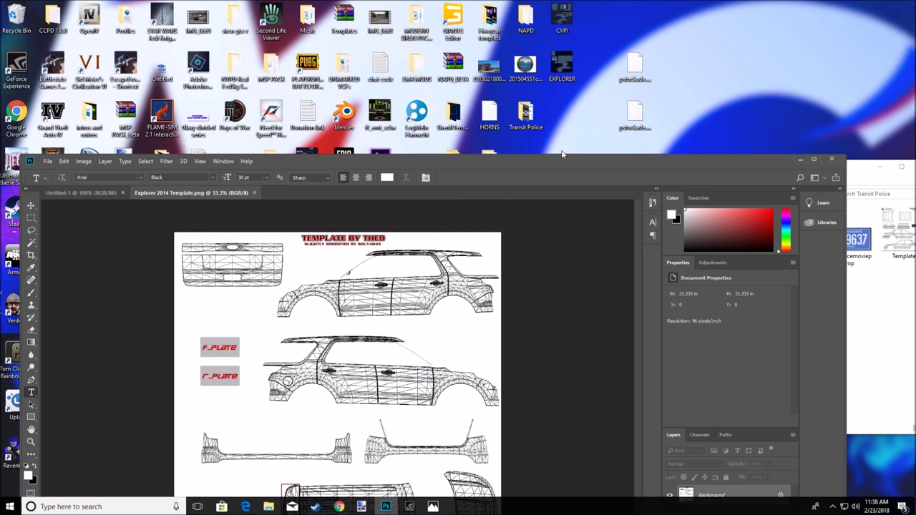
Place the Explorer 2014 Template_transit police stripe file over the car template
left_click_drag(570, 162, 413, 40)
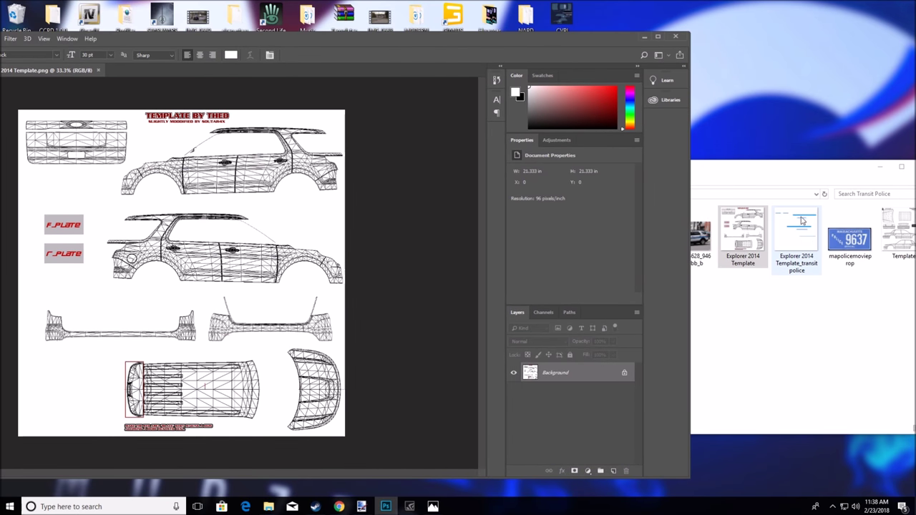
left_click(801, 240)
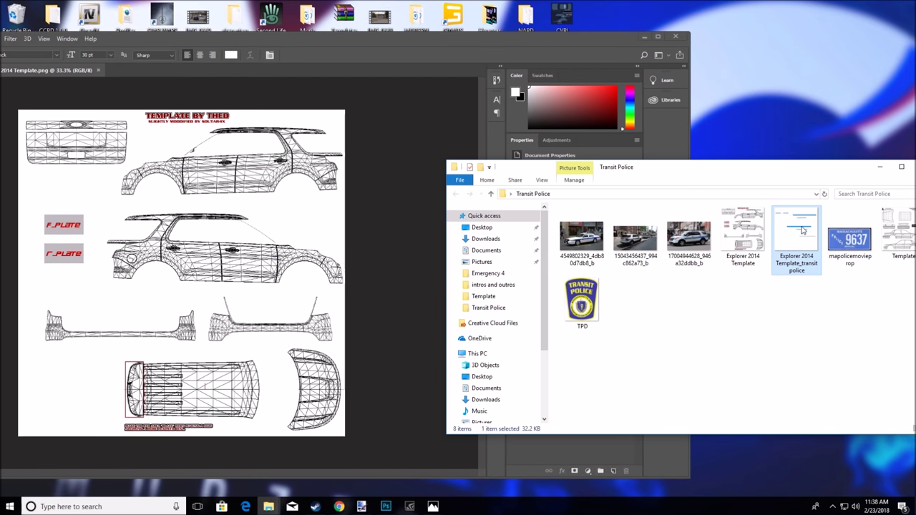
left_click_drag(803, 229, 183, 174)
left_click_drag(441, 38, 574, 32)
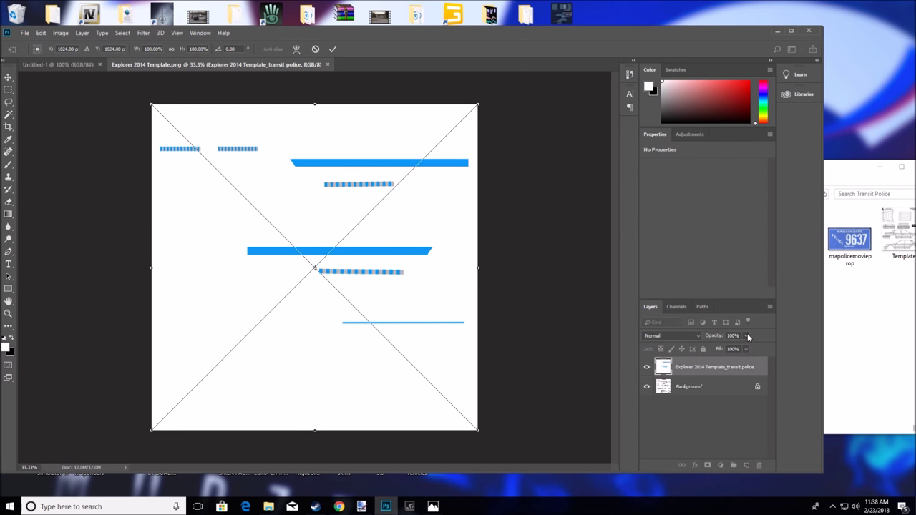
Lower the stripe layer's opacity to 73% and commit the placement
left_click_drag(718, 351, 734, 352)
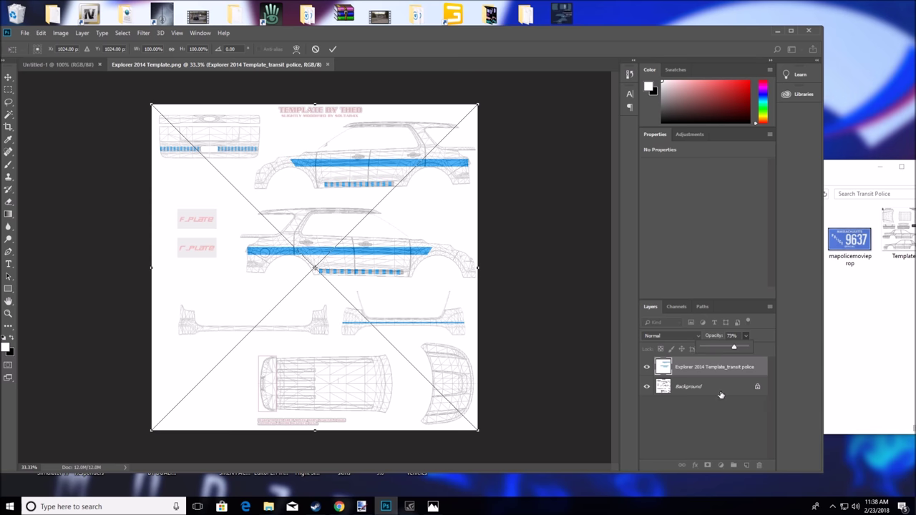
left_click(750, 420)
key("Return")
Resize and move the Photoshop window to uncover the Transit Police folder
left_click_drag(582, 33, 597, 13)
left_click(806, 13)
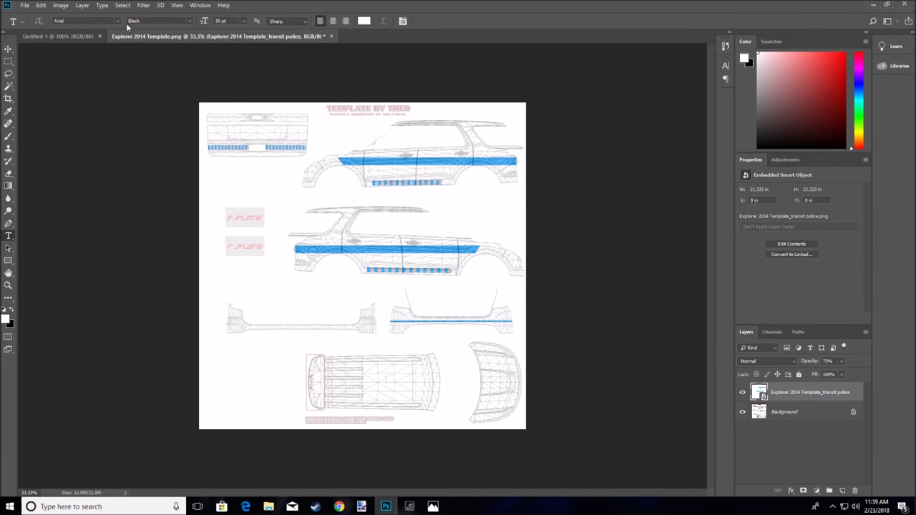
left_click(886, 5)
left_click_drag(637, 5, 383, 48)
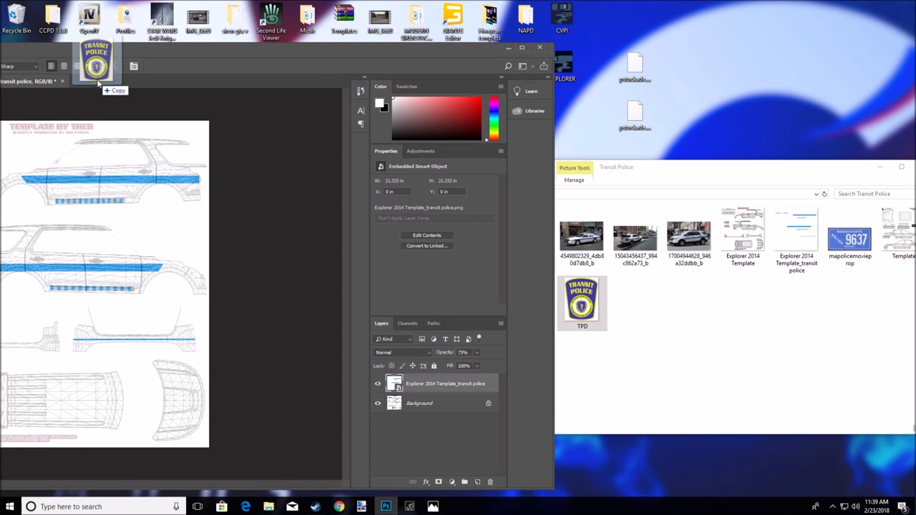
Open TPD.jpg, unlock it as Layer 0, and scale the patch to about 1.99 × 2.35 in
left_click_drag(247, 49, 587, 37)
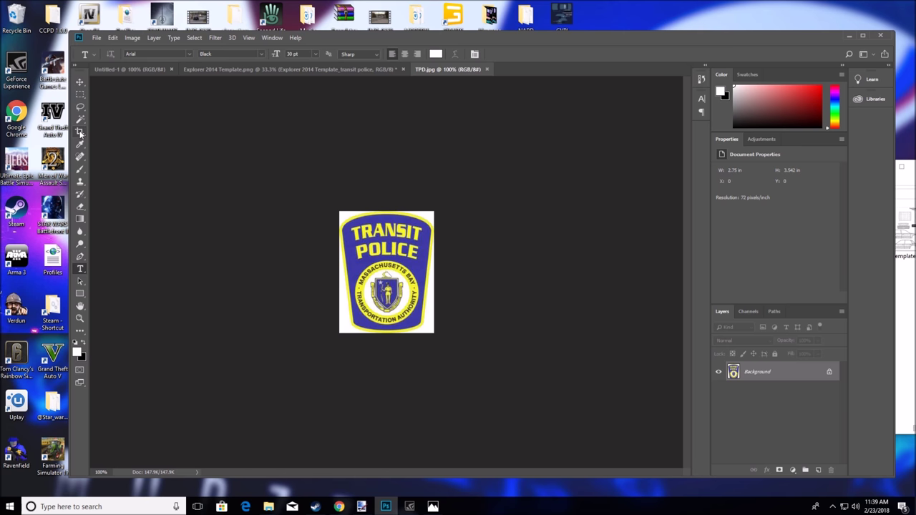
left_click(829, 373)
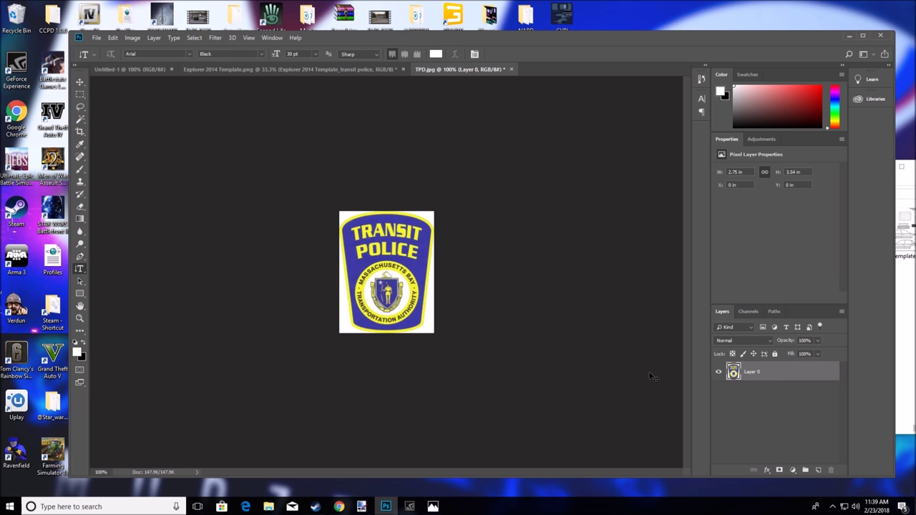
key("ctrl+t")
left_click_drag(434, 211, 404, 251)
left_click_drag(404, 264, 400, 238)
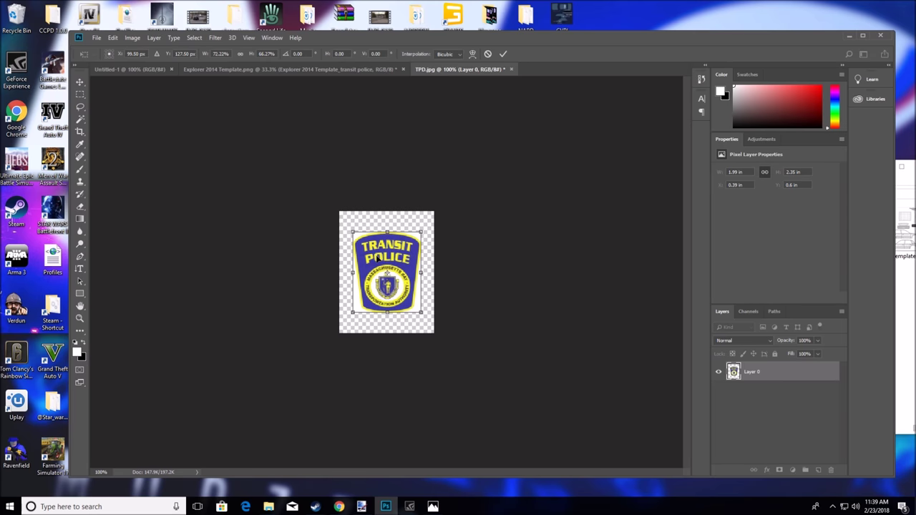
Commit the patch resize, Magic Wand the area around it, and drag the badge onto the Explorer template
key("Return")
key("t")
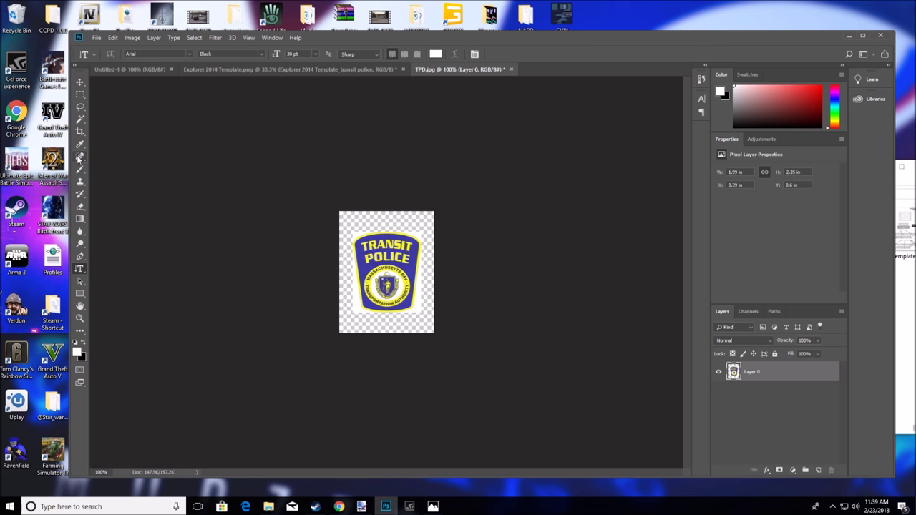
left_click(80, 122)
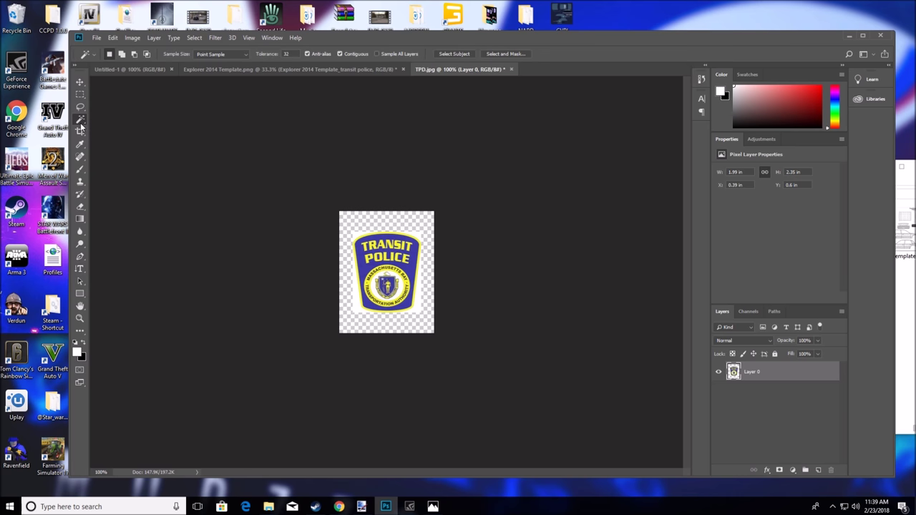
left_click(354, 227)
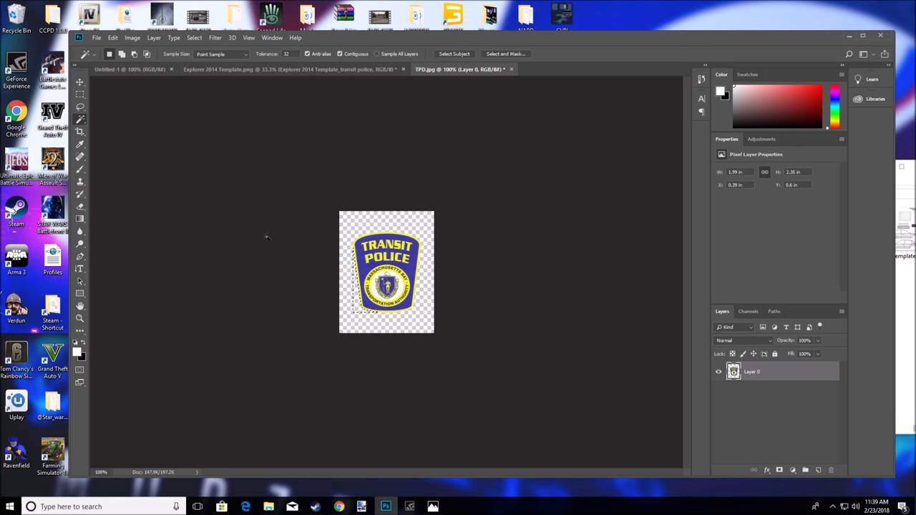
left_click(80, 94)
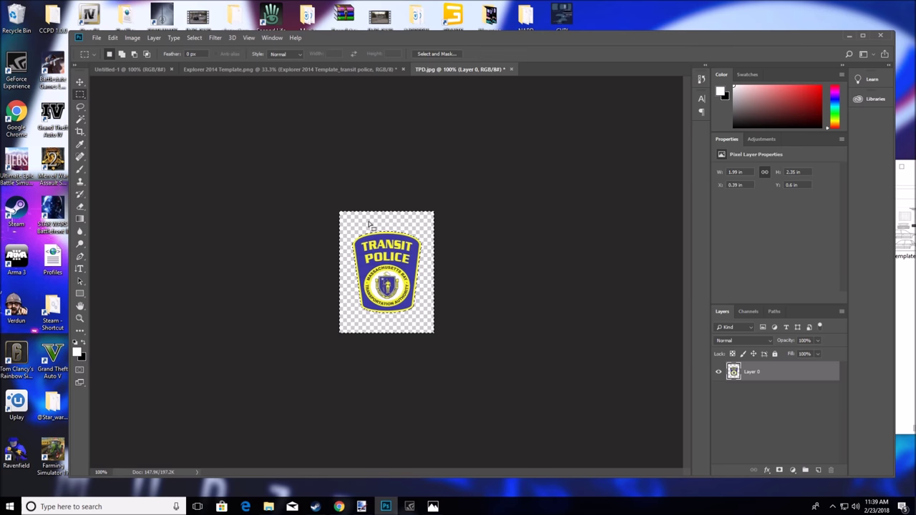
left_click(80, 82)
left_click_drag(402, 275, 403, 178)
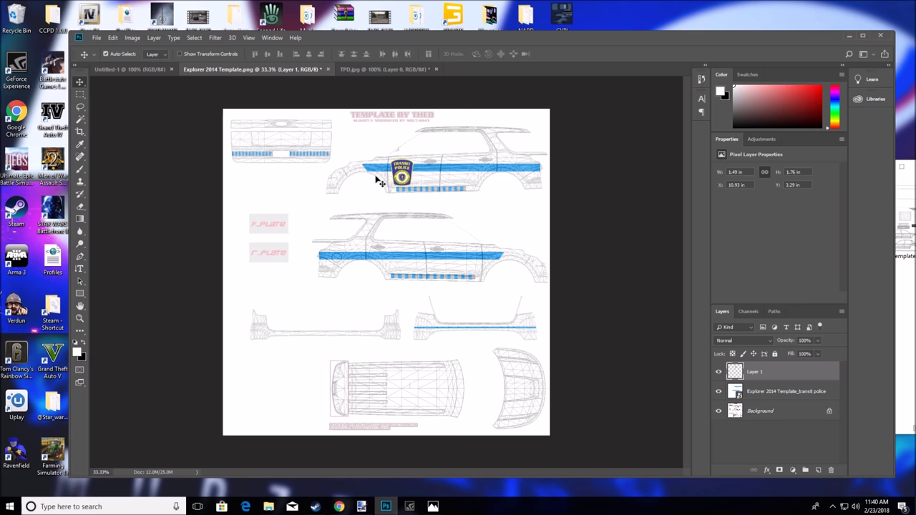
Zoom in and move the badge onto the upper car's blue stripe near its left end
key("z")
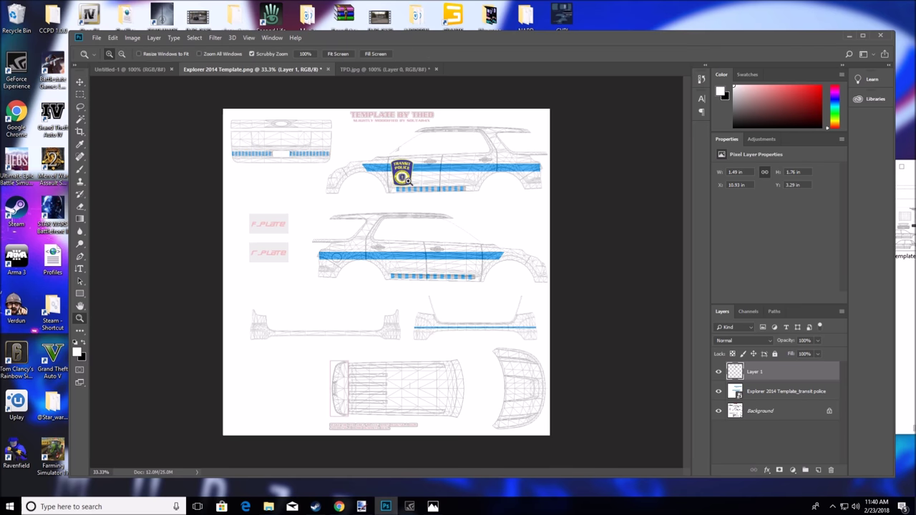
left_click_drag(367, 192, 423, 180)
key("v")
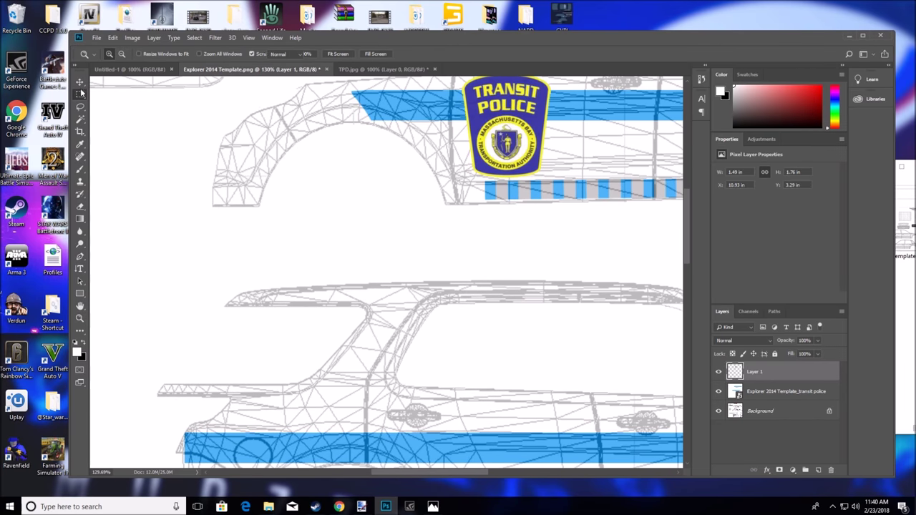
left_click_drag(516, 106, 461, 95)
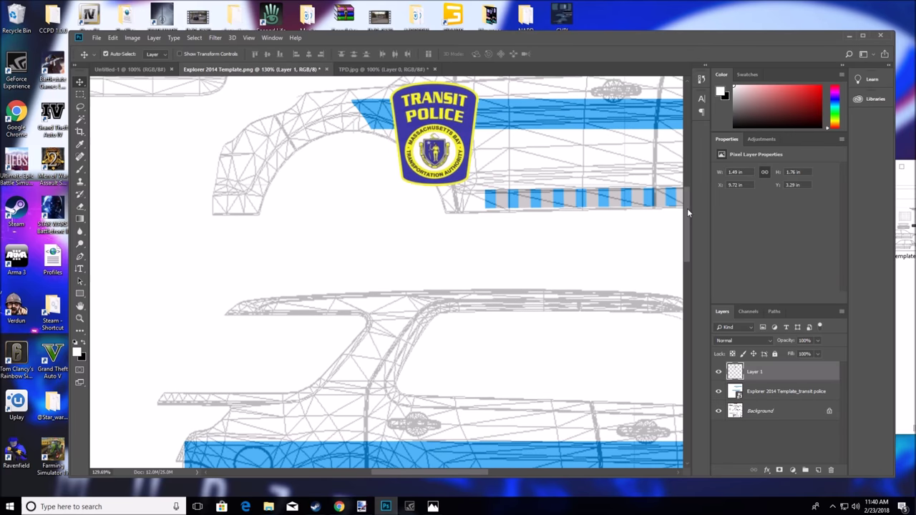
left_click_drag(687, 209, 684, 180)
left_click_drag(463, 469, 499, 471)
left_click_drag(279, 293, 330, 238)
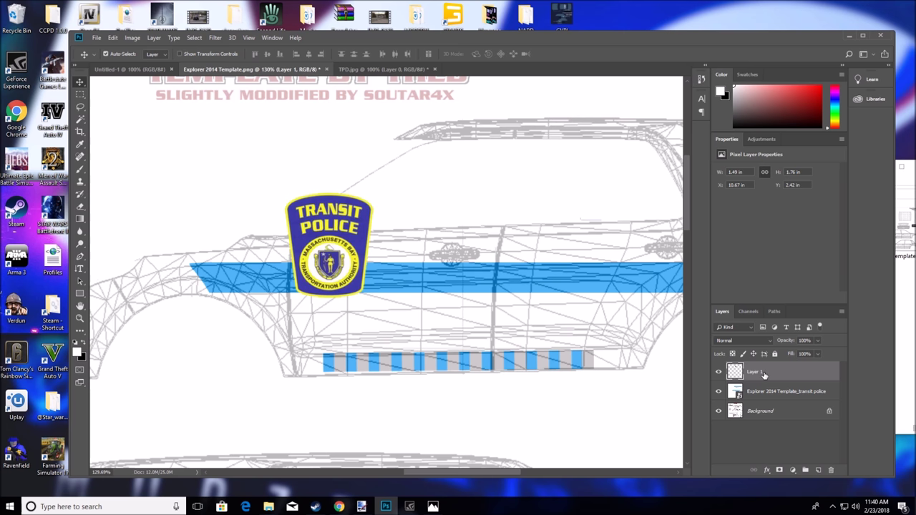
Scale the badge down to about 0.63 × 0.65 in
key("ctrl+t")
mouse_move(372, 193)
left_mouse_down()
mouse_move(313, 259)
mouse_move(337, 271)
left_mouse_up()
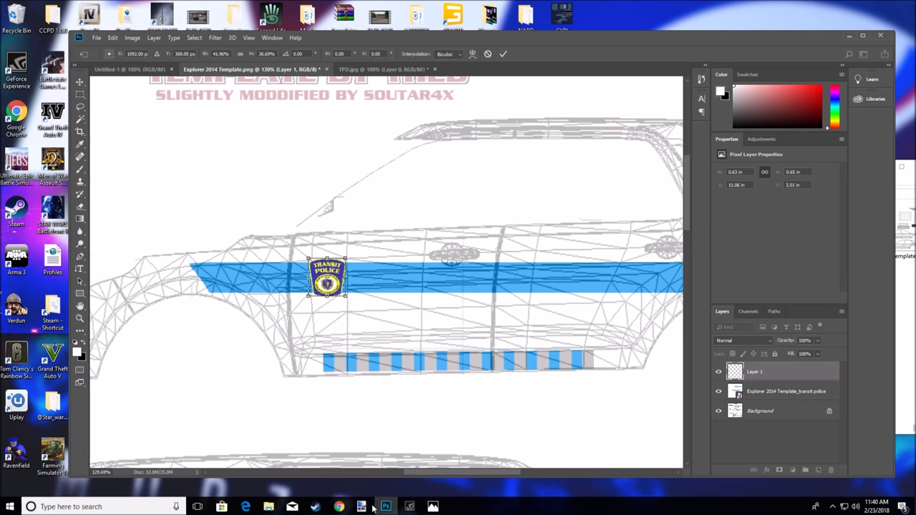
left_click(338, 507)
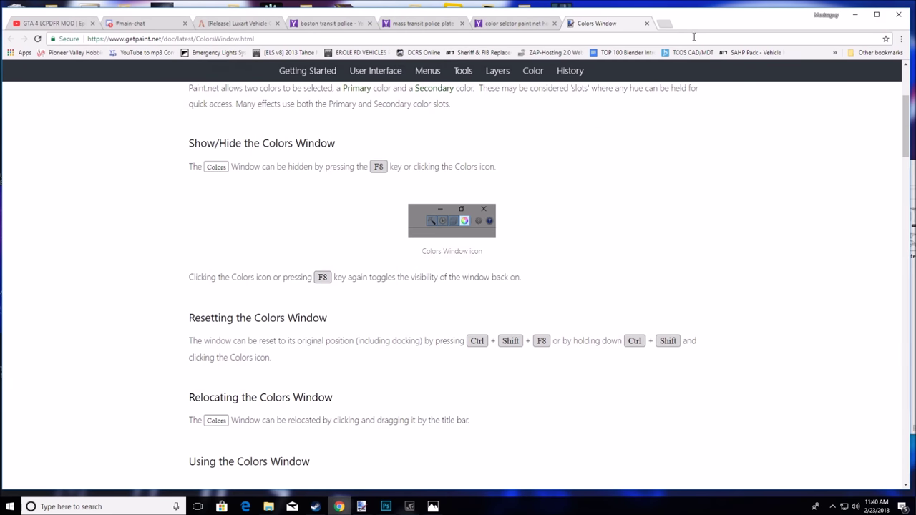
Close the paint.net tabs and view the enlarged Transit Police SUV photo from the boston transit police results
left_click(646, 23)
left_click(555, 23)
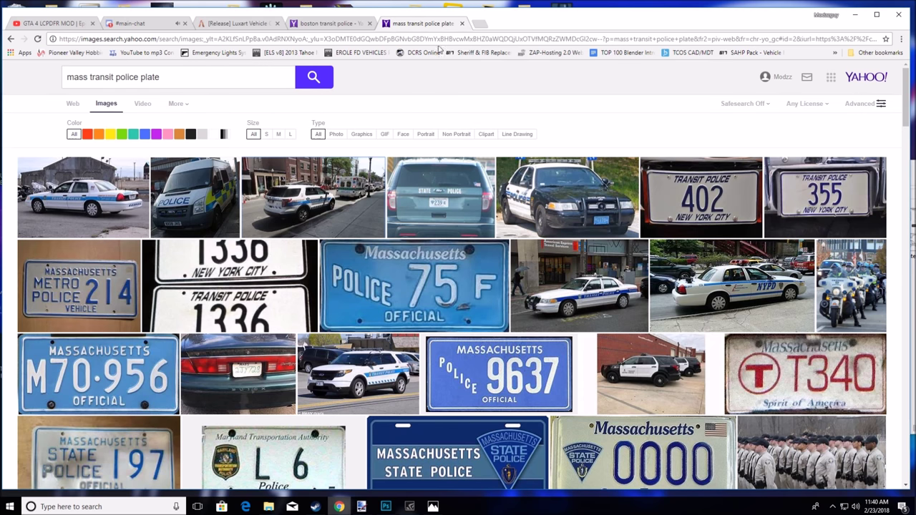
left_click(360, 24)
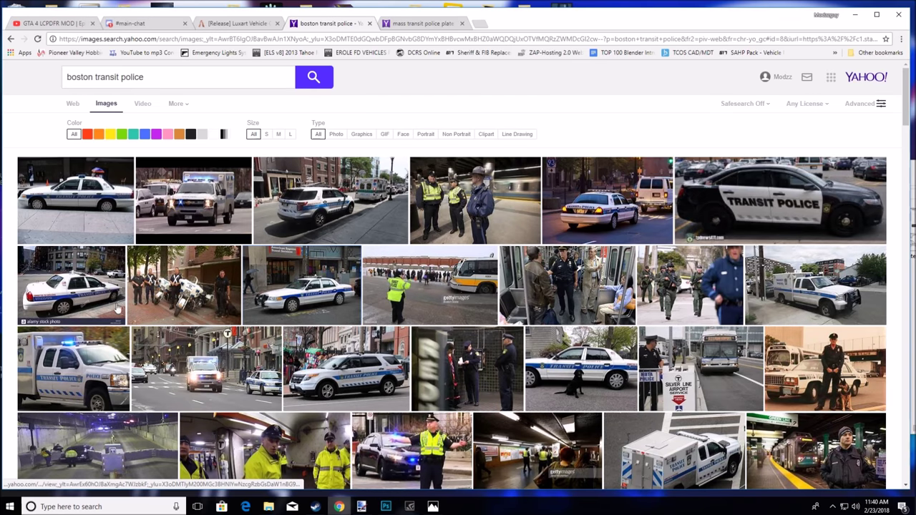
left_click(313, 352)
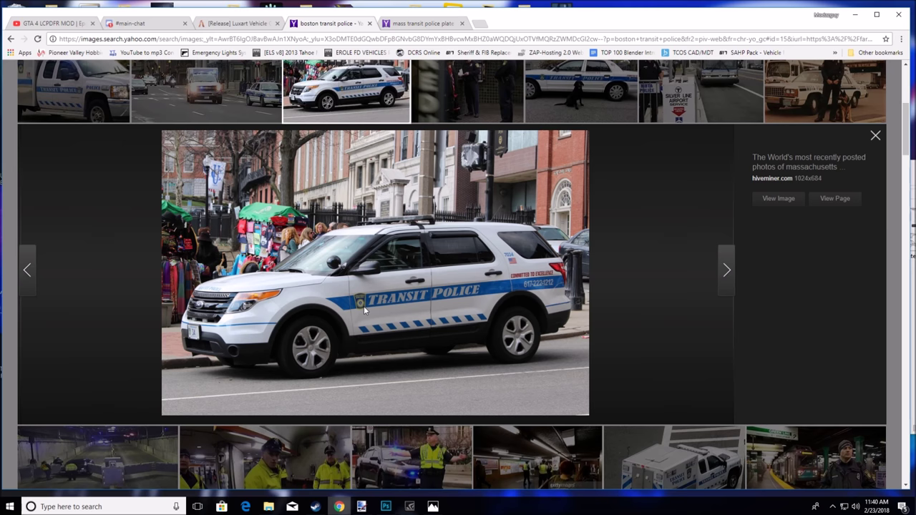
left_click(855, 14)
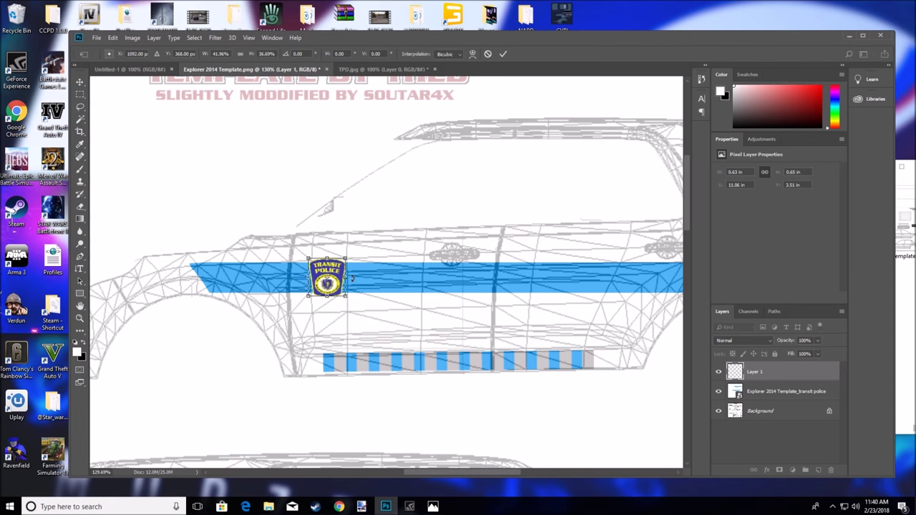
Commit the badge resize and Alt-drag a copy onto the lower car's blue stripe as Layer 2
scroll(448, 276, "down", 5)
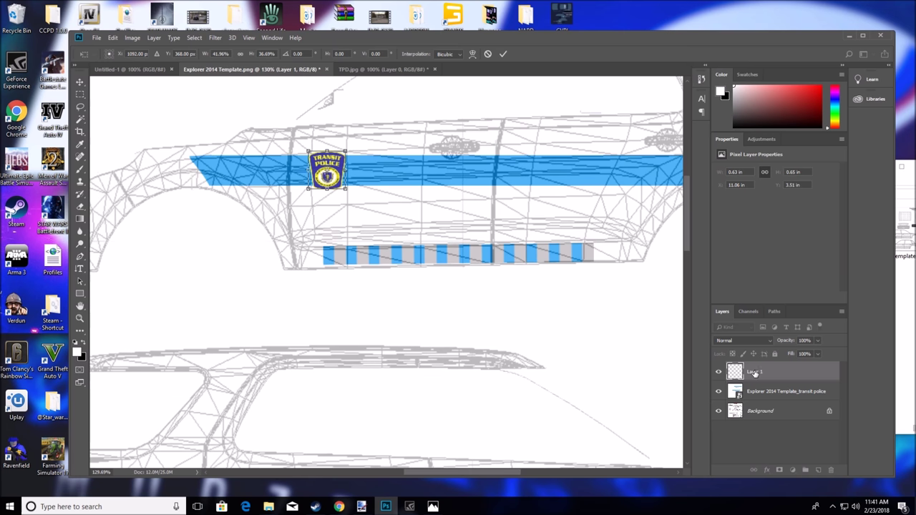
key("Return")
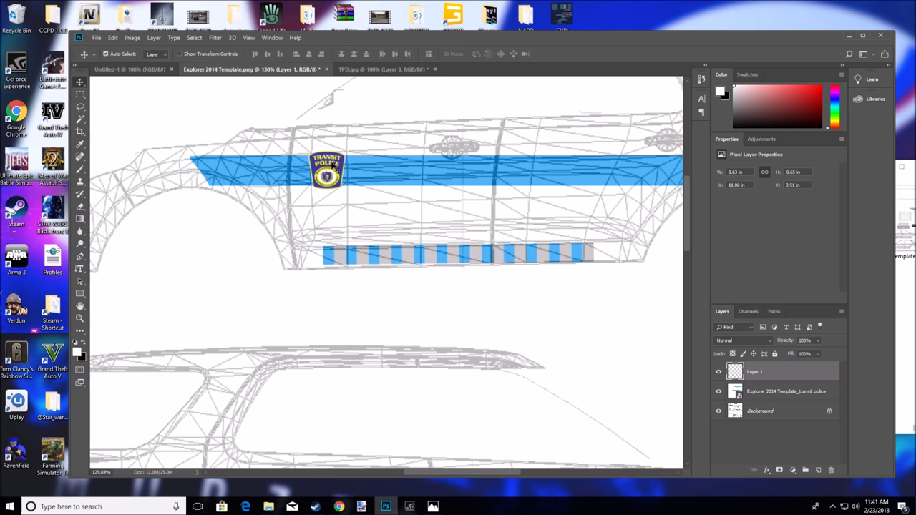
left_click_drag(335, 172, 394, 418)
scroll(493, 362, "down", 5)
scroll(483, 327, "down", 1)
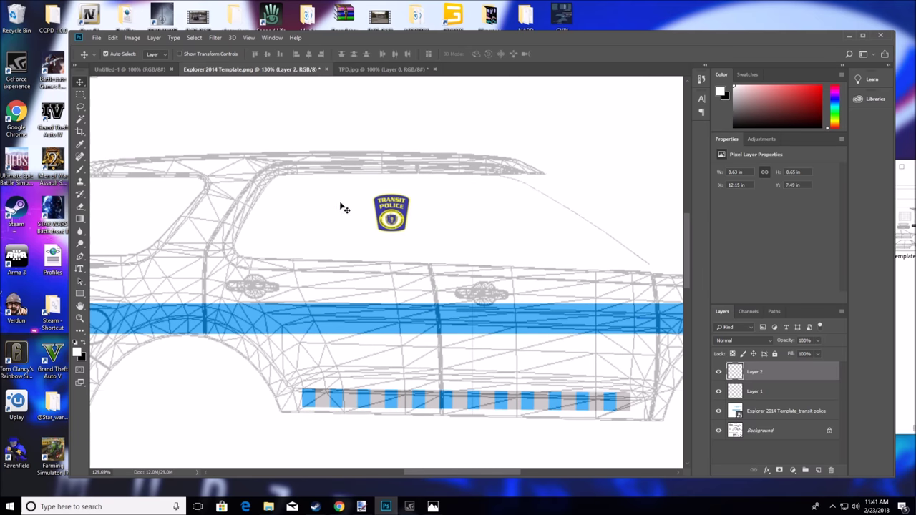
left_click_drag(387, 213, 600, 317)
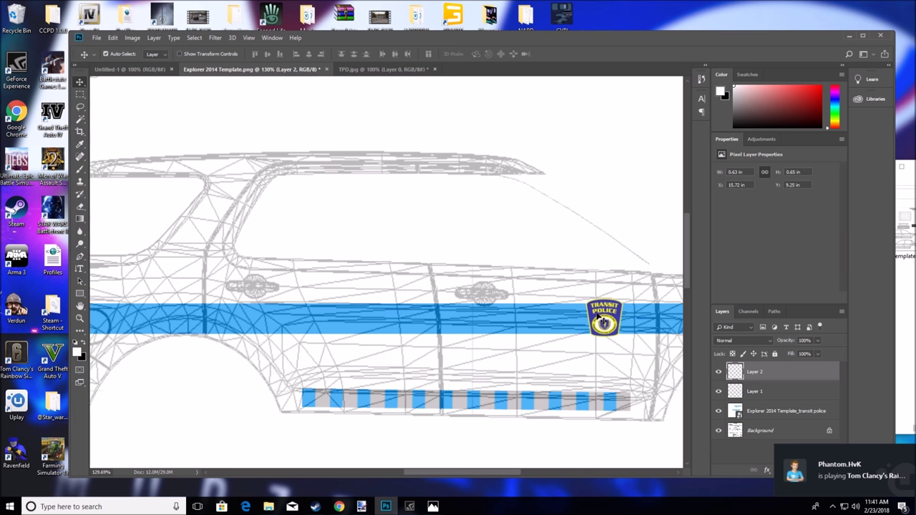
Review the badge placement on both side views and pick the Type tool
scroll(321, 287, "up", 3)
scroll(321, 286, "up", 3)
scroll(322, 287, "down", 5)
scroll(323, 286, "up", 2)
scroll(322, 287, "up", 6)
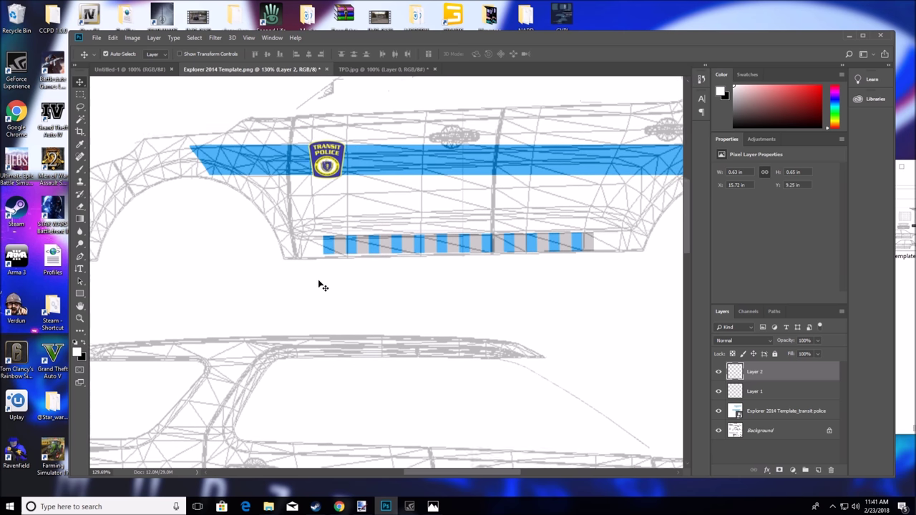
left_click(338, 474)
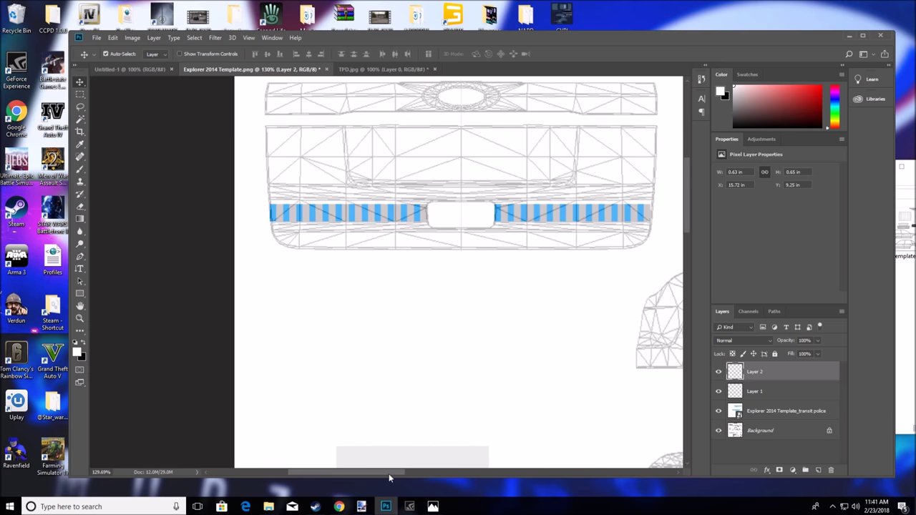
left_click_drag(375, 475, 503, 473)
scroll(429, 375, "up", 3)
scroll(429, 376, "down", 10)
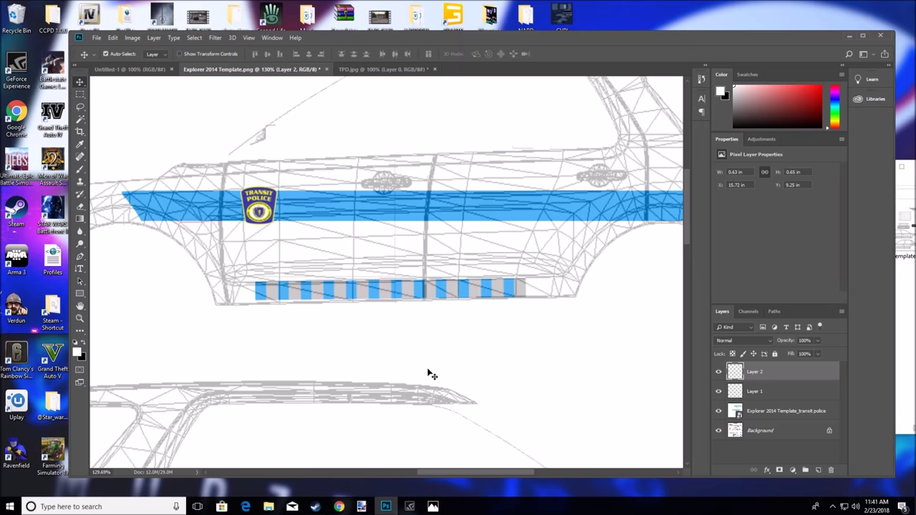
left_click(80, 269)
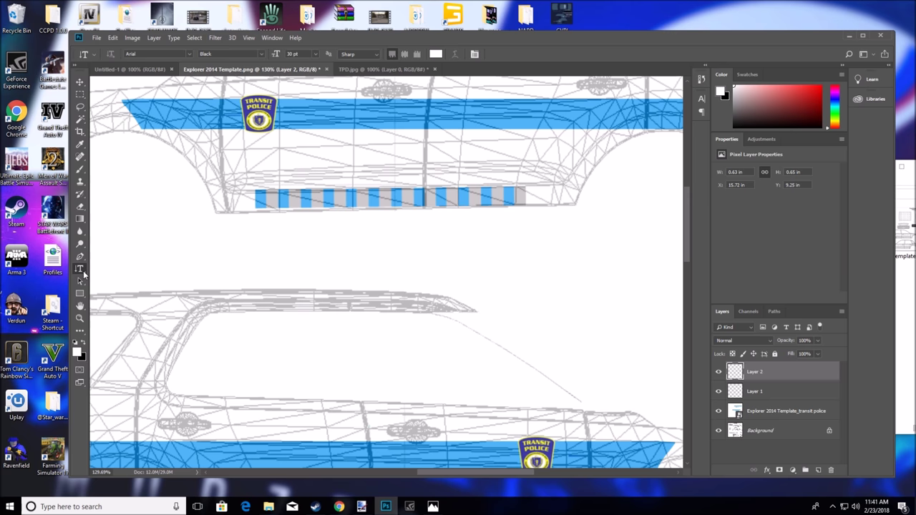
Add white 'TRANSIT POLICE' horizontal text on the upper stripe beside the badge
left_click(84, 274)
left_click(132, 267)
left_click(303, 119)
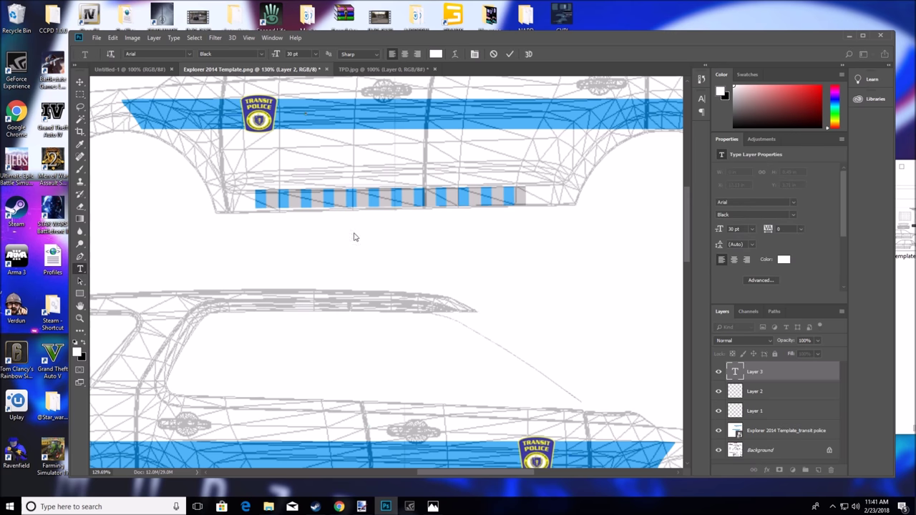
scroll(354, 237, "up", 2)
type("TRA")
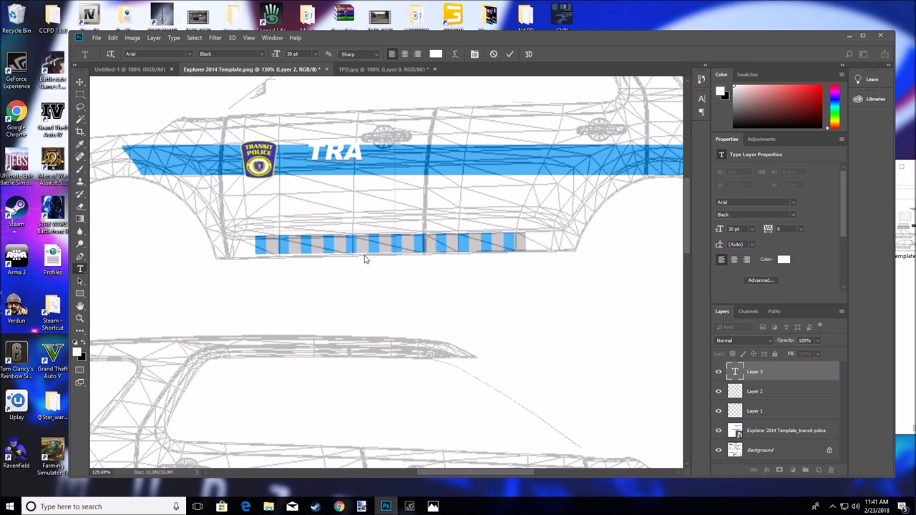
type("NSIT")
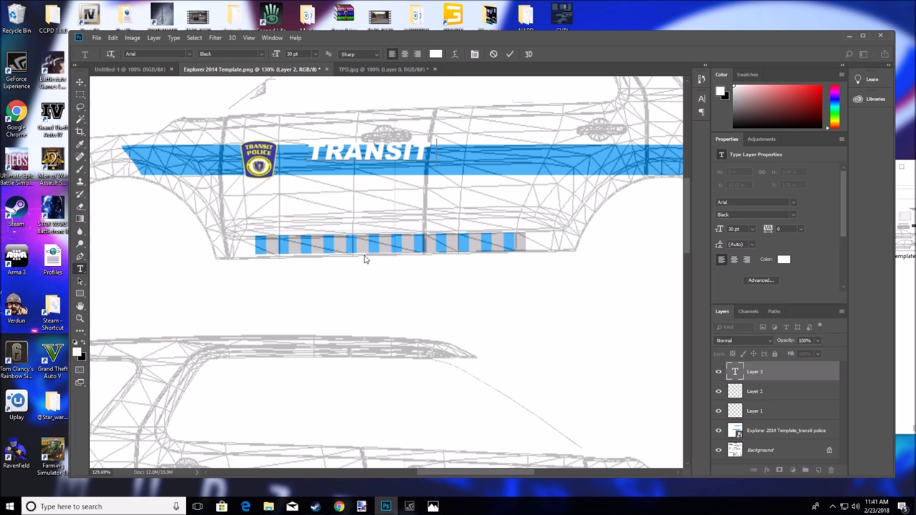
type(" POLICE")
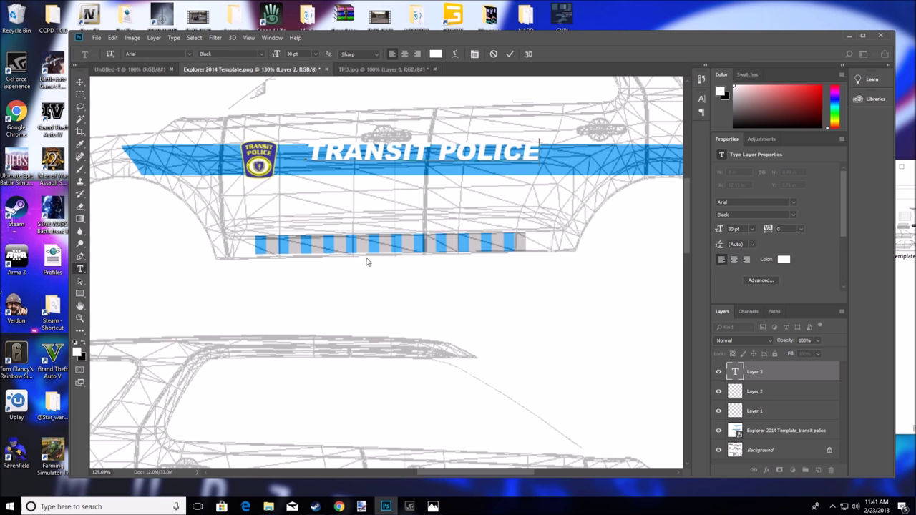
mouse_move(484, 176)
left_mouse_down()
mouse_move(482, 188)
mouse_move(475, 184)
left_mouse_up()
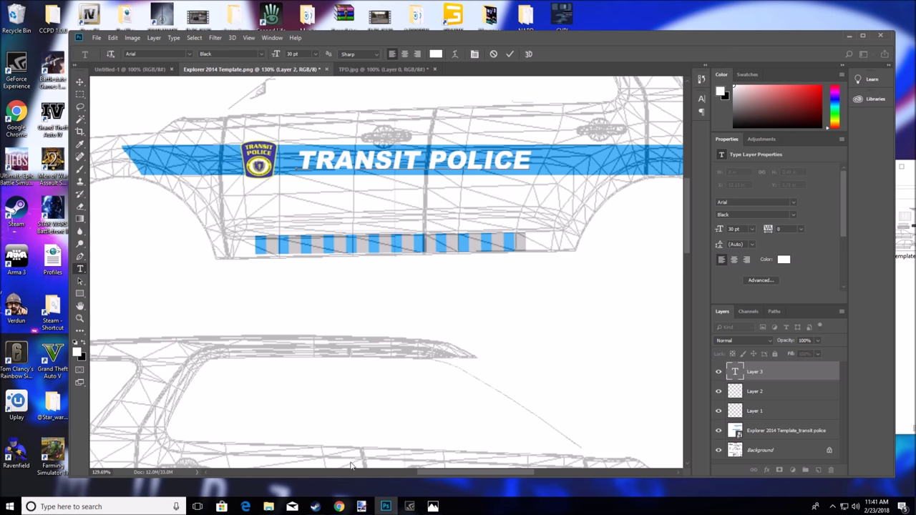
Compare with the Chrome reference photo and shift the TRANSIT POLICE text closer to the patch
left_click(338, 506)
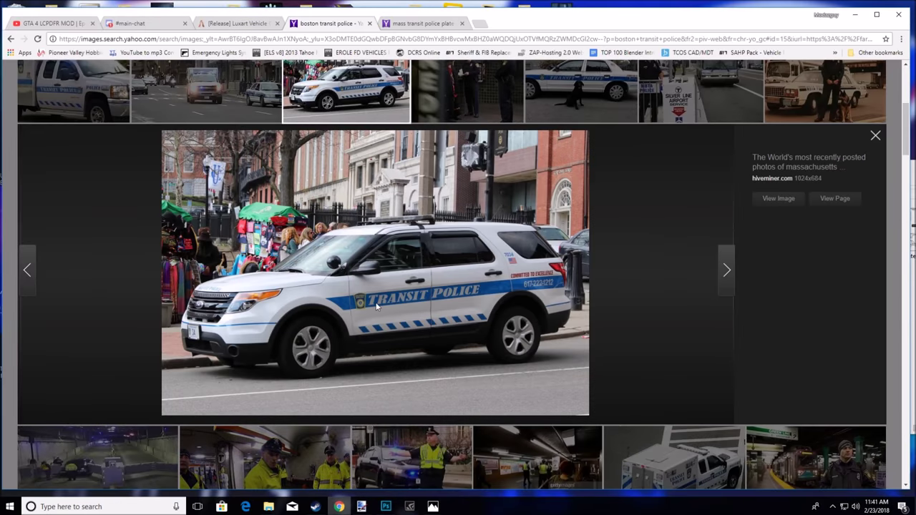
left_click(855, 15)
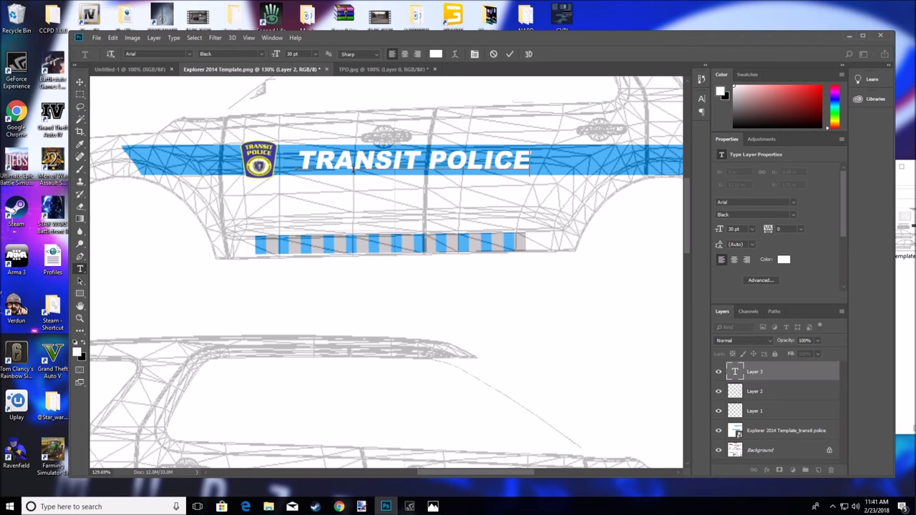
left_click_drag(366, 191, 353, 194)
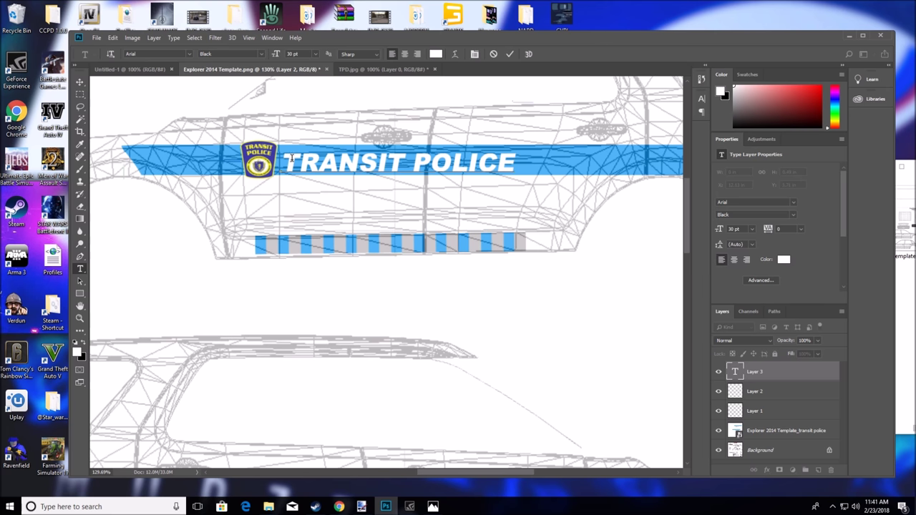
left_click(338, 506)
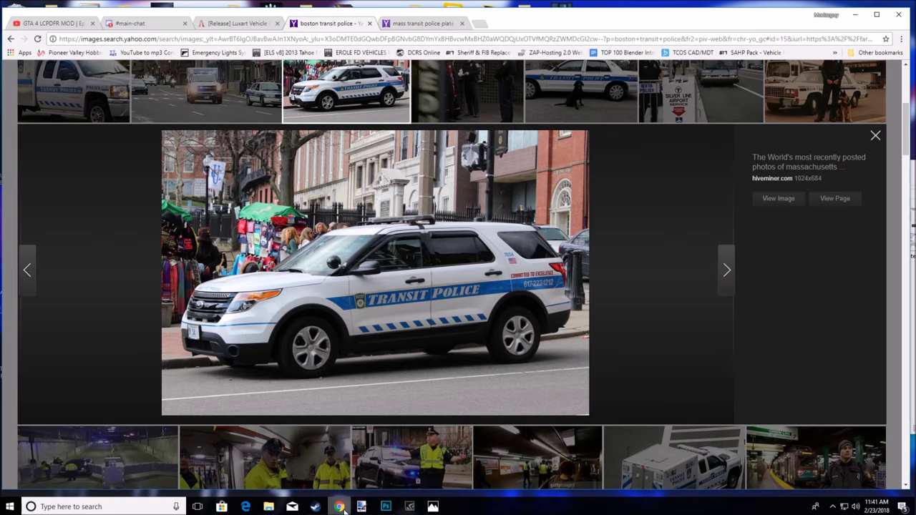
left_click(855, 15)
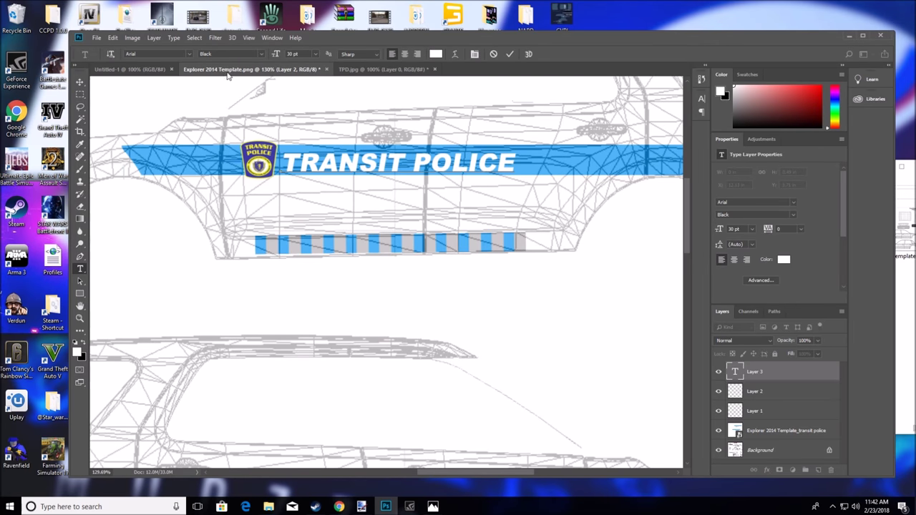
left_click_drag(289, 169, 523, 168)
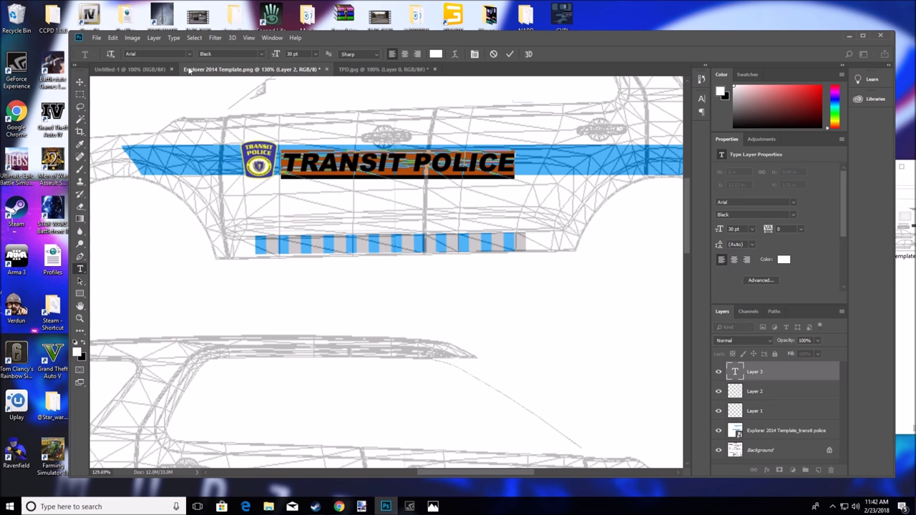
Try Comic Sans MS on the TRANSIT POLICE text and compare it with the reference photo
left_click(190, 54)
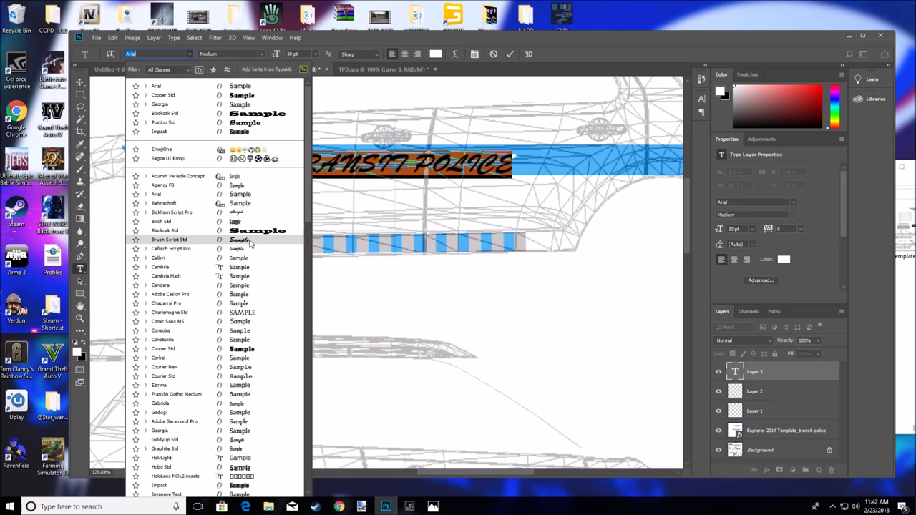
left_click(249, 324)
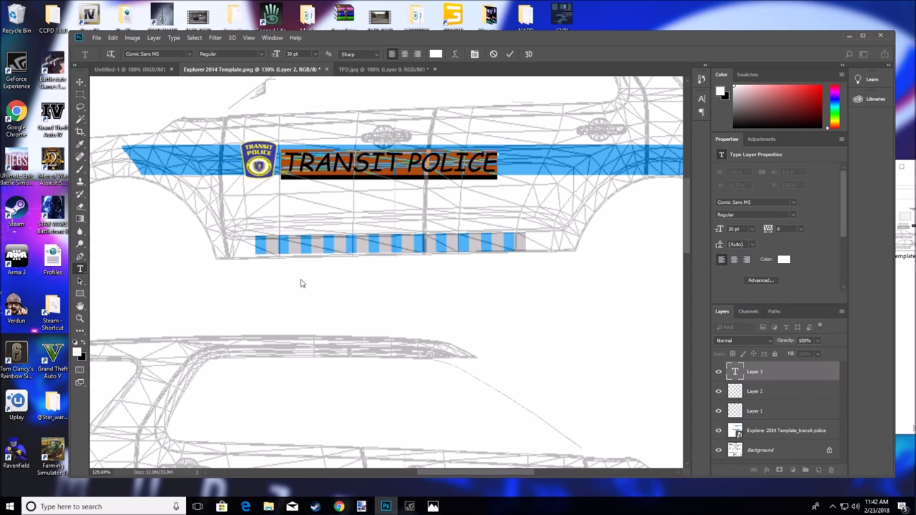
left_click(500, 164)
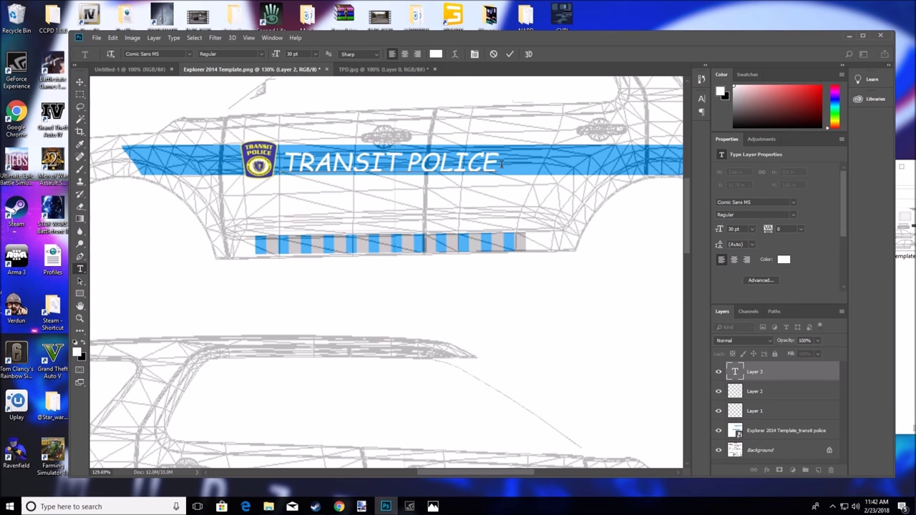
left_click(341, 508)
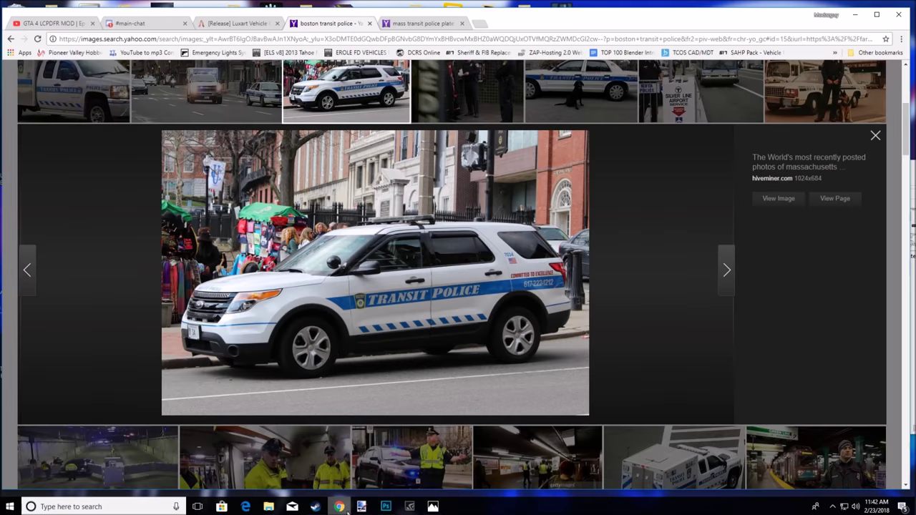
left_click(855, 14)
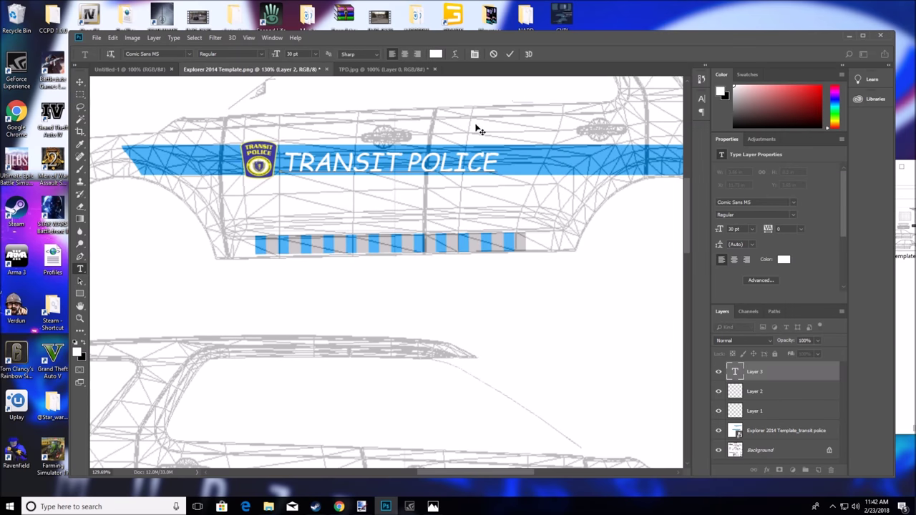
left_click_drag(496, 163, 281, 163)
Switch the TRANSIT POLICE text to Hobo Std and check it against the reference
left_click(187, 54)
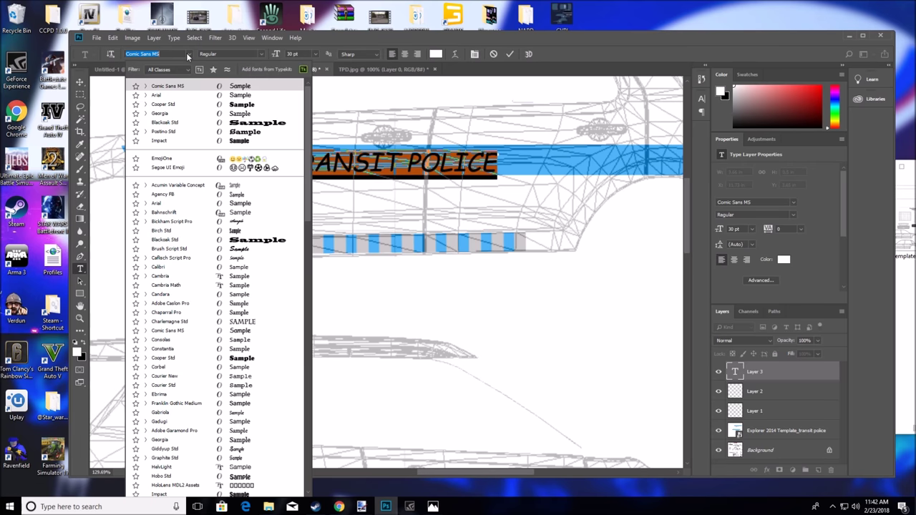
left_click(244, 476)
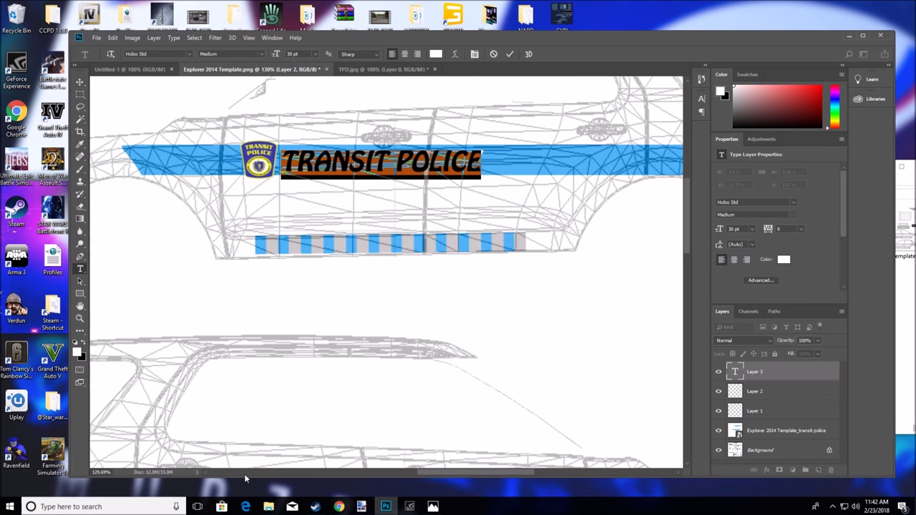
left_click(339, 505)
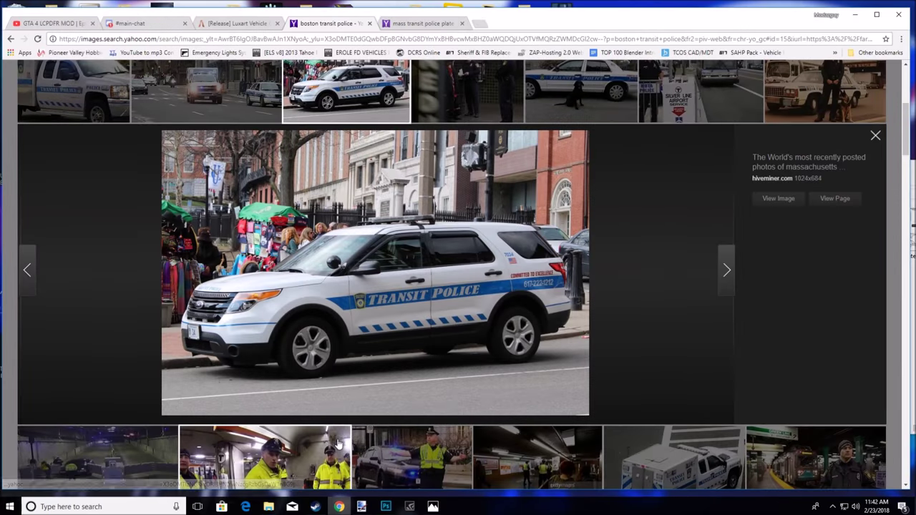
left_click(856, 15)
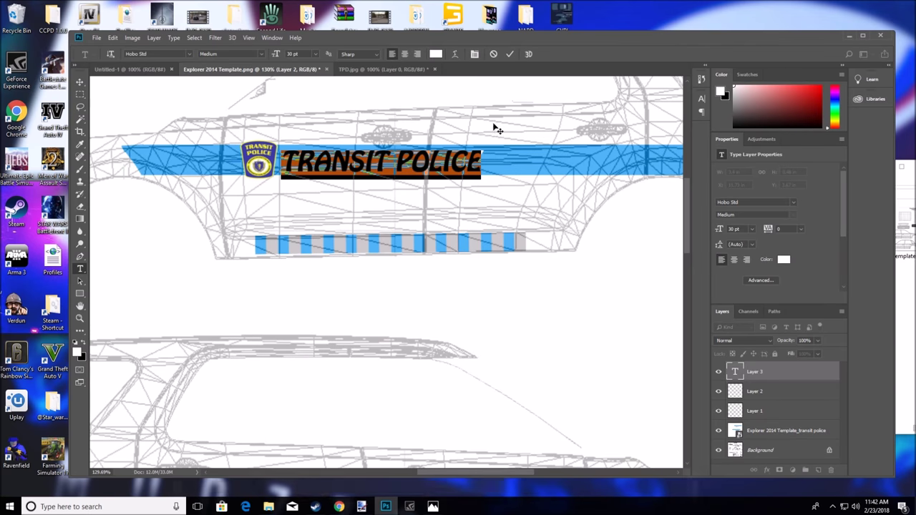
left_click(489, 160)
left_click_drag(484, 161, 280, 161)
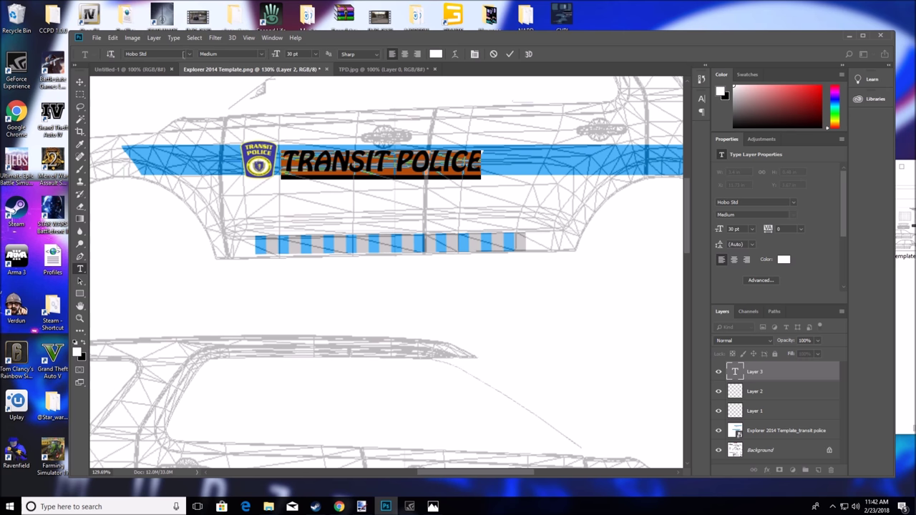
Change the TRANSIT POLICE font back to Comic Sans MS and compare with the reference photo
left_click(189, 53)
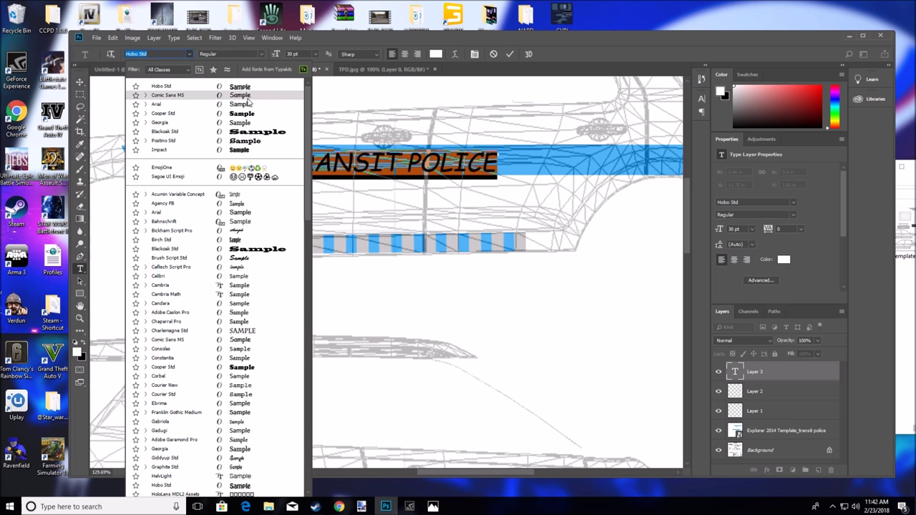
left_click(247, 98)
left_click(503, 164)
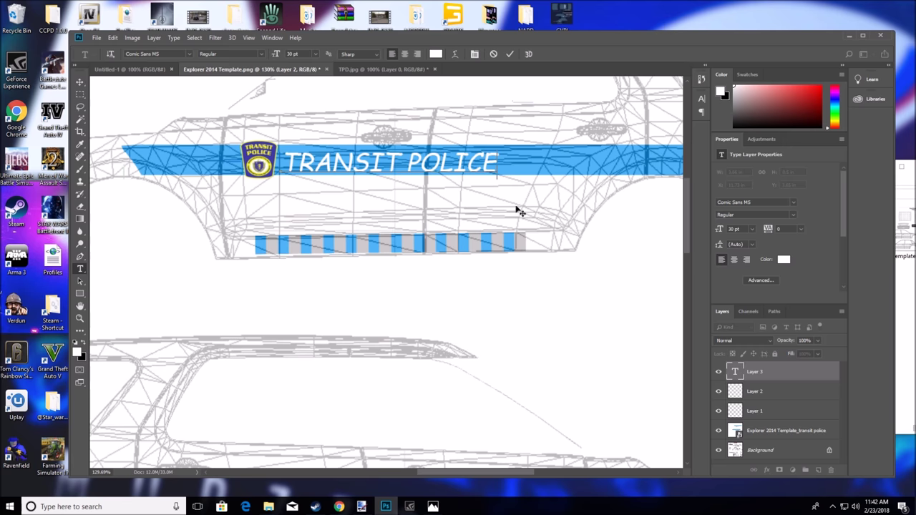
left_click(338, 507)
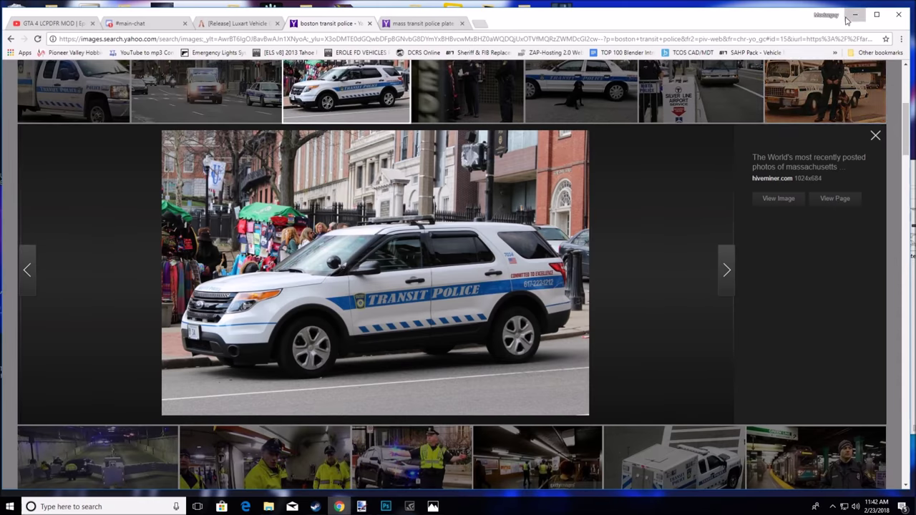
left_click(855, 14)
left_click_drag(504, 159, 312, 162)
left_click_drag(296, 161, 399, 164)
left_click_drag(501, 163, 281, 164)
Set the Comic Sans MS lettering to Bold and check it against the police SUV photo
left_click(260, 55)
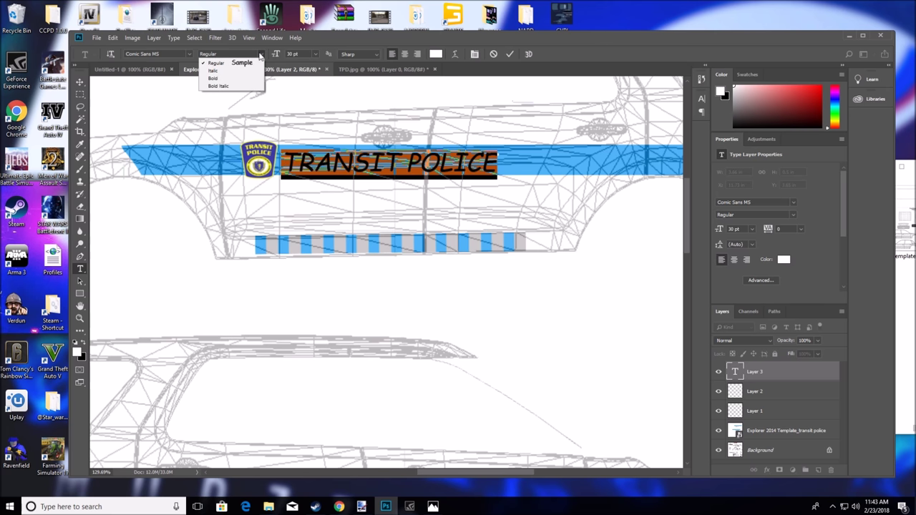
left_click(191, 53)
left_click(192, 52)
left_click(192, 52)
left_click(265, 55)
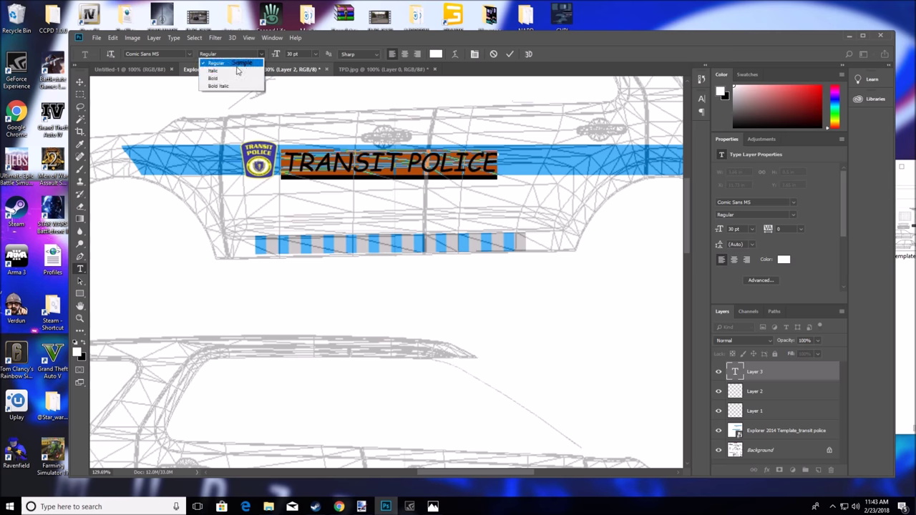
left_click(229, 84)
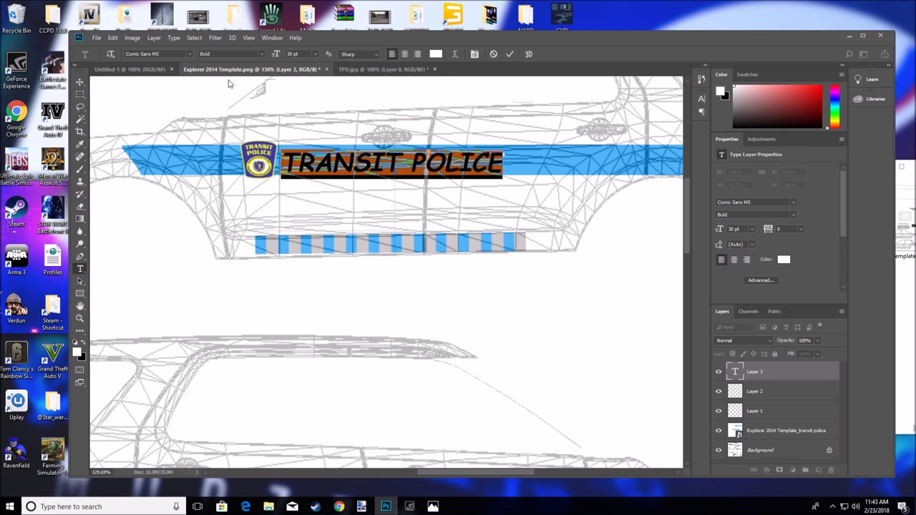
left_click(503, 166)
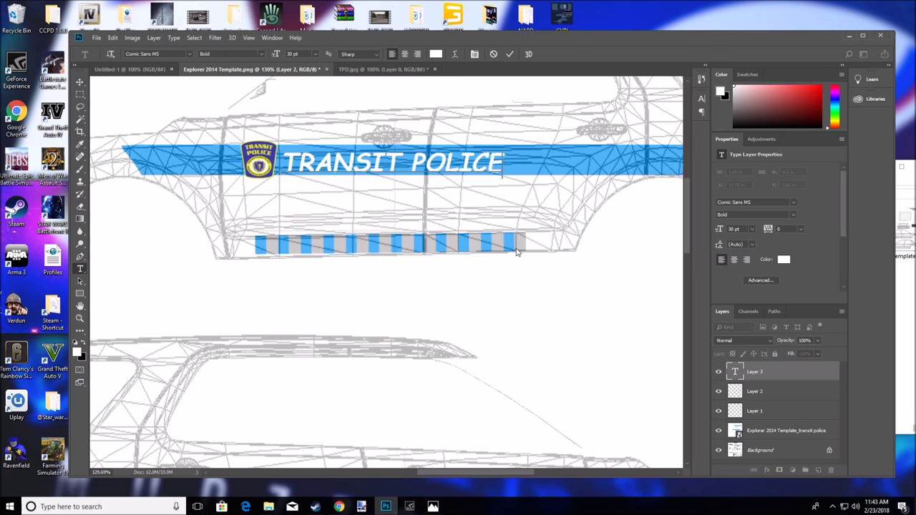
left_click(340, 507)
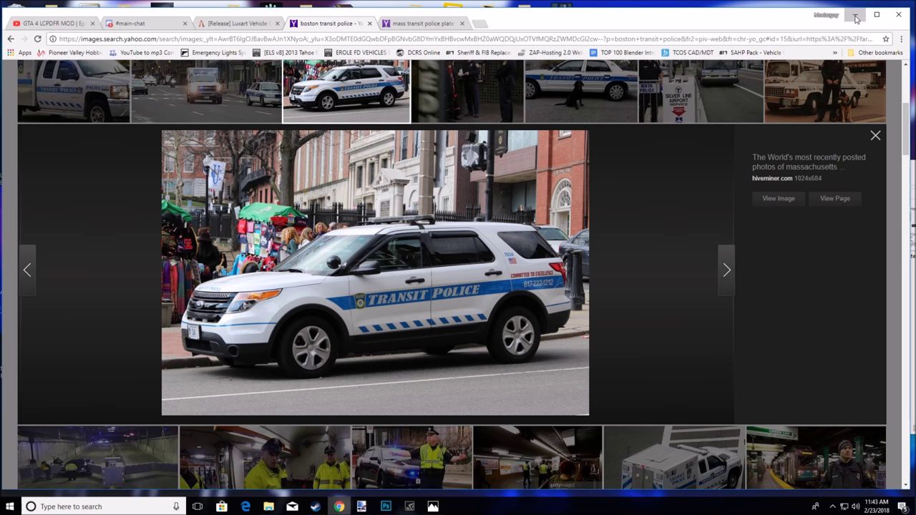
left_click(856, 18)
left_click(187, 53)
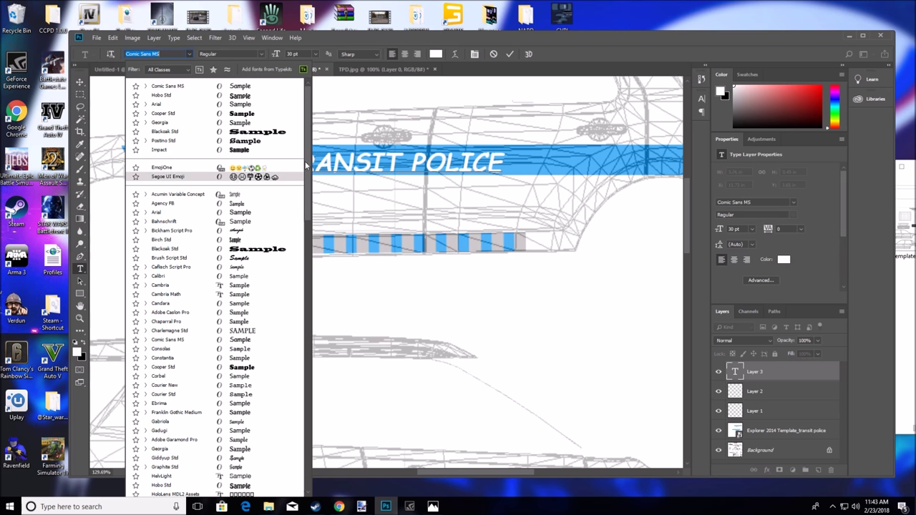
Slide TRANSIT POLICE further right along the blue stripe and try Consolas and other fonts
key("Return")
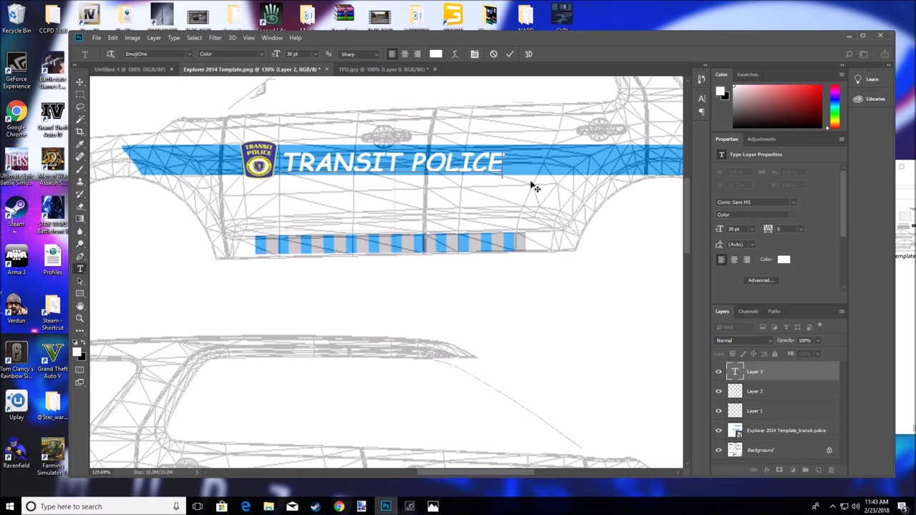
left_click_drag(496, 184, 565, 180)
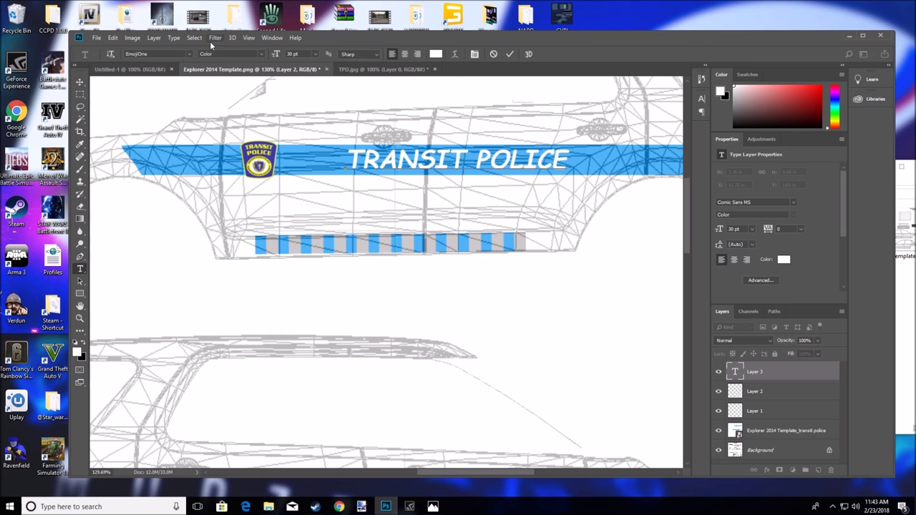
left_click(189, 54)
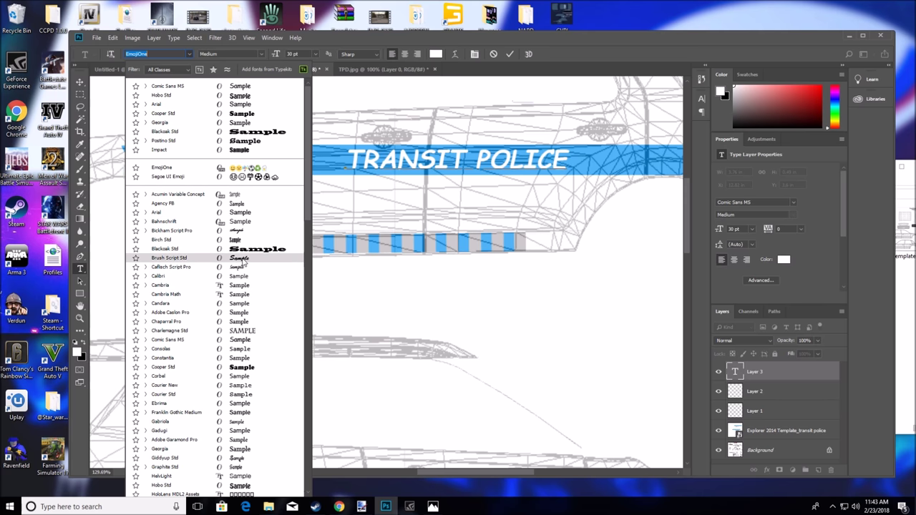
left_click(243, 349)
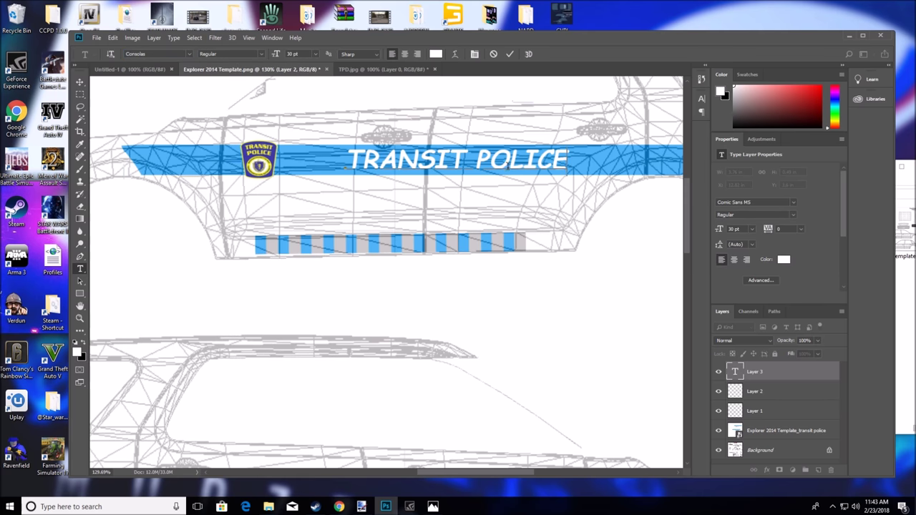
left_click_drag(565, 162, 344, 162)
left_click(189, 53)
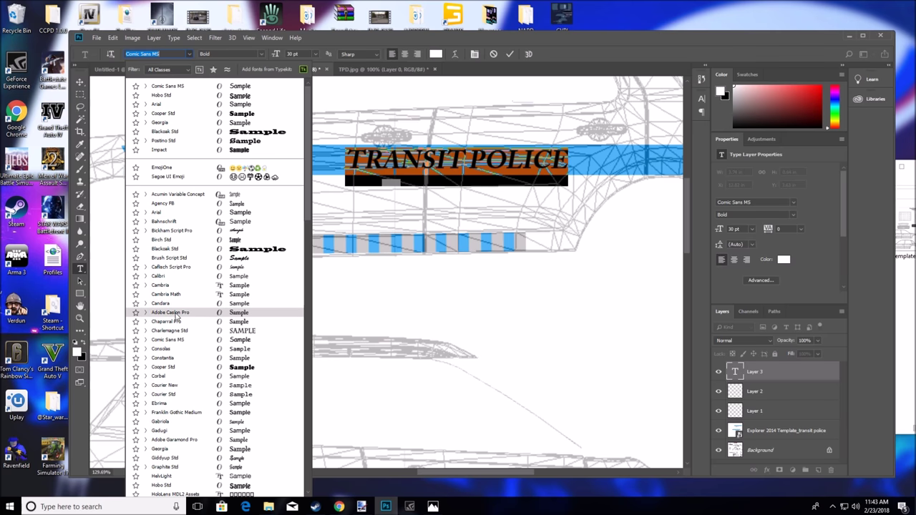
Set TRANSIT POLICE in Adobe Caslon Pro, move it beside the patch, and compare with the reference
left_click(176, 316)
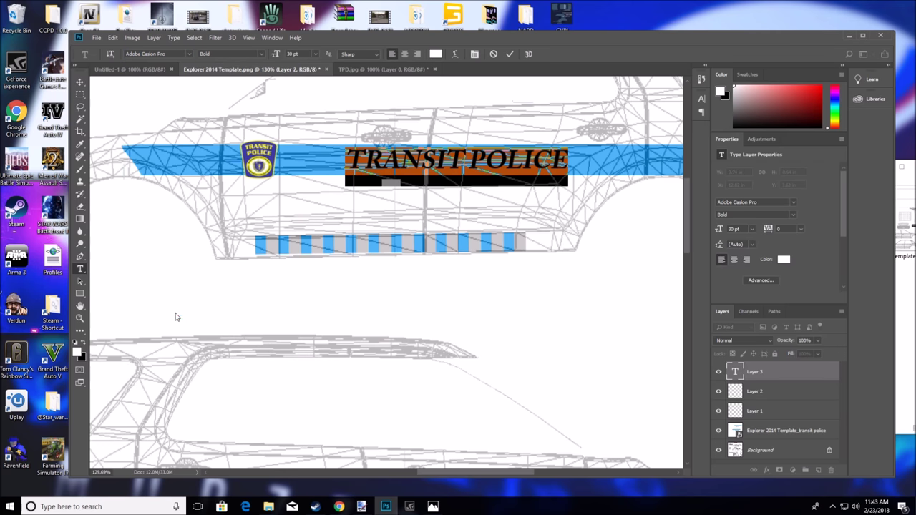
left_click_drag(568, 190, 503, 197)
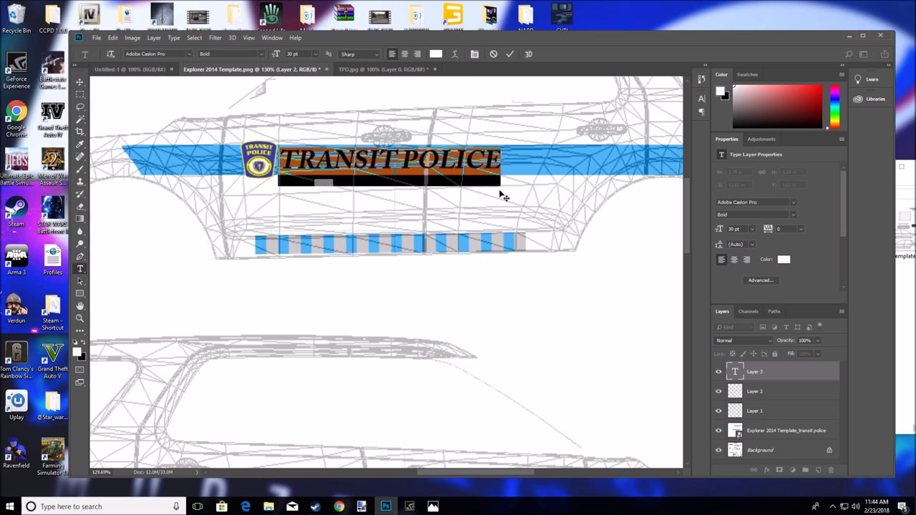
left_click(339, 505)
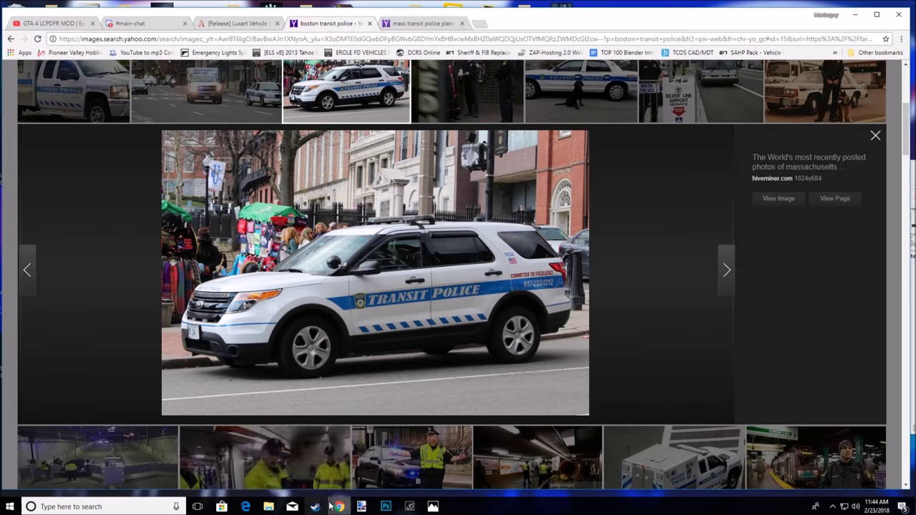
left_click(857, 15)
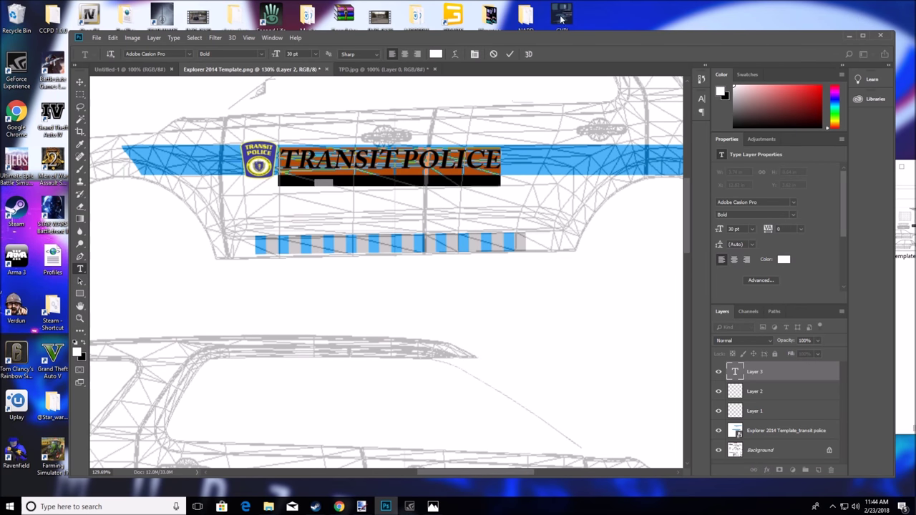
Keep Adobe Caslon Pro Bold and shift the text further right along the stripe
left_click(189, 51)
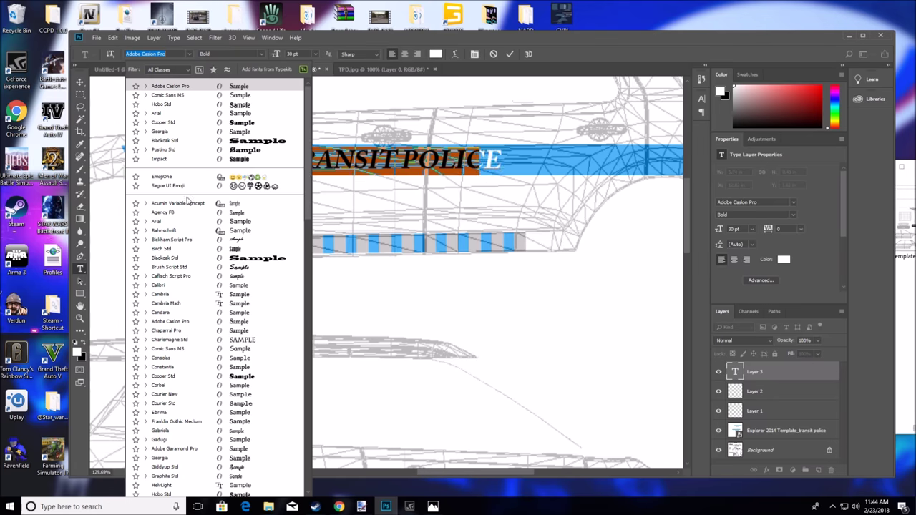
scroll(307, 183, "down", 8)
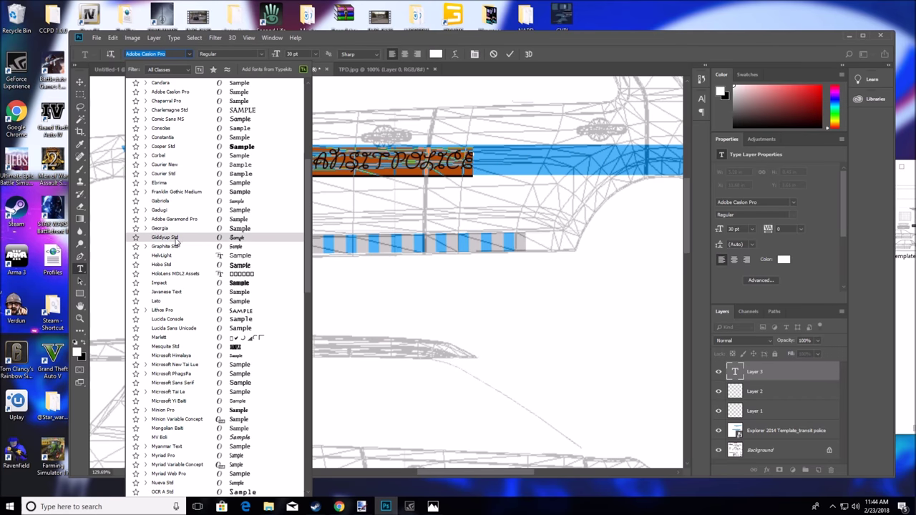
left_click(435, 183)
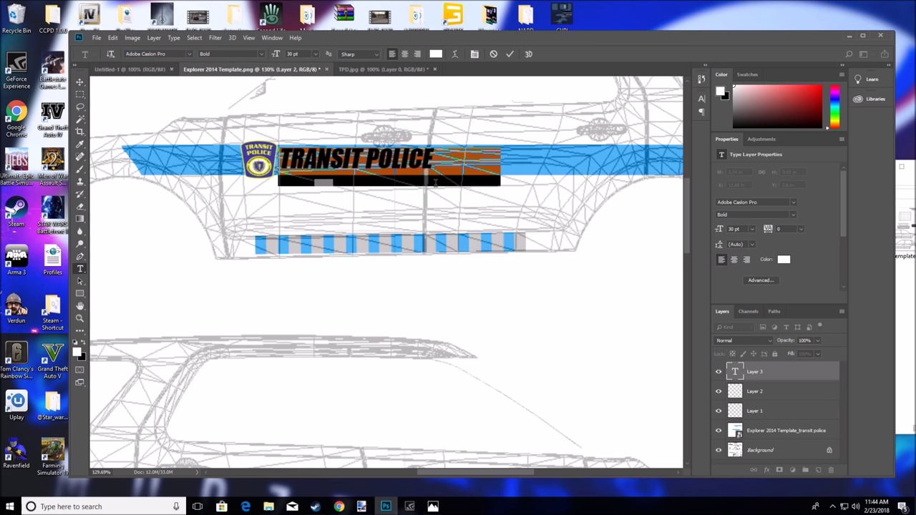
left_click_drag(443, 207, 503, 206)
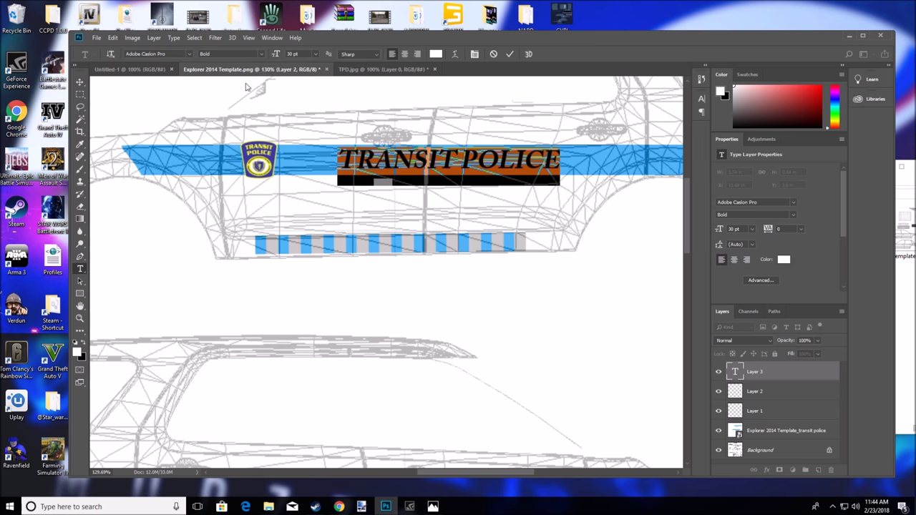
left_click(188, 54)
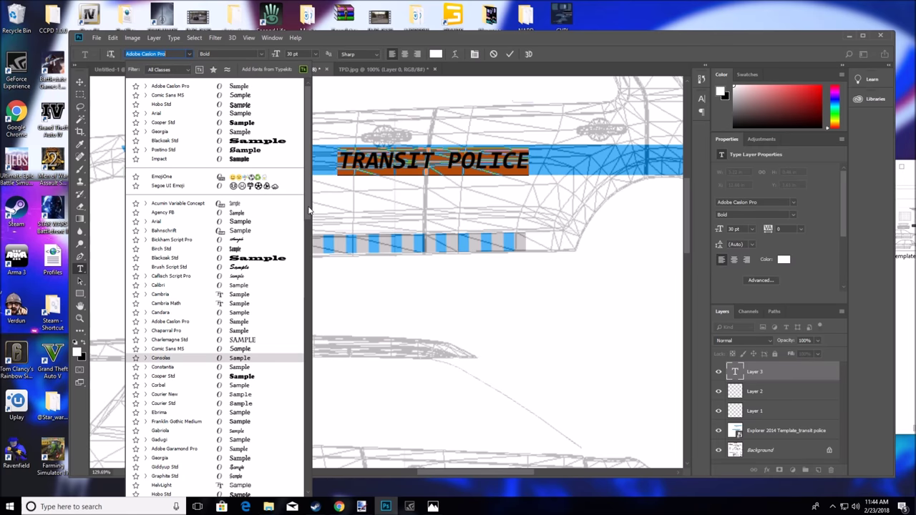
Set the lettering in Stencil Std, place it right beside the badge, and check the reference photo
scroll(304, 266, "down", 2)
scroll(304, 266, "down", 2)
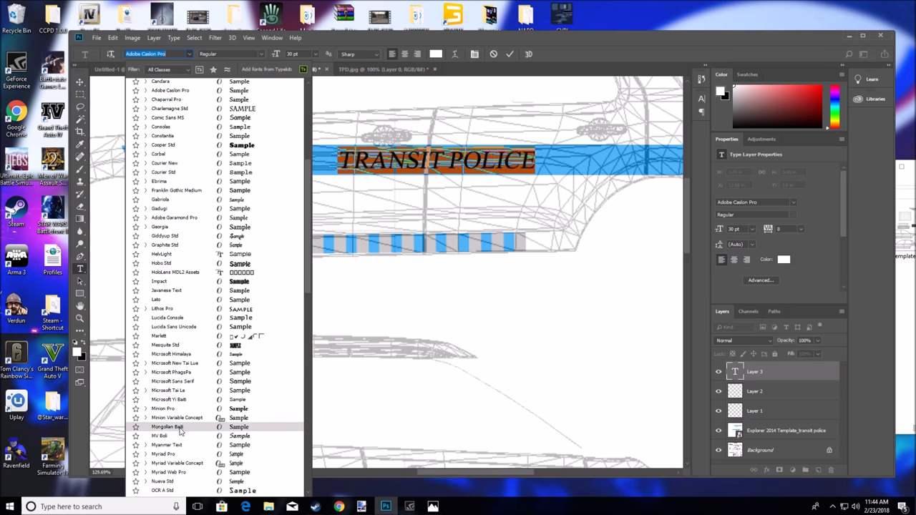
scroll(180, 457, "down", 5)
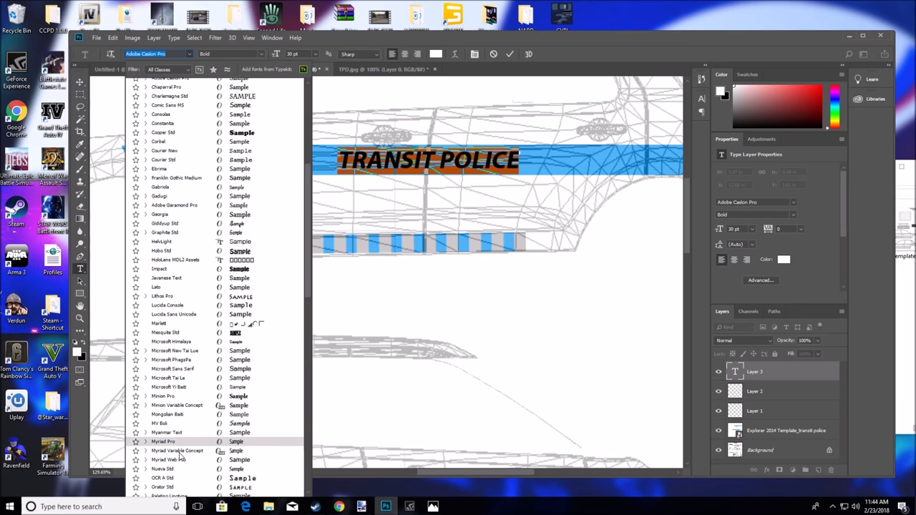
scroll(180, 457, "down", 2)
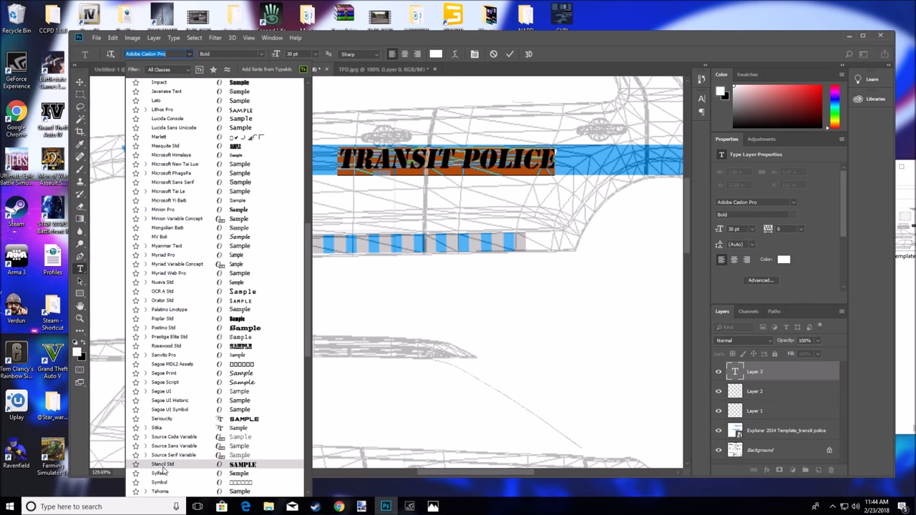
left_click(163, 466)
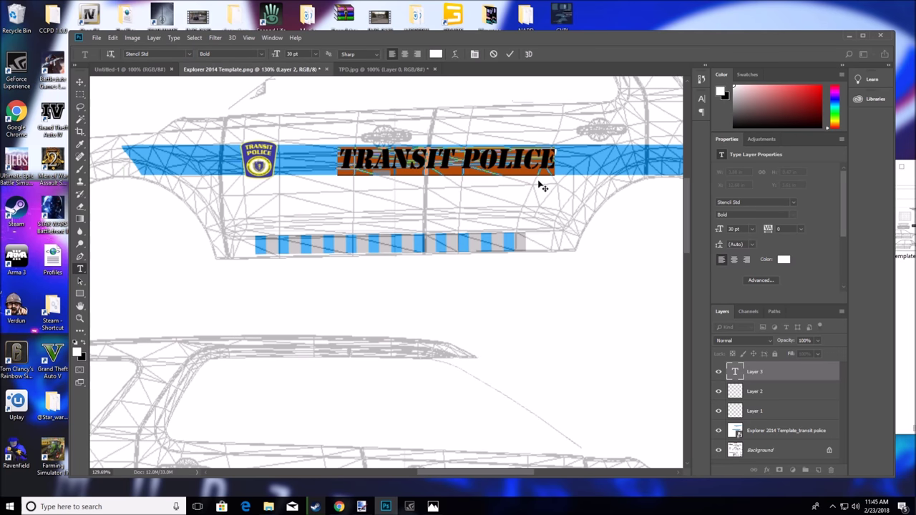
left_click_drag(552, 195, 498, 196)
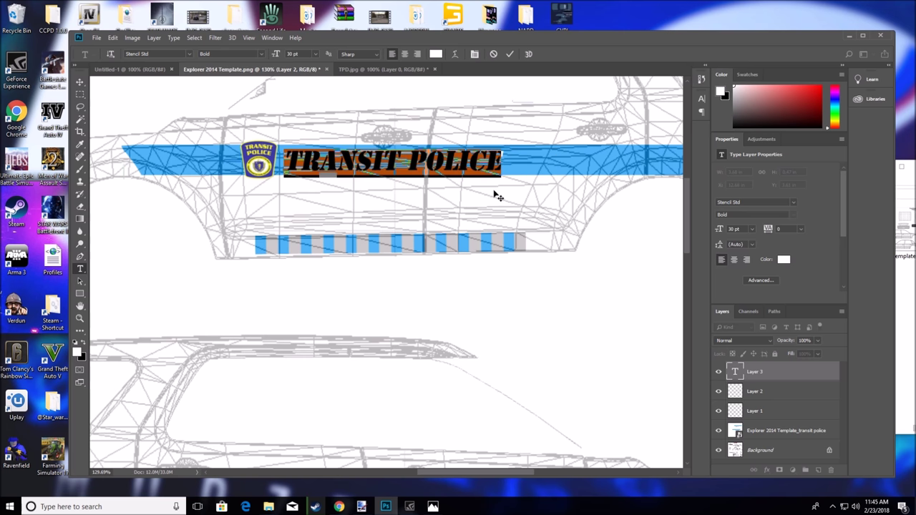
left_click(339, 507)
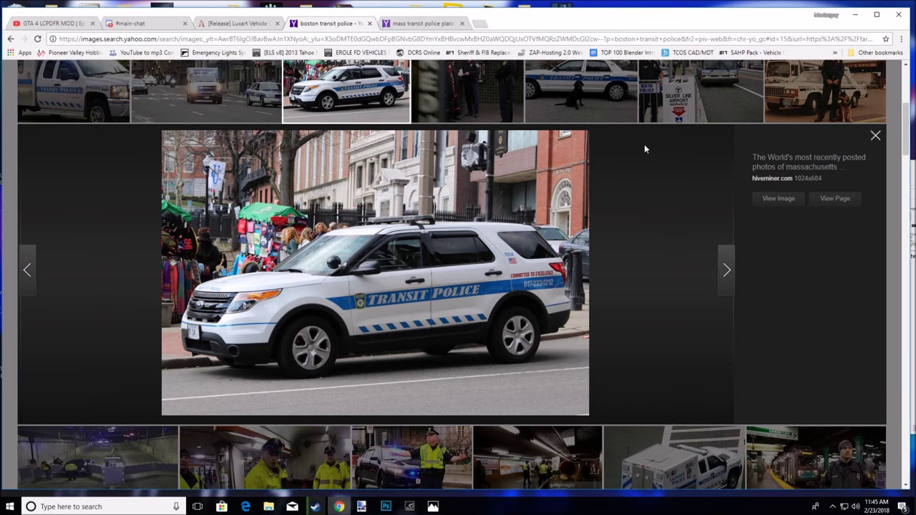
left_click(854, 15)
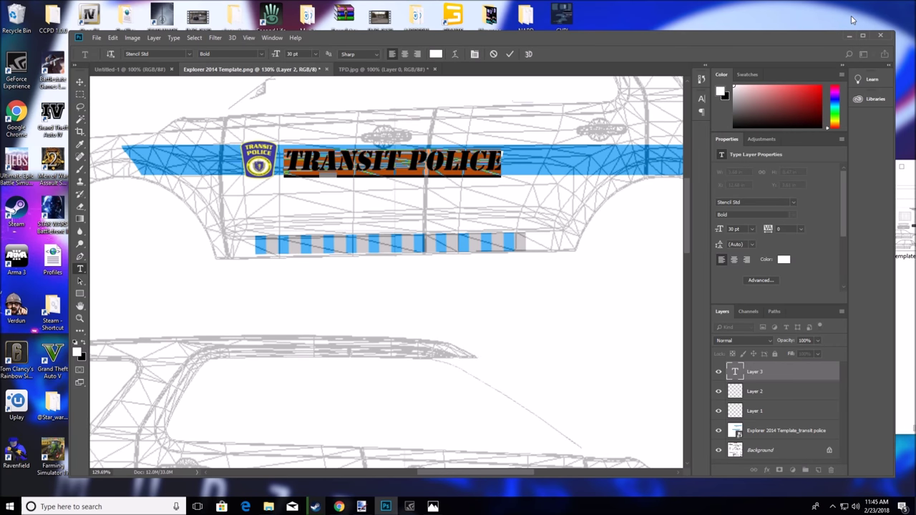
Recolour the TRANSIT POLICE lettering a pale grey-pink and compare it with the reference photo
left_click(509, 159)
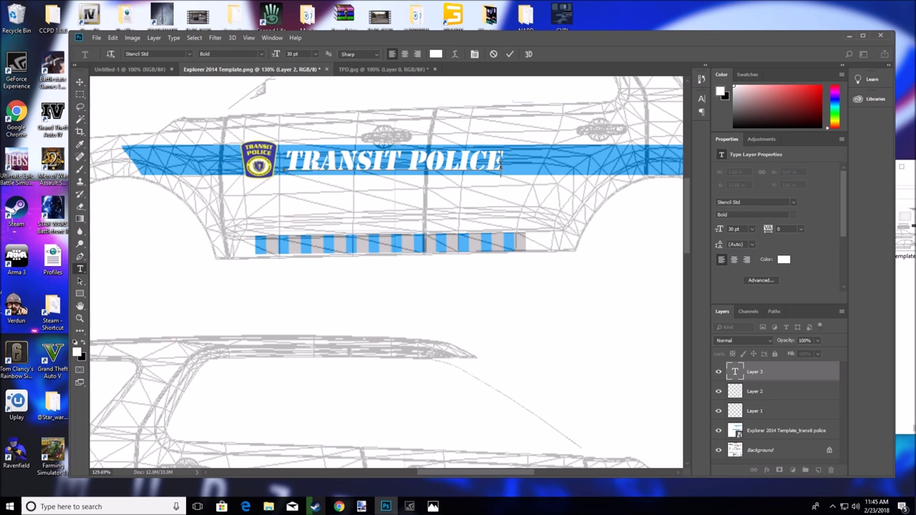
left_click_drag(503, 163, 284, 163)
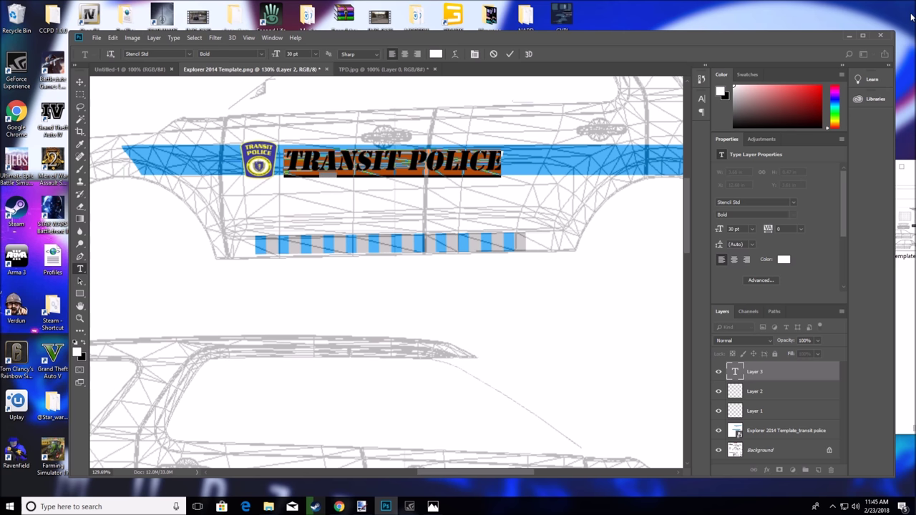
left_click(737, 94)
left_click_drag(737, 96, 736, 89)
left_click(504, 165)
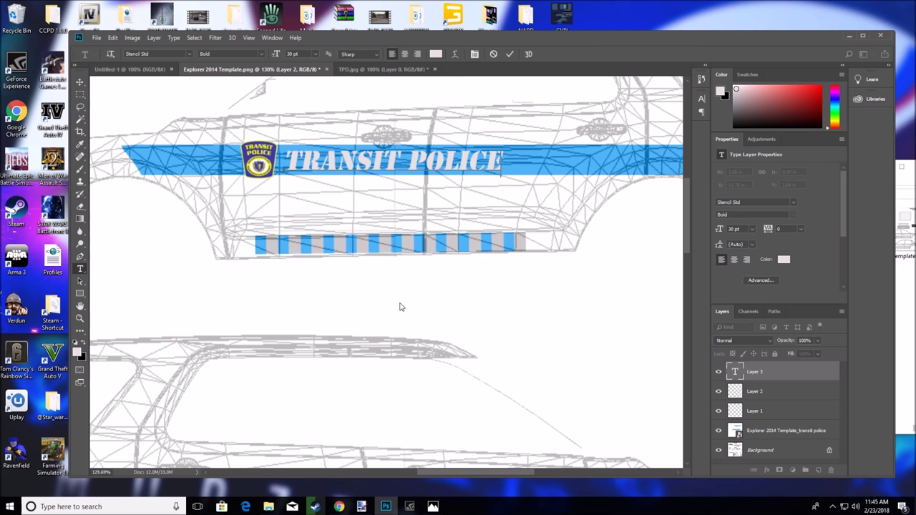
left_click(338, 506)
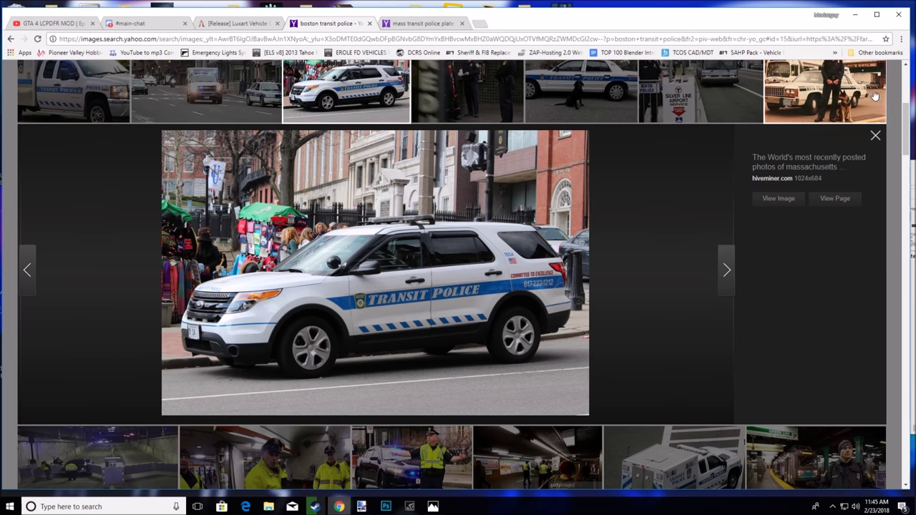
left_click(855, 14)
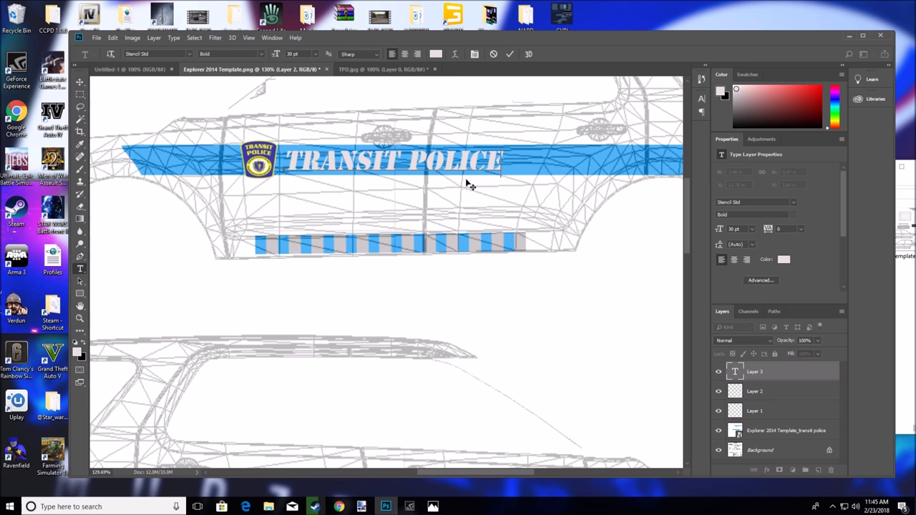
Commit the lettering and duplicate the TRANSIT POLICE text layer with Ctrl+J
left_click(784, 392)
left_click(776, 375)
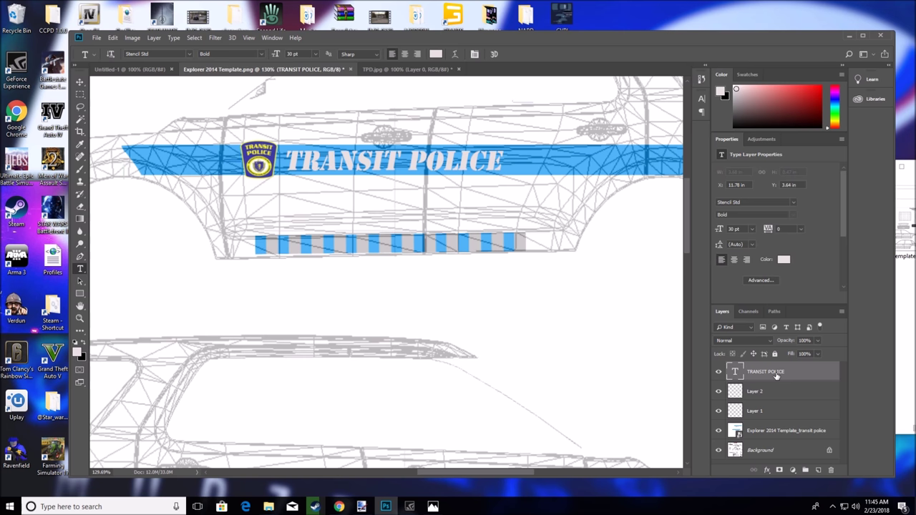
key("ctrl+j")
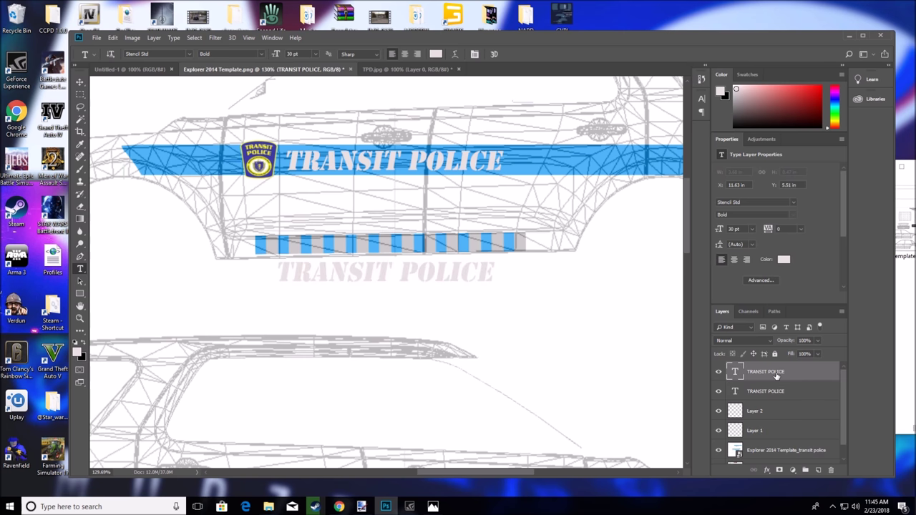
scroll(395, 314, "down", 3)
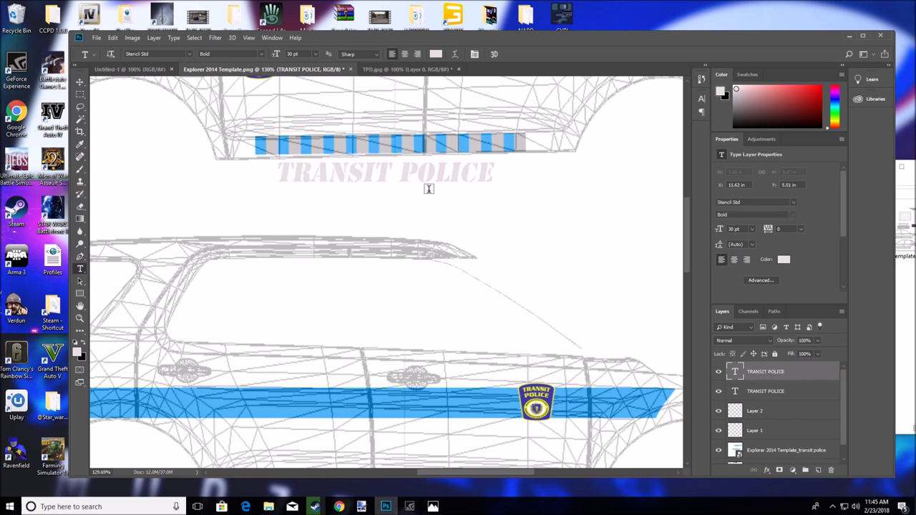
Delete the stray empty Layer 3 and move the copied text onto the lower stripe beside the badge
left_click(428, 189)
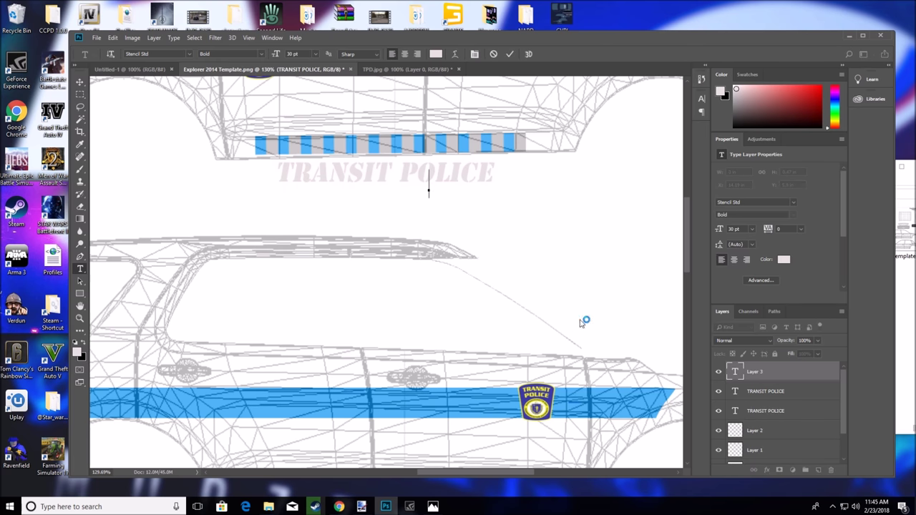
left_click(771, 373)
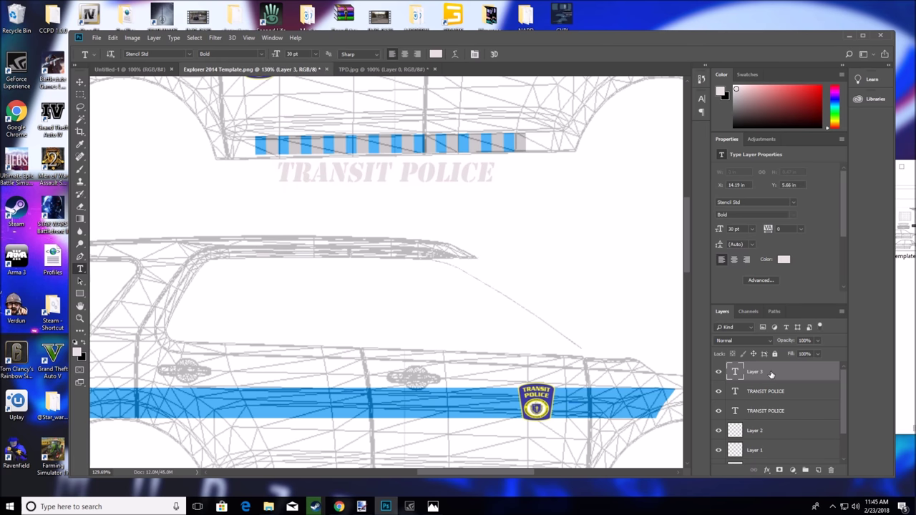
left_click(831, 470)
left_click(422, 186)
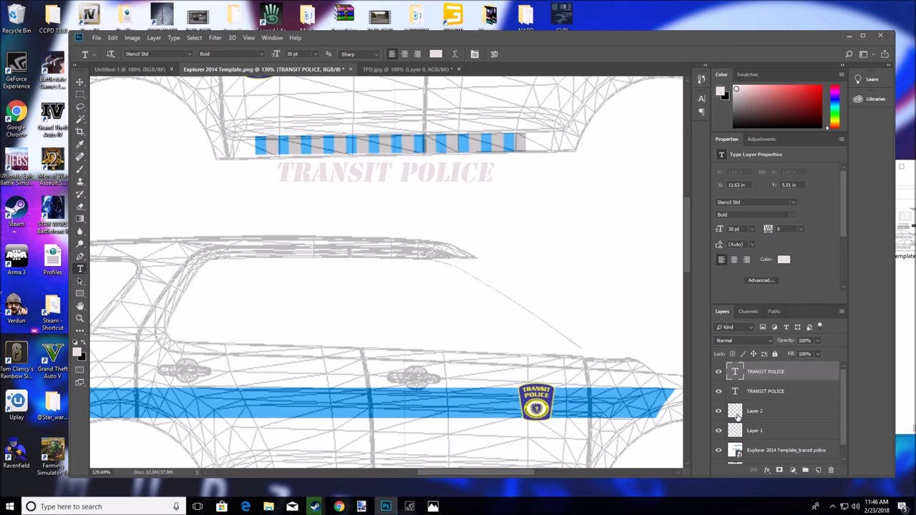
left_click(79, 81)
left_click_drag(384, 175, 393, 405)
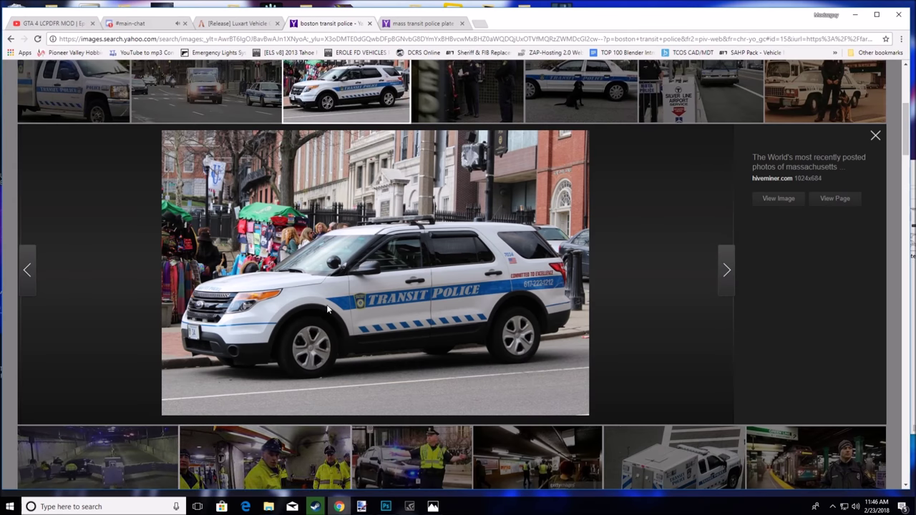
Check the second reference photo, then nudge the lower TRANSIT POLICE text slightly into alignment
scroll(336, 292, "up", 3)
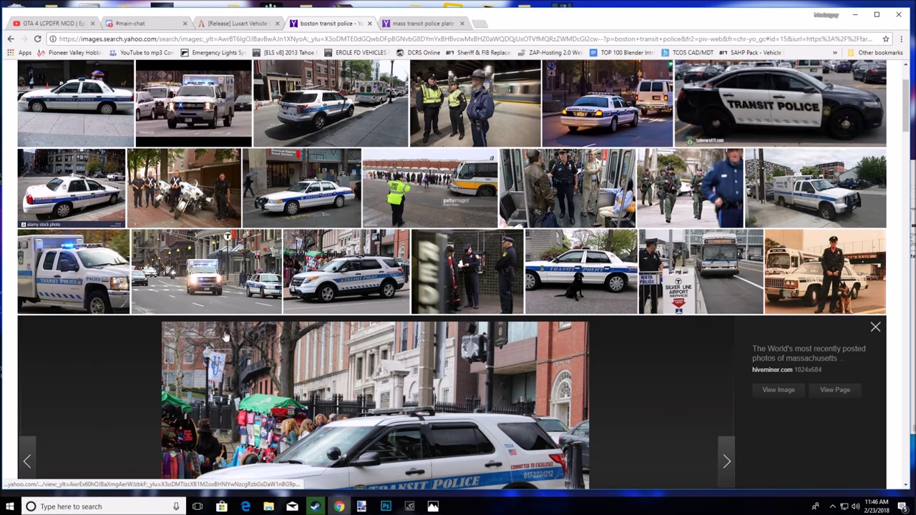
left_click(362, 507)
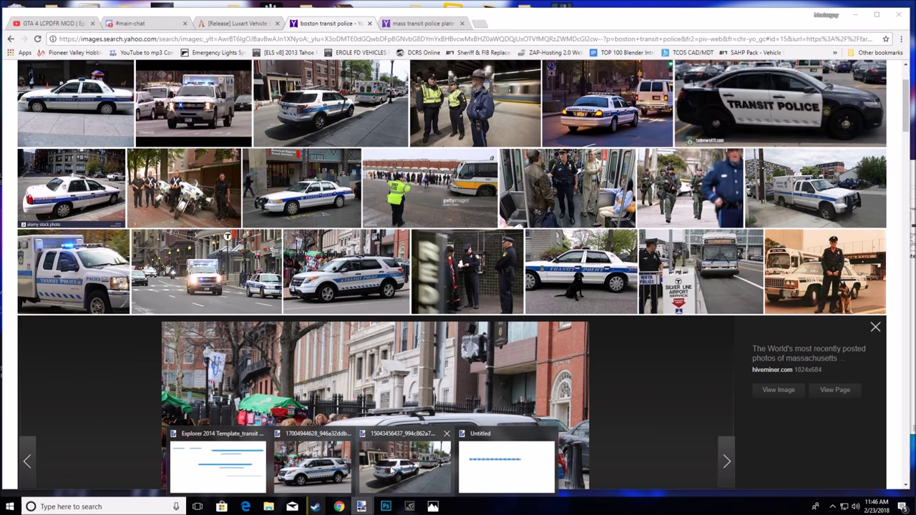
left_click(391, 467)
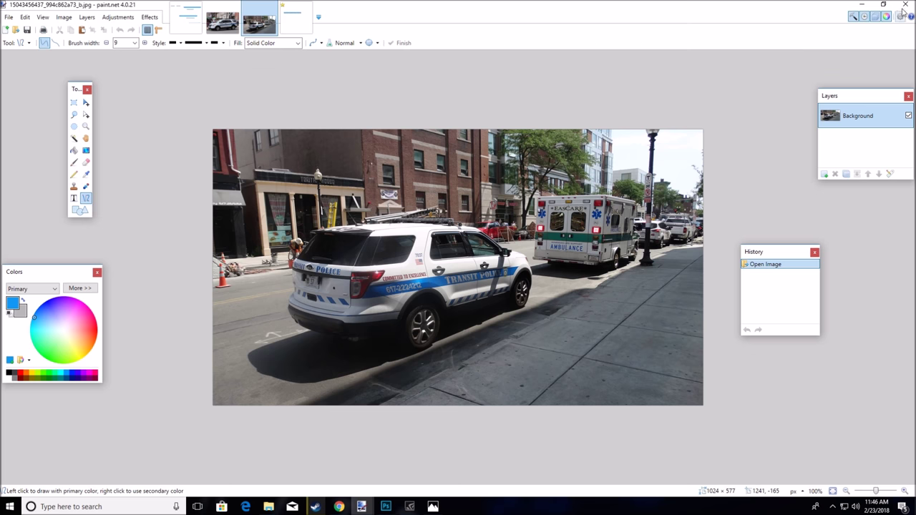
left_click(867, 4)
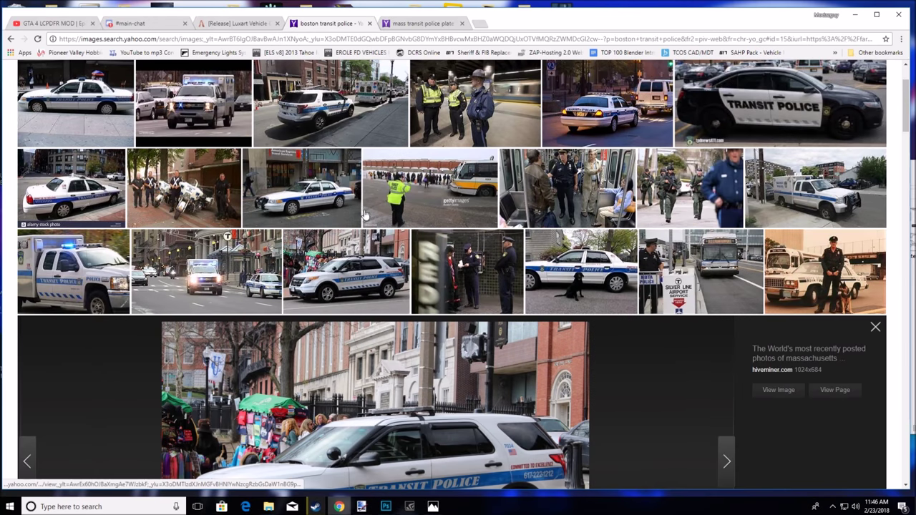
left_click(384, 506)
left_click_drag(370, 409, 366, 407)
Scroll the canvas to the rear of the car's blue stripe with the Horizontal Type tool ready
scroll(229, 331, "down", 3)
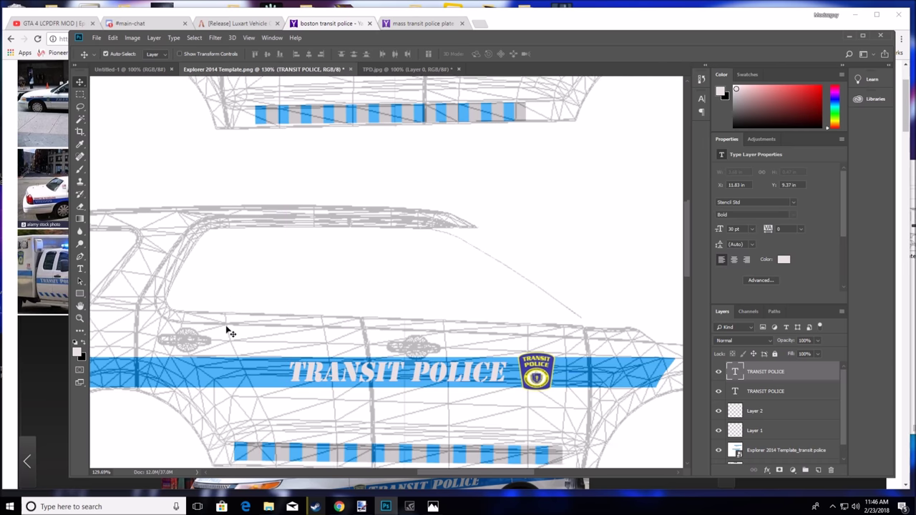
scroll(229, 331, "down", 10)
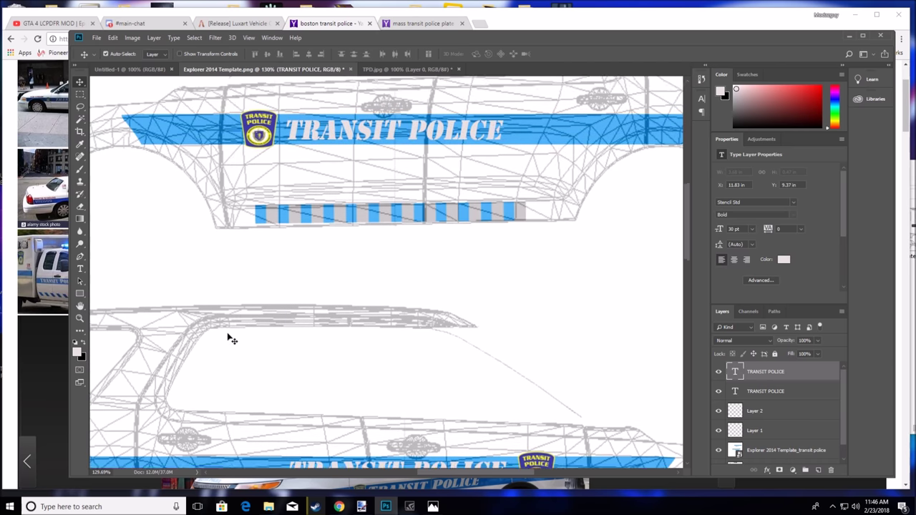
scroll(231, 342, "down", 7)
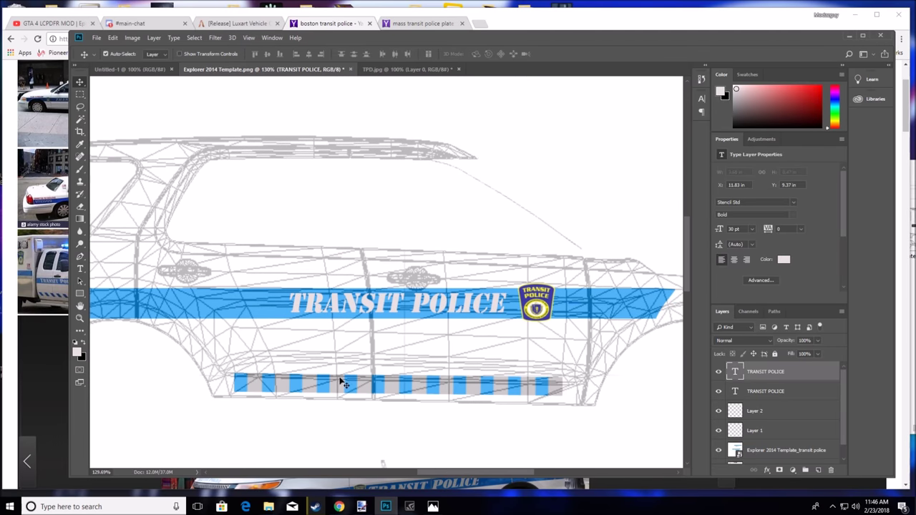
left_click_drag(435, 472, 396, 472)
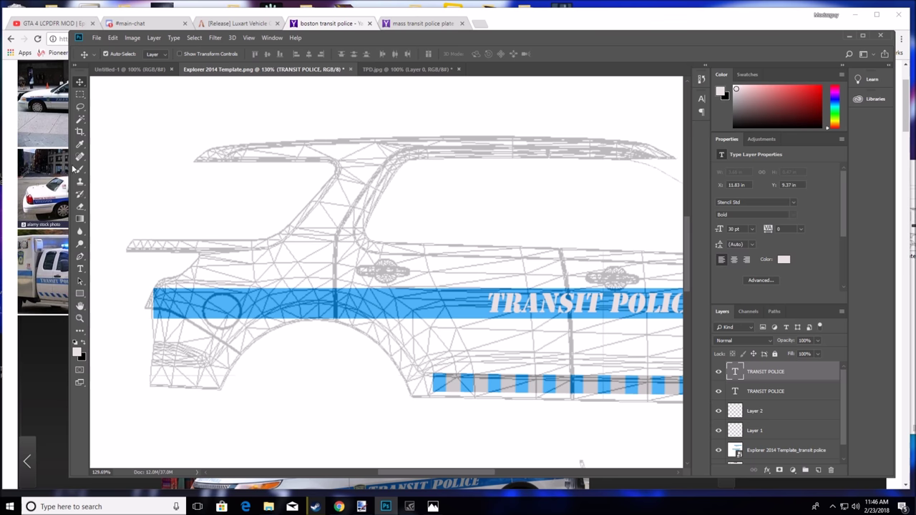
left_click(81, 268)
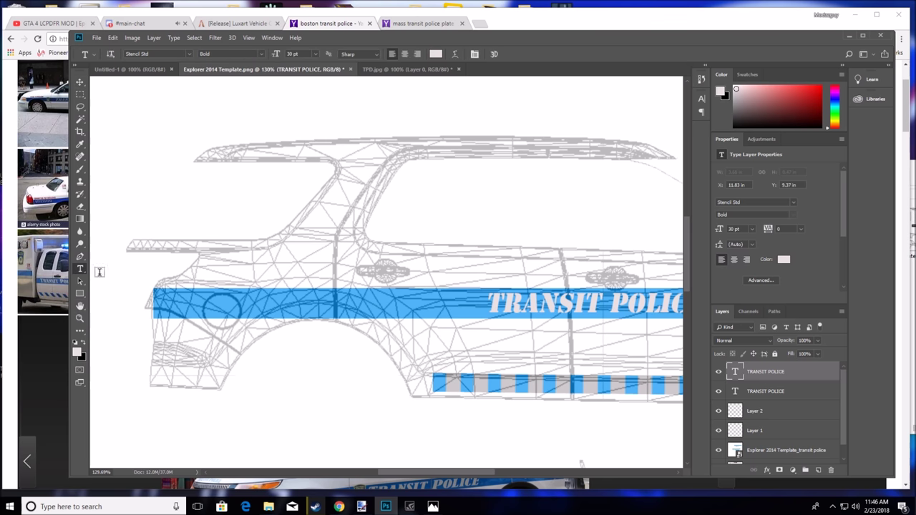
scroll(310, 282, "up", 10)
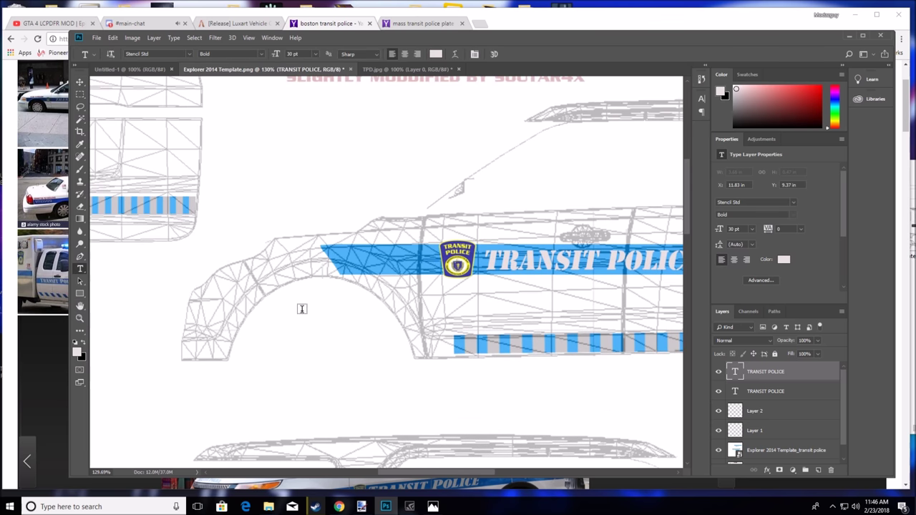
left_click_drag(403, 473, 503, 483)
Type the number 617 on the stripe's rear end and set it in Acumin Variable Concept
left_click(362, 256)
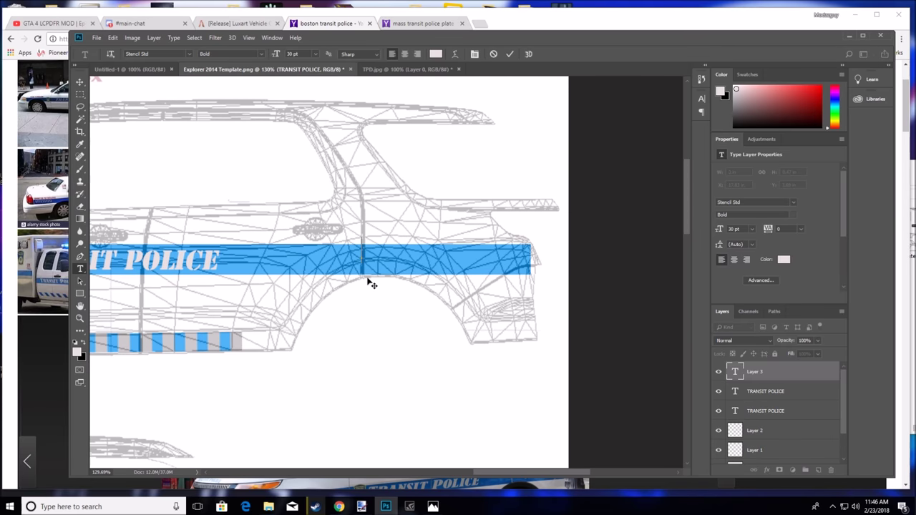
type("617")
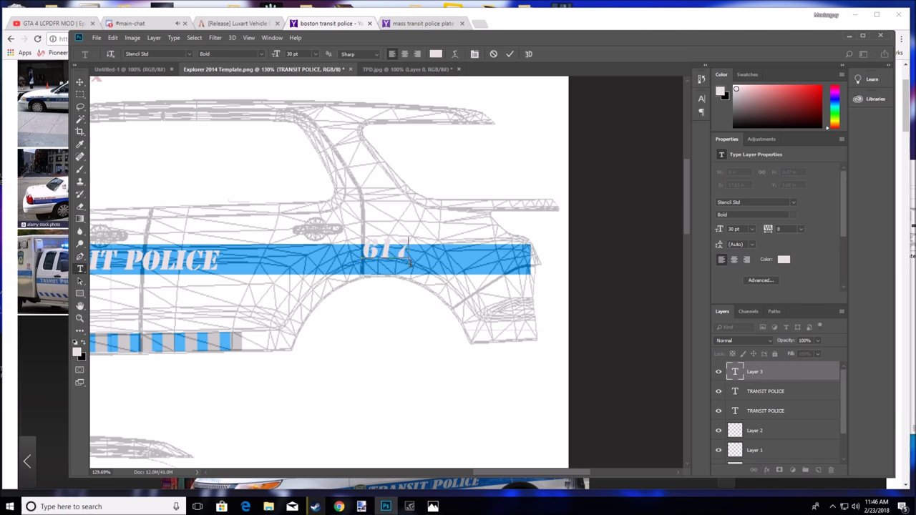
left_click_drag(418, 275, 422, 284)
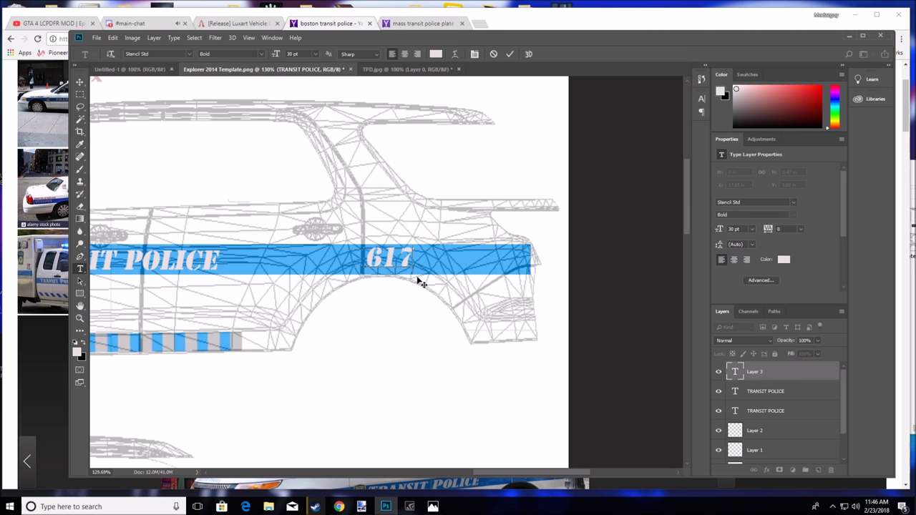
left_click(189, 54)
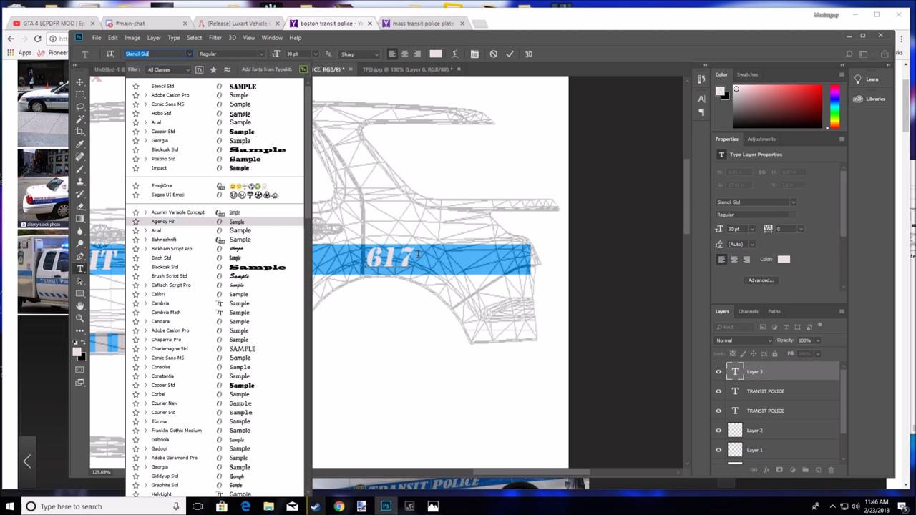
key("Return")
left_click_drag(412, 260, 364, 261)
left_click(189, 54)
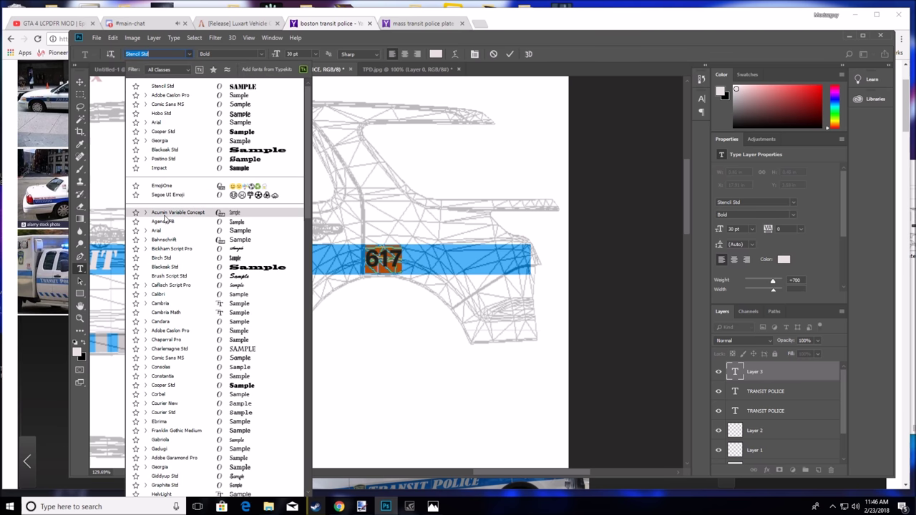
left_click(164, 215)
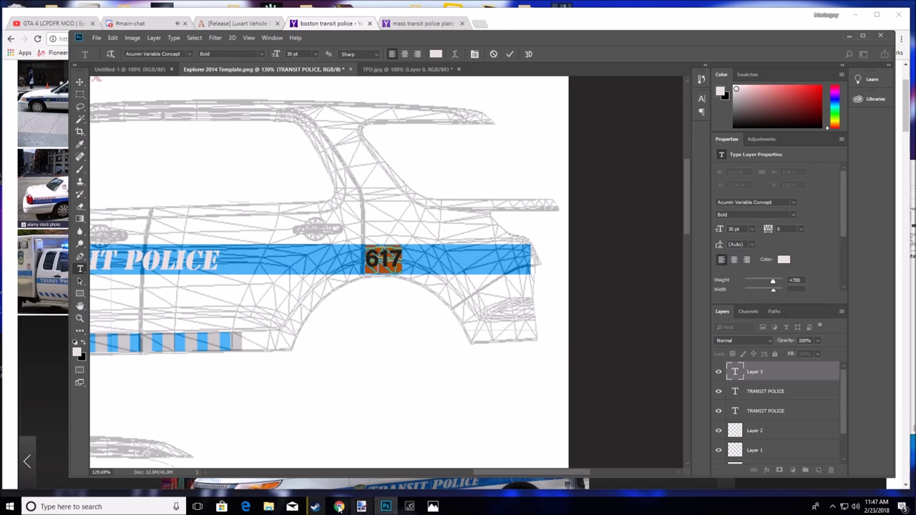
Retype the text as the full phone number, checking it against the reference photos
left_click(338, 506)
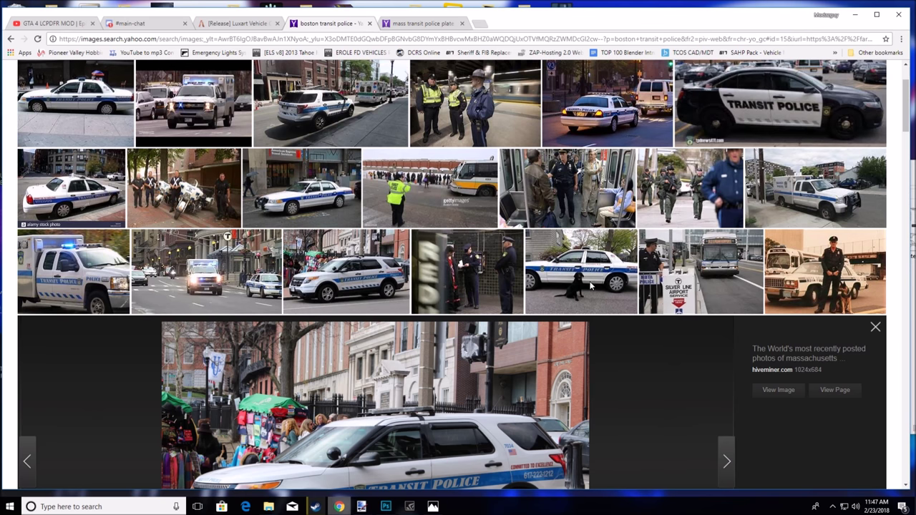
left_click(857, 15)
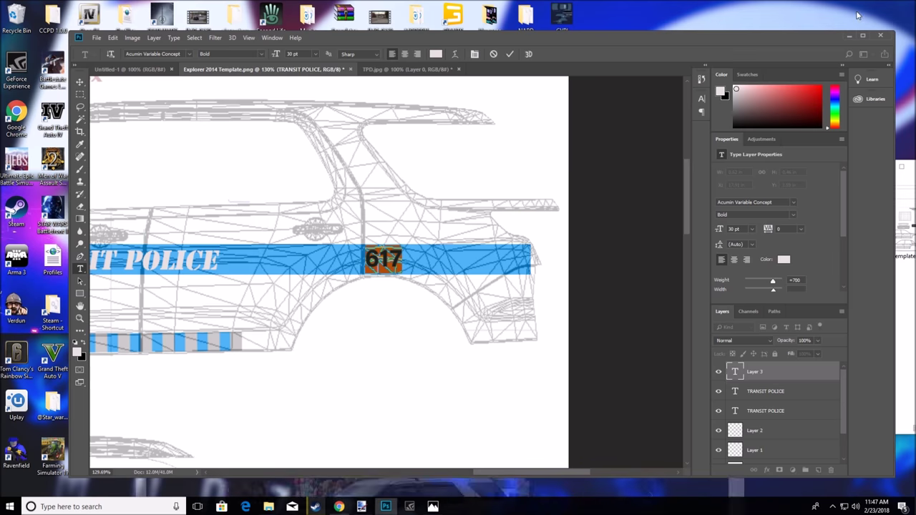
key("BackSpace")
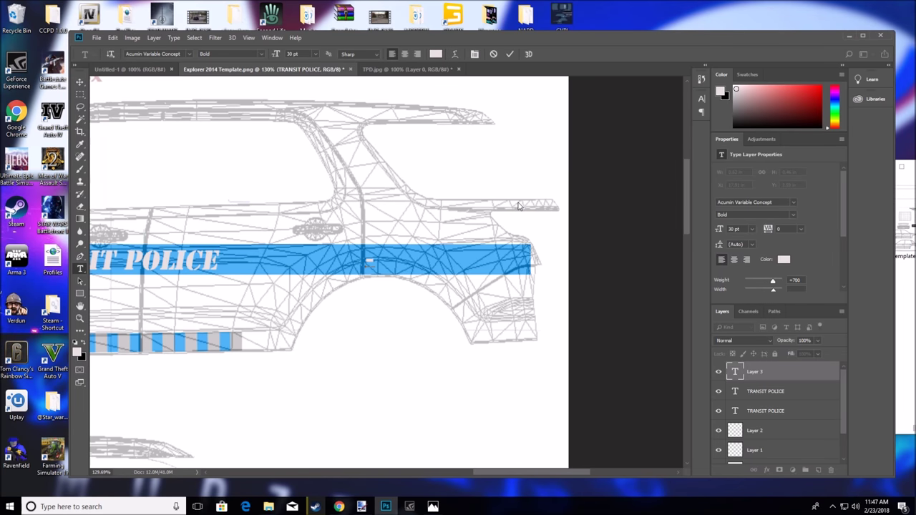
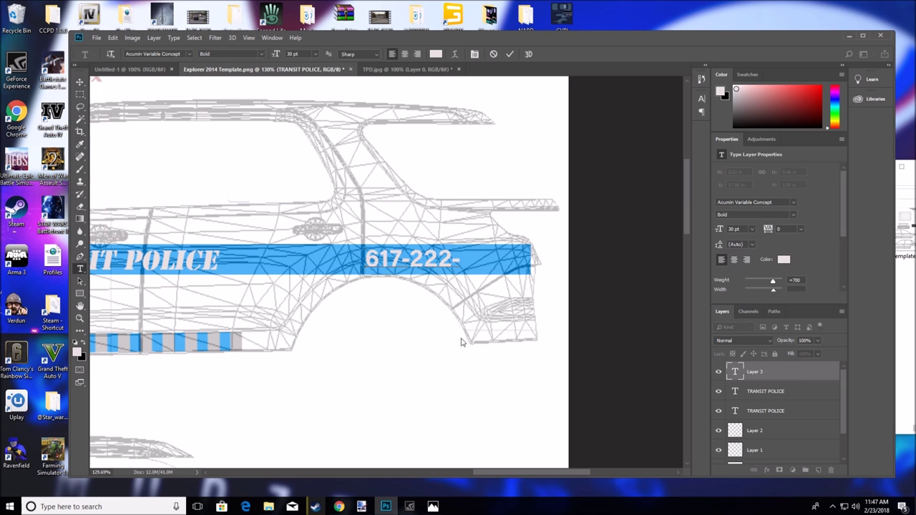
left_click(340, 505)
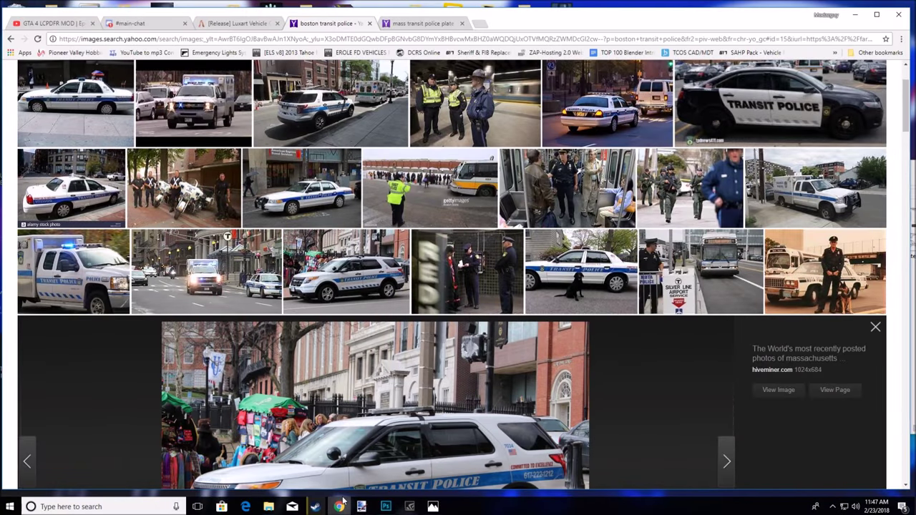
left_click(855, 15)
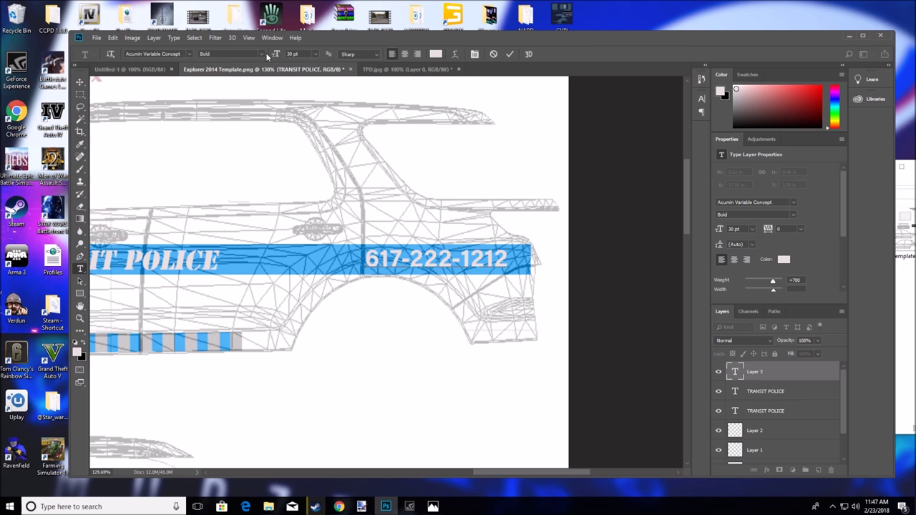
Resize the phone number to 24 pt after trying 11 and 16 pt
left_click(315, 57)
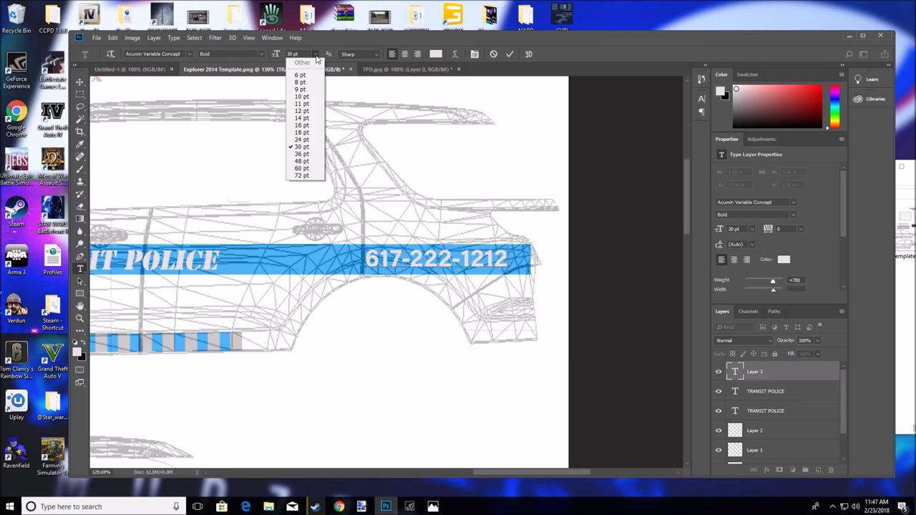
left_click(307, 113)
left_click_drag(513, 256, 364, 259)
left_click(310, 56)
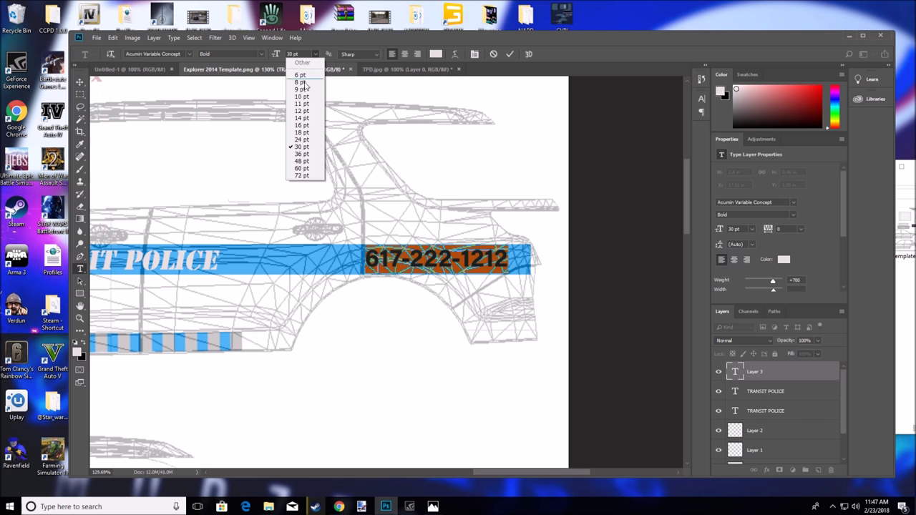
left_click(307, 104)
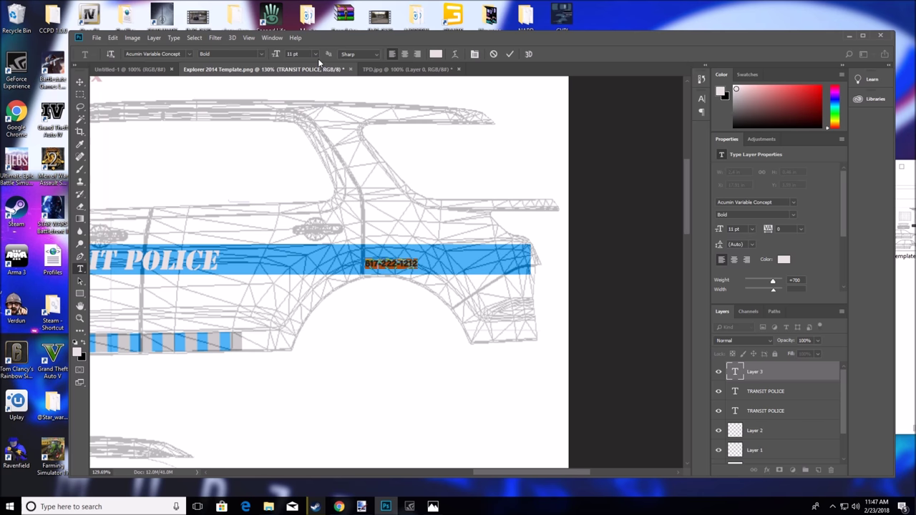
left_click(315, 54)
left_click(306, 122)
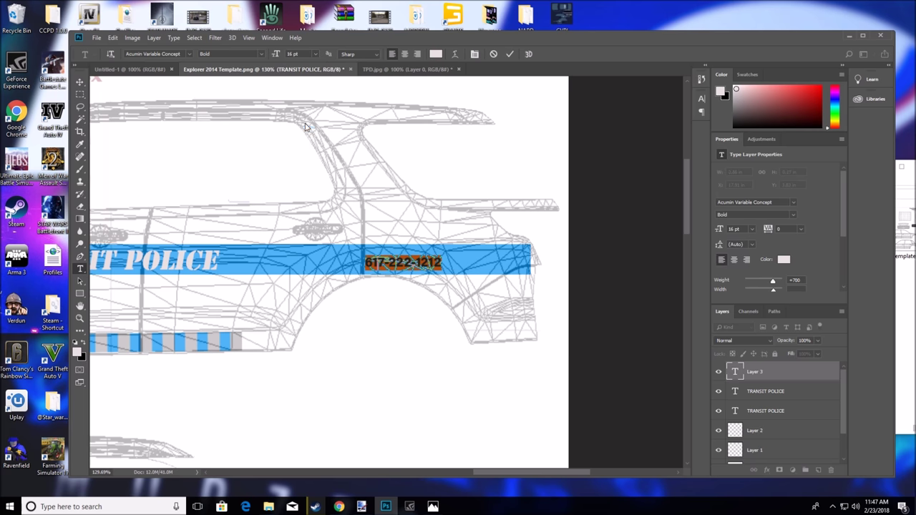
left_click(311, 54)
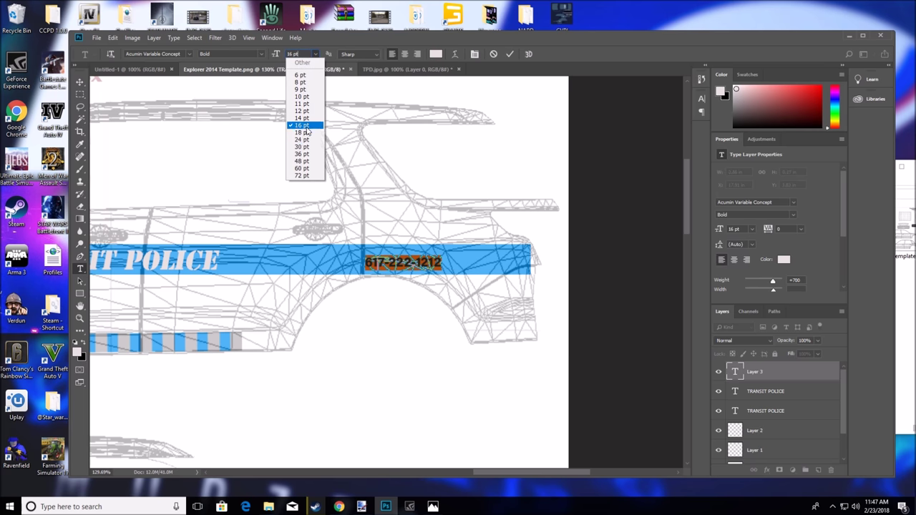
left_click(308, 141)
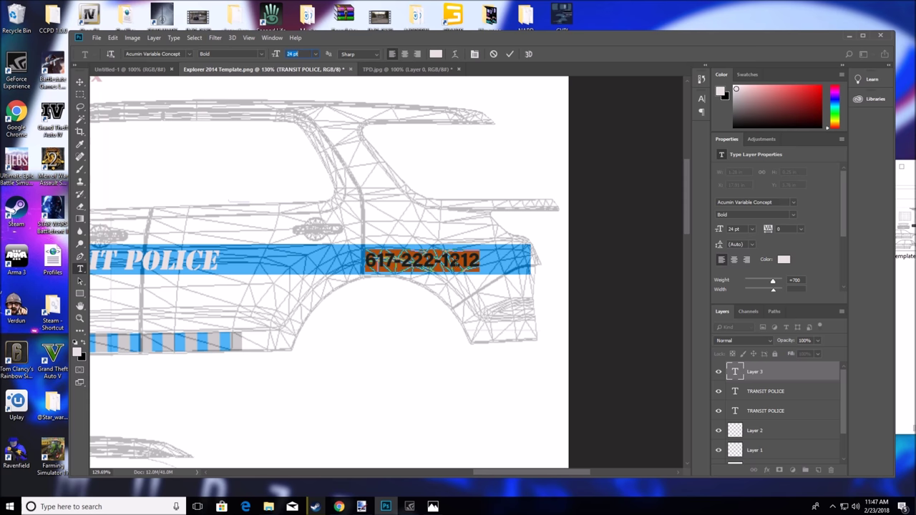
Shift the phone number slightly right along the stripe and commit it
left_click_drag(470, 283, 487, 282)
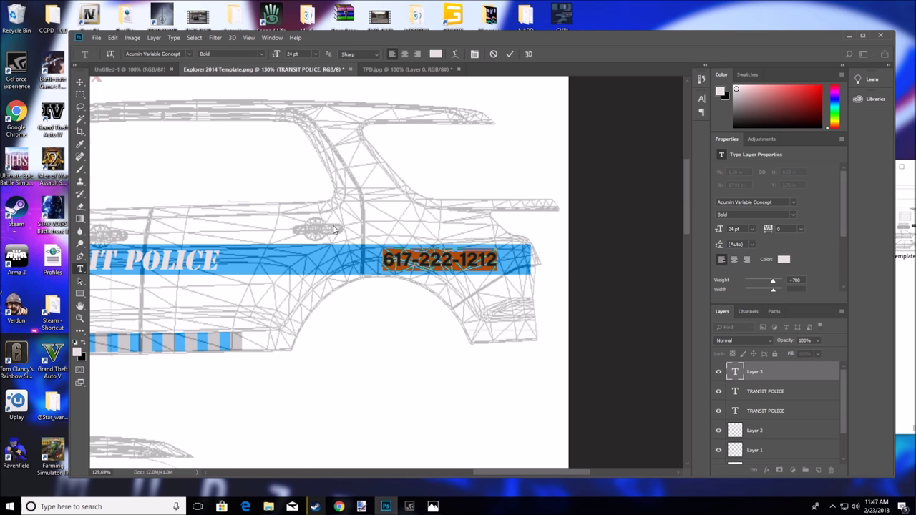
left_click(627, 289)
scroll(525, 295, "down", 8)
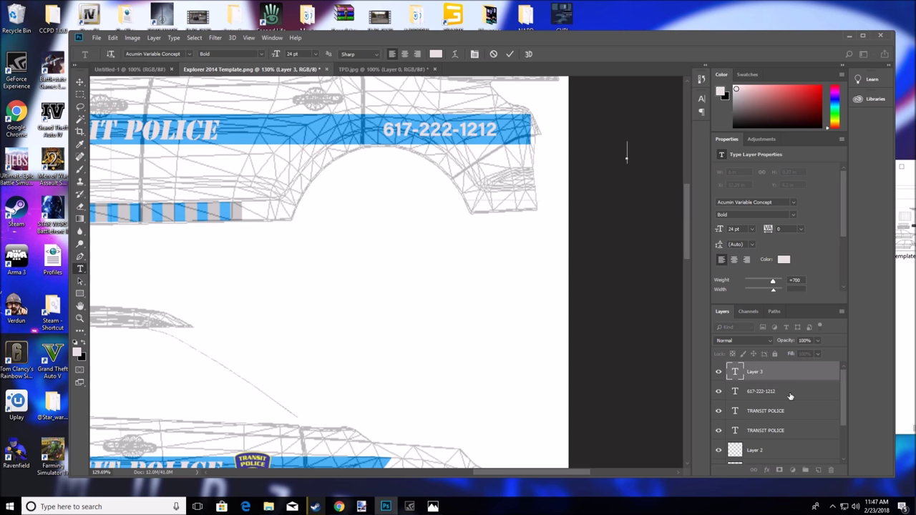
Delete the empty Layer 3
left_click(790, 397)
left_click(770, 370)
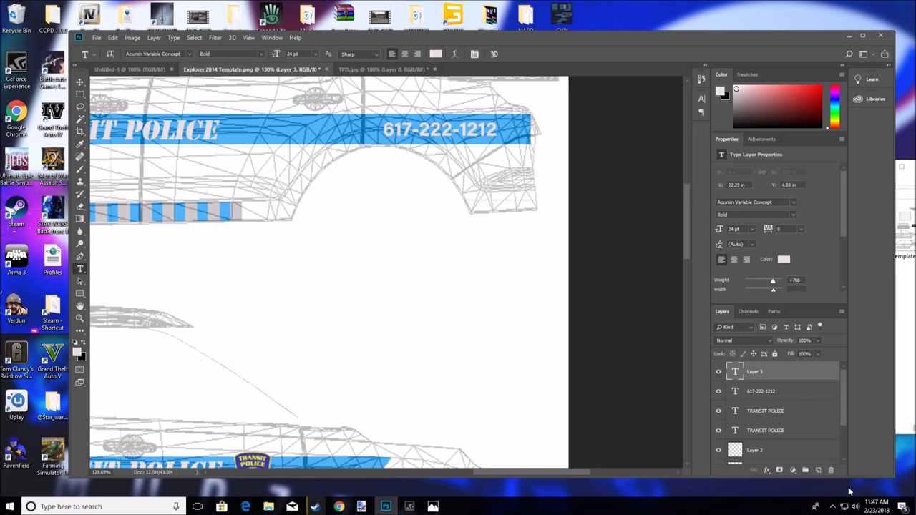
left_click(831, 471)
left_click(423, 188)
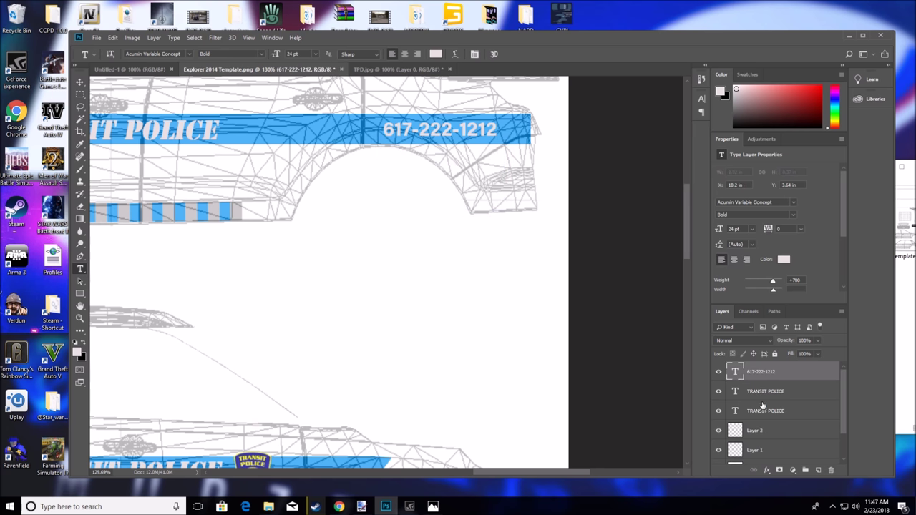
Duplicate the phone number layer, place the copy at the lower stripe's left end, and view the reference
key("ctrl+v")
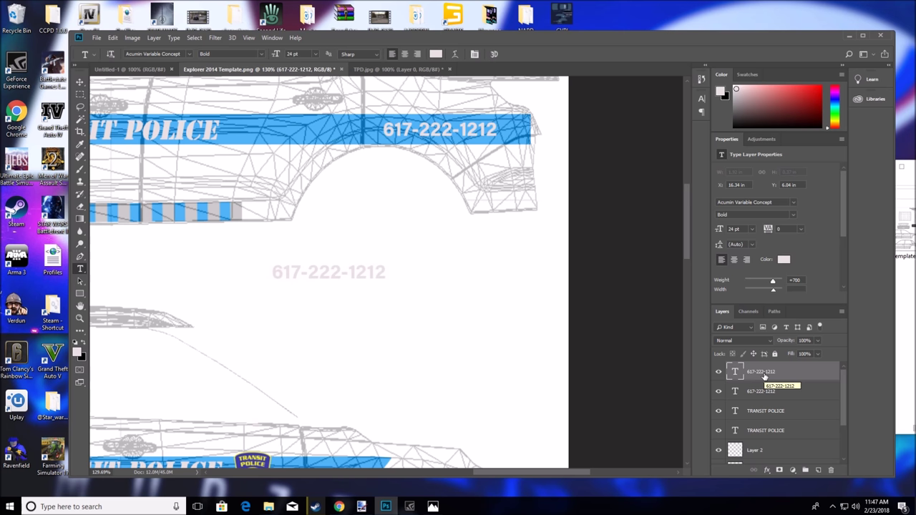
left_click(79, 81)
left_click_drag(303, 276, 143, 424)
left_click_drag(519, 472, 440, 462)
left_click_drag(578, 435, 180, 430)
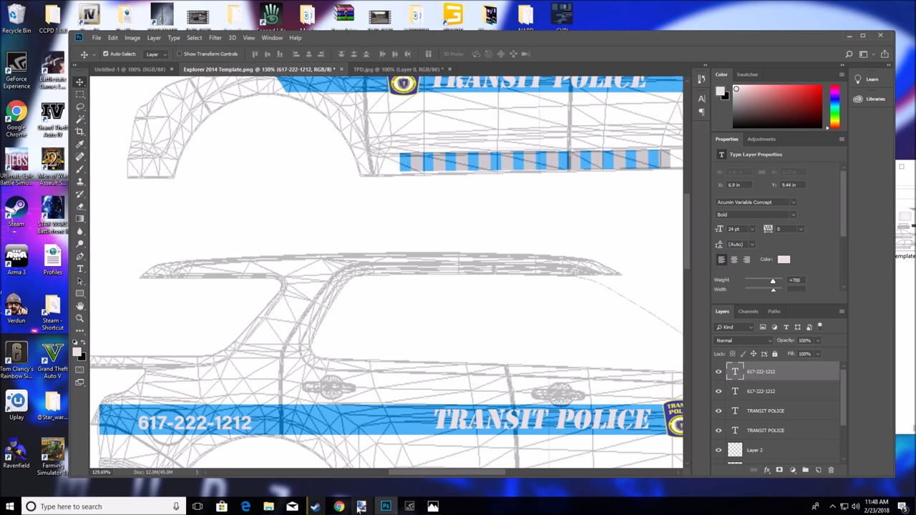
mouse_move(366, 504)
left_click(405, 465)
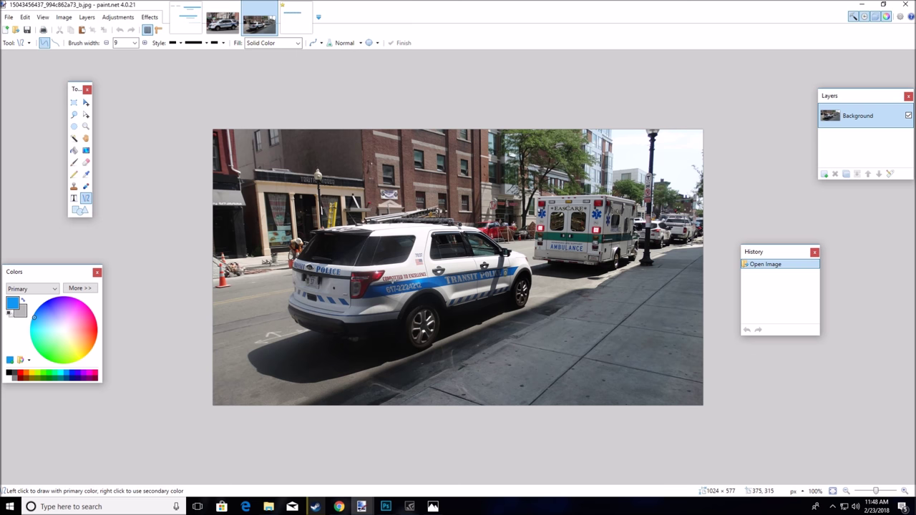
left_click(861, 5)
scroll(379, 304, "down", 5)
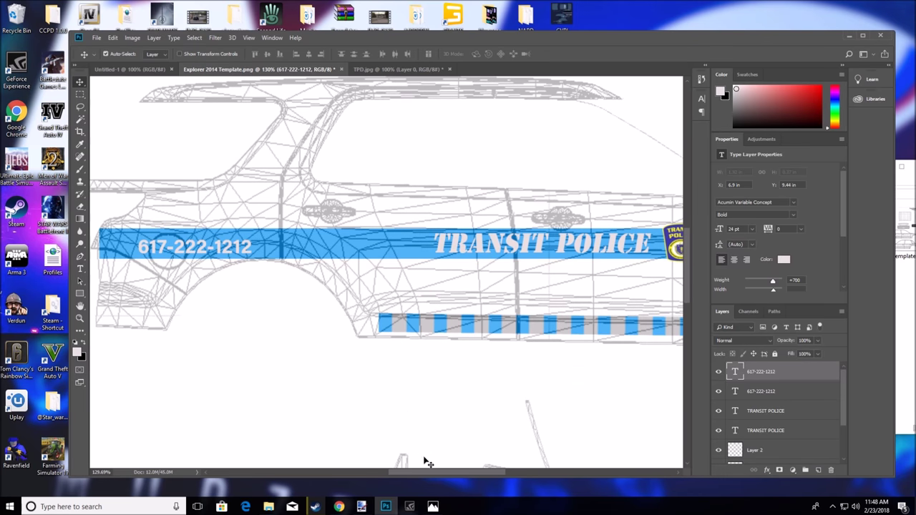
left_click_drag(431, 472, 405, 470)
scroll(347, 318, "up", 3)
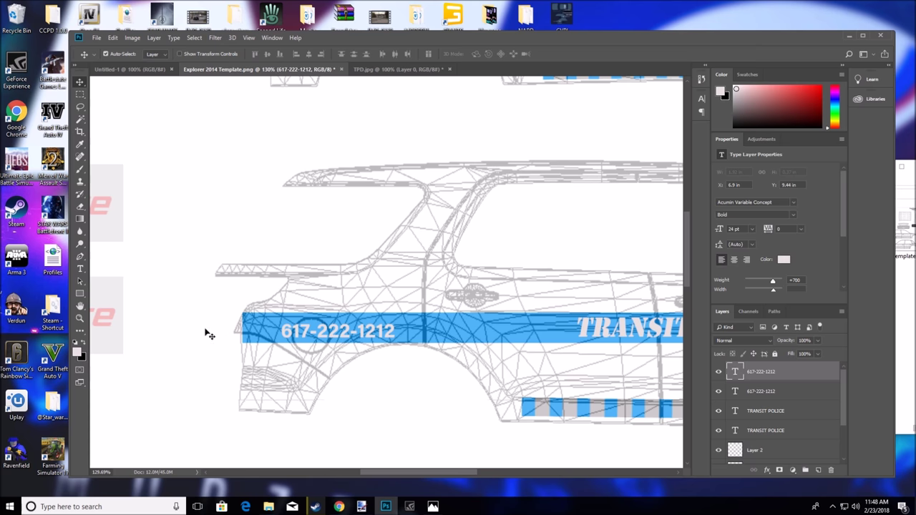
Start a new text line above the phone number with the text colour set to red
left_click(79, 269)
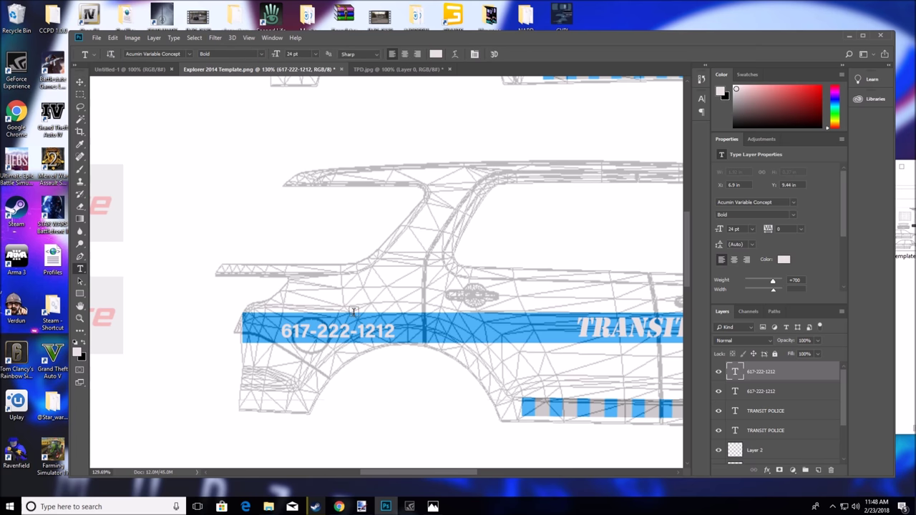
left_click(303, 296)
type("P")
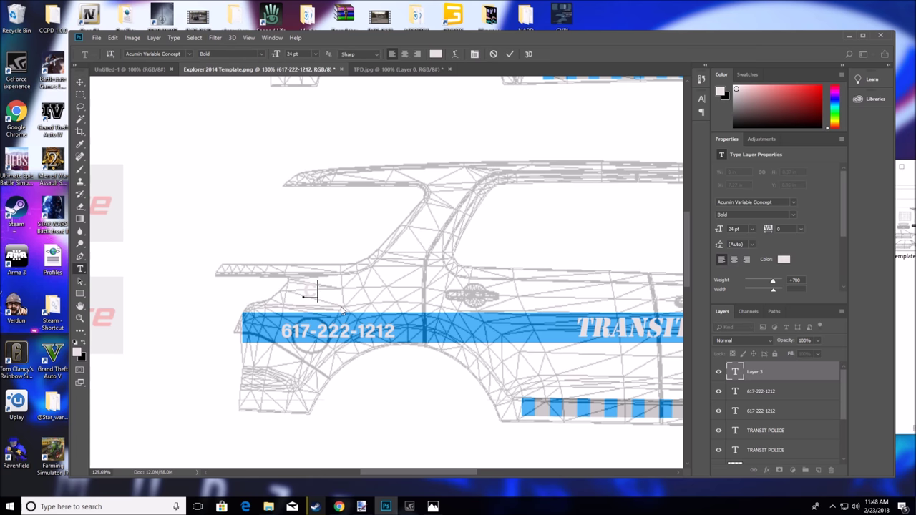
key("BackSpace")
left_click(815, 96)
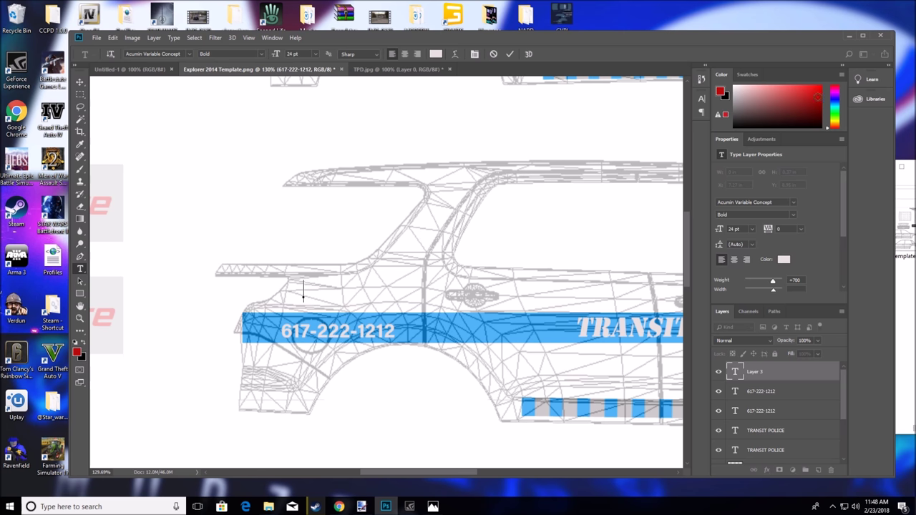
Type 'COMMITED TO EXCELLENCE', checking the reference photo for wording, and commit it
type("CO")
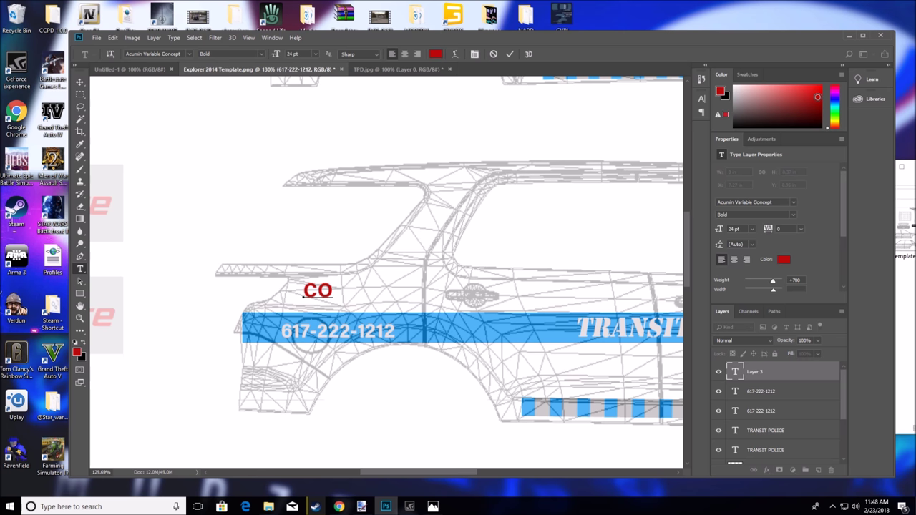
type("MMITEWD")
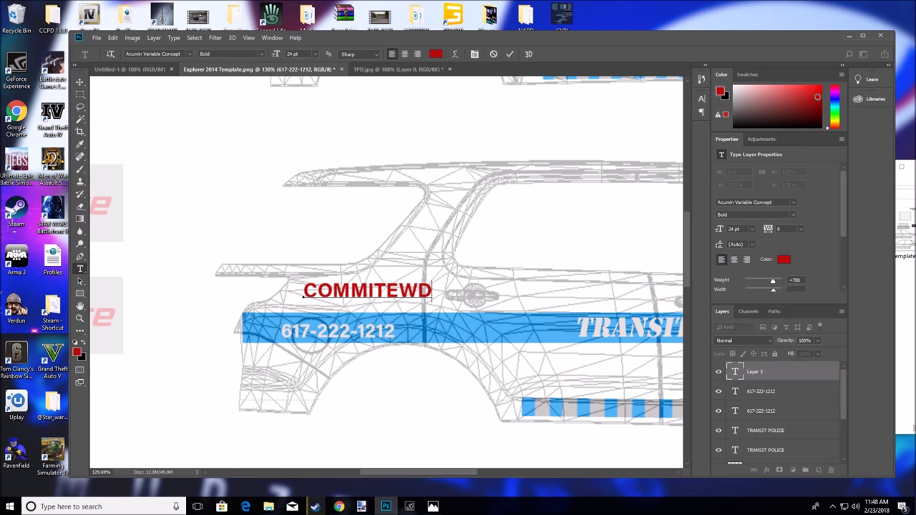
key("BackSpace")
key("BackSpace")
type("D")
type(" Y")
key("BackSpace")
type("TO EX")
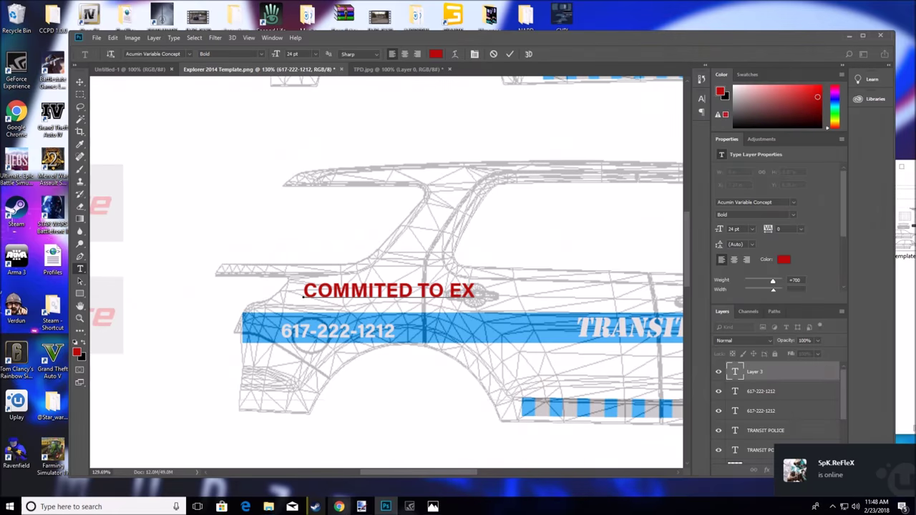
left_click(339, 507)
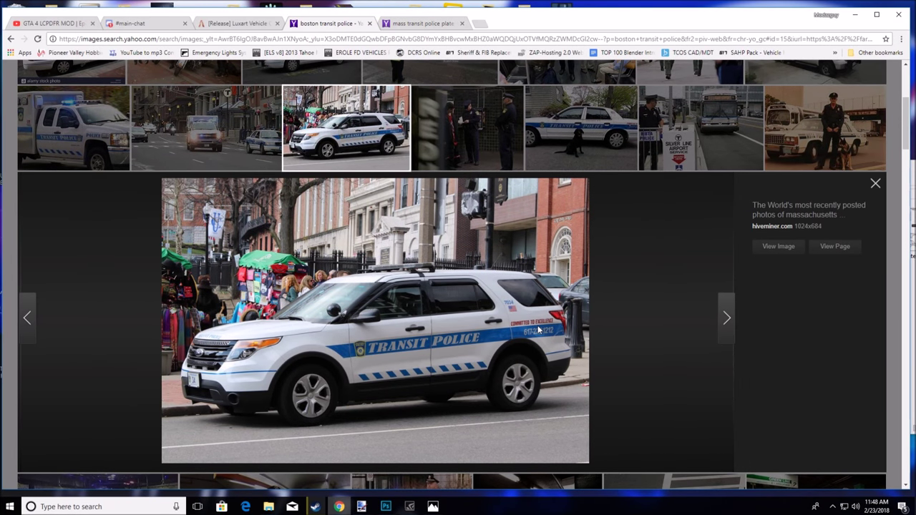
left_click(386, 507)
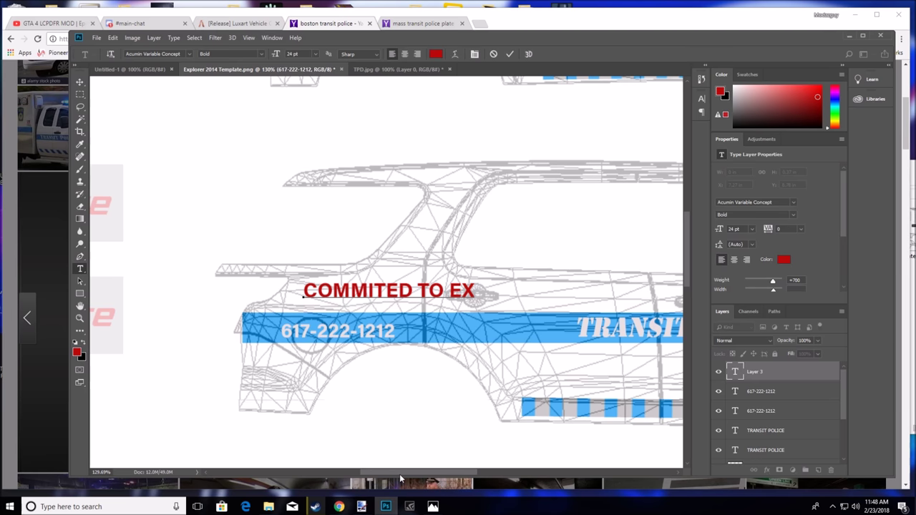
type("CELL")
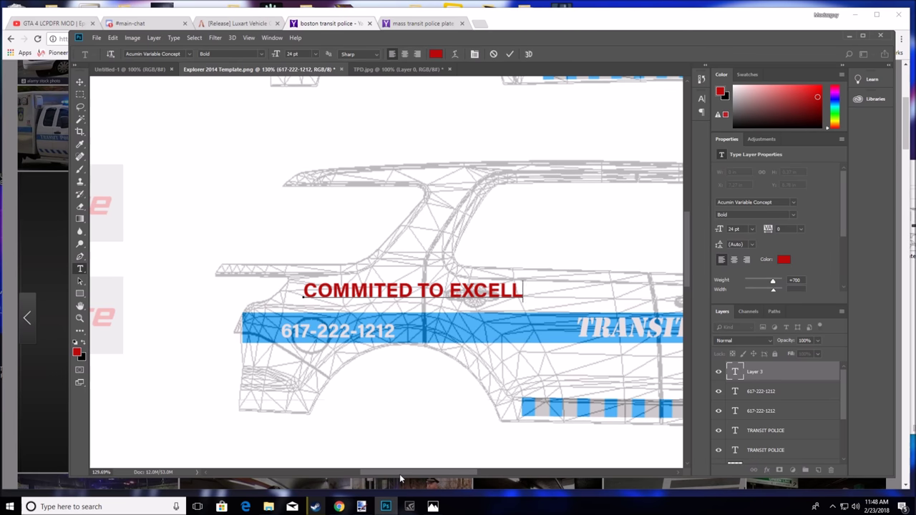
type("ENCE")
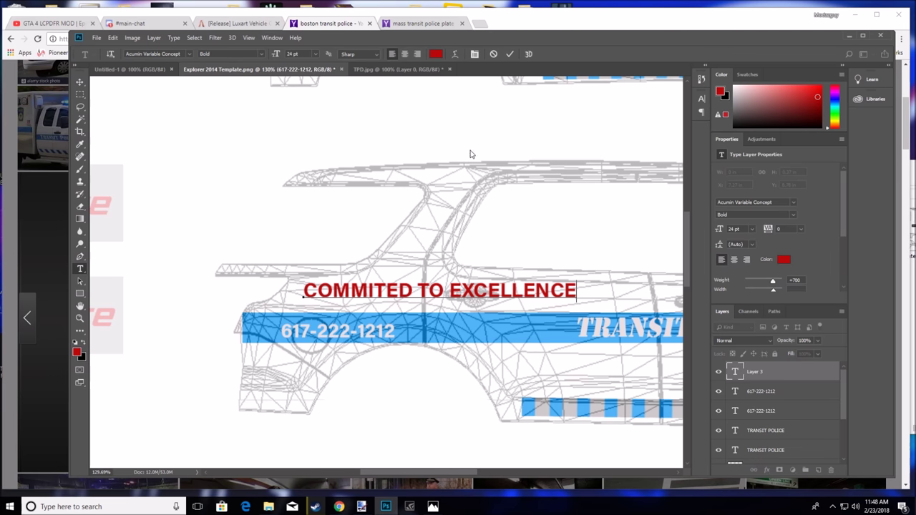
key("ctrl+Return")
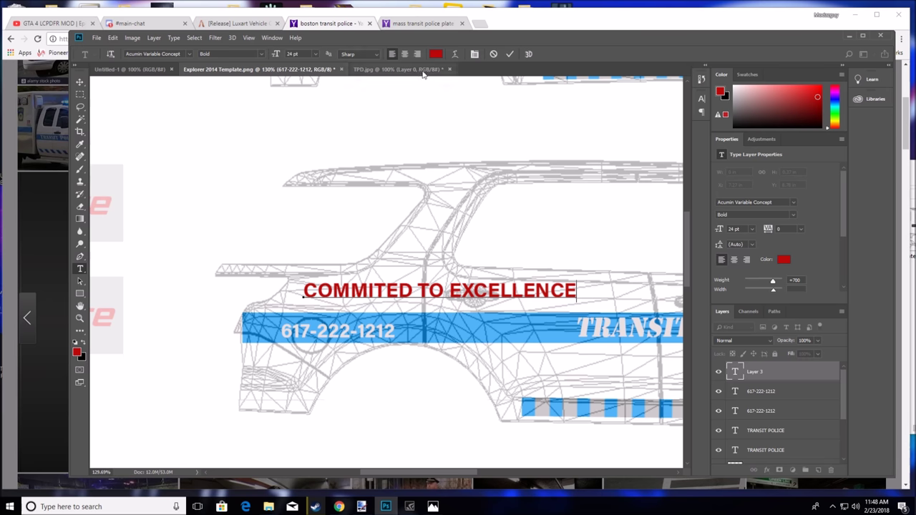
left_click_drag(577, 290, 304, 299)
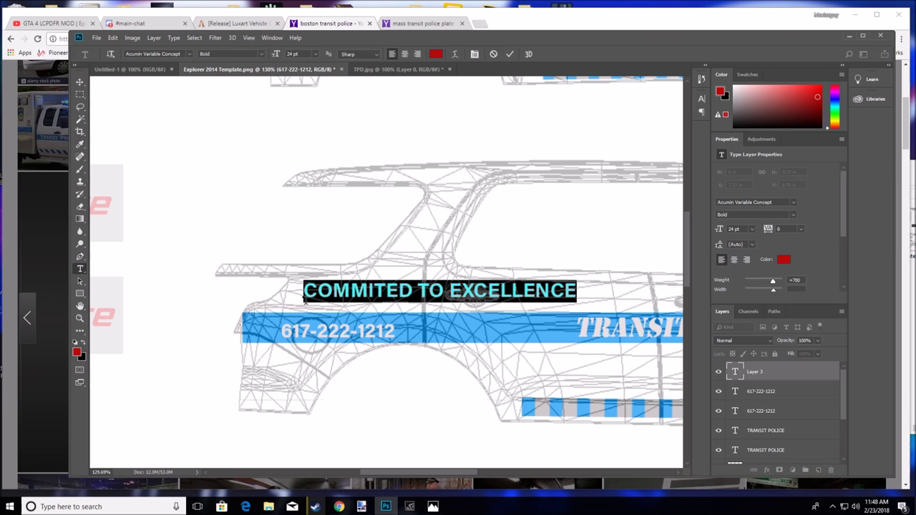
left_click(189, 54)
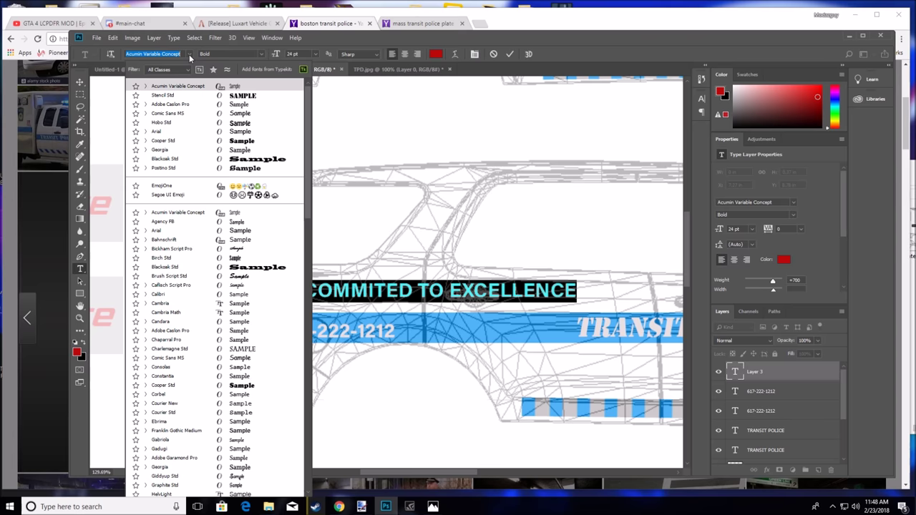
scroll(172, 387, "down", 10)
scroll(172, 386, "down", 7)
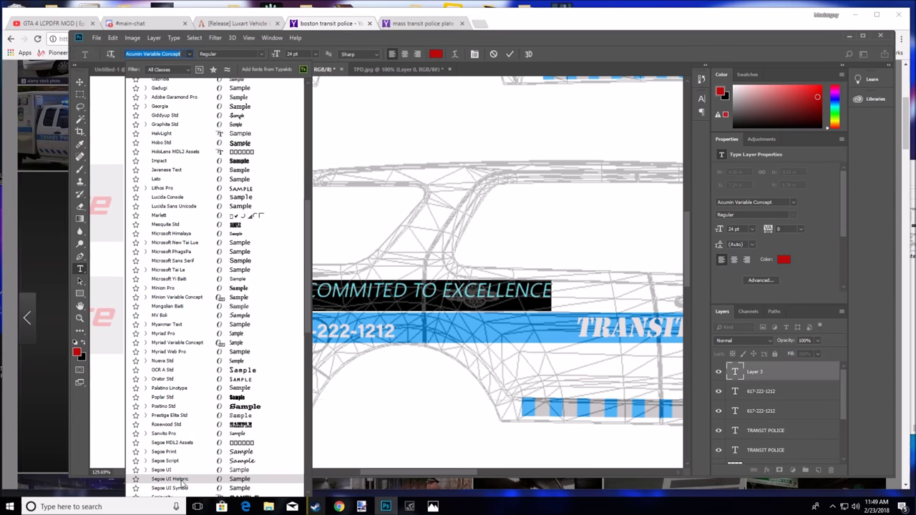
scroll(182, 489, "down", 5)
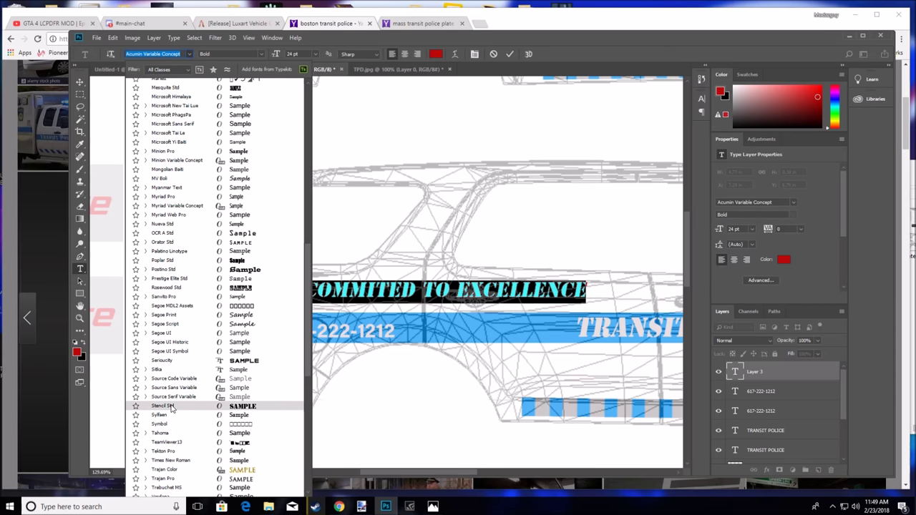
left_click(172, 406)
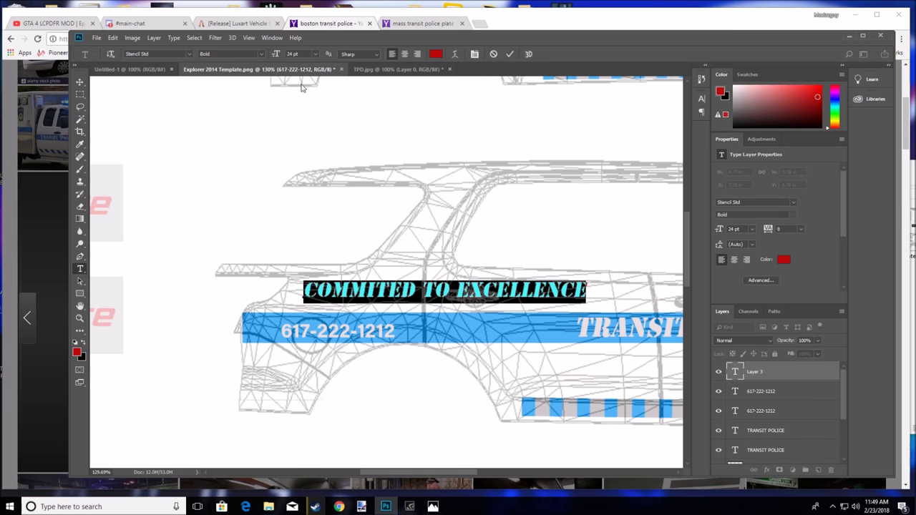
left_click(315, 55)
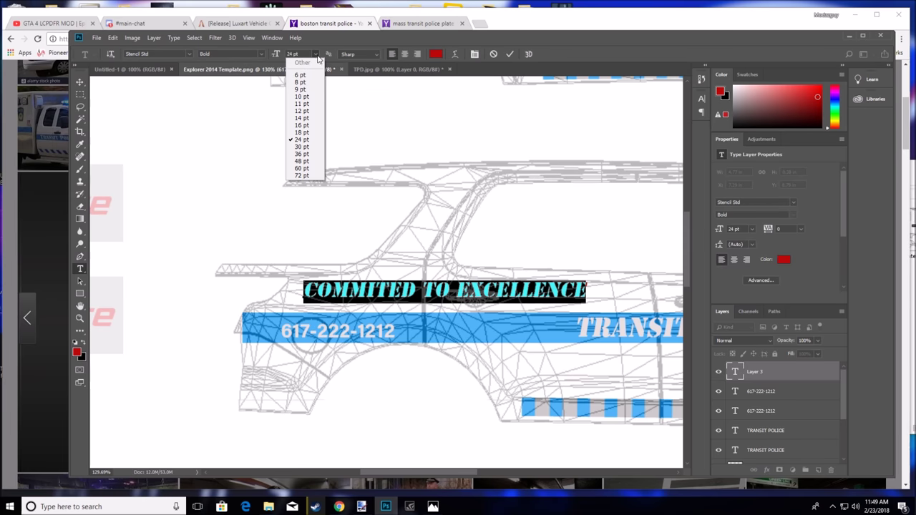
left_click(307, 111)
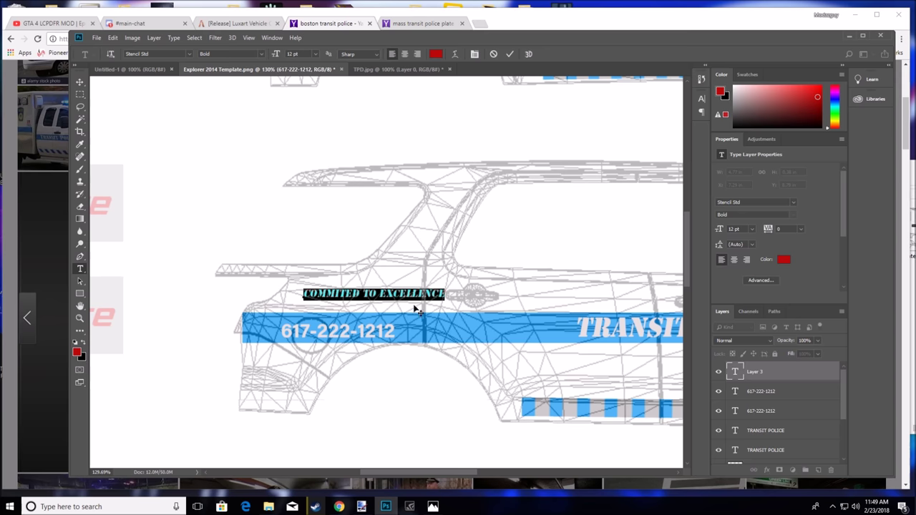
left_click_drag(423, 314, 396, 323)
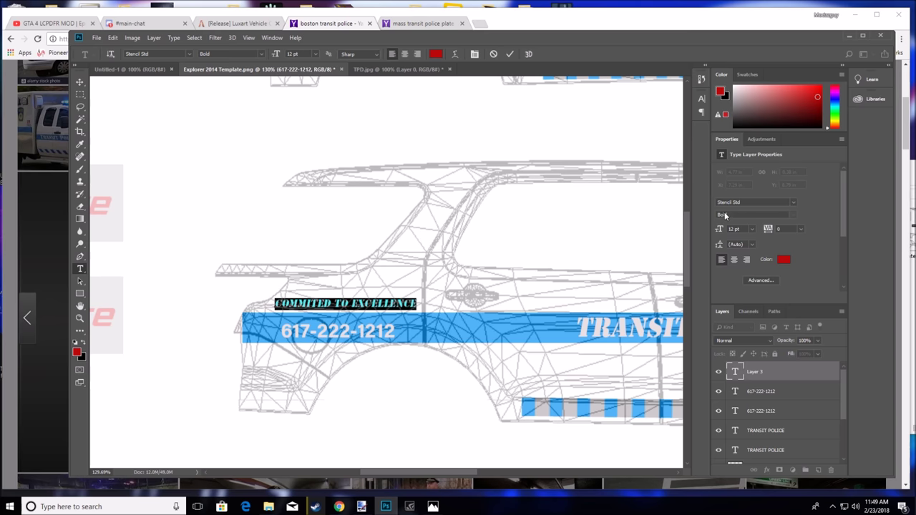
left_click(573, 148)
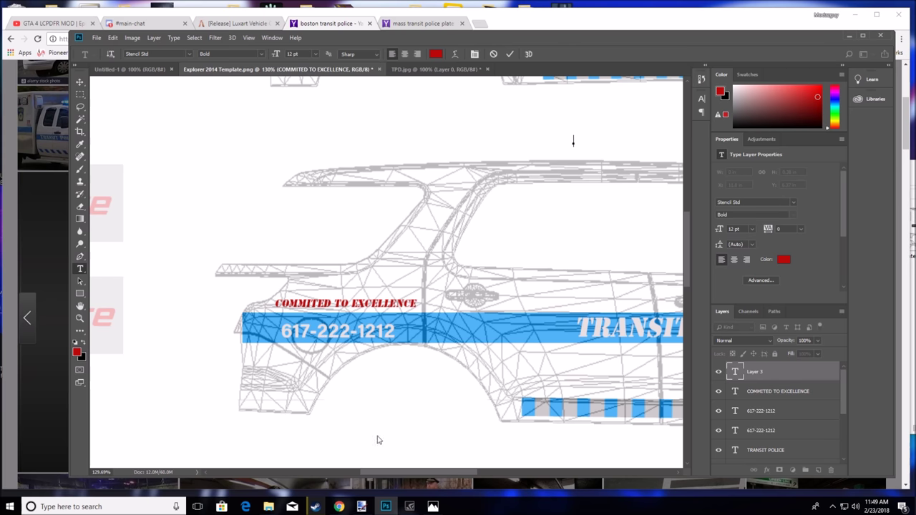
Compare the template against the real Transit Police car photo
mouse_move(361, 506)
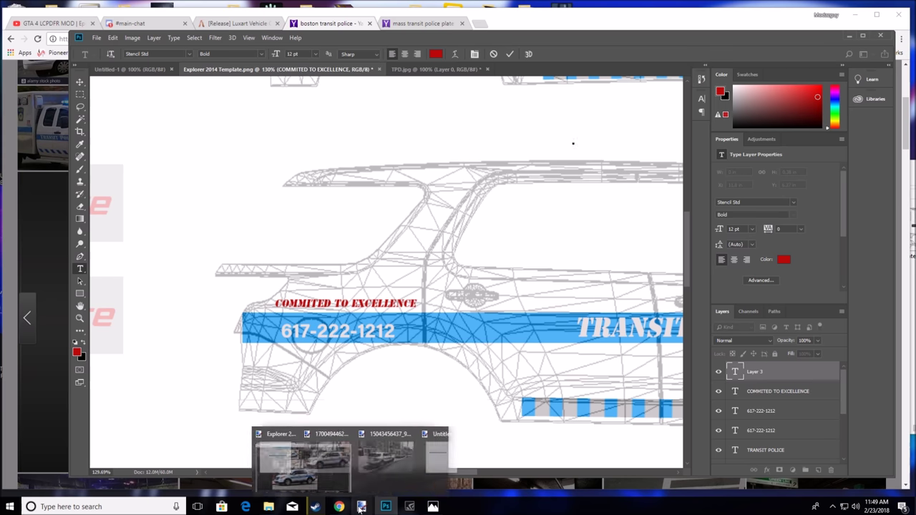
left_click(318, 462)
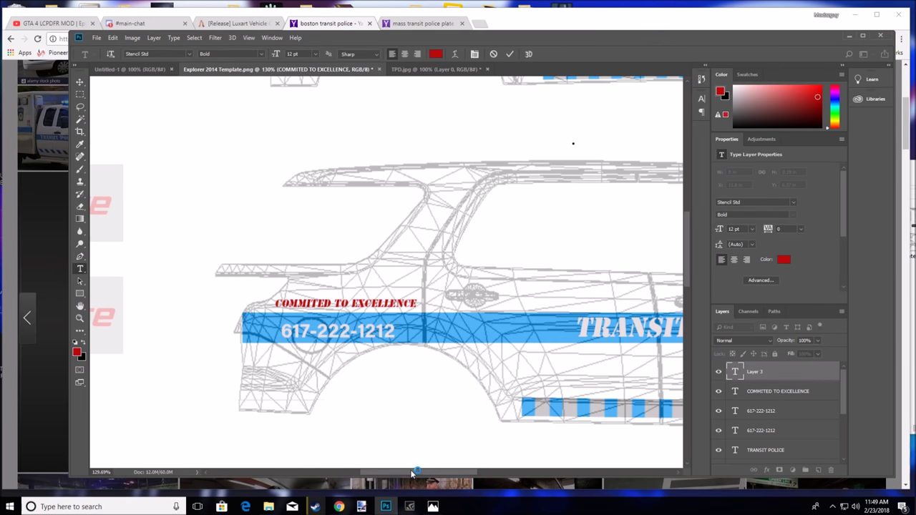
left_click_drag(411, 473, 428, 473)
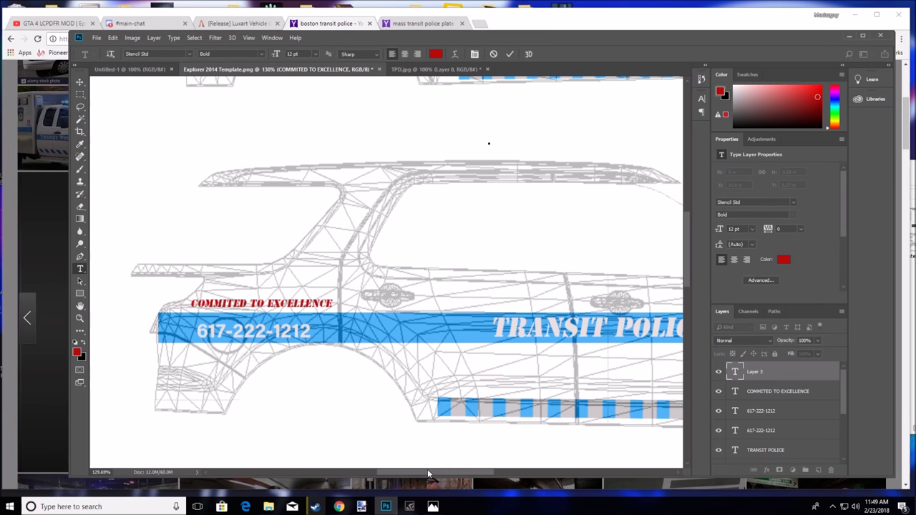
Delete the empty Layer 3 and duplicate the COMMITED TO EXCELLENCE text layer
left_click(780, 392)
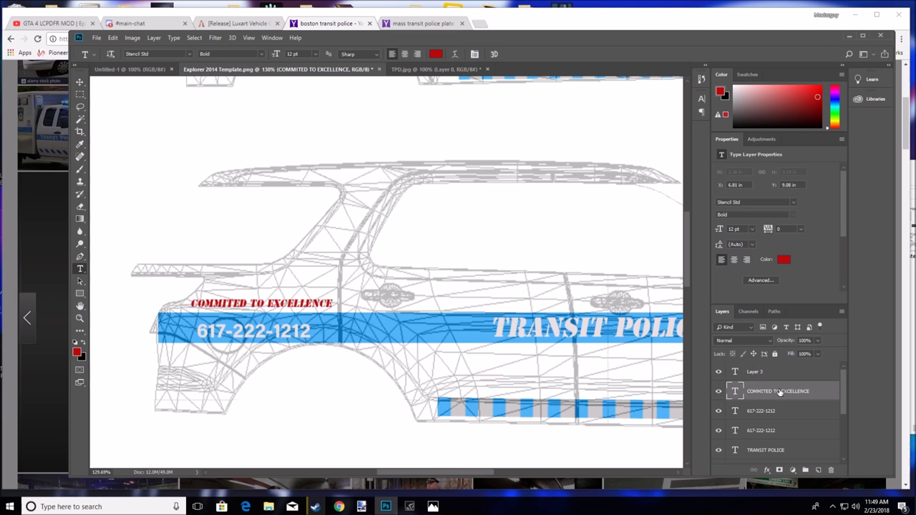
left_click(763, 376)
left_click(829, 470)
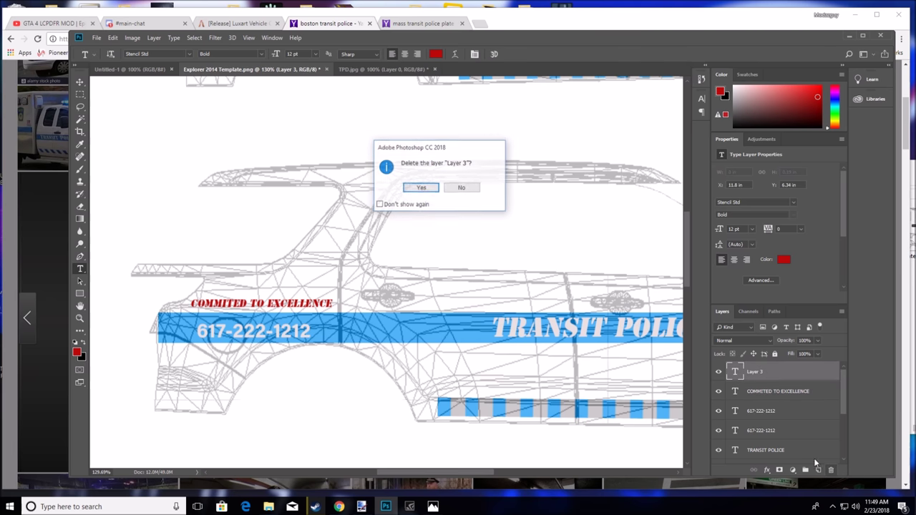
left_click(421, 188)
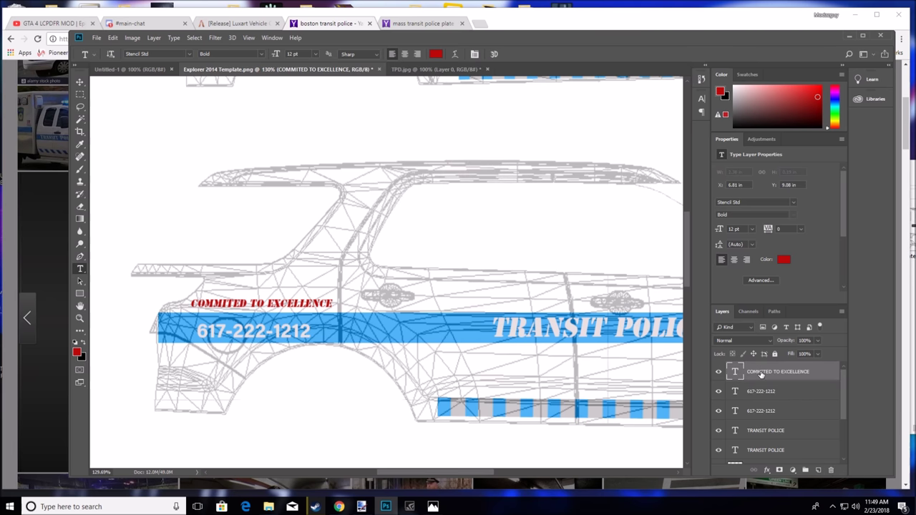
key("ctrl+v")
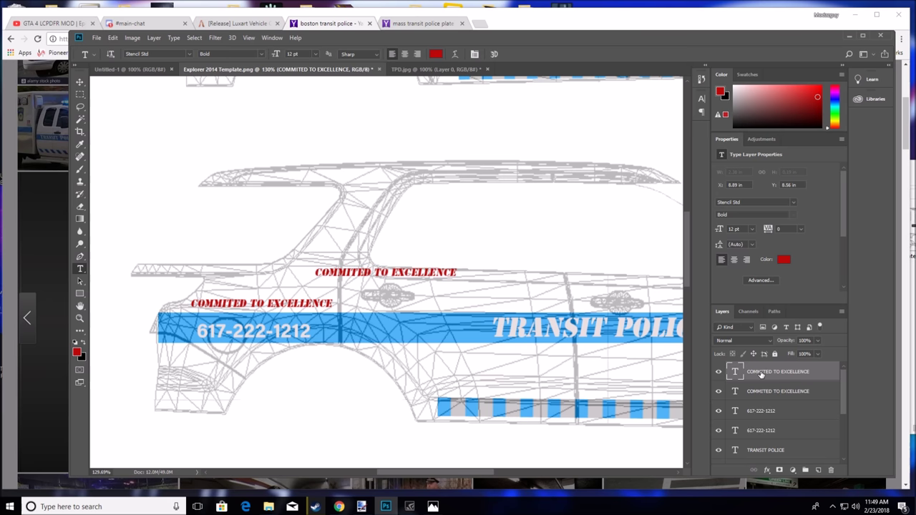
left_click(81, 81)
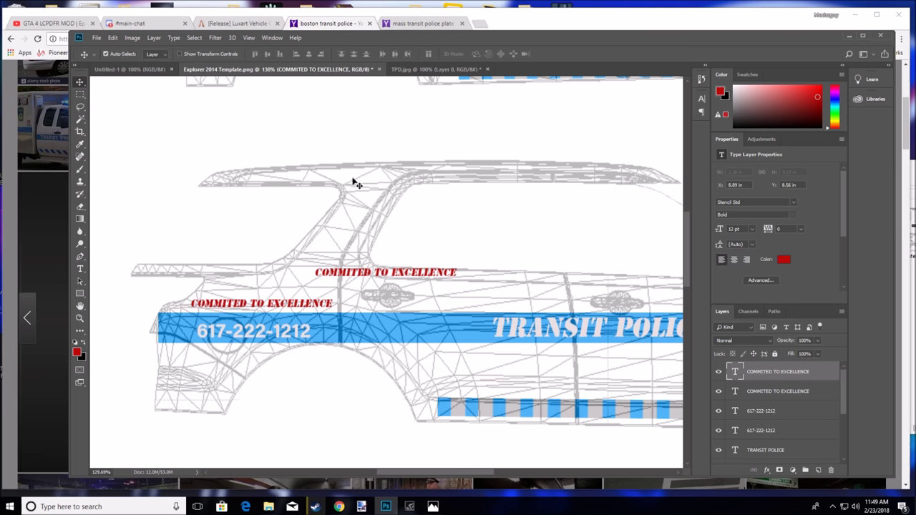
left_click_drag(383, 275, 438, 105)
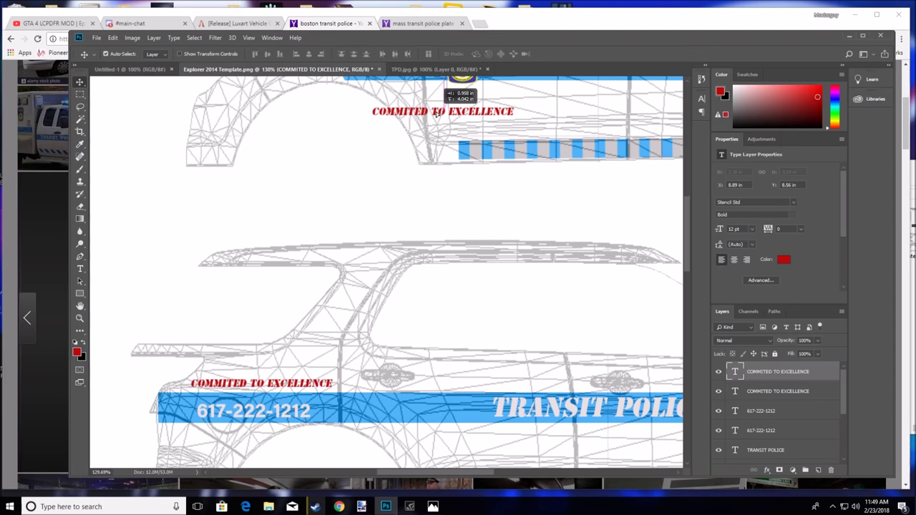
scroll(440, 450, "right", 5)
scroll(435, 435, "up", 4)
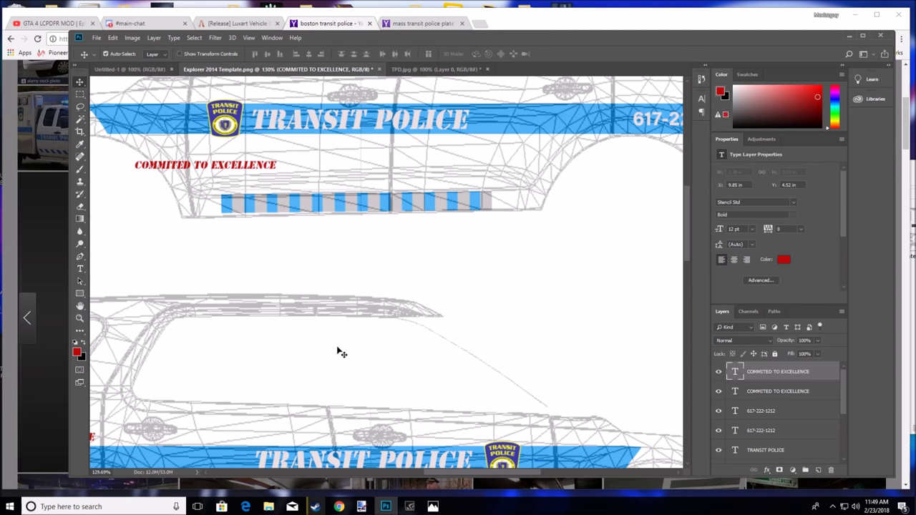
scroll(341, 352, "up", 1)
left_click_drag(217, 273, 658, 195)
left_click_drag(476, 472, 521, 471)
left_click_drag(435, 198, 479, 206)
scroll(434, 296, "up", 3)
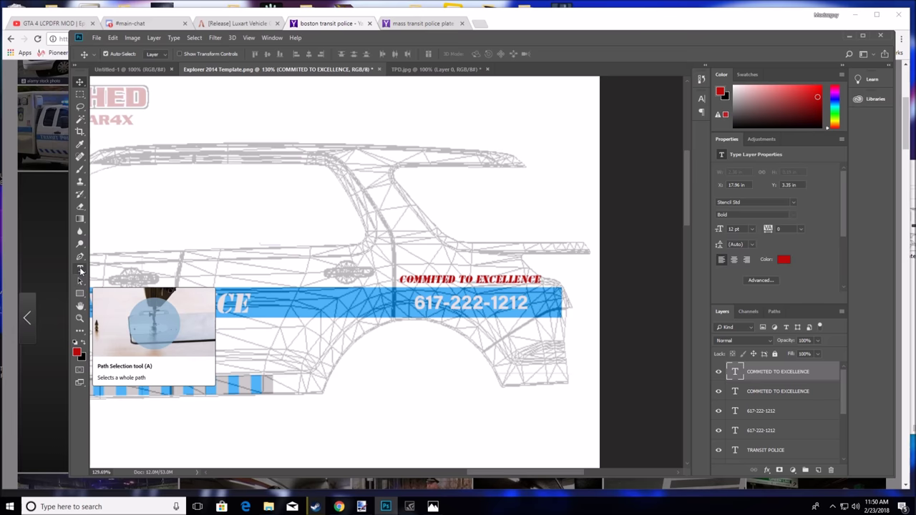
left_click(79, 269)
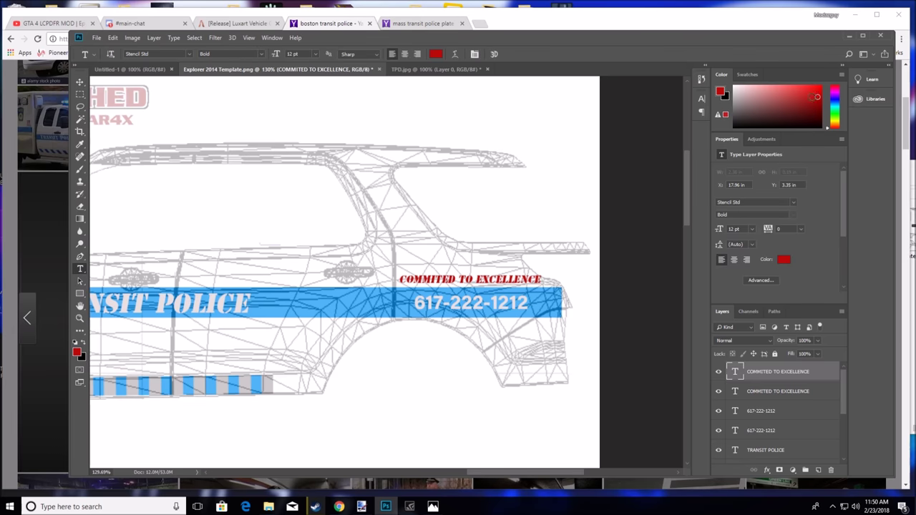
left_click(333, 508)
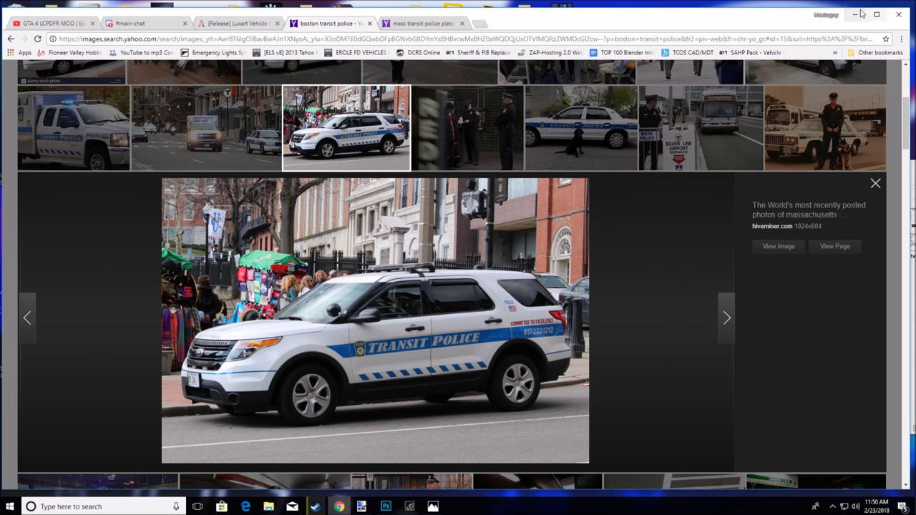
Sample the stripe's blue and start an empty text layer near the door pillar
left_click(386, 507)
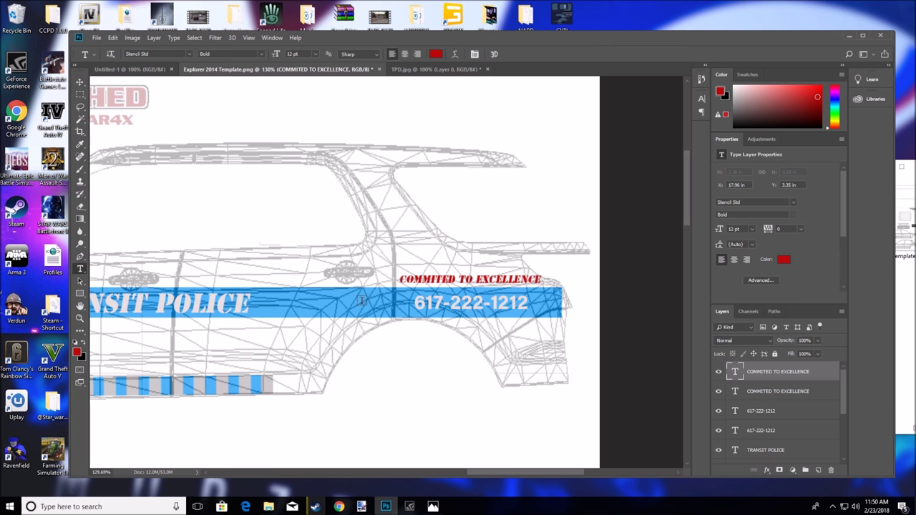
left_click(79, 144)
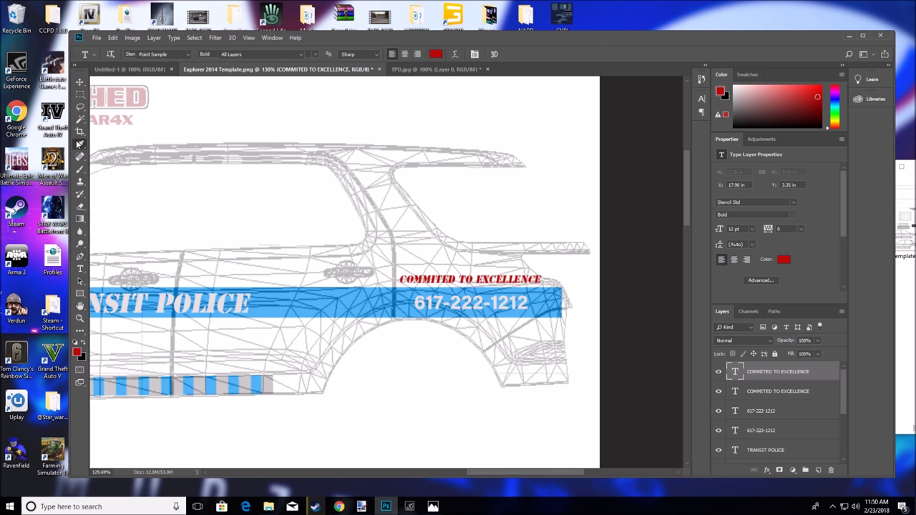
left_click(545, 305)
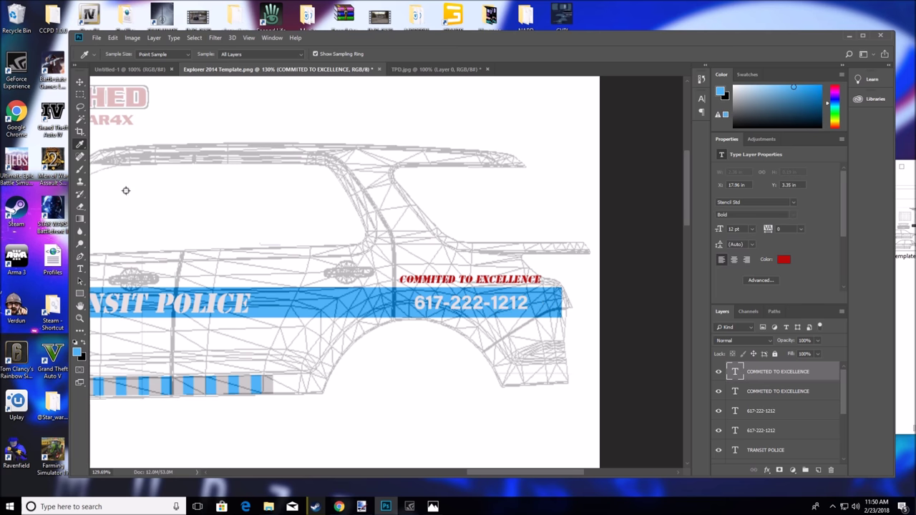
left_click(79, 269)
left_click(384, 234)
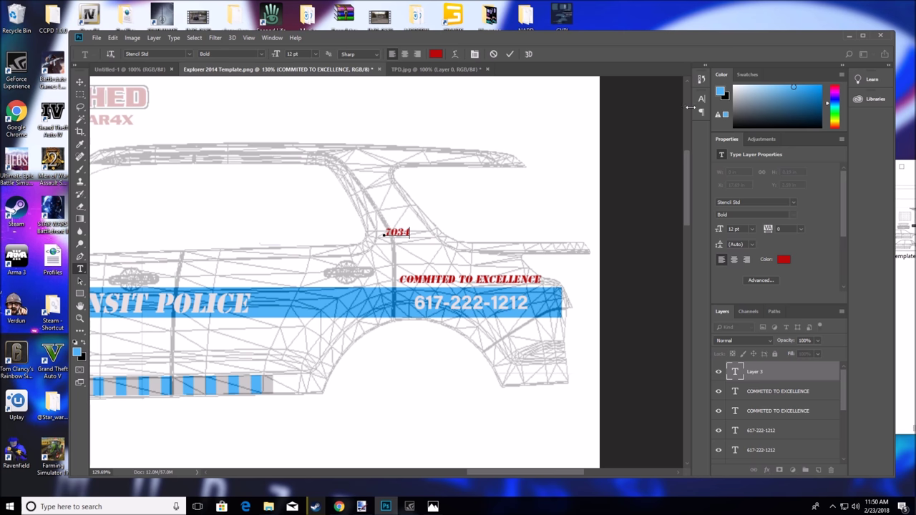
left_click_drag(413, 232, 376, 238)
key("BackSpace")
Set the text colour to a blue shade in the Color Picker
left_click(435, 54)
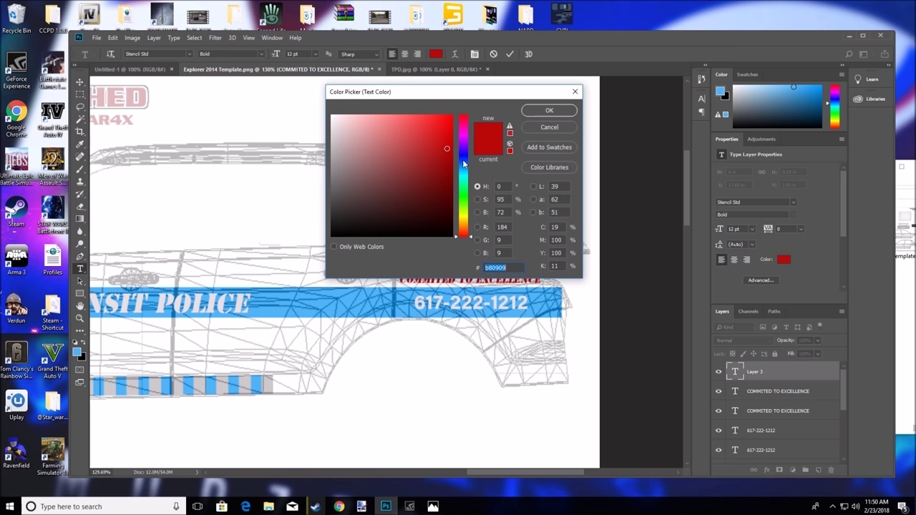
left_click(464, 166)
left_click_drag(466, 169, 426, 137)
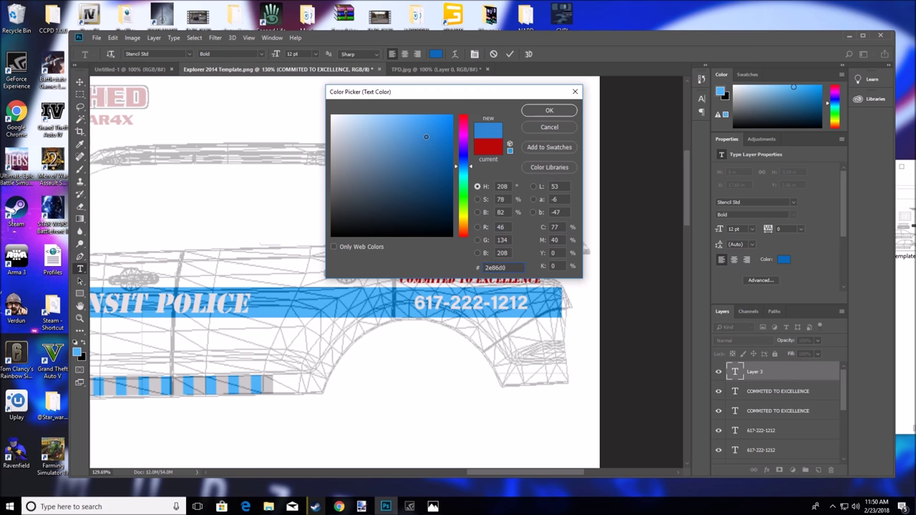
left_click(548, 110)
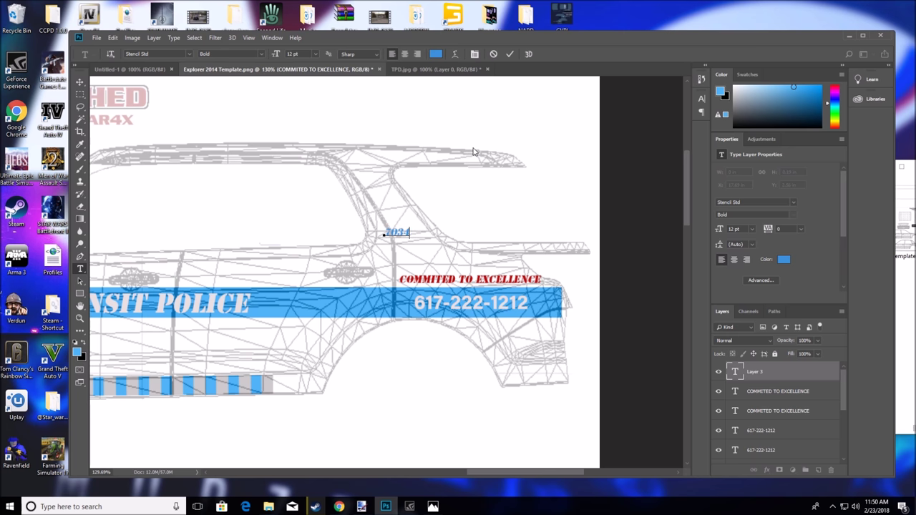
Set 7034 in Acumin Variable Concept and place it on the window pillar
left_click_drag(414, 231, 384, 233)
left_click(186, 55)
left_click(165, 216)
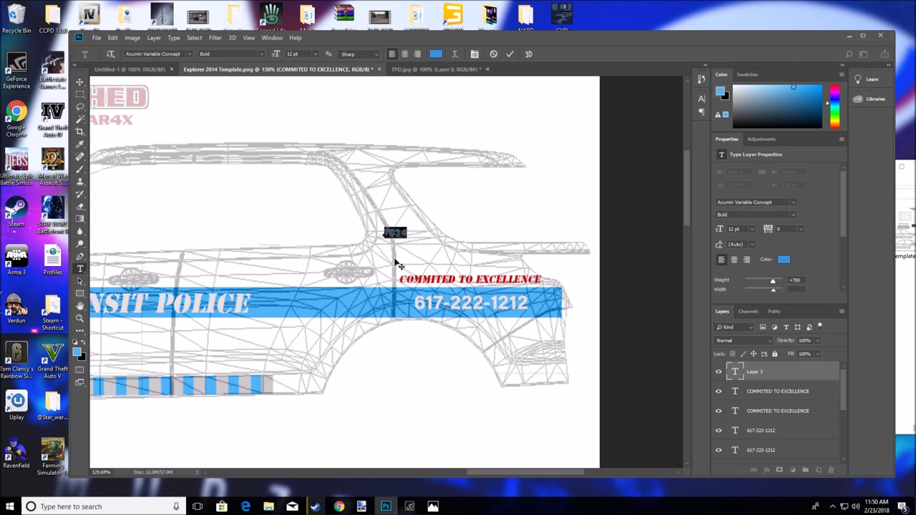
left_click_drag(407, 246, 424, 251)
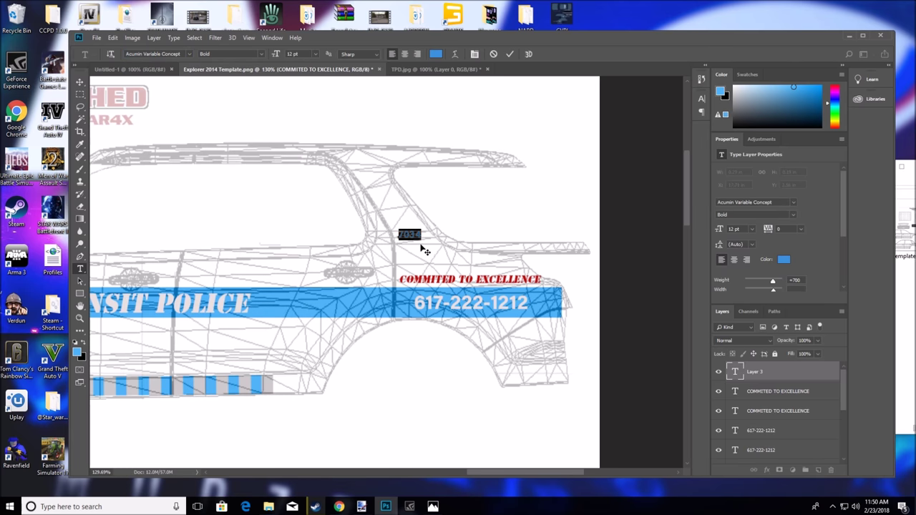
left_click(338, 506)
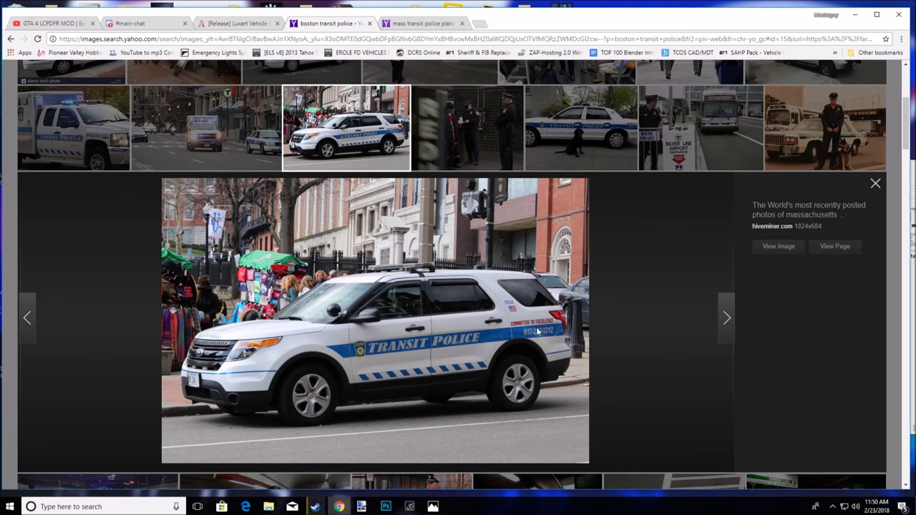
left_click(855, 14)
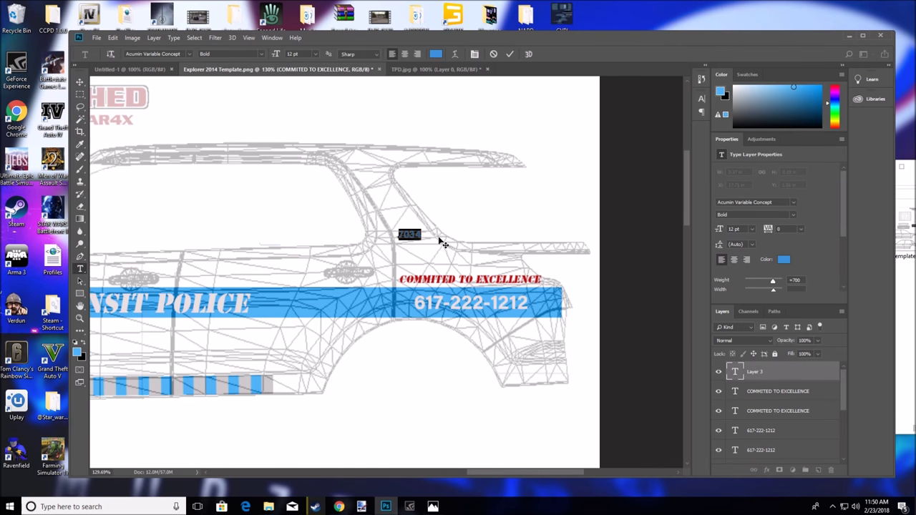
left_click_drag(428, 251, 425, 244)
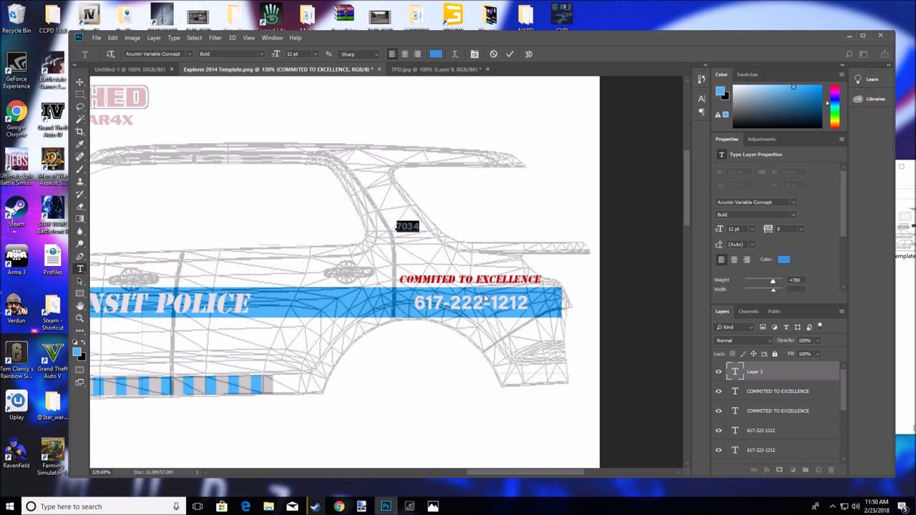
left_click(780, 393)
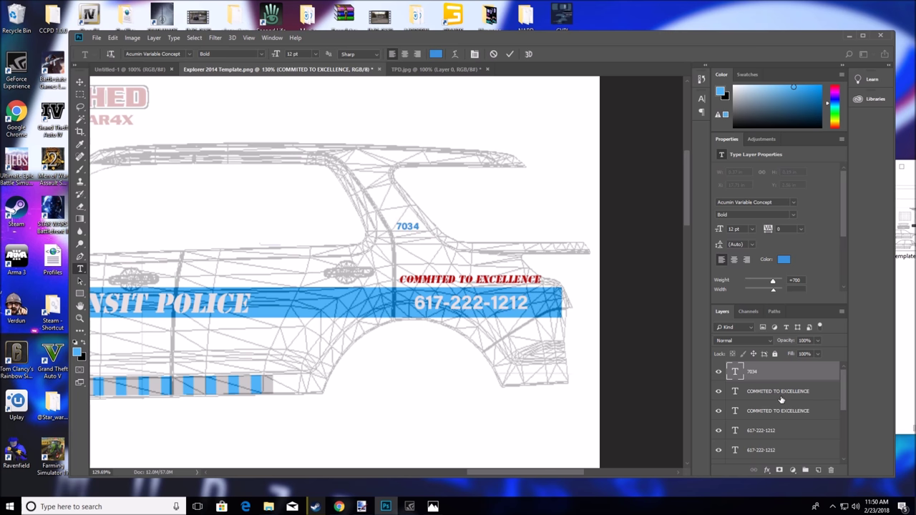
Duplicate the 7034 layer and move the copy onto the other side's window pillar
left_click(773, 378)
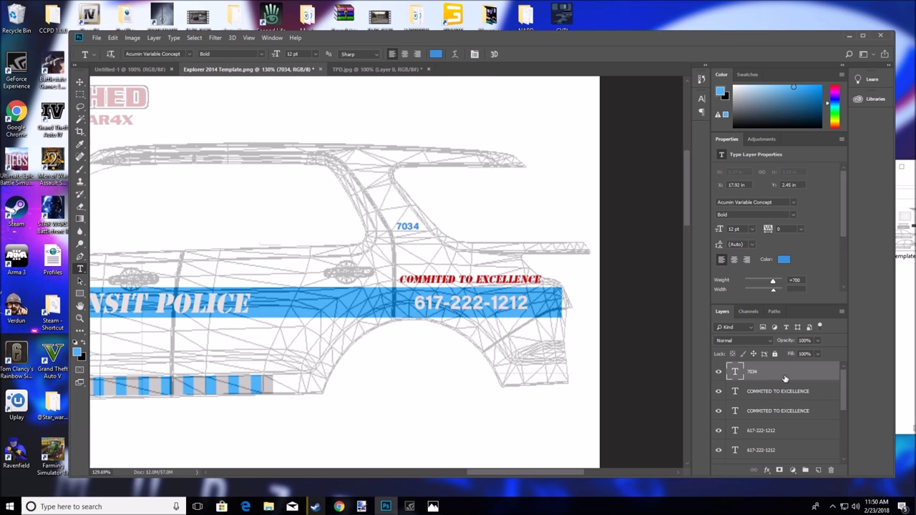
key("ctrl+v")
scroll(464, 369, "down", 3)
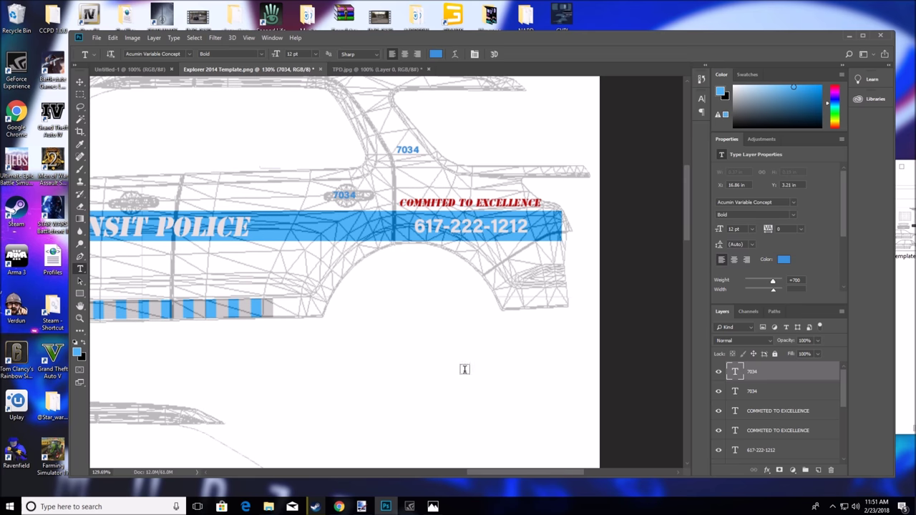
left_click_drag(506, 474, 466, 474)
left_click(80, 82)
left_click_drag(566, 192, 397, 368)
left_click_drag(449, 471, 417, 472)
left_click_drag(573, 371, 269, 314)
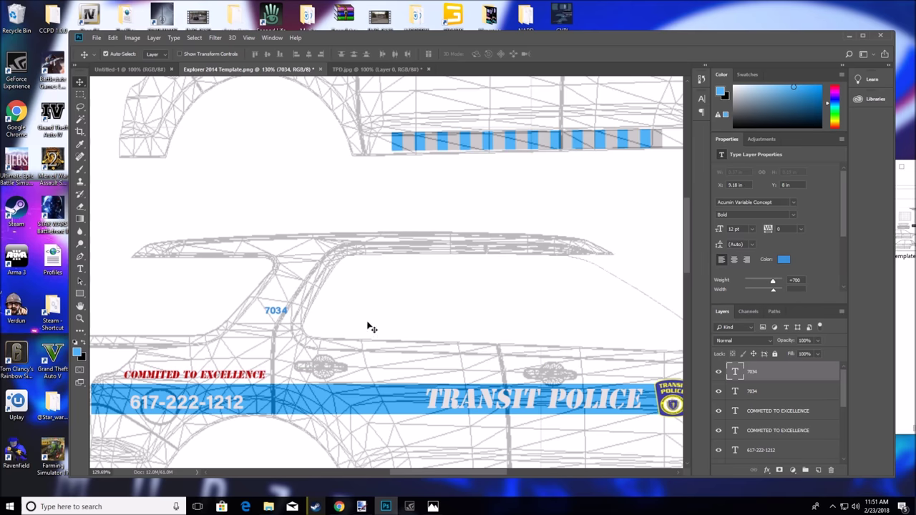
Search Yahoo Images for 'US FLAG' in a new browser tab
left_click(338, 507)
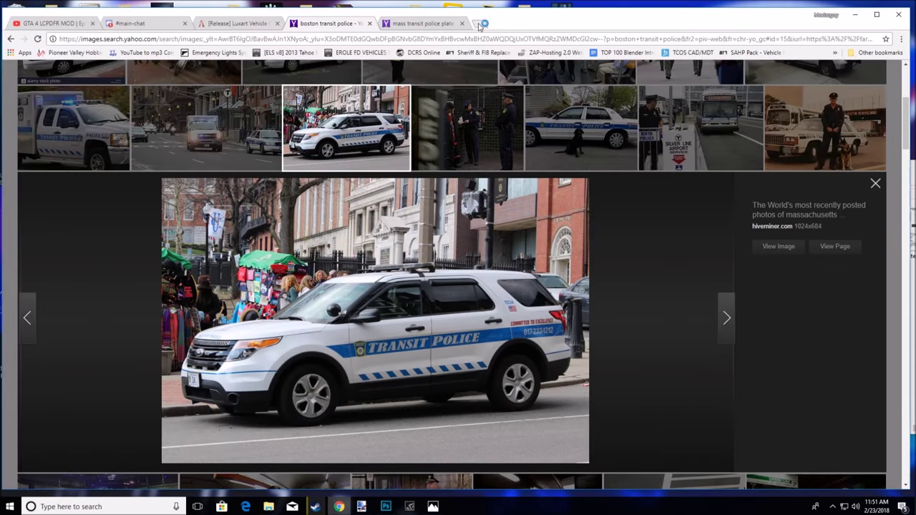
left_click(480, 24)
type("US FLAG")
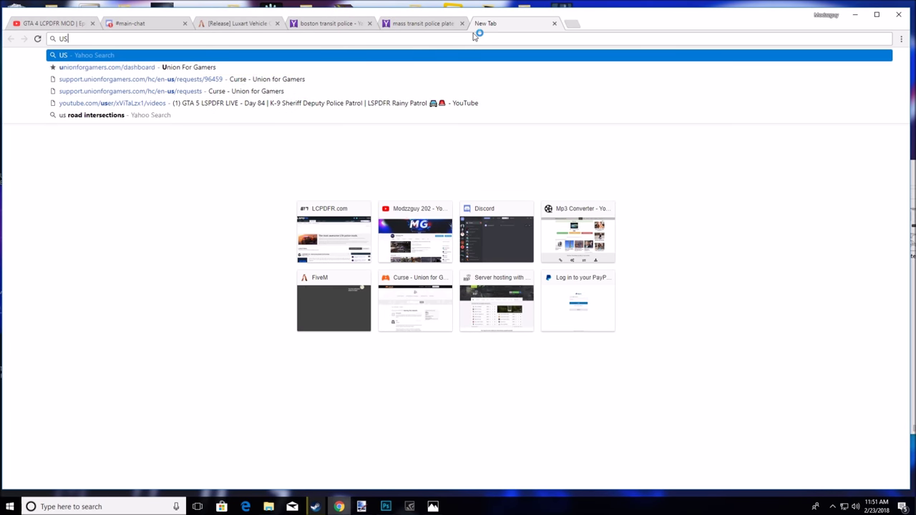
key("Return")
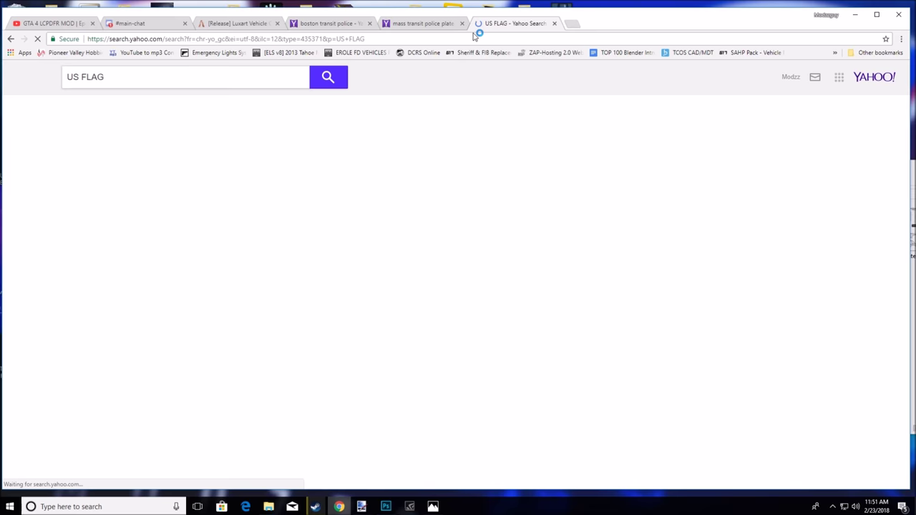
left_click(104, 106)
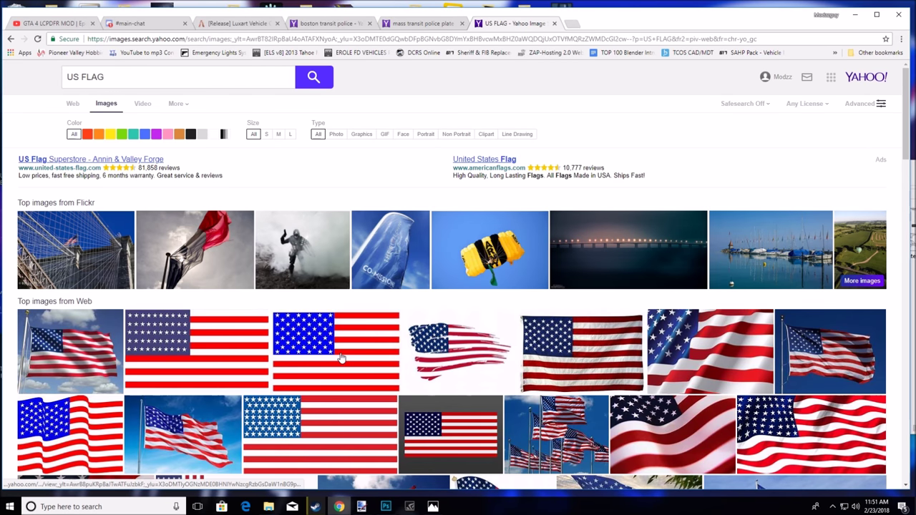
Save a flat American flag image to Downloads and return to Photoshop
scroll(449, 160, "down", 2)
left_click(355, 204)
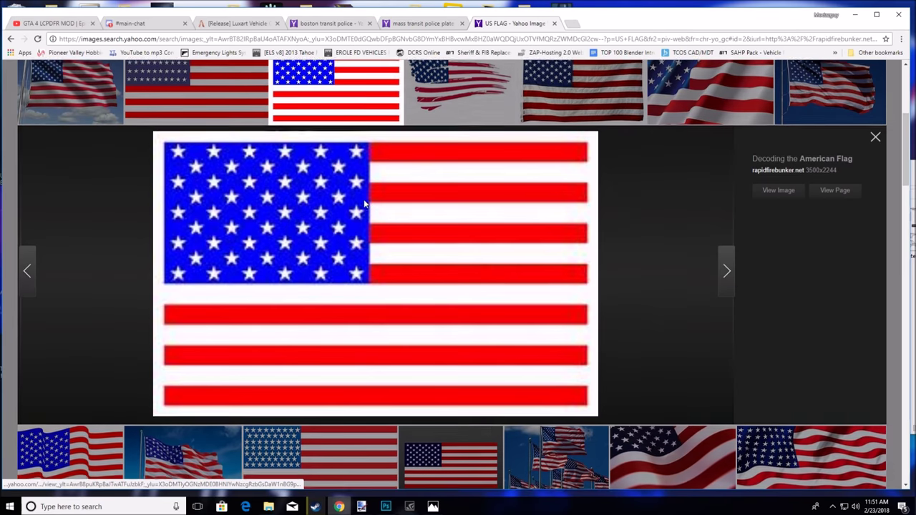
right_click(461, 207)
left_click(491, 227)
left_click(381, 249)
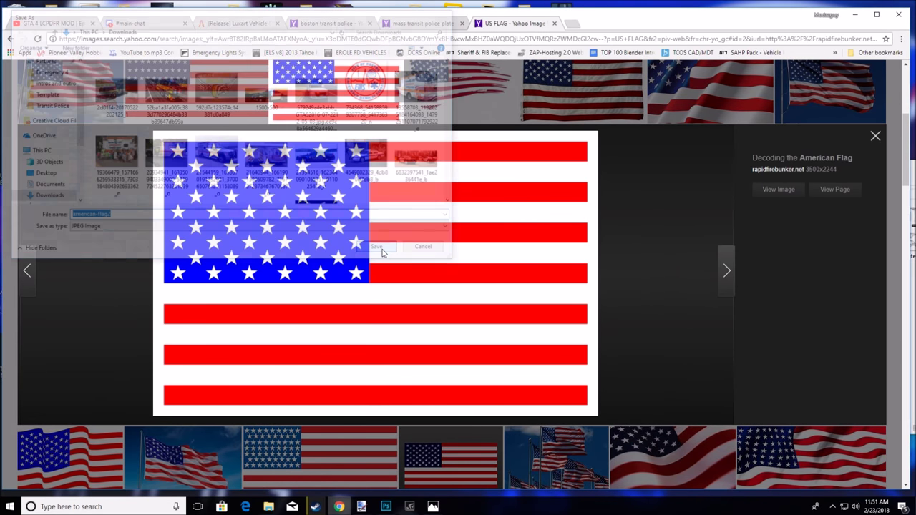
key("Escape")
left_click(855, 15)
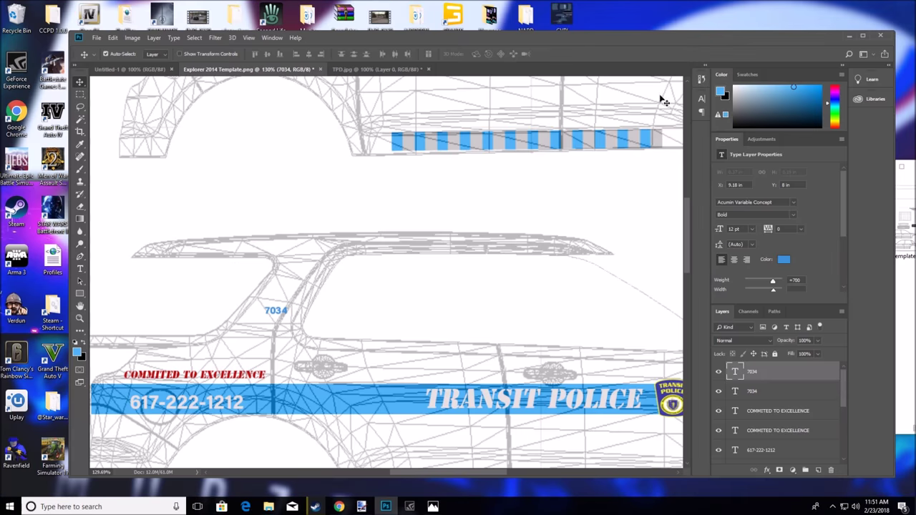
Open american-flag2.jpg from Downloads as a new Photoshop document
mouse_move(268, 507)
left_click(249, 466)
scroll(400, 322, "down", 10)
left_click(344, 390)
left_click_drag(344, 393, 482, 81)
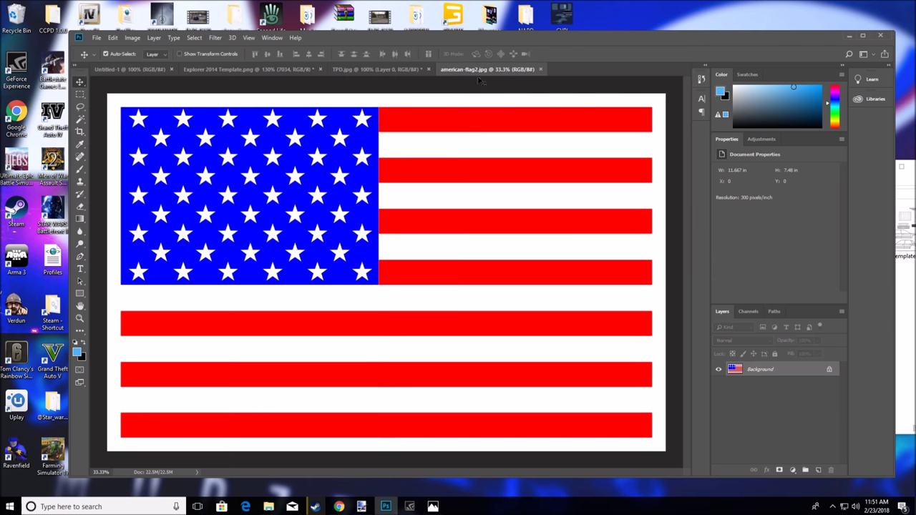
Unlock the flag's background as Layer 0 and scale it down with Free Transform
left_click(81, 119)
left_click(144, 101)
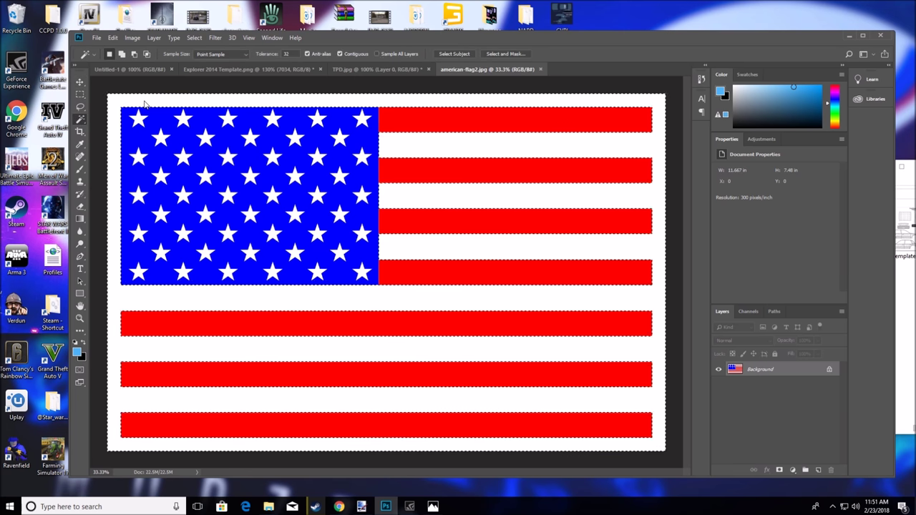
key("m")
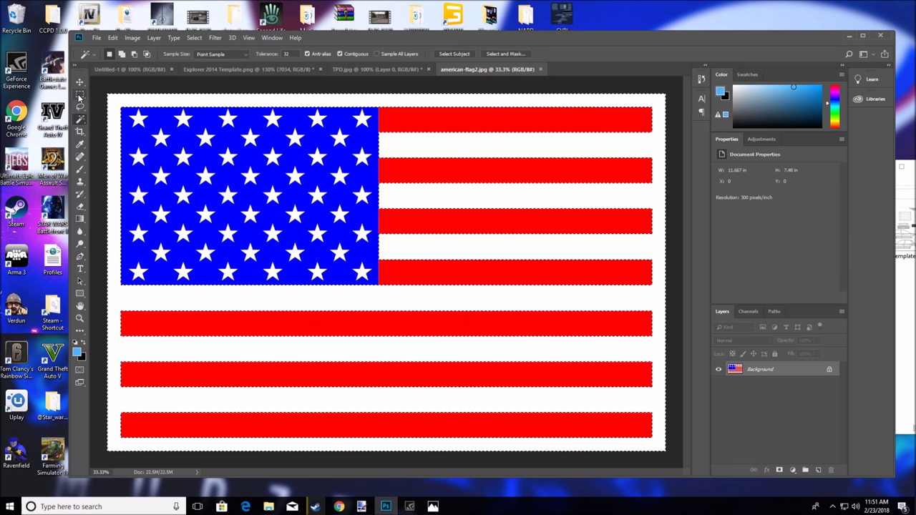
key("ctrl+d")
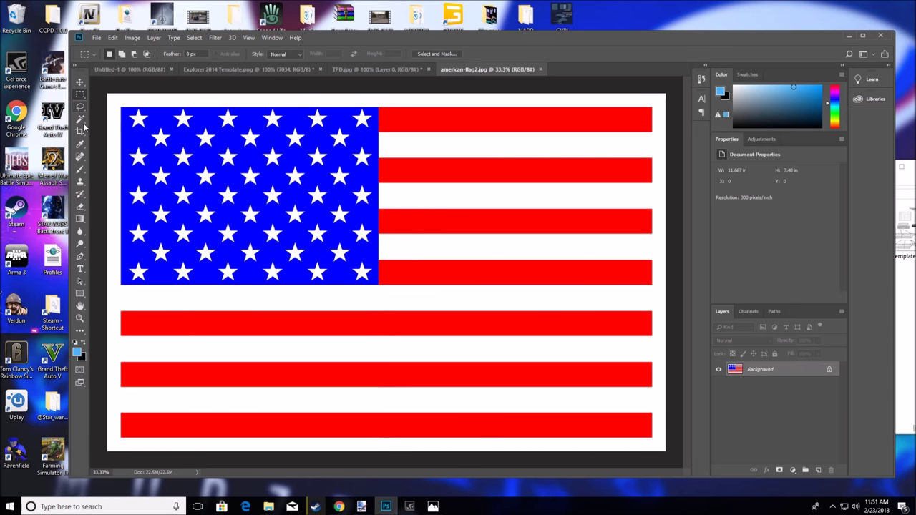
left_click(829, 369)
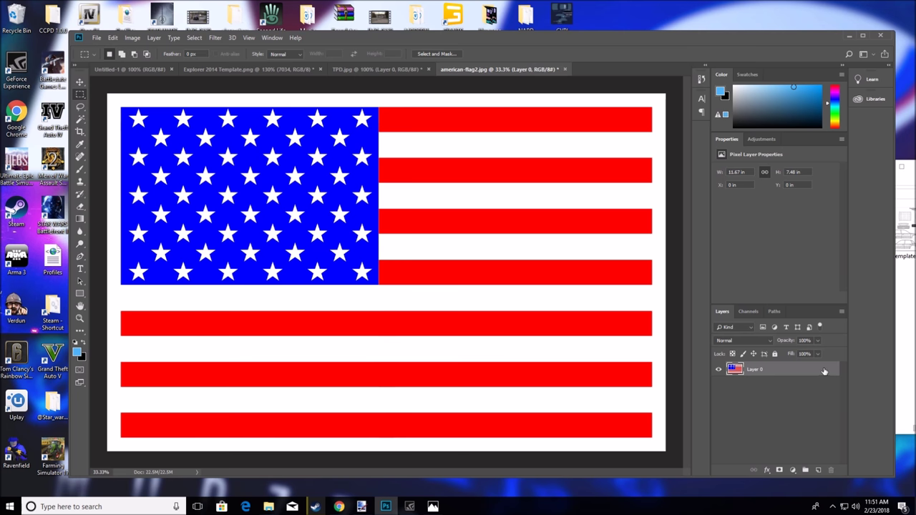
key("ctrl+t")
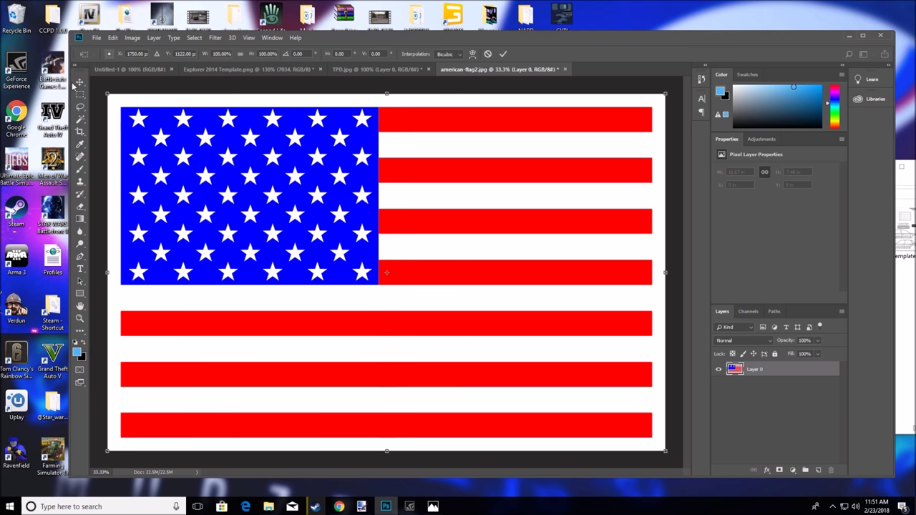
left_click_drag(107, 93, 343, 199)
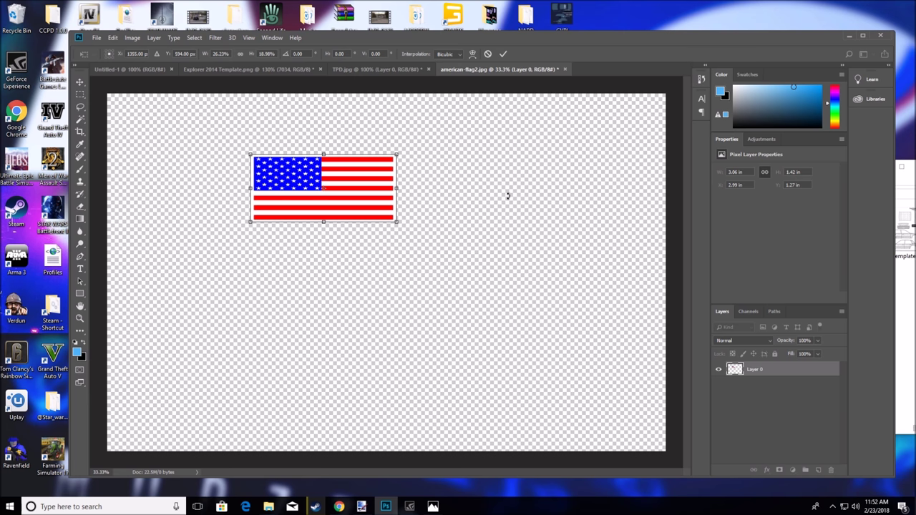
left_click(79, 82)
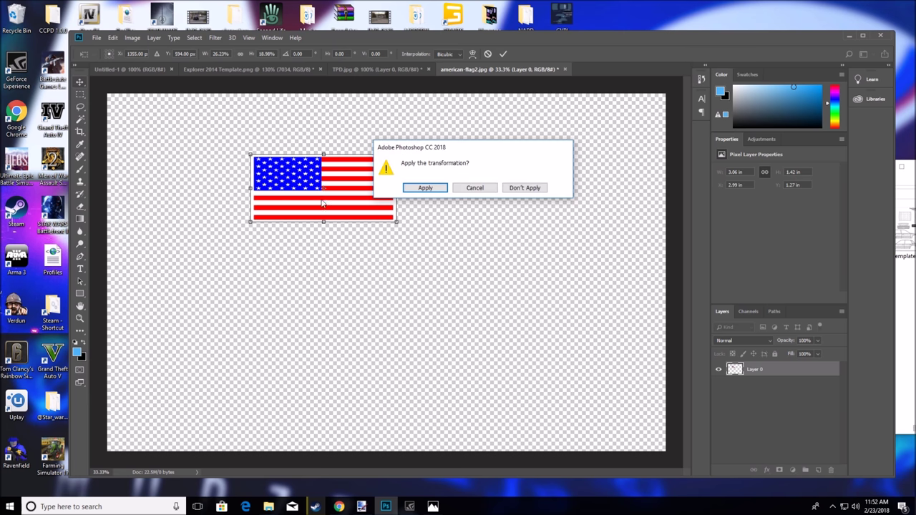
left_click(425, 188)
key("ctrl+z")
Bring the flag into the Explorer 2014 Template, shrink it, and place it under 7034
left_click(256, 72)
left_click_drag(256, 74, 277, 315)
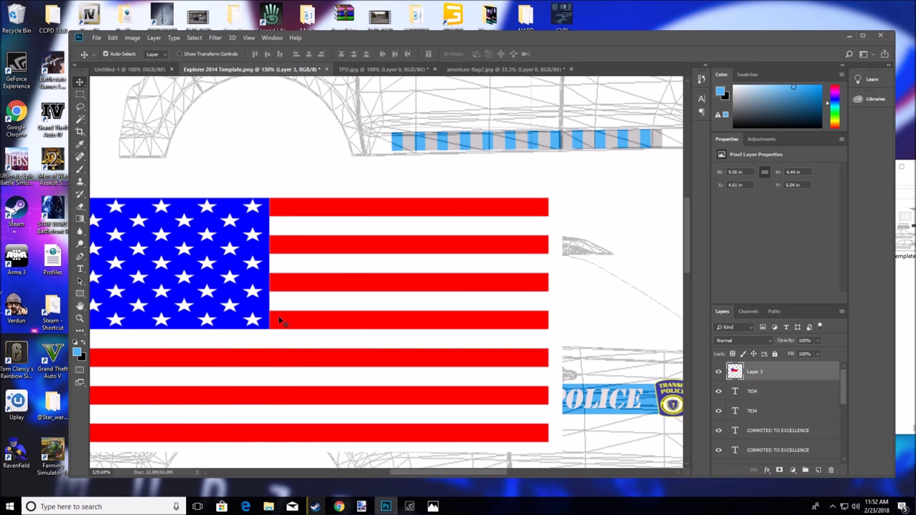
key("ctrl+t")
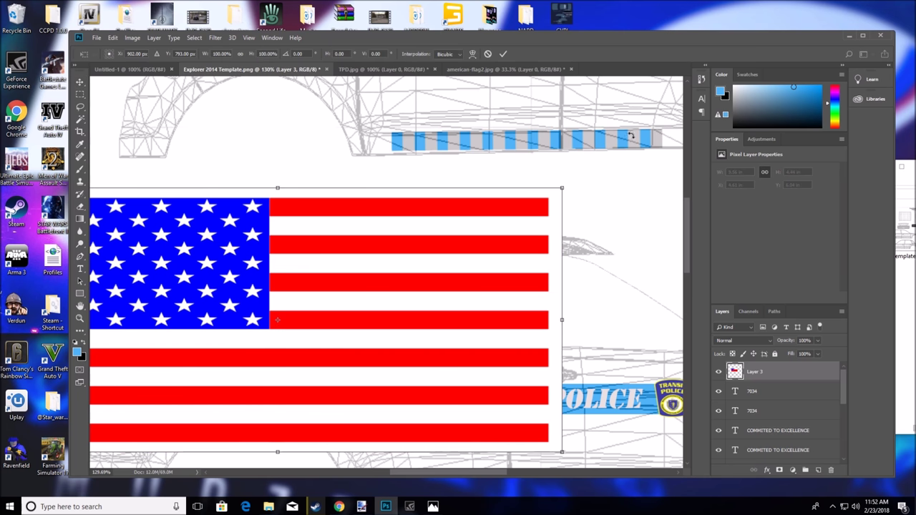
left_click_drag(562, 191, 286, 310)
left_click_drag(136, 286, 246, 328)
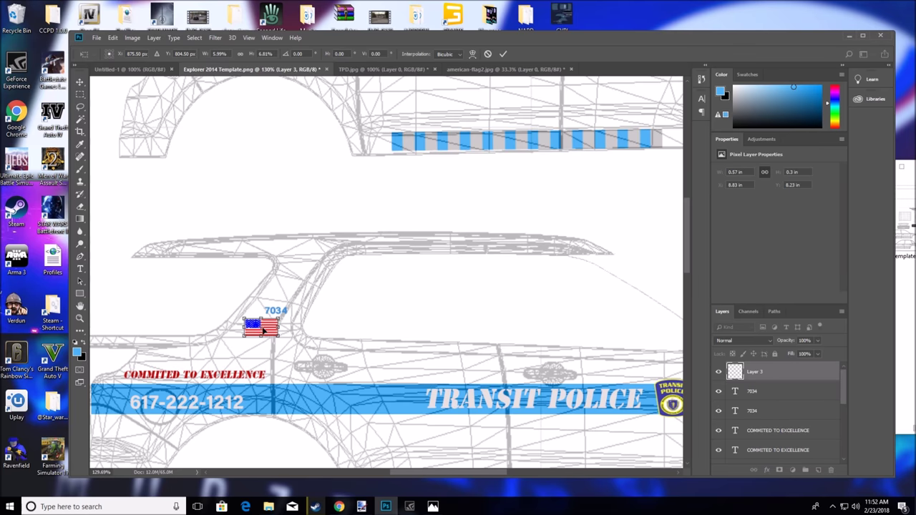
scroll(425, 460, "right", 3)
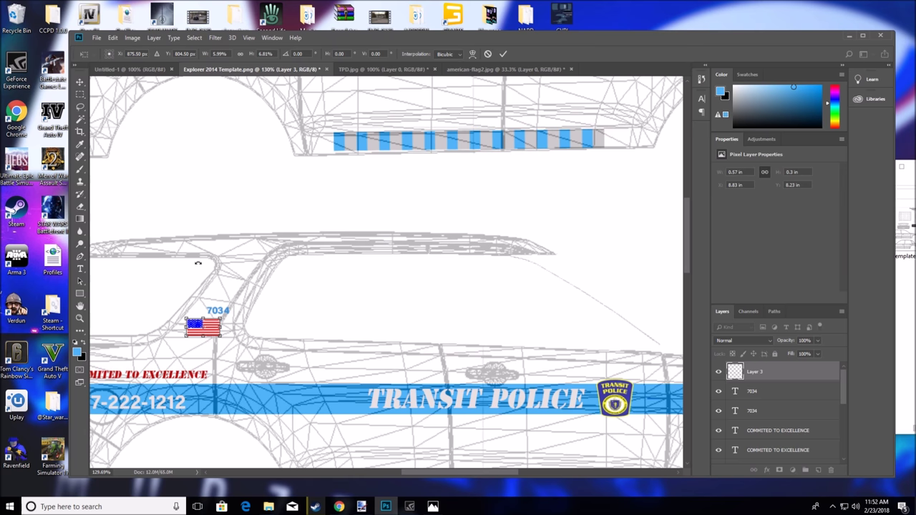
left_click(79, 82)
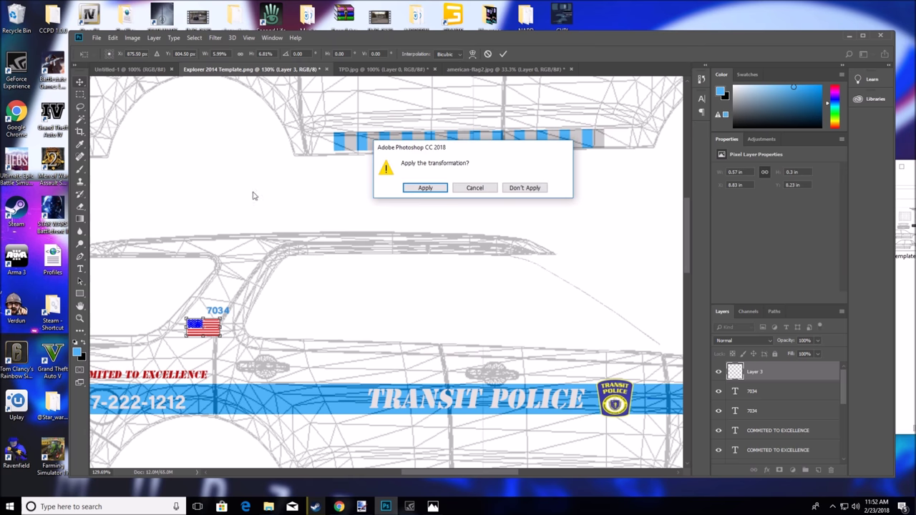
left_click(427, 189)
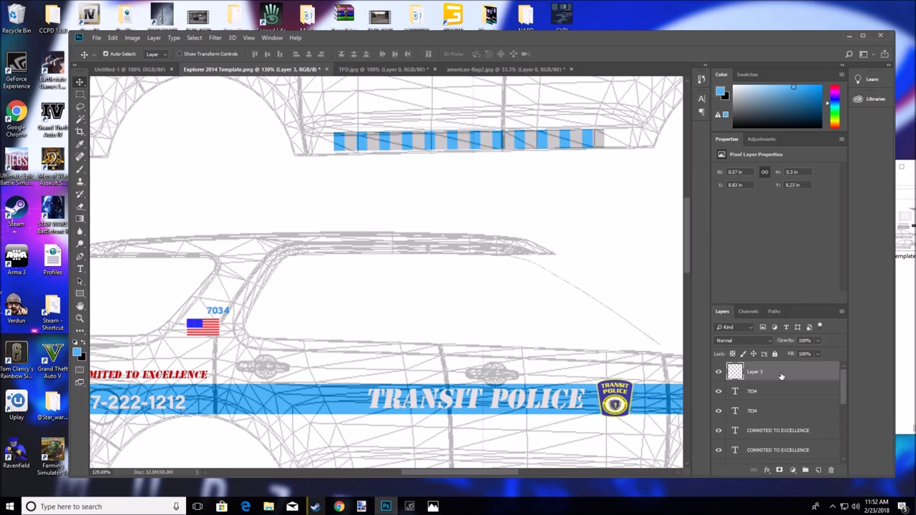
Paste a copy of the US flag onto Layer 4 and move it 4.75 in sideways beneath the other 7034 number
key("ctrl+v")
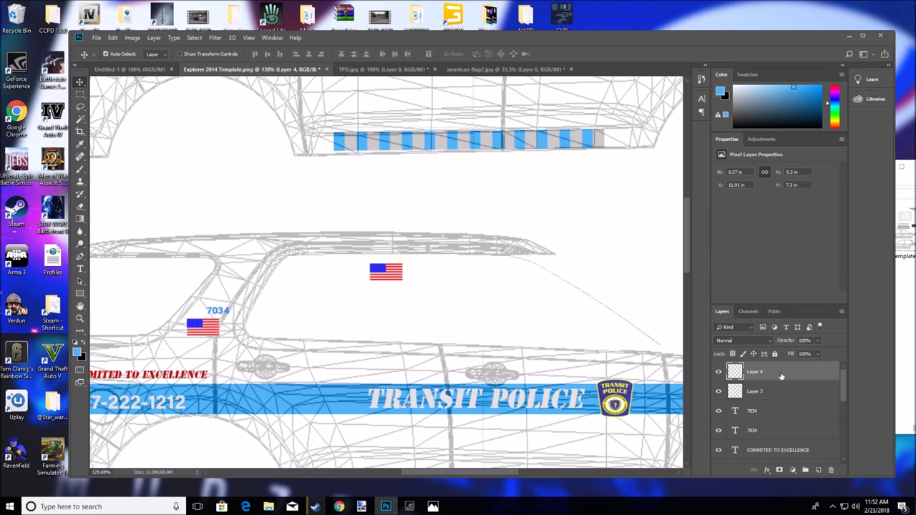
left_click_drag(393, 279, 461, 150)
scroll(527, 213, "up", 5)
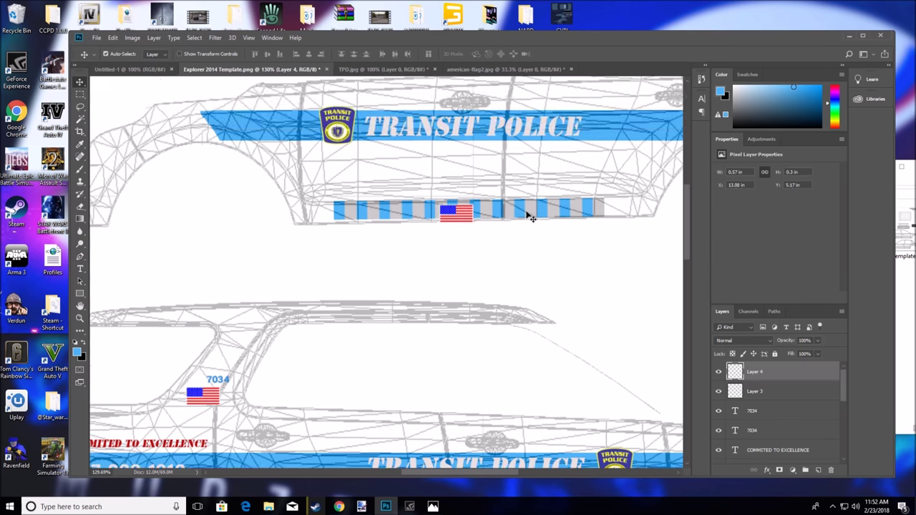
left_click_drag(490, 472, 540, 475)
left_click_drag(223, 324, 504, 176)
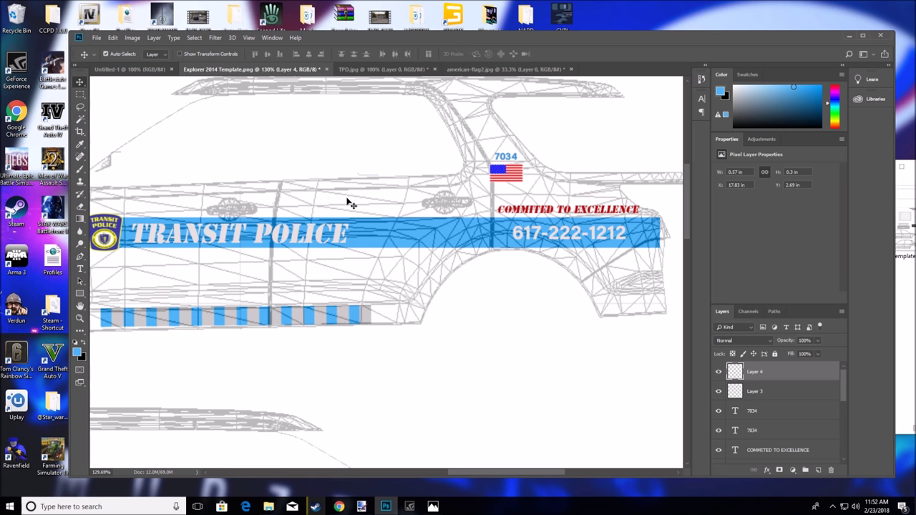
scroll(397, 344, "up", 5)
left_click_drag(472, 472, 334, 466)
scroll(325, 352, "down", 2)
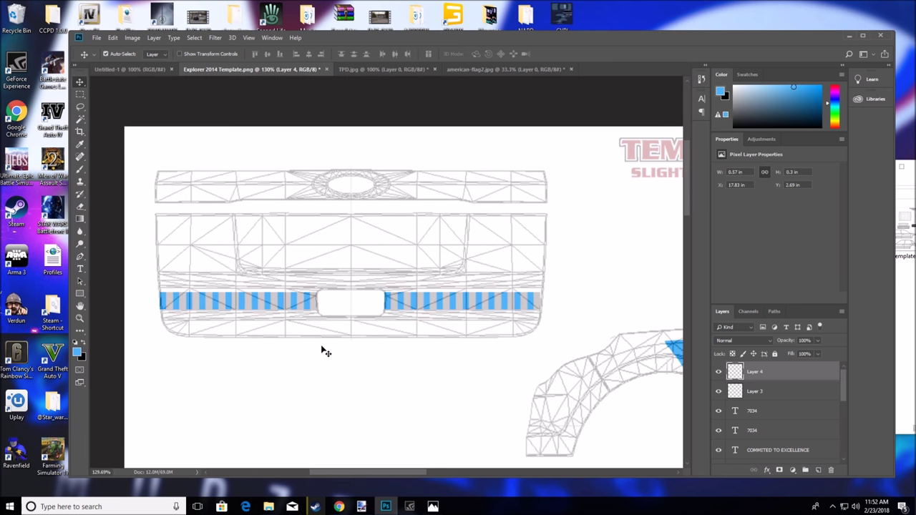
scroll(326, 352, "down", 10)
scroll(322, 350, "down", 3)
scroll(322, 351, "up", 3)
scroll(322, 351, "up", 1)
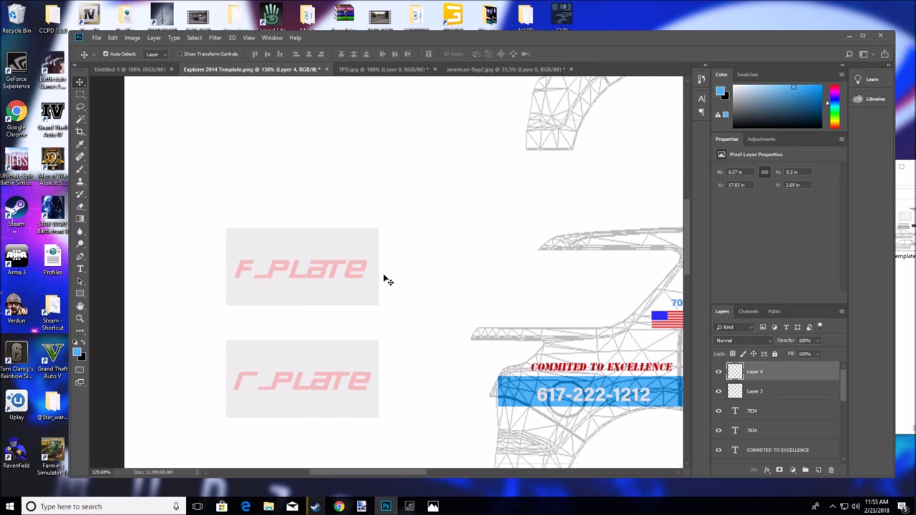
scroll(348, 375, "up", 7)
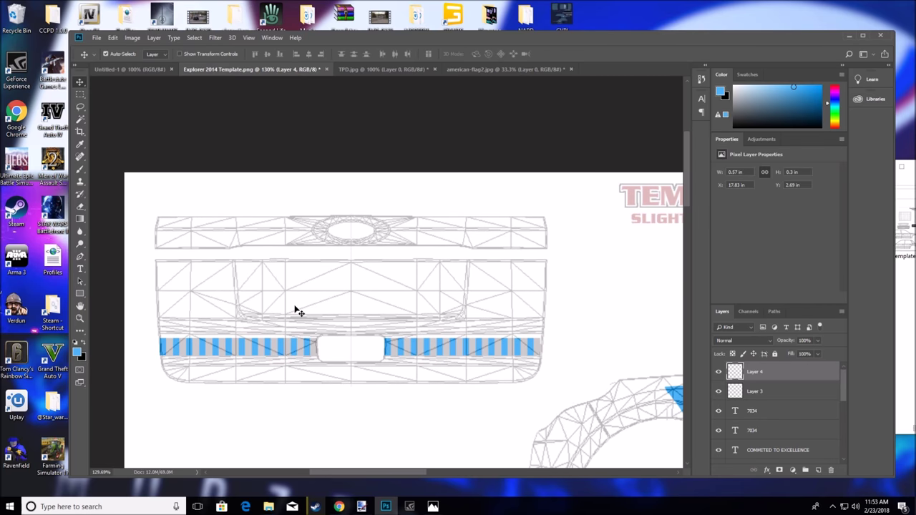
left_click(339, 507)
left_click(408, 29)
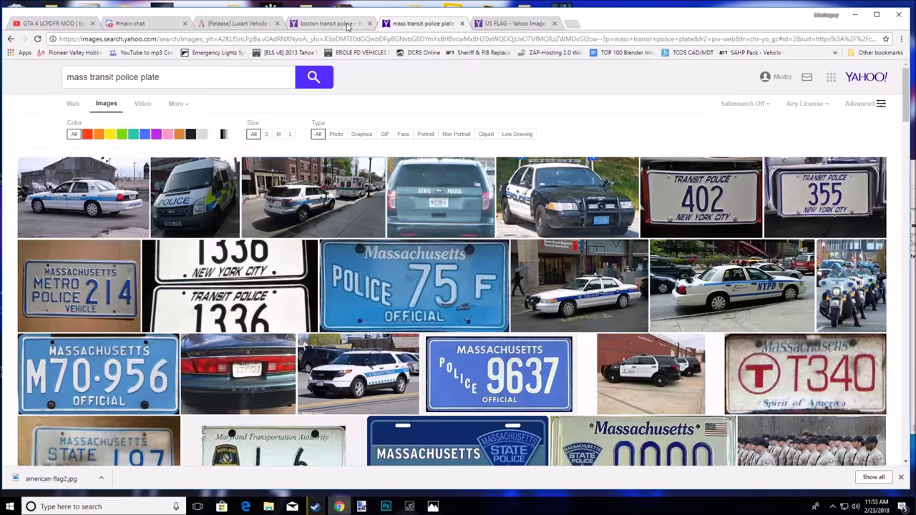
left_click(313, 224)
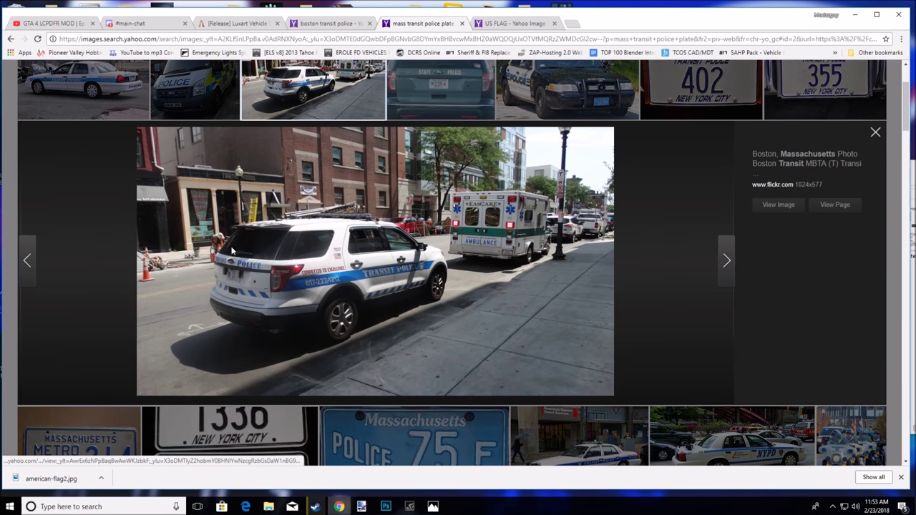
left_click(855, 15)
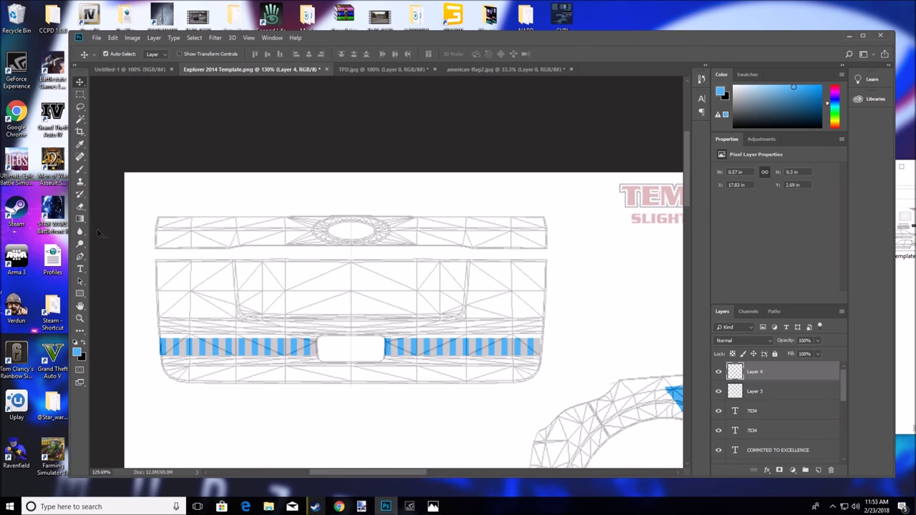
Create a TRANSIT text block on the rear panel and slide it right along the strip
left_click(79, 268)
left_click(194, 231)
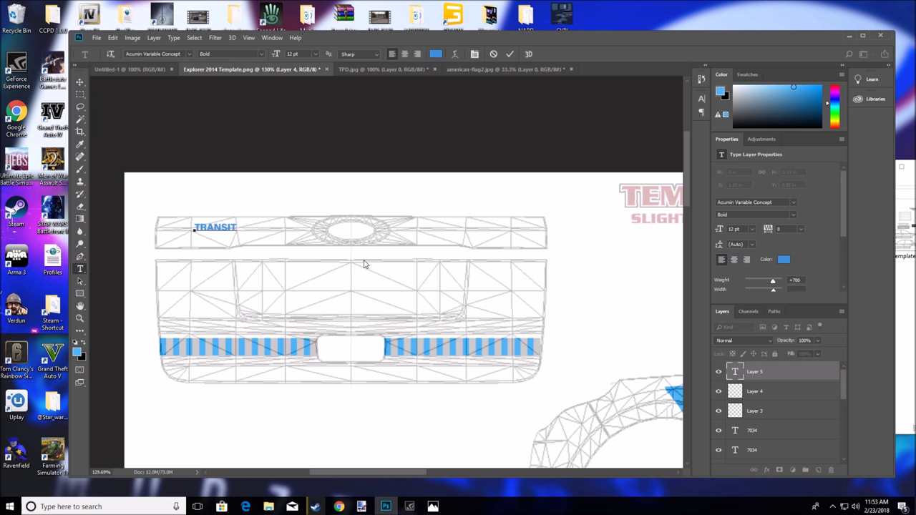
left_click(262, 55)
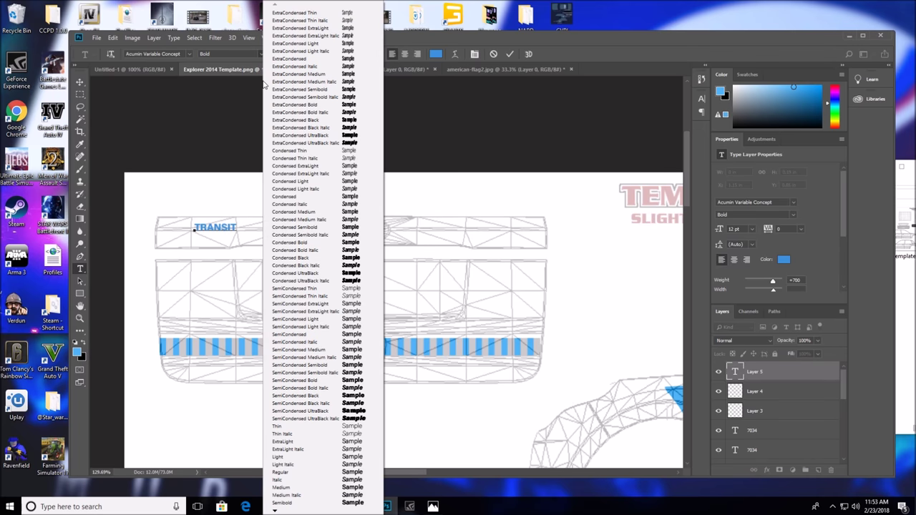
left_click(191, 55)
left_click(190, 55)
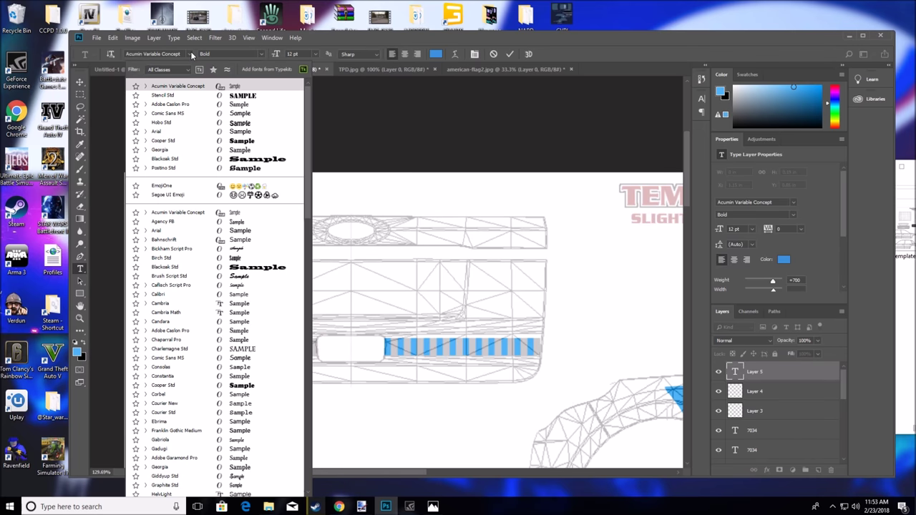
scroll(149, 331, "down", 10)
scroll(162, 413, "down", 1)
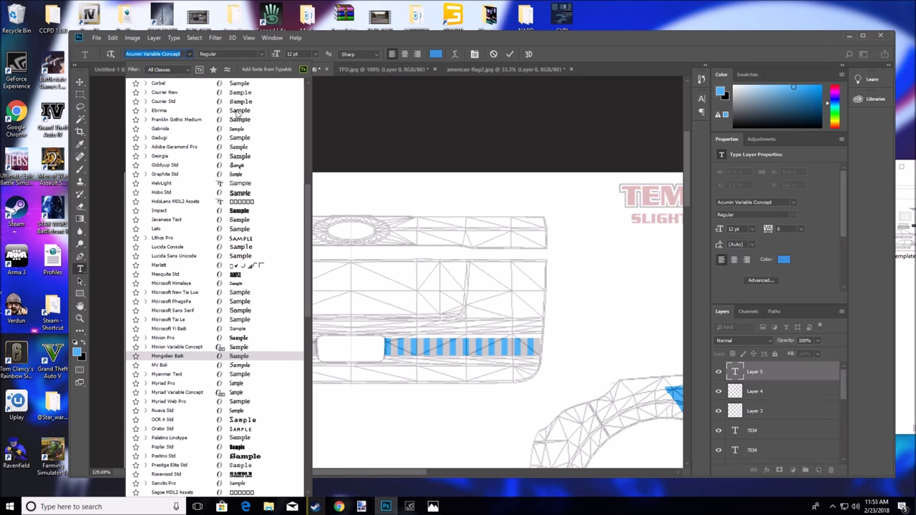
left_click(335, 148)
double_click(240, 226)
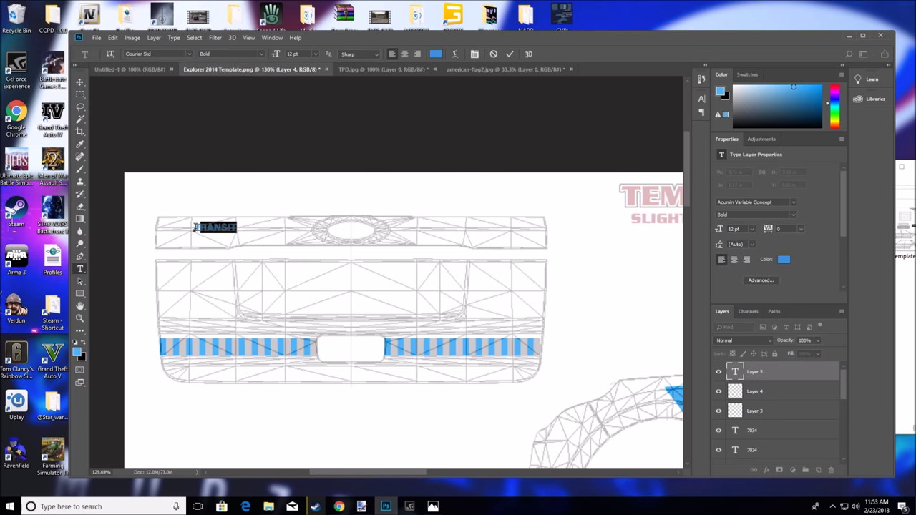
left_click_drag(243, 242, 481, 239)
Set TRANSIT to Stencil Std and move it left of the emblem
left_click(189, 55)
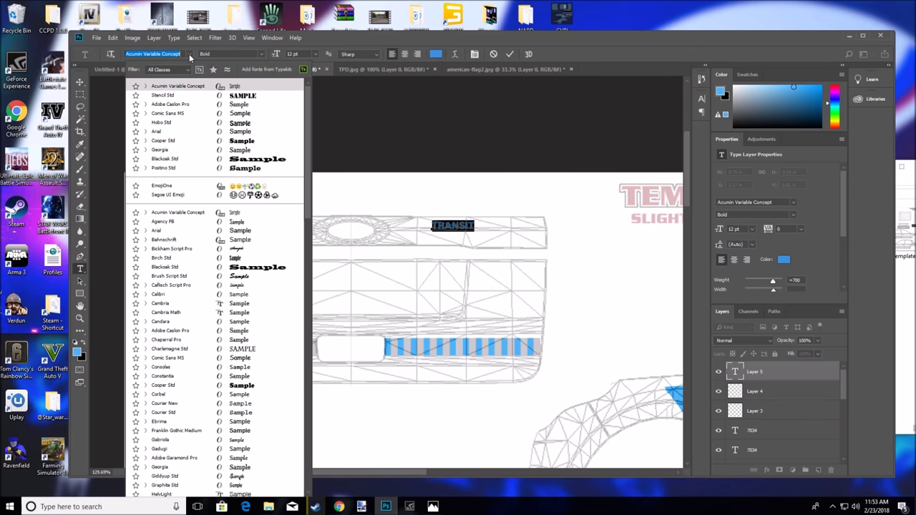
scroll(192, 348, "down", 10)
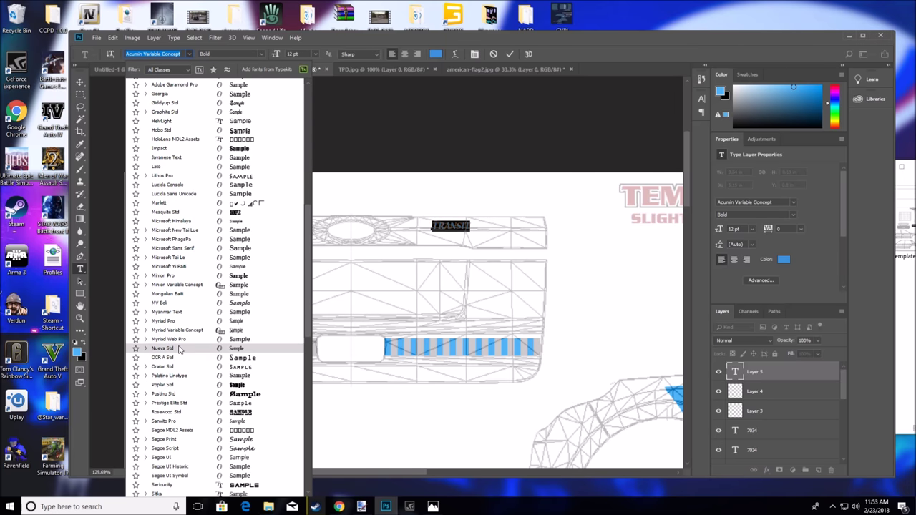
scroll(188, 352, "down", 10)
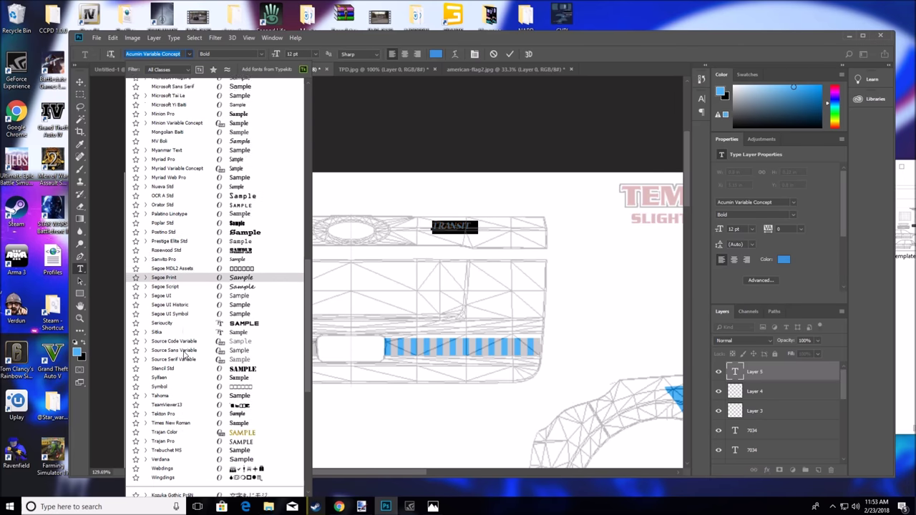
left_click(163, 356)
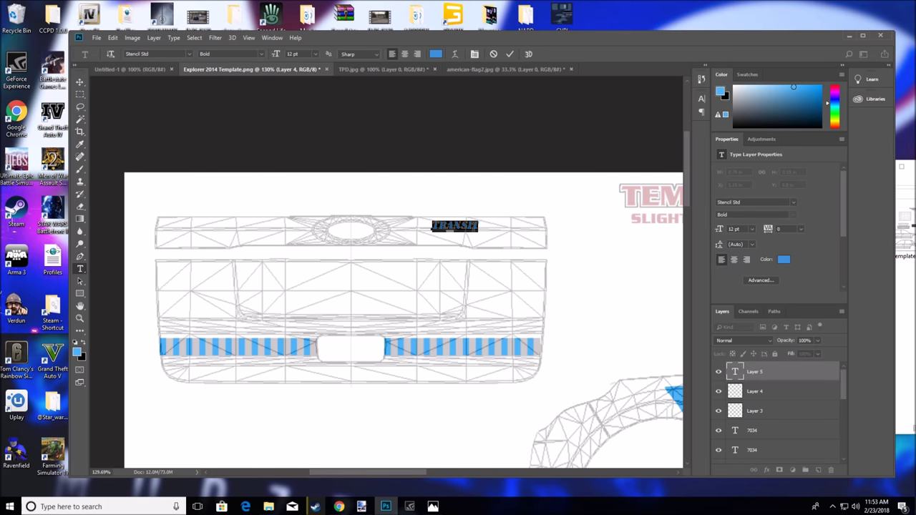
left_click_drag(480, 236, 257, 236)
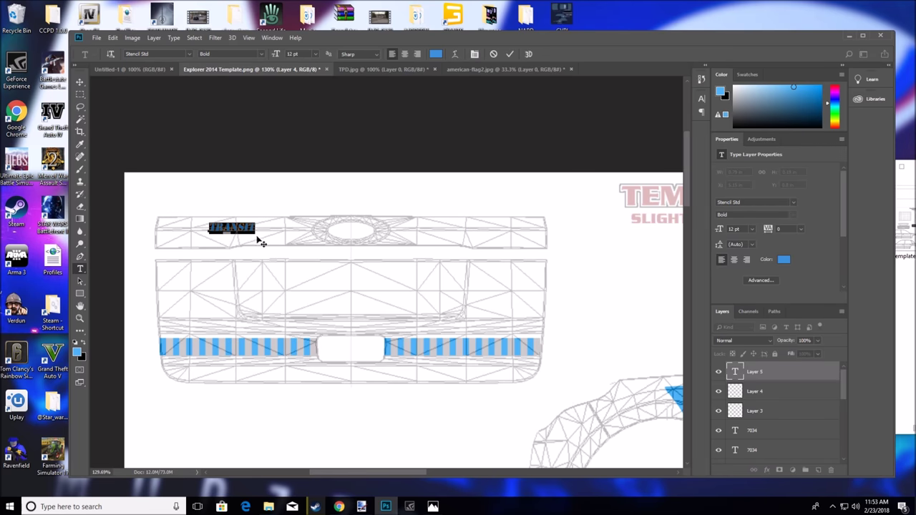
Resize TRANSIT to 36 pt, then settle on 24 pt, nudge it into place and commit
left_click(315, 54)
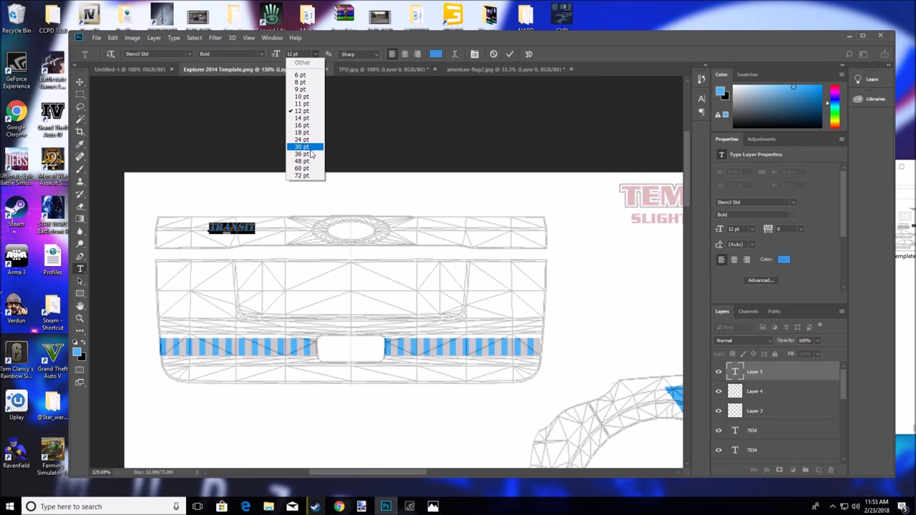
left_click(307, 154)
left_click(316, 56)
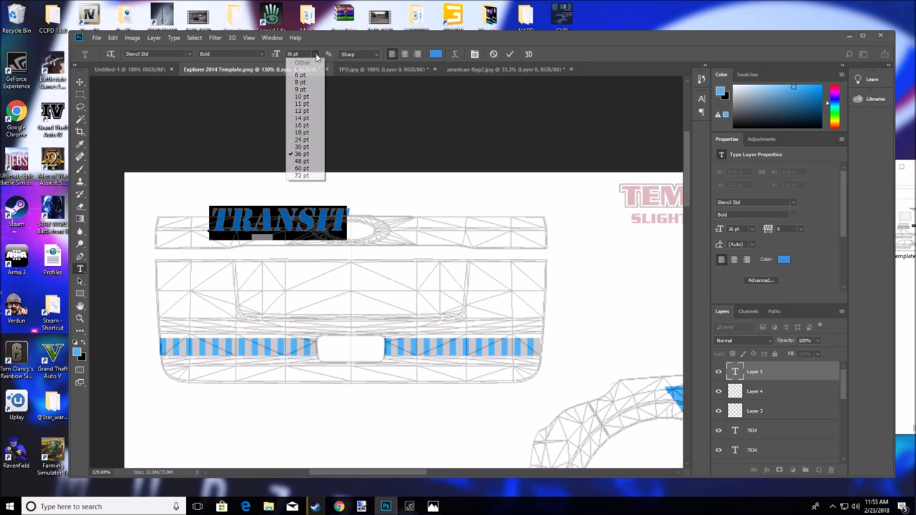
left_click(302, 140)
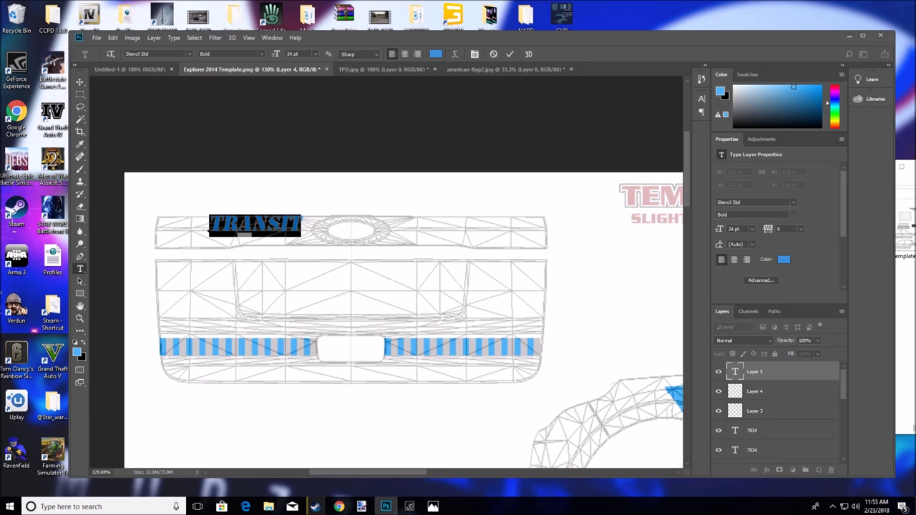
mouse_move(284, 246)
left_mouse_down()
mouse_move(271, 253)
mouse_move(281, 252)
left_mouse_up()
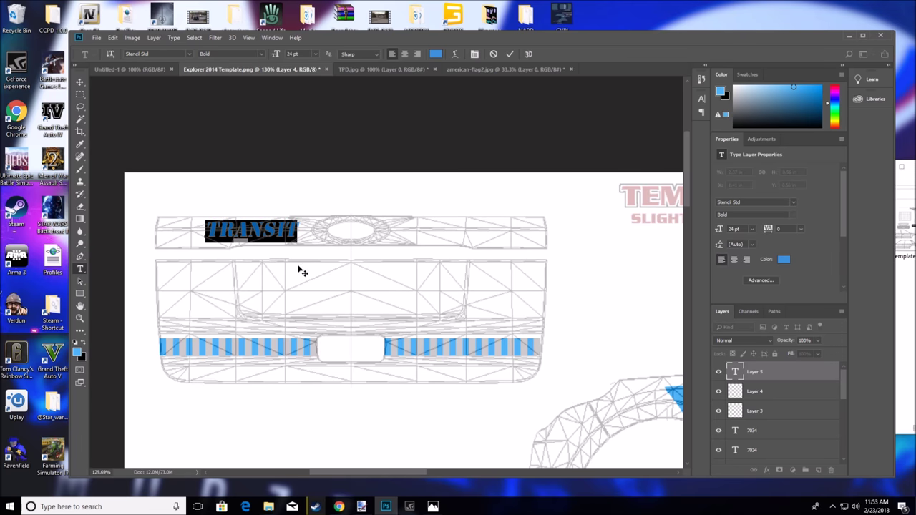
left_click(421, 232)
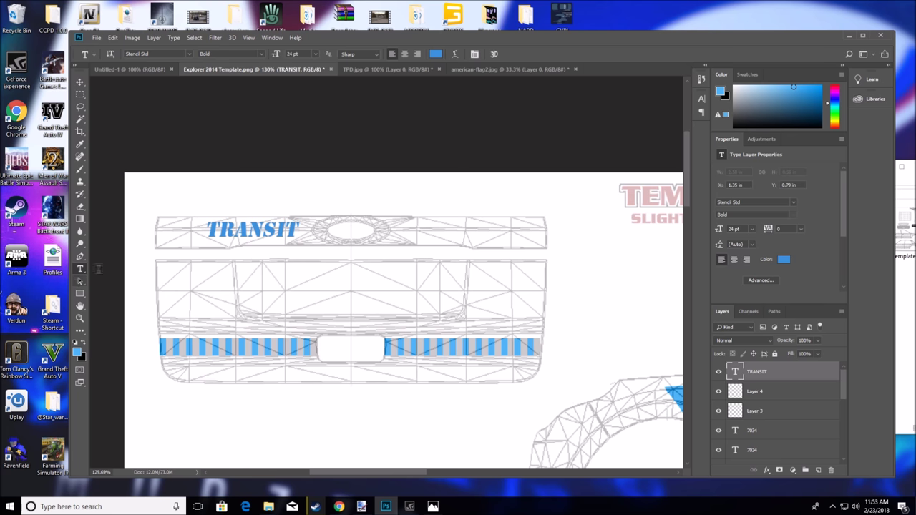
Add matching POLICE text right of the emblem so the strip reads TRANSIT POLICE
left_click(412, 231)
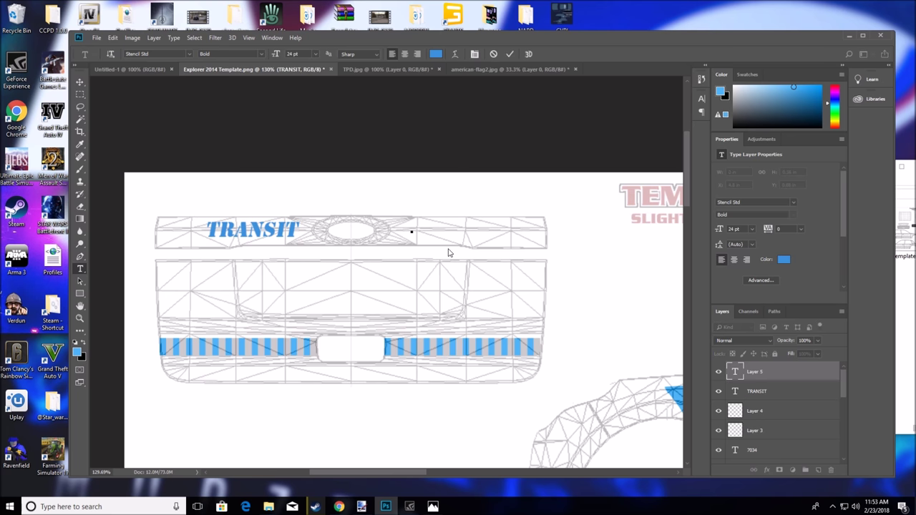
type("POLICE")
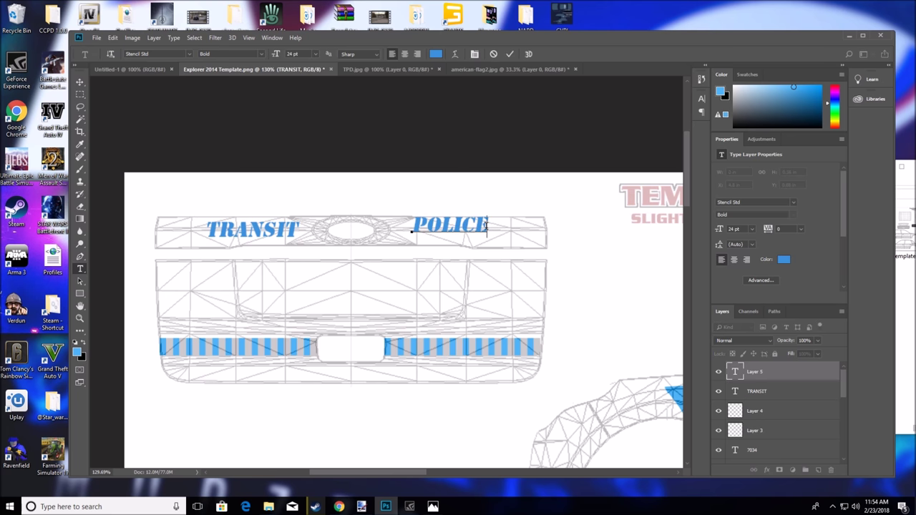
left_click_drag(489, 250, 498, 254)
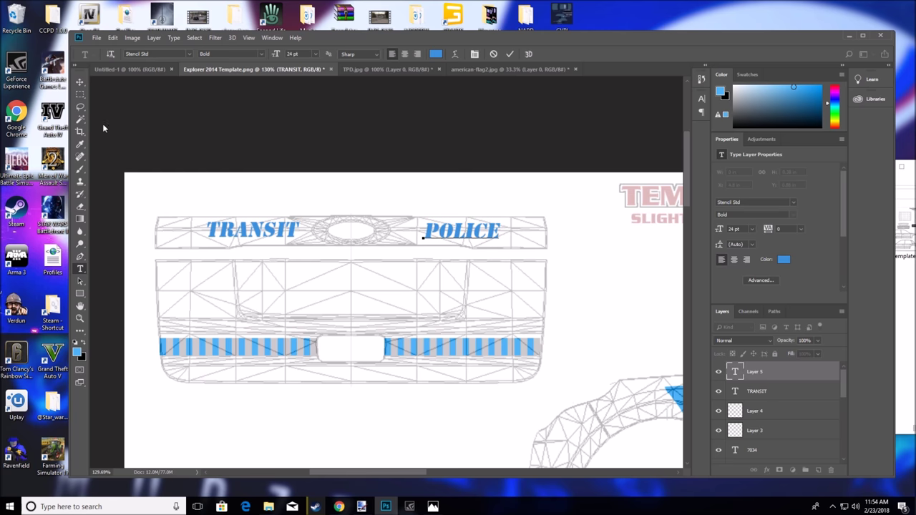
key("ctrl+Return")
key("v")
scroll(501, 252, "down", 2)
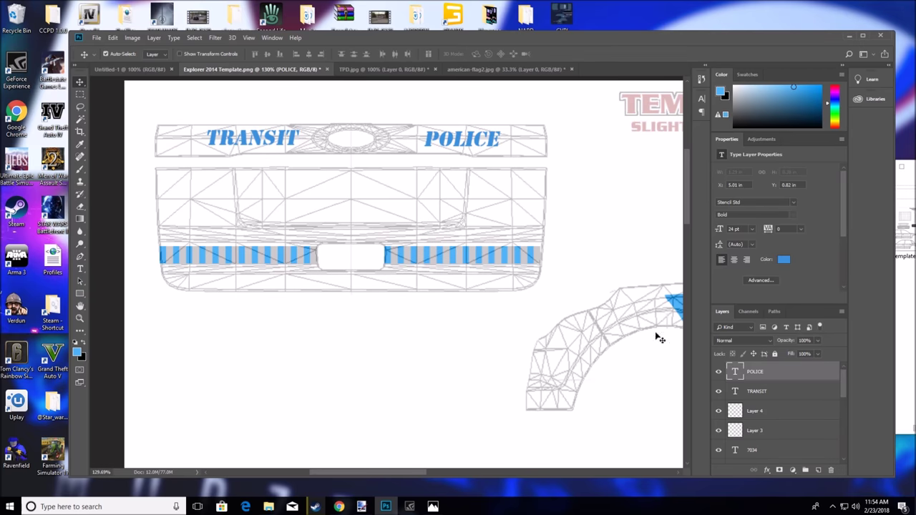
left_click_drag(331, 476, 389, 331)
scroll(392, 334, "down", 2)
scroll(392, 334, "down", 5)
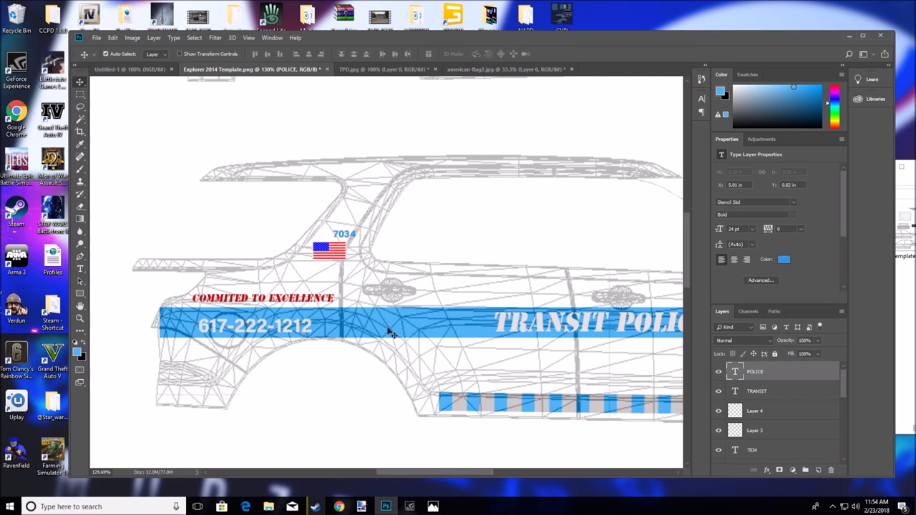
left_click_drag(405, 472, 339, 473)
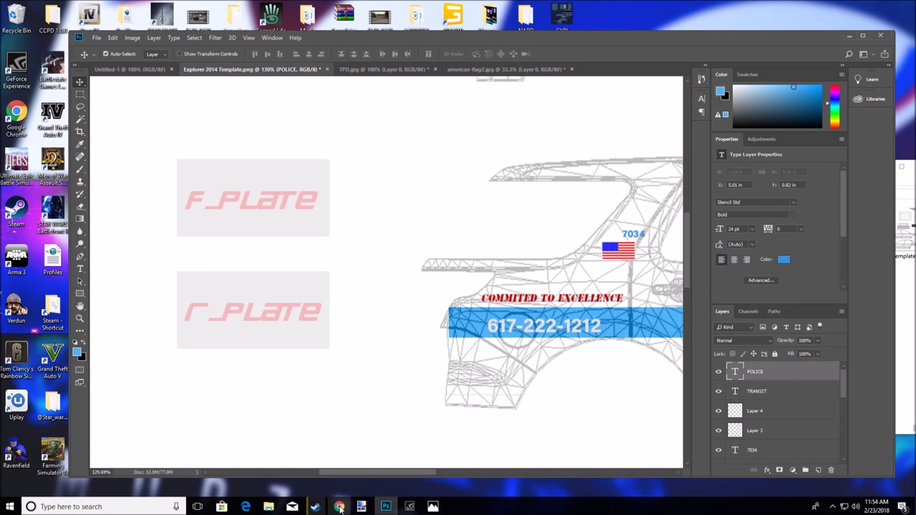
Browse Yahoo results for Massachusetts police plates, previewing the M70-956 and STATE 1273 plates, then minimise Chrome
left_click(338, 507)
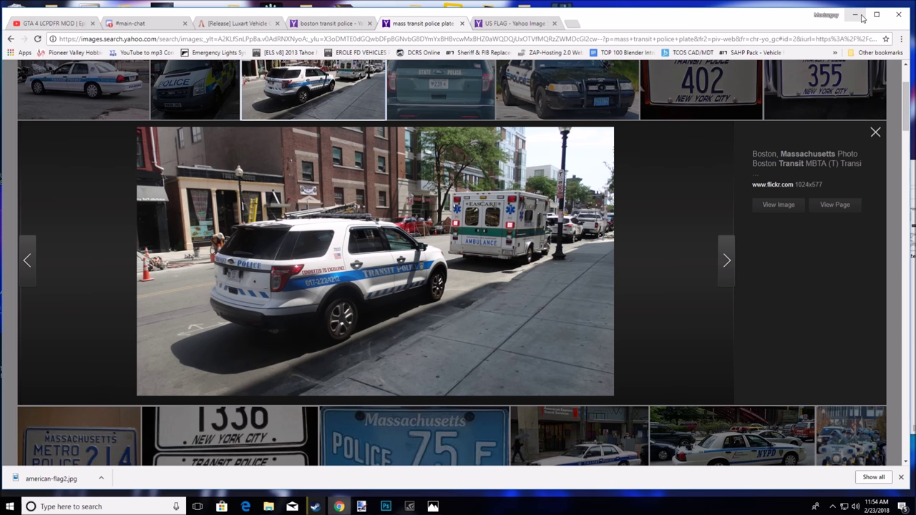
scroll(377, 192, "up", 2)
scroll(377, 192, "down", 4)
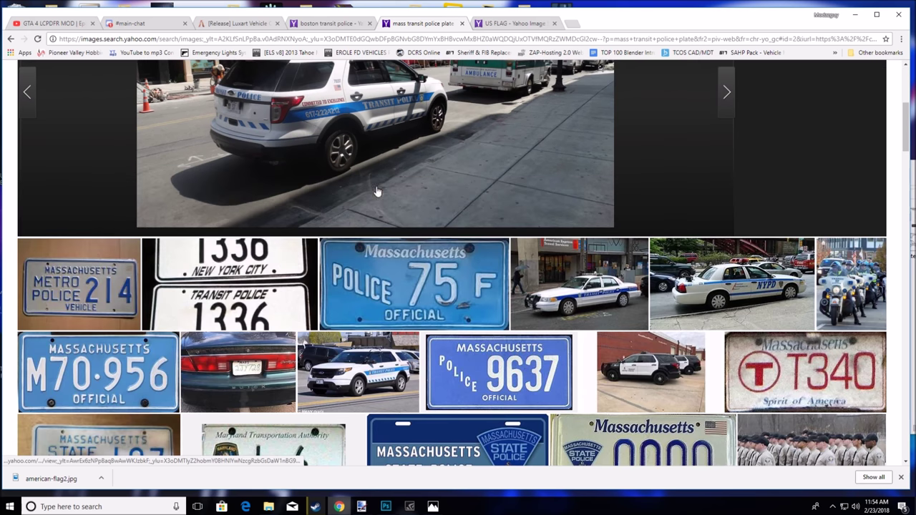
left_click(98, 372)
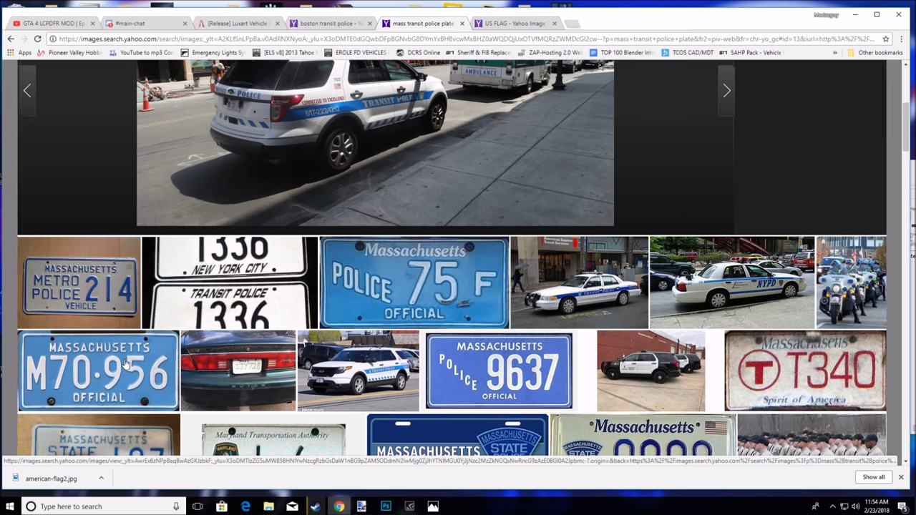
left_click(875, 132)
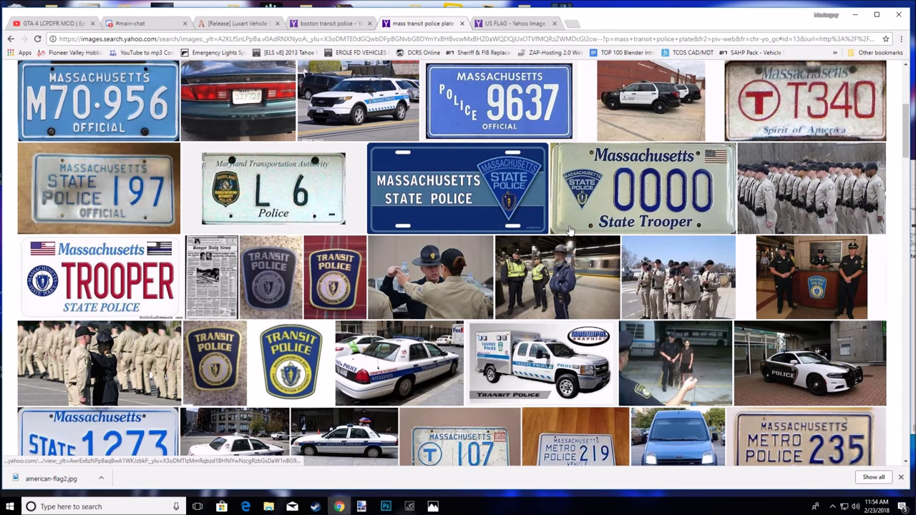
scroll(570, 230, "down", 3)
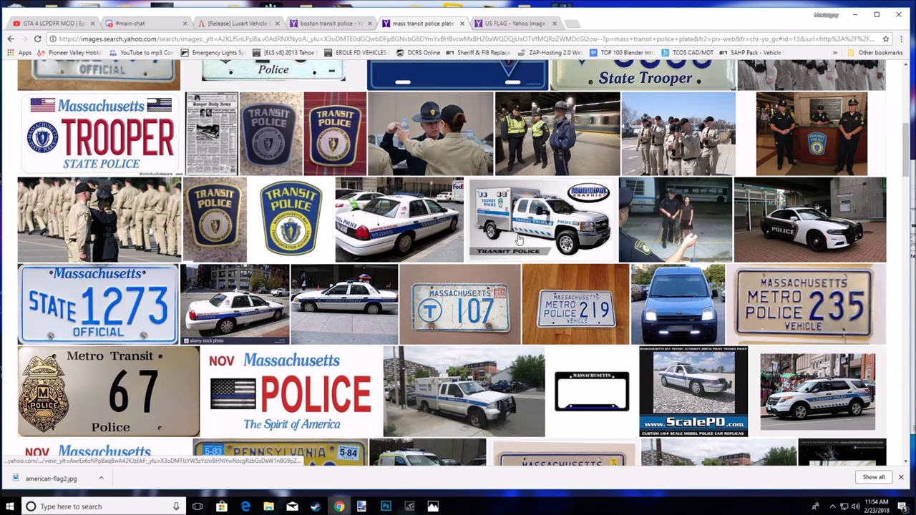
left_click(147, 302)
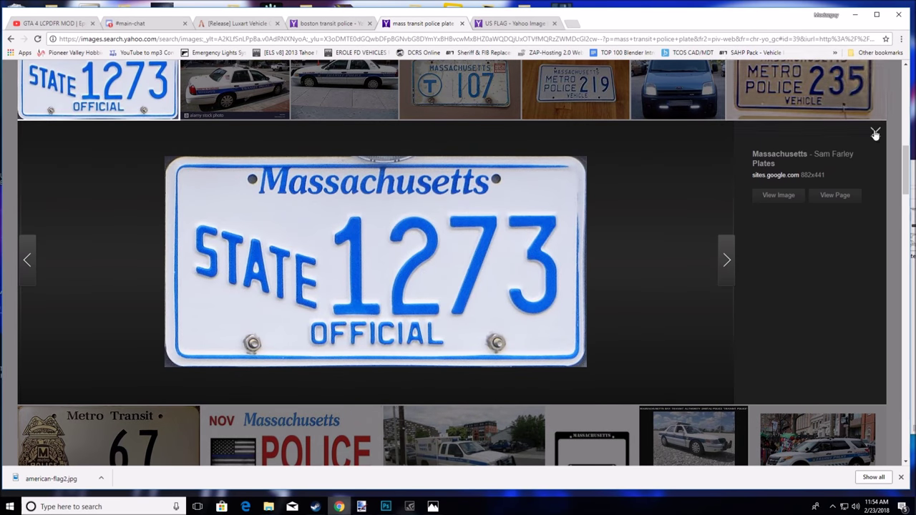
left_click(875, 133)
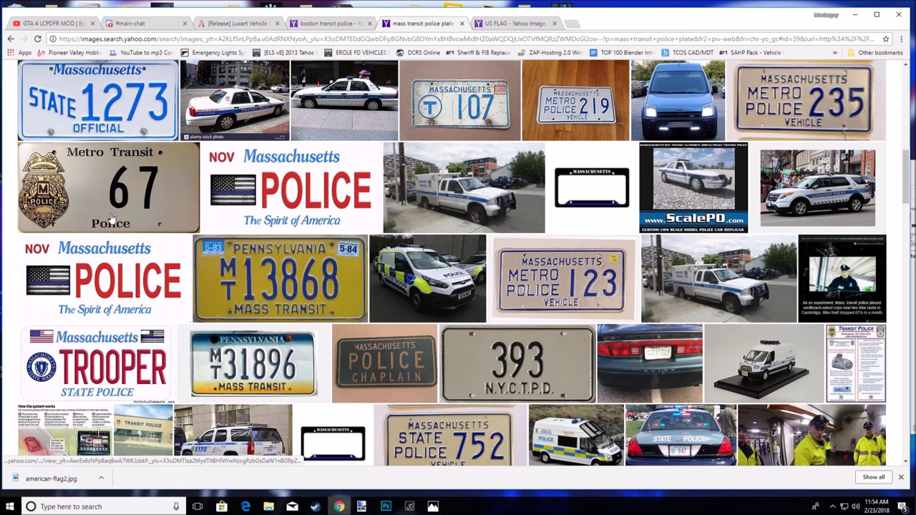
scroll(197, 236, "down", 5)
scroll(491, 284, "down", 3)
scroll(322, 301, "down", 3)
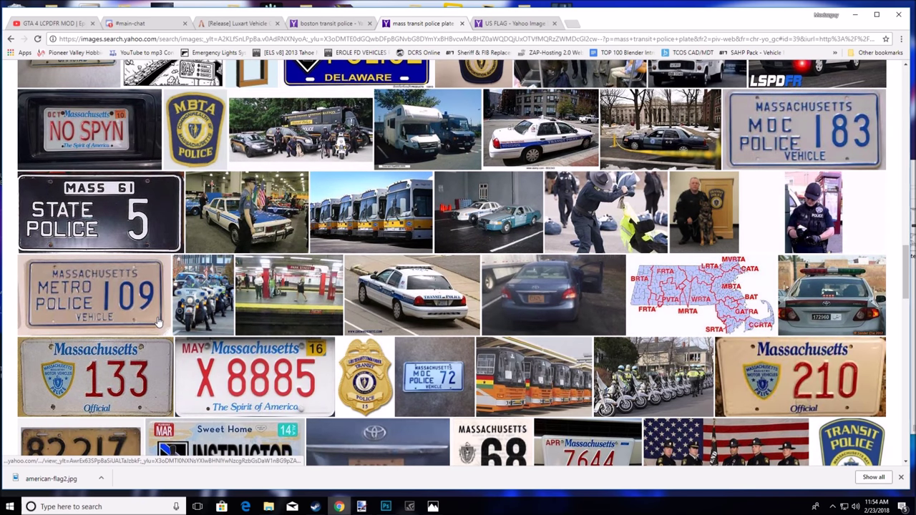
scroll(159, 322, "up", 10)
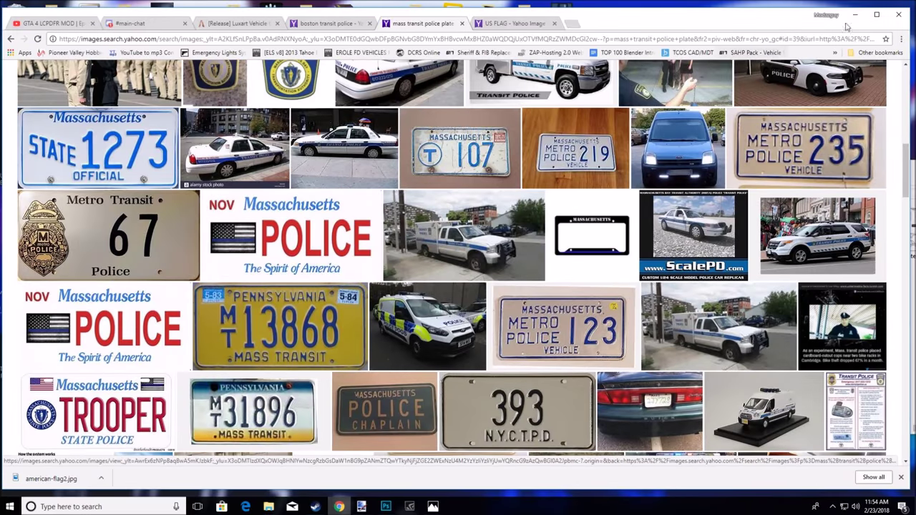
left_click(855, 14)
Open the mapolicemovieprop plate image and drag it into the Explorer 2014 Template
left_click_drag(738, 38, 638, 48)
left_click_drag(850, 243, 494, 75)
left_click_drag(279, 285, 397, 336)
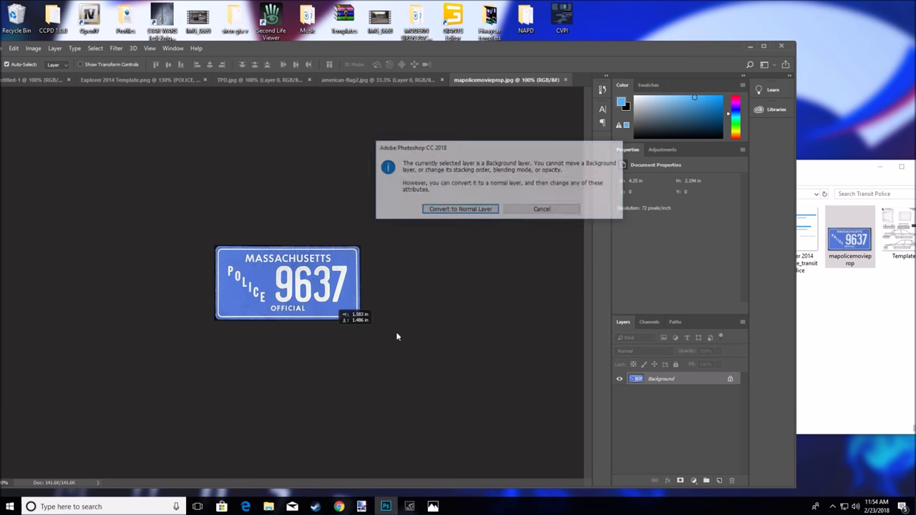
left_click(460, 210)
left_click_drag(317, 324, 364, 62)
left_click_drag(136, 81, 148, 200)
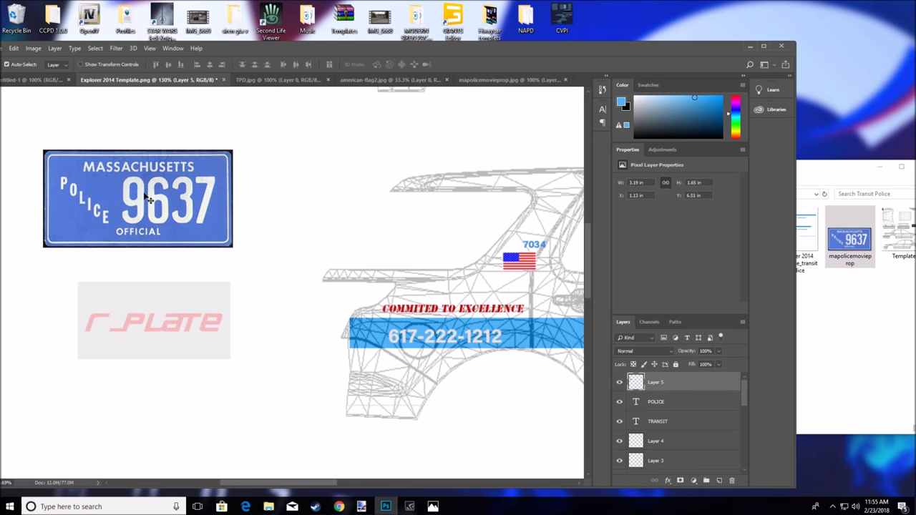
Scale the plate layer down to fit the plate area and apply the transform
key("ctrl+t")
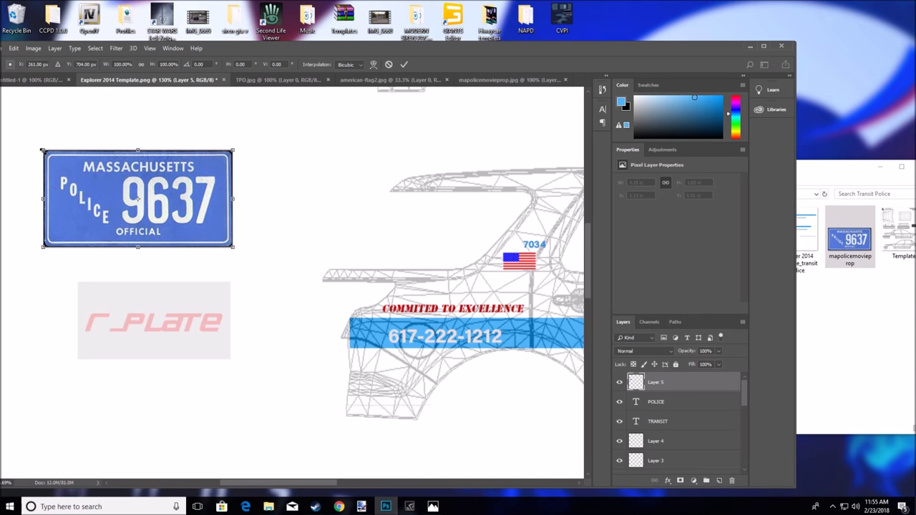
left_click_drag(42, 151, 76, 171)
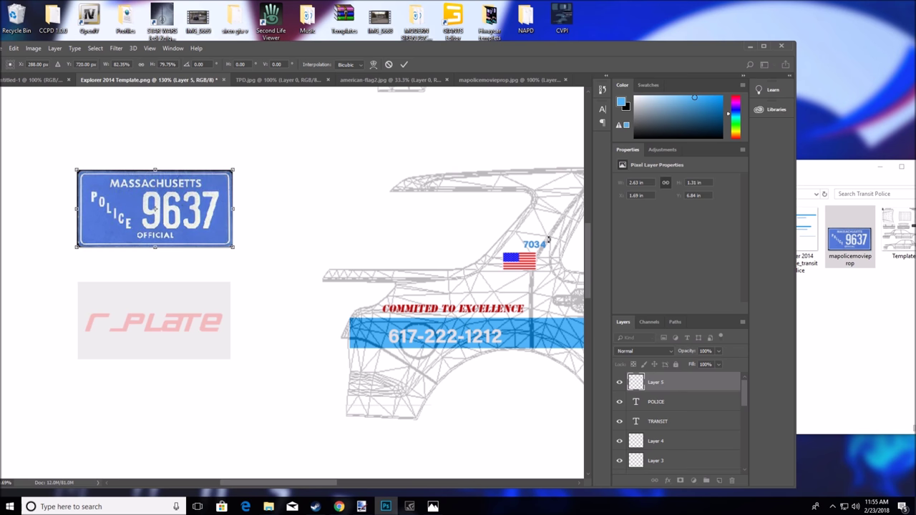
left_click_drag(478, 46, 561, 30)
left_click(66, 77)
left_click(427, 244)
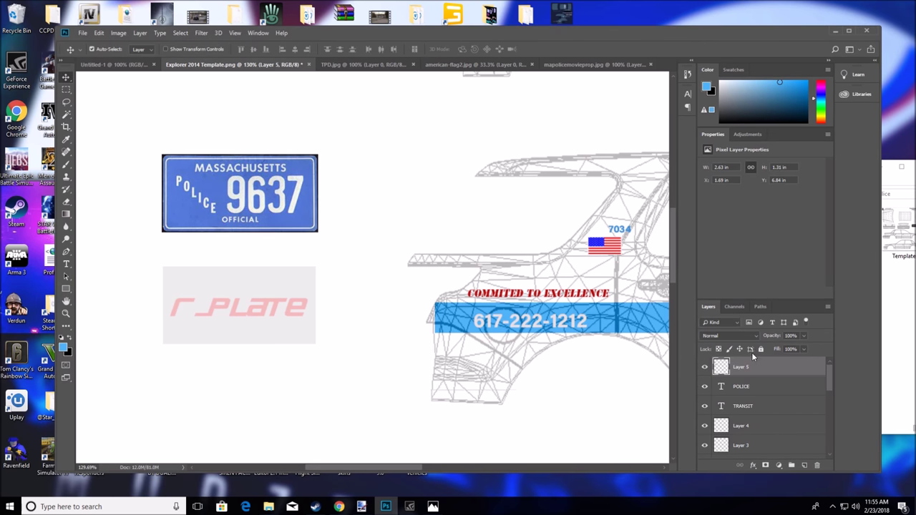
Paste a second copy of the plate onto a new layer below the first one
key("ctrl+v")
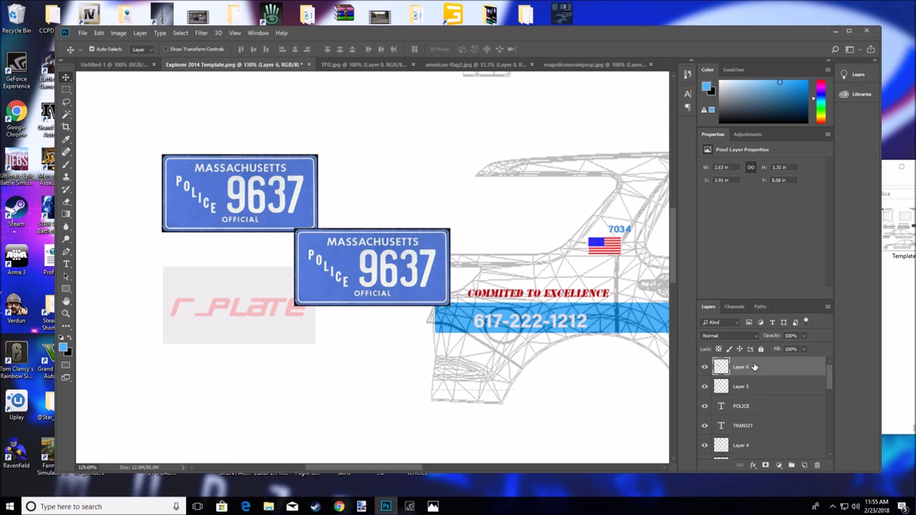
left_click_drag(393, 259, 261, 297)
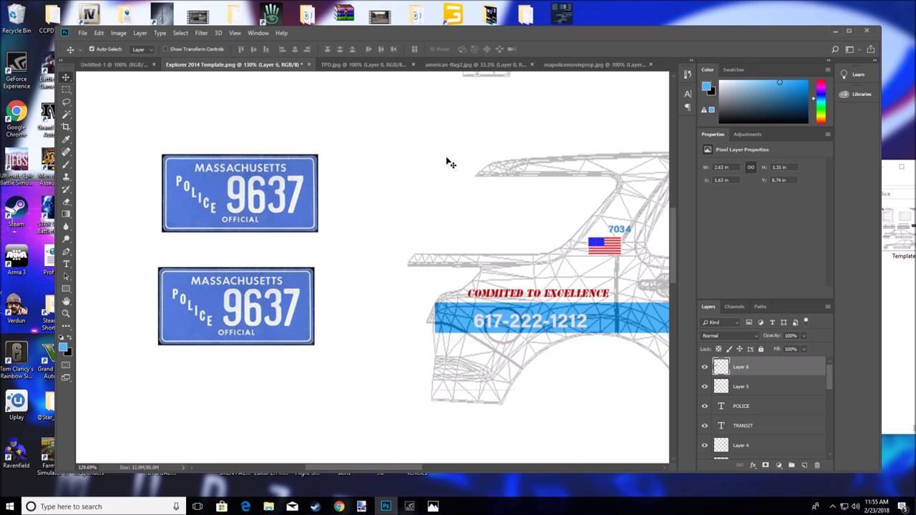
left_click(65, 314)
left_click_drag(437, 217, 403, 227)
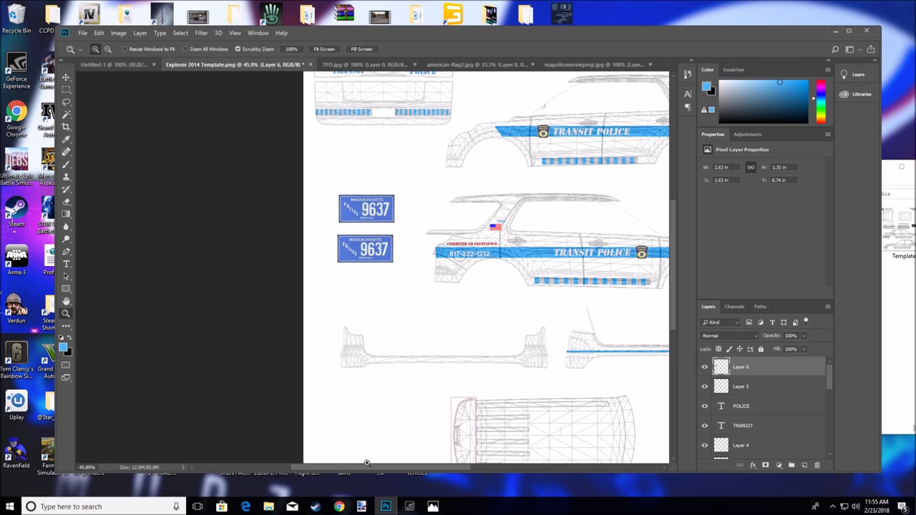
Fade out the Explorer 2014 Template_transit police layer's opacity so the car wireframe disappears
scroll(415, 418, "right", 5)
scroll(416, 417, "down", 3)
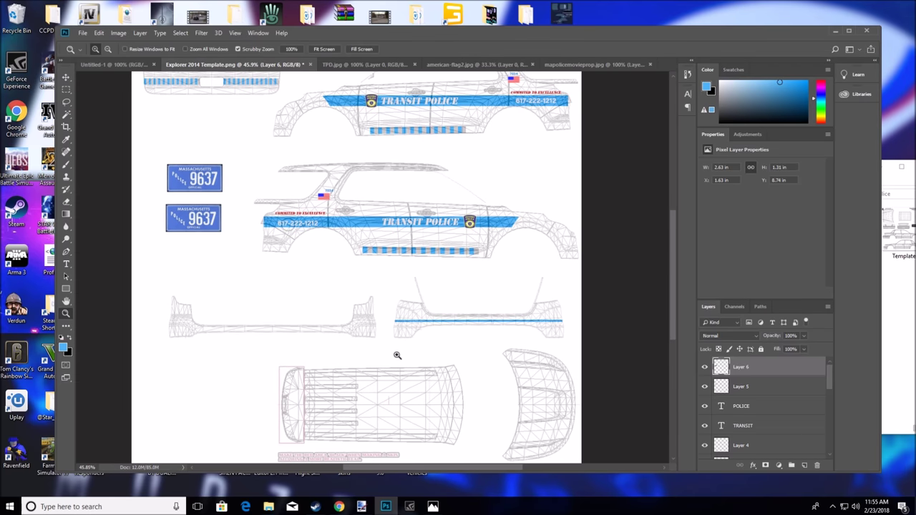
scroll(357, 306, "up", 3)
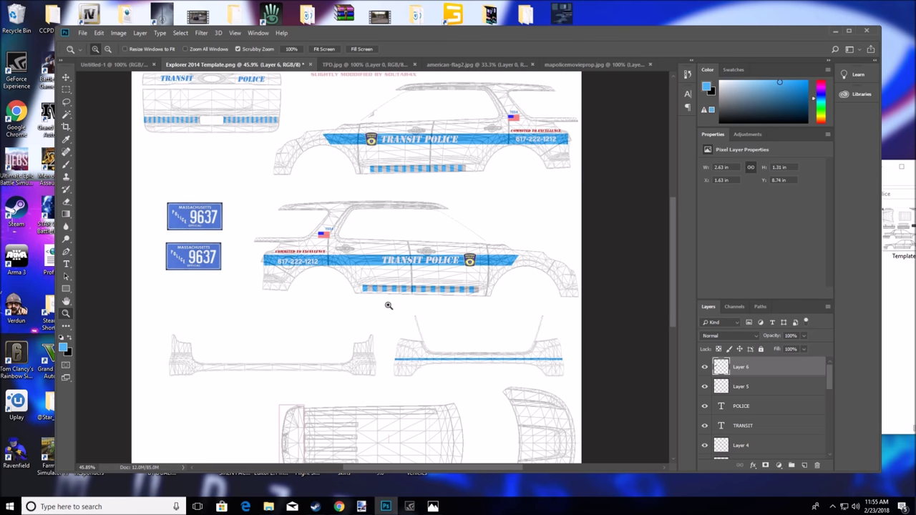
scroll(750, 365, "down", 5)
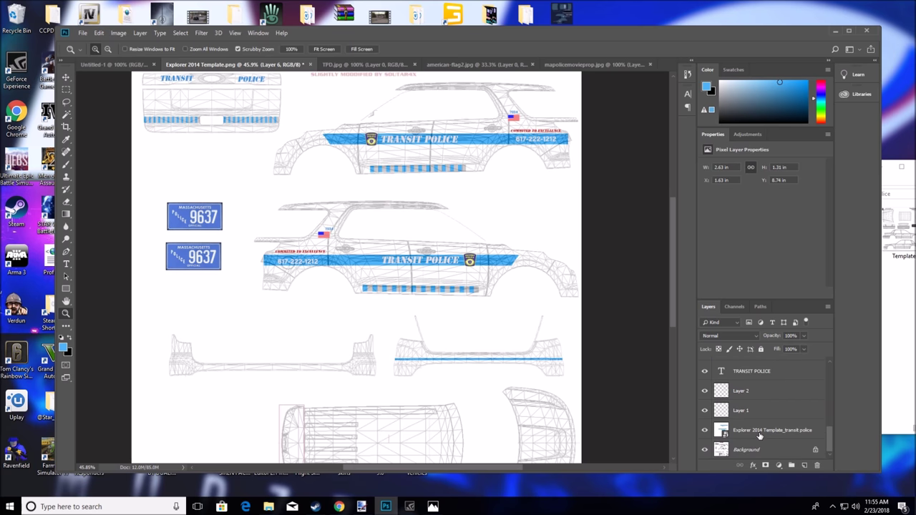
left_click(759, 433)
left_click(804, 336)
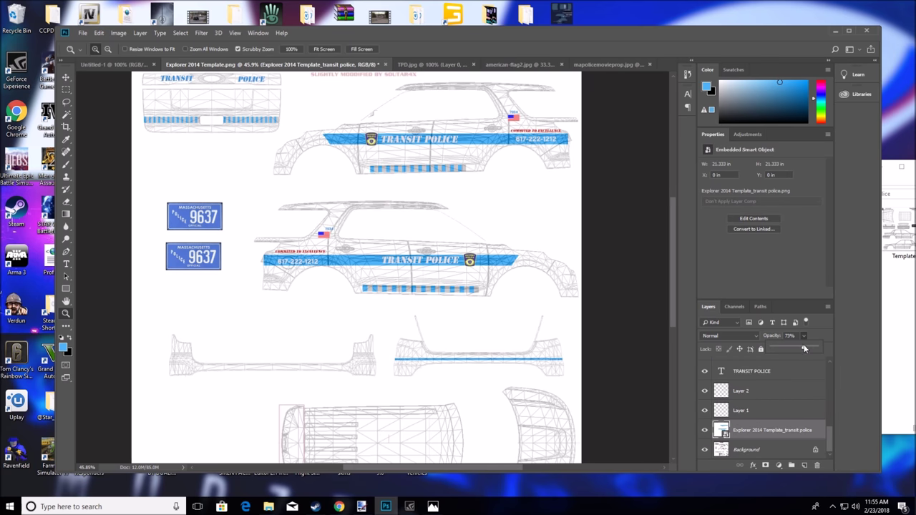
left_click_drag(836, 351, 846, 352)
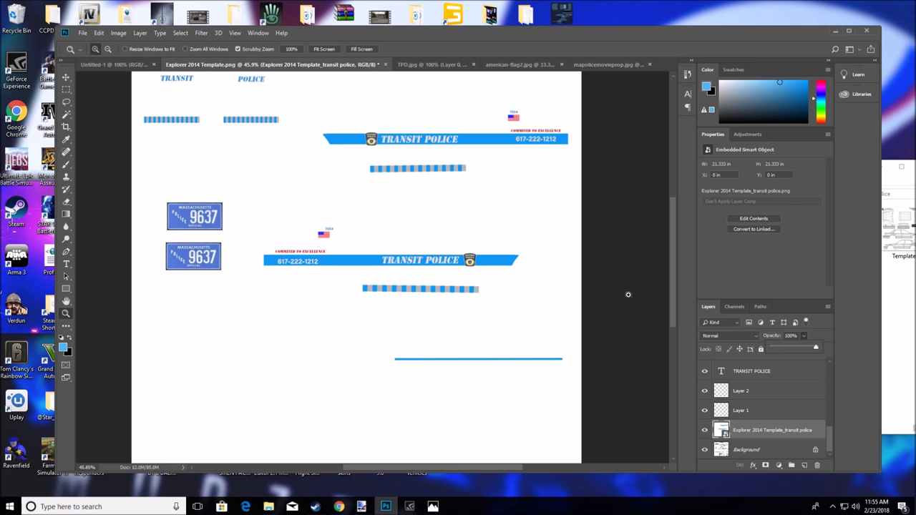
scroll(329, 216, "up", 2)
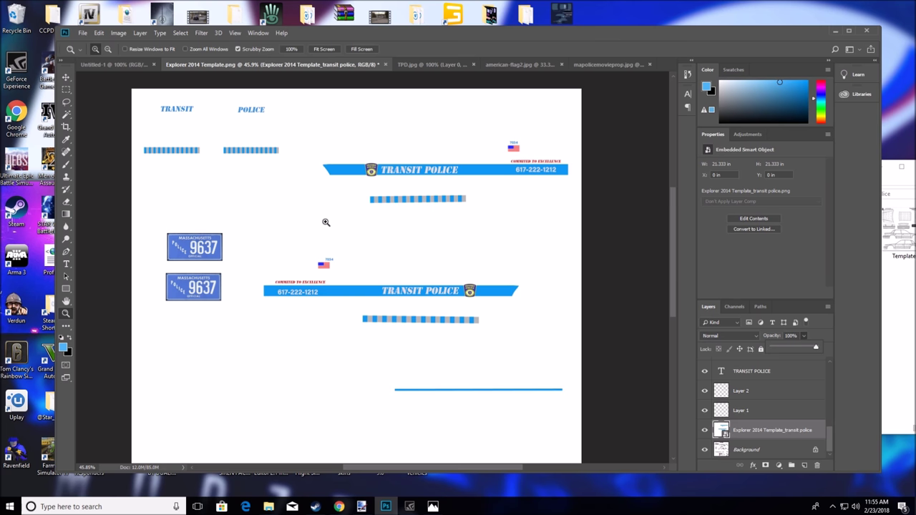
scroll(325, 222, "down", 5)
scroll(343, 230, "up", 3)
scroll(343, 231, "up", 3)
scroll(358, 231, "down", 3)
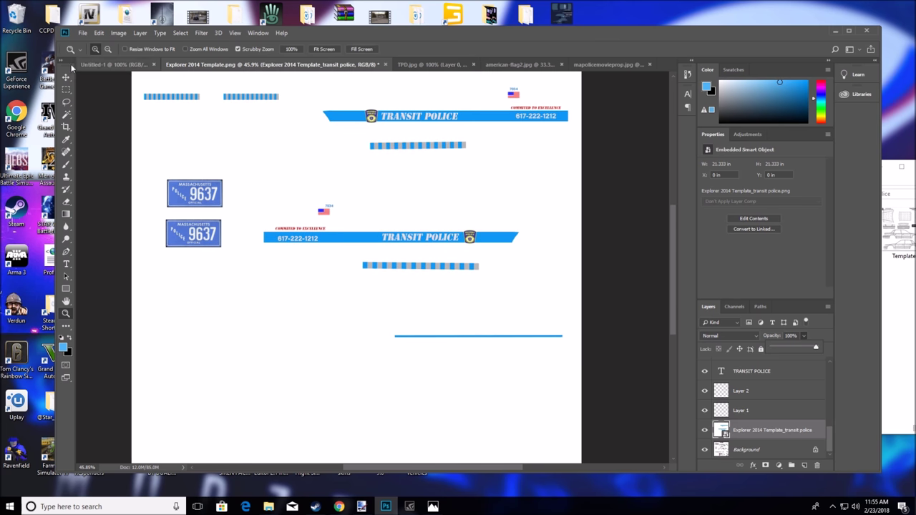
left_click(83, 33)
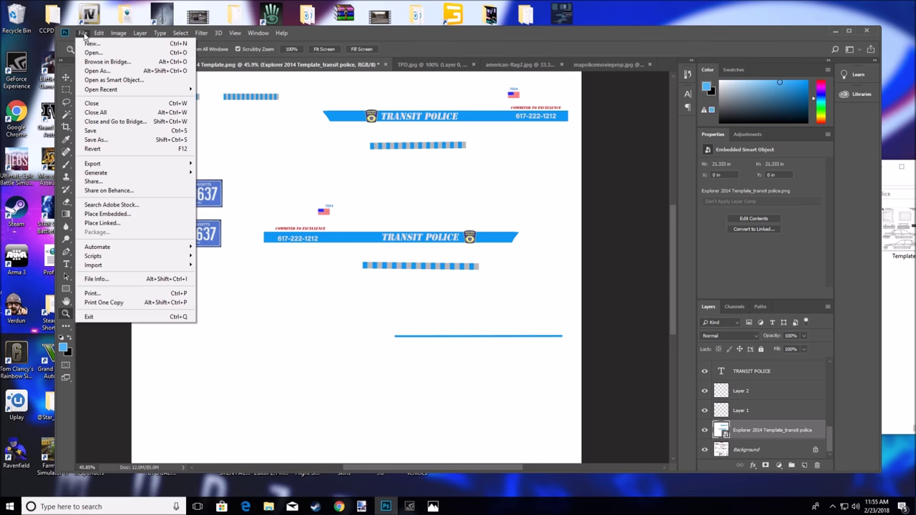
Save As PNG, renaming Explorer 2014 Template to Explorer 2014 final in the Transit Police folder
left_click(115, 139)
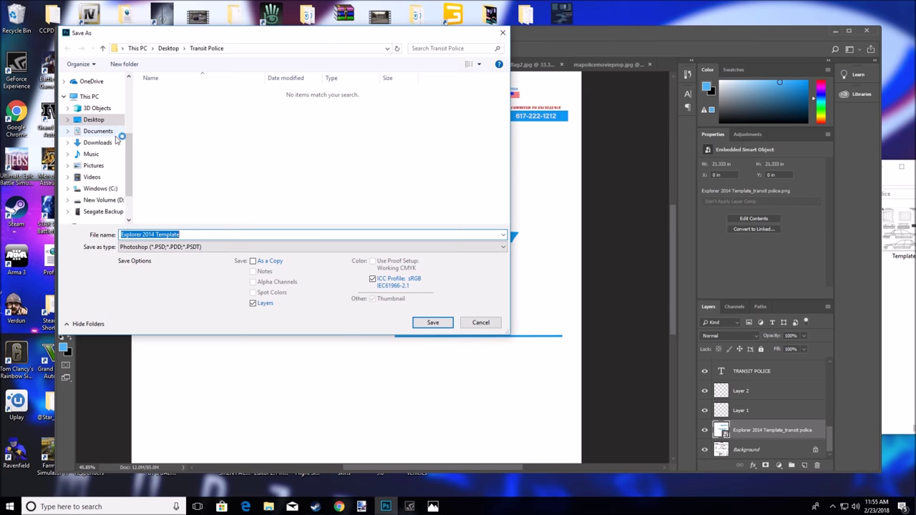
left_click(204, 248)
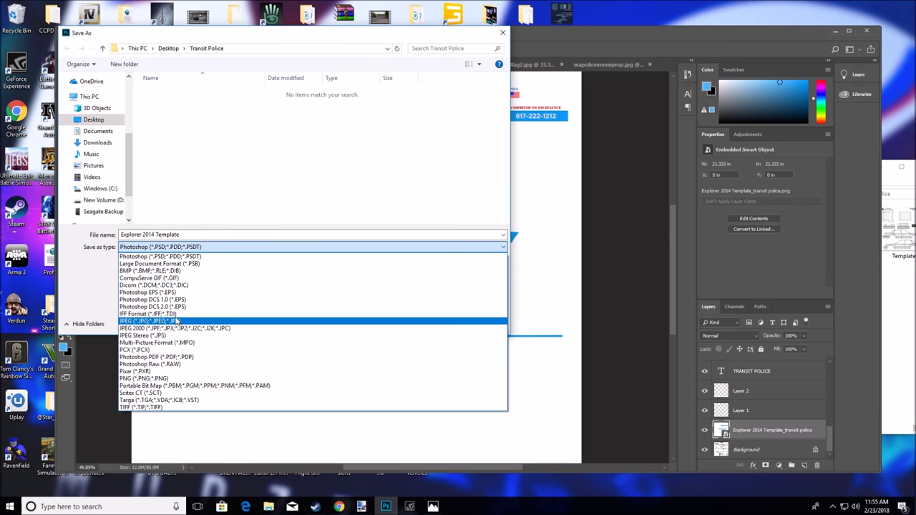
left_click(165, 377)
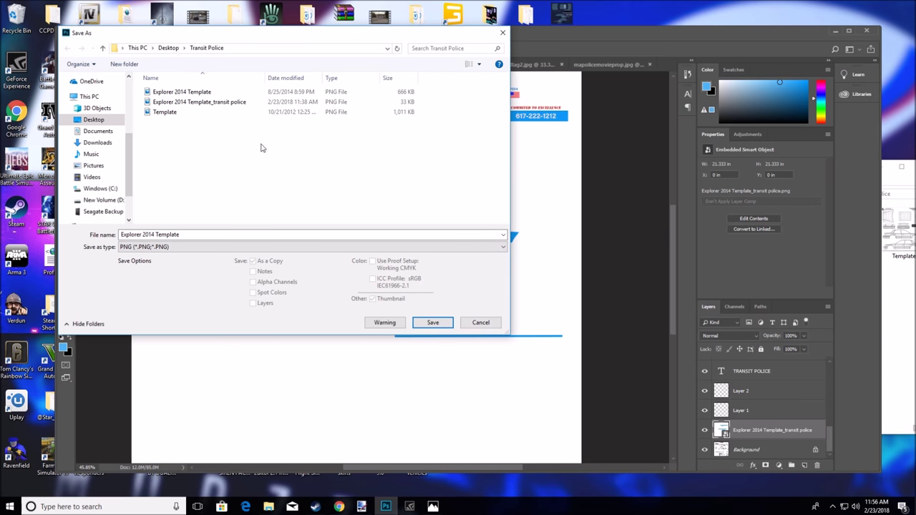
left_click(198, 236)
double_click(199, 236)
key("BackSpace")
type("fina")
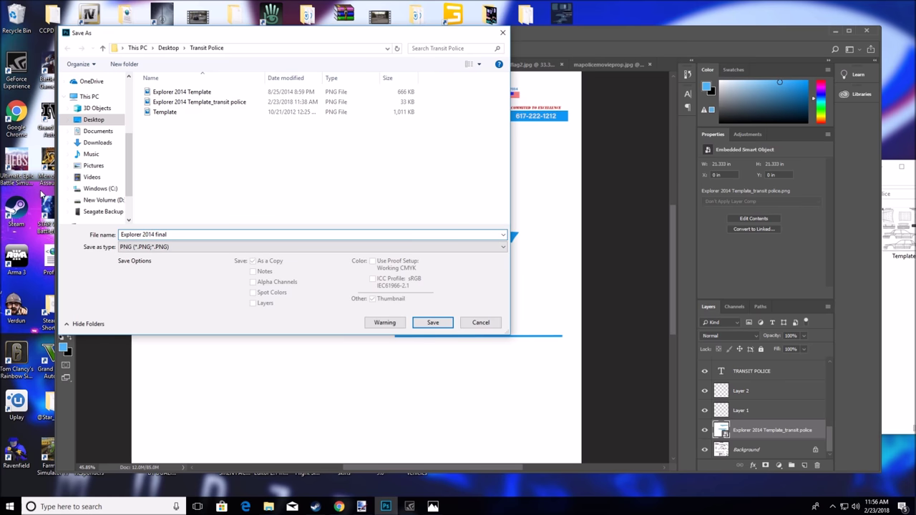
left_click(432, 322)
Accept the PNG options and bring the Transit Police folder, now holding Explorer 2014 final, to the centre
left_click(506, 150)
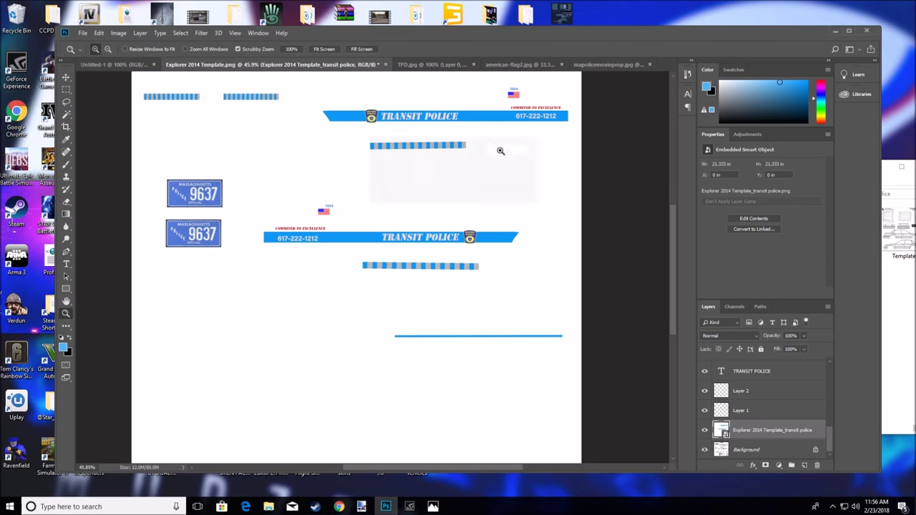
left_click(835, 31)
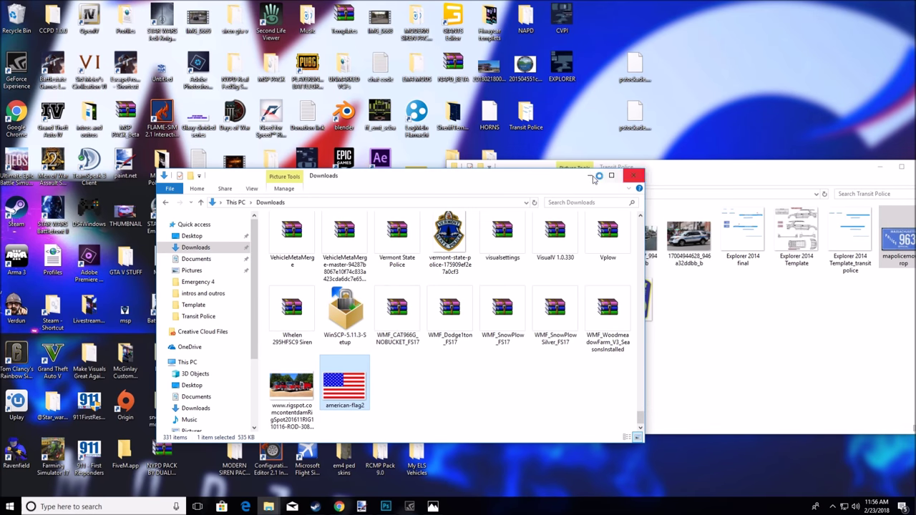
left_click(588, 177)
left_click_drag(783, 172, 574, 141)
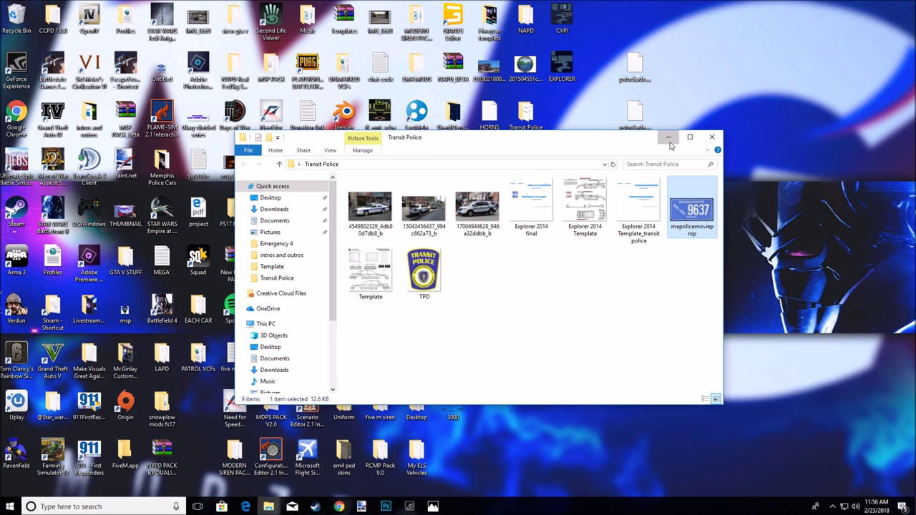
left_click(95, 18)
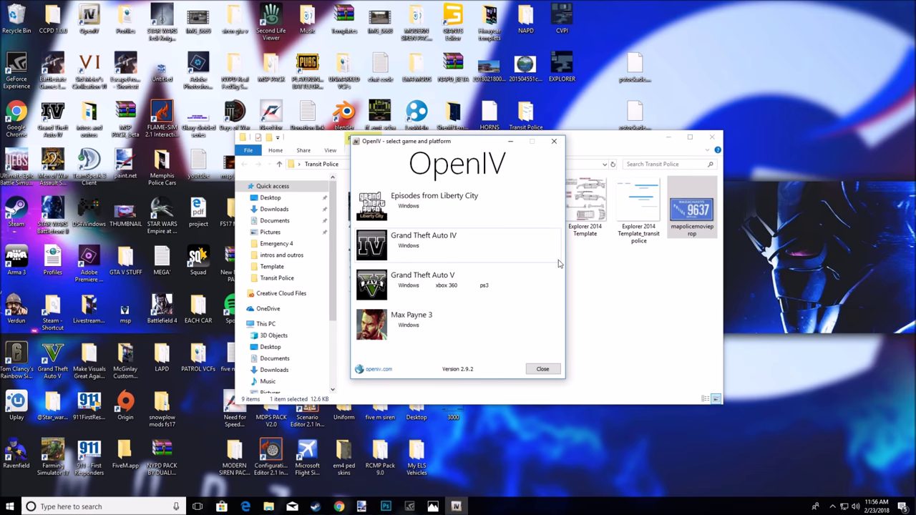
Open Grand Theft Auto IV in OpenIV and confirm switching on Edit mode
left_click(518, 247)
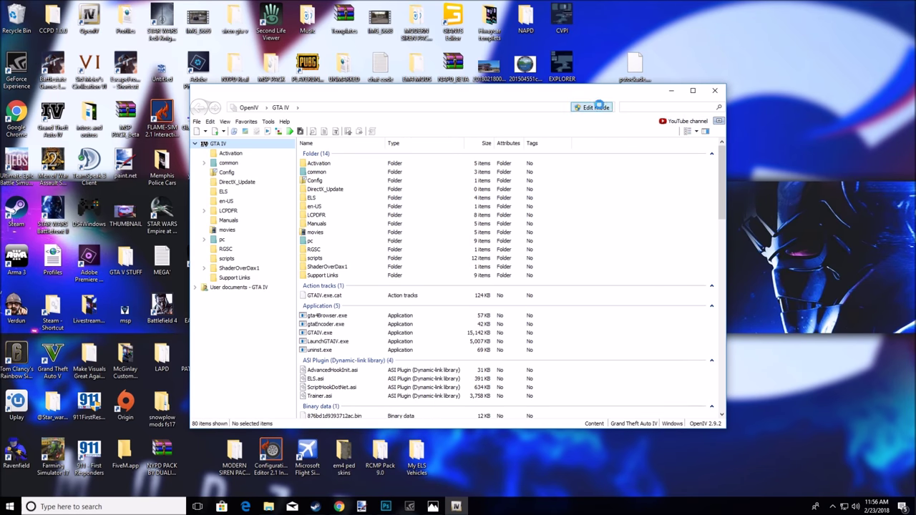
left_click(591, 107)
left_click(490, 286)
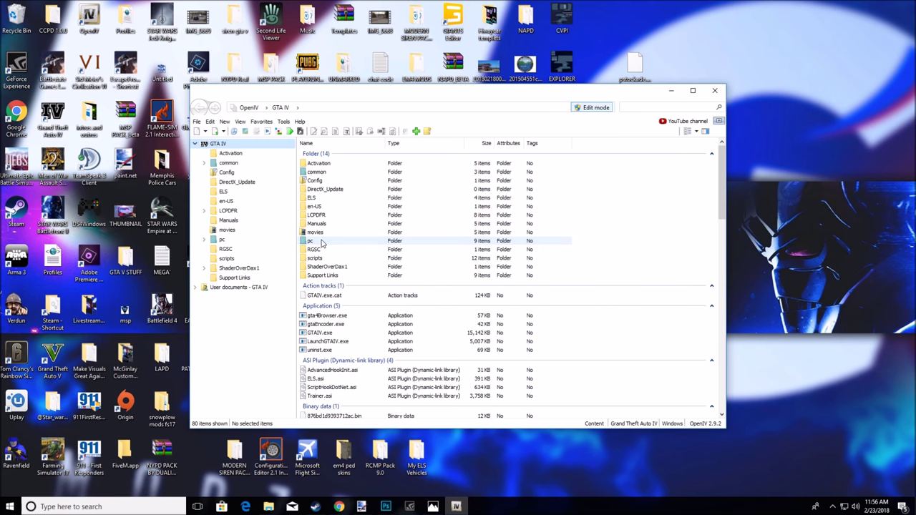
Browse pc > models > cdimages > vehicles.img and open pstockade.wft in the Model Viewer
double_click(310, 240)
double_click(320, 208)
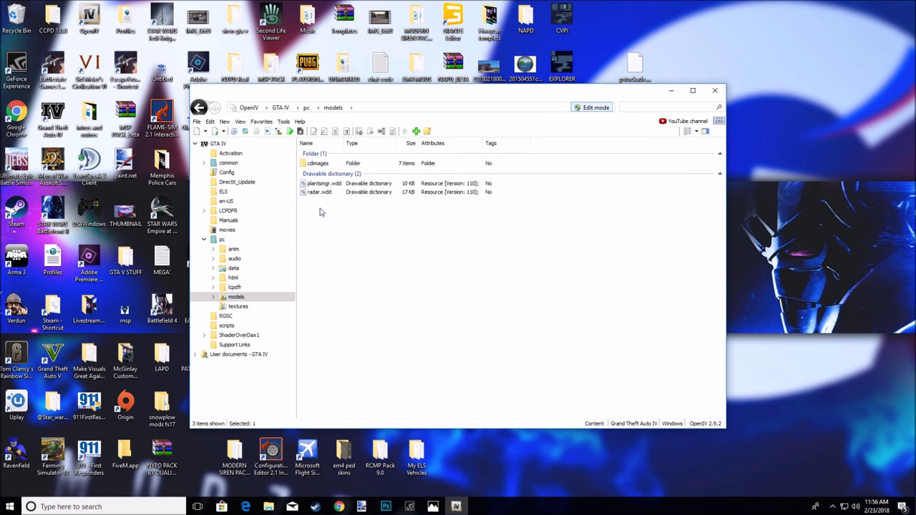
double_click(319, 163)
double_click(321, 197)
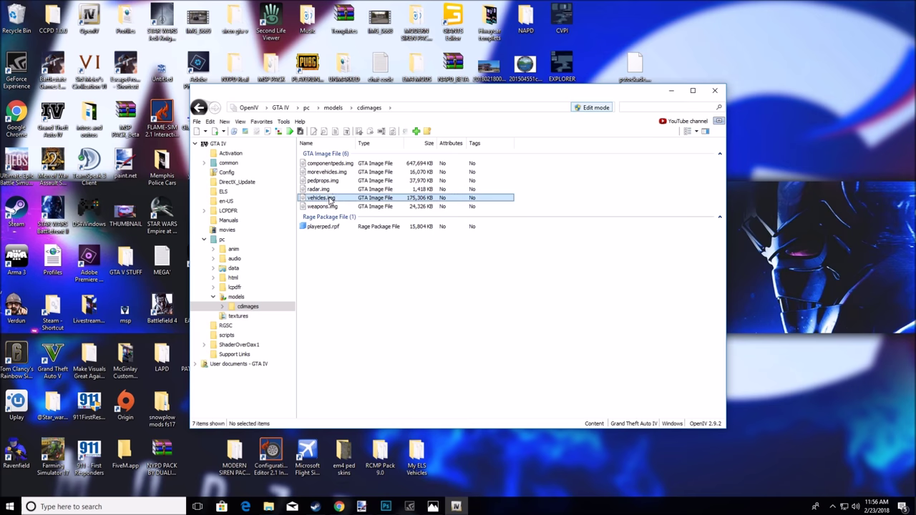
scroll(448, 395, "down", 5)
scroll(449, 395, "down", 4)
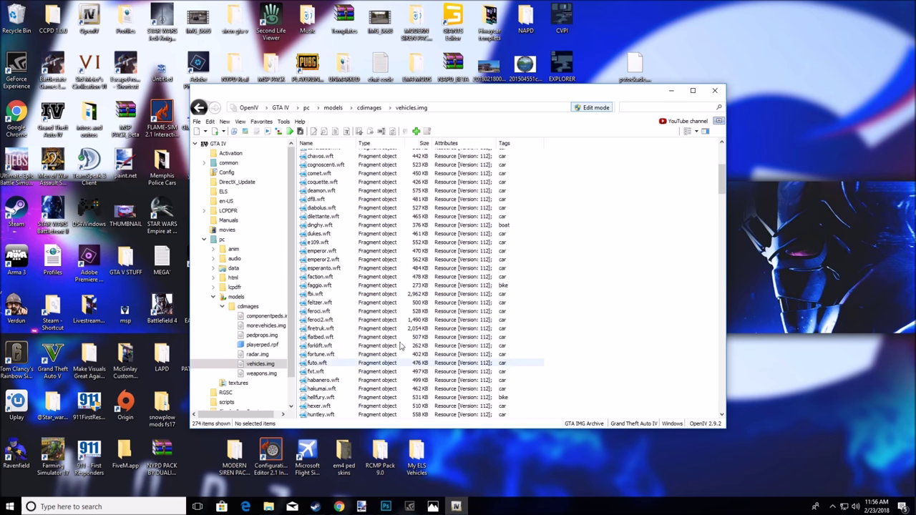
scroll(387, 320, "down", 9)
scroll(336, 379, "down", 4)
left_click(341, 394)
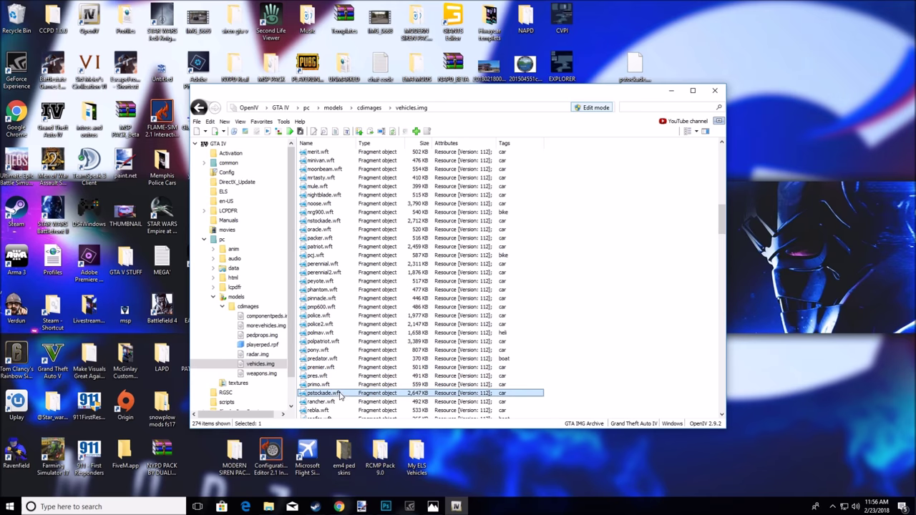
scroll(458, 286, "up", 3)
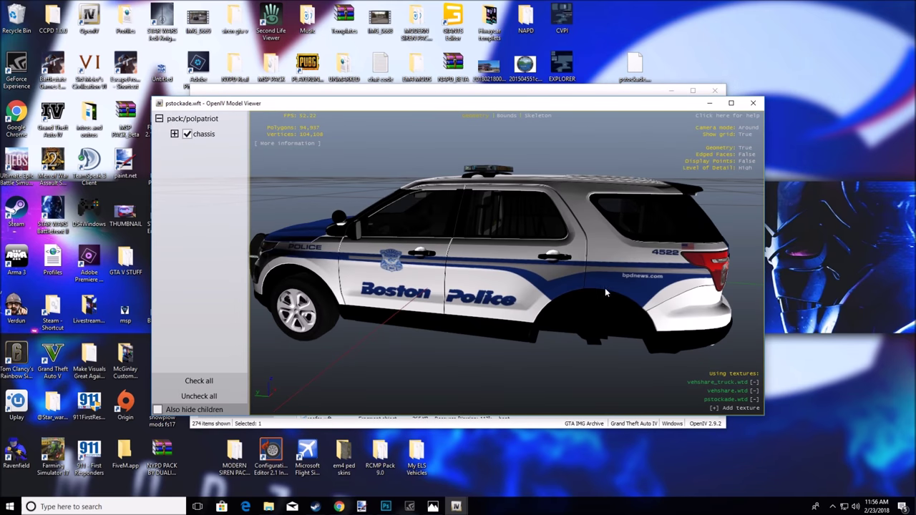
Orbit the pstockade police SUV to check its rear and front views, then close the viewer
left_click_drag(604, 288, 431, 294)
scroll(572, 304, "down", 3)
left_click_drag(571, 304, 451, 290)
left_click_drag(688, 146, 465, 206)
scroll(709, 152, "down", 2)
left_click(752, 103)
scroll(392, 370, "up", 10)
Open pstockade.wtd from vehicles.img in the Texture editor and select explorer_template_2
scroll(392, 370, "down", 10)
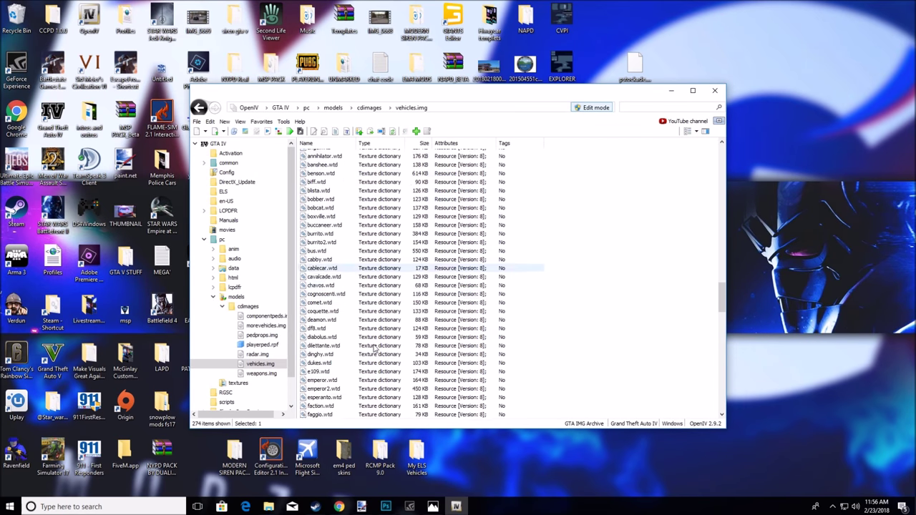
scroll(374, 347, "down", 9)
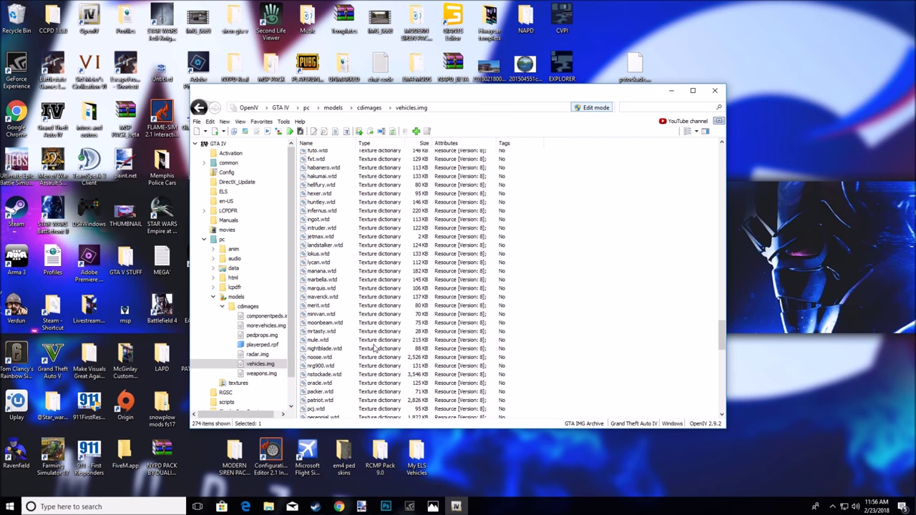
scroll(358, 403, "down", 3)
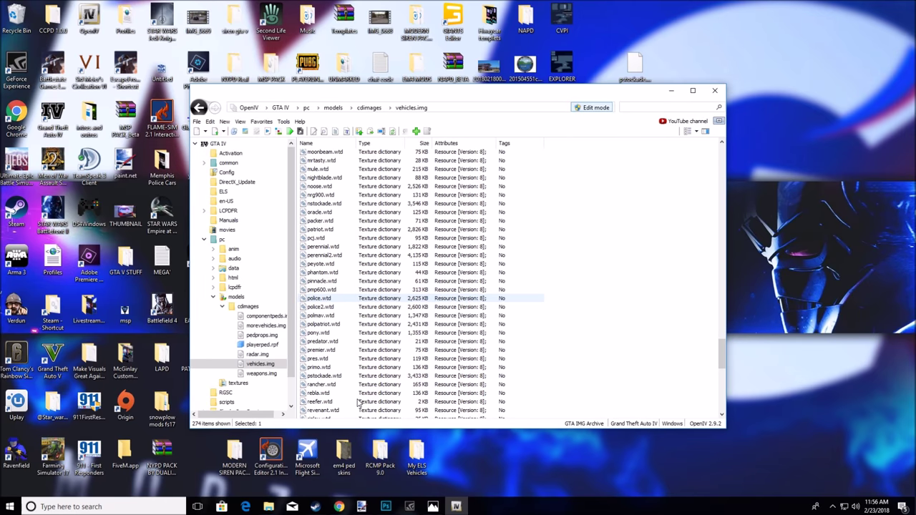
double_click(344, 378)
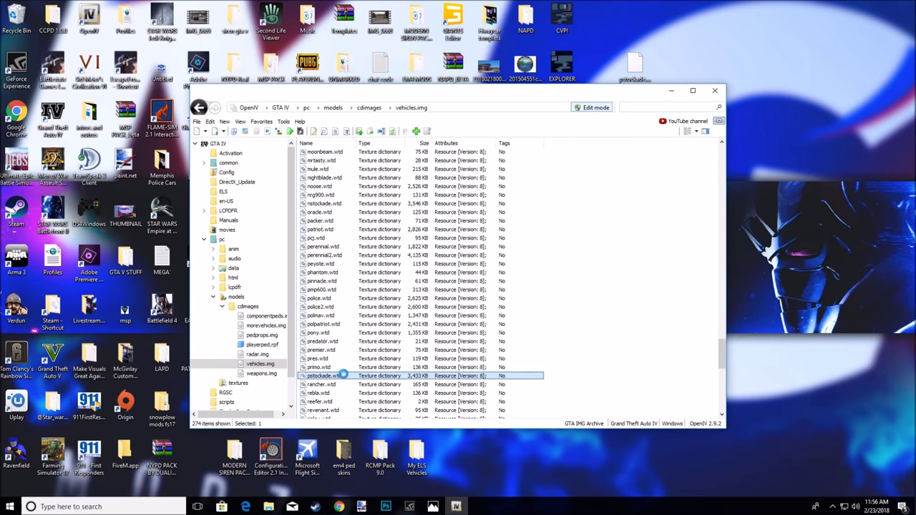
left_click(208, 299)
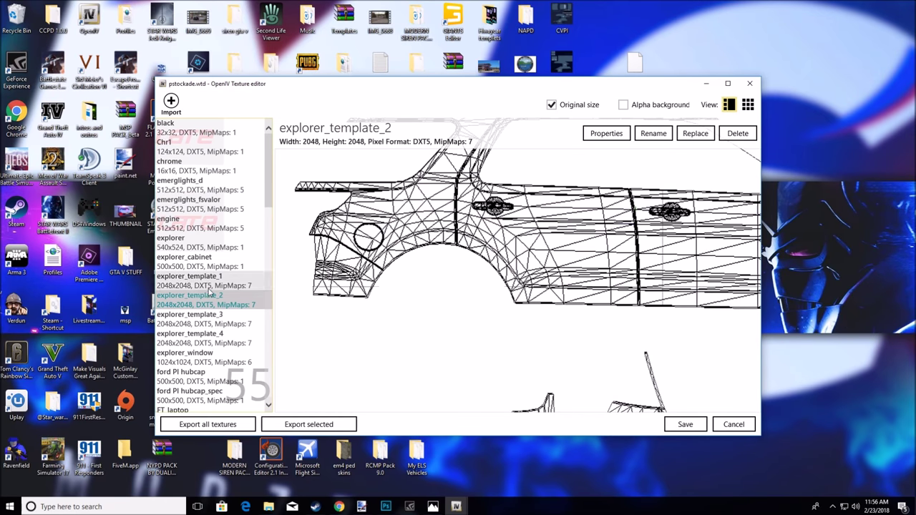
Preview the explorer_template textures and select explorer_template_1 with the Boston Police livery
left_click(226, 281)
left_click(236, 320)
left_click(237, 338)
left_click(229, 299)
left_click(228, 284)
left_click(236, 305)
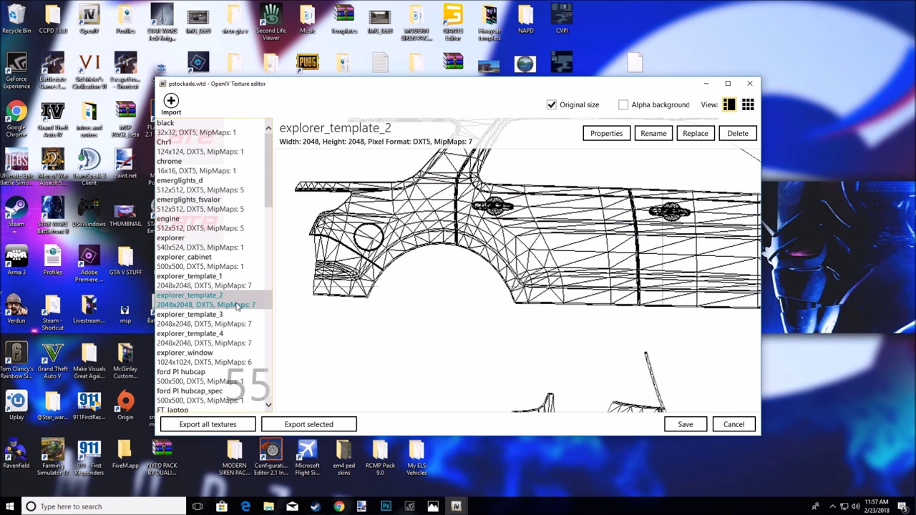
key("Up")
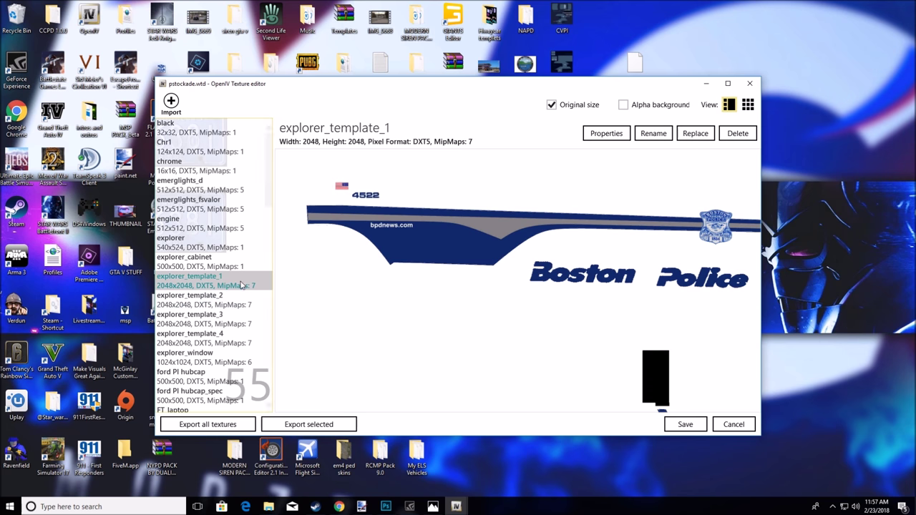
Replace explorer_template_1 with the Transit Police PNG from its folder and save pstockade.wtd
left_click(762, 26)
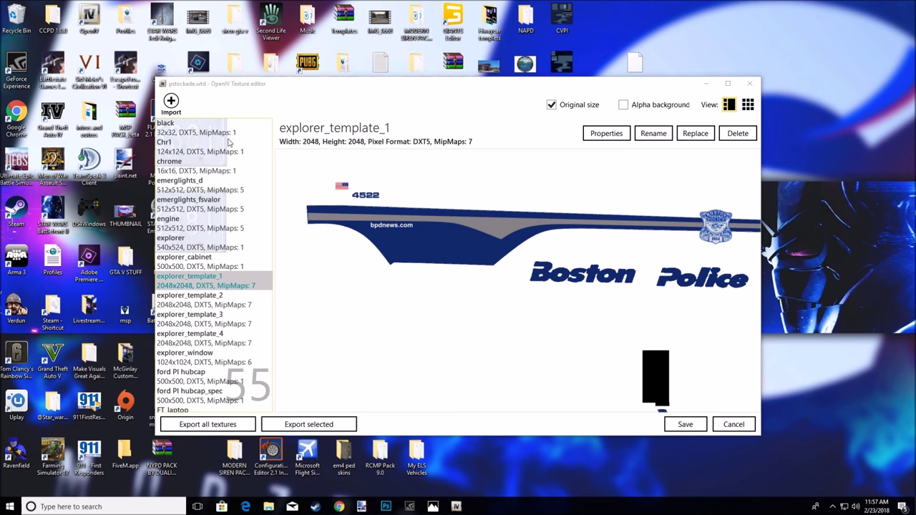
left_click_drag(509, 91, 517, 140)
left_click_drag(609, 135, 553, 59)
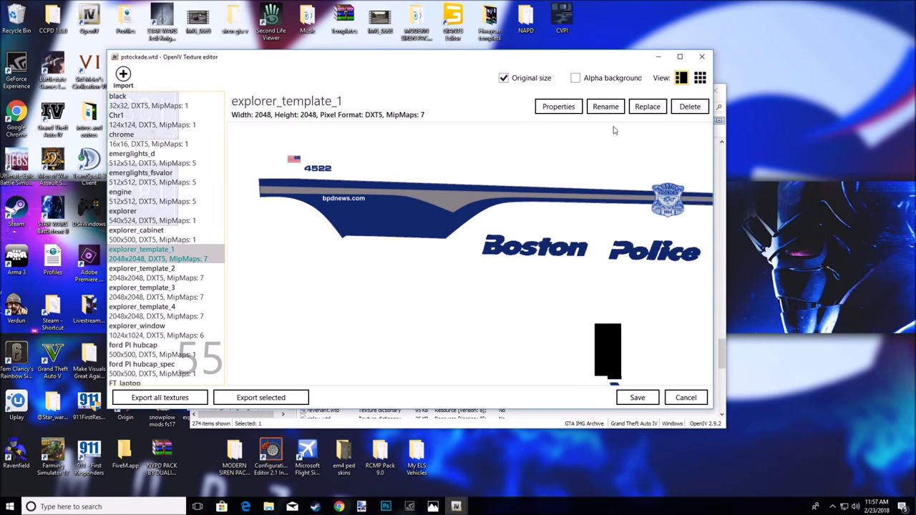
left_click(648, 107)
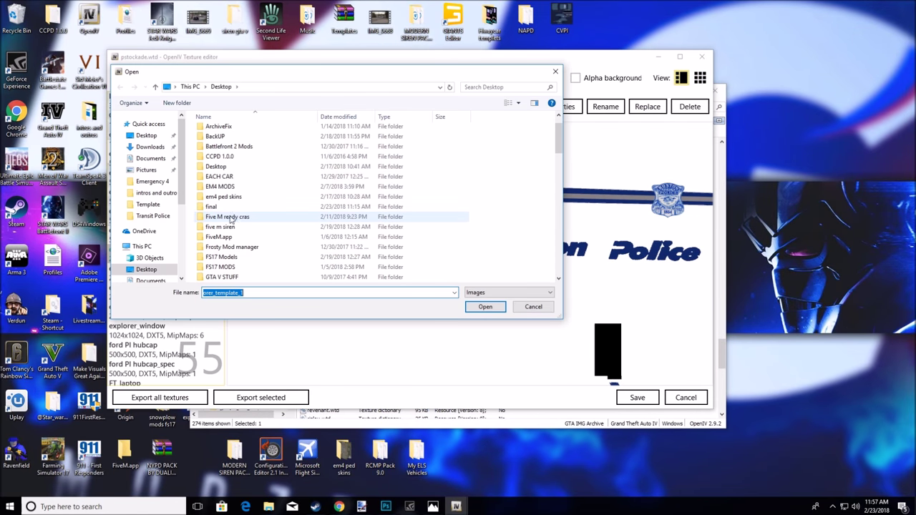
scroll(250, 208, "down", 12)
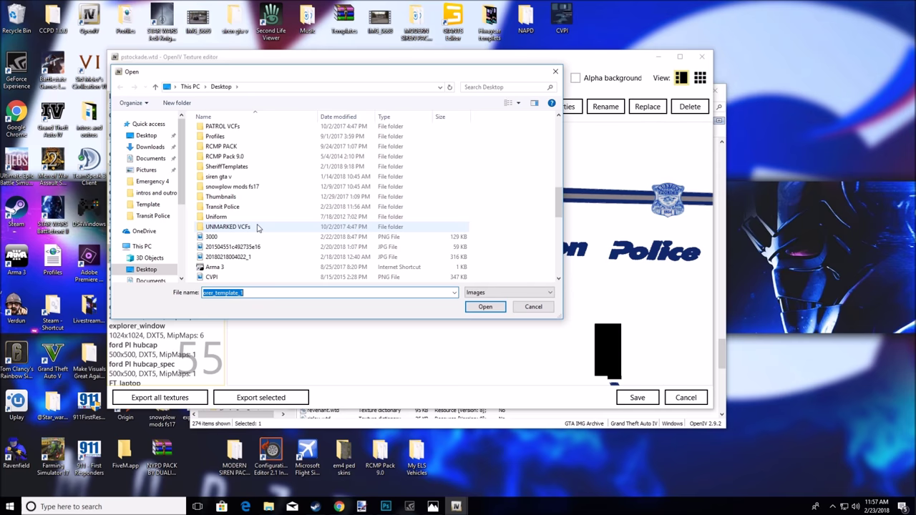
double_click(215, 206)
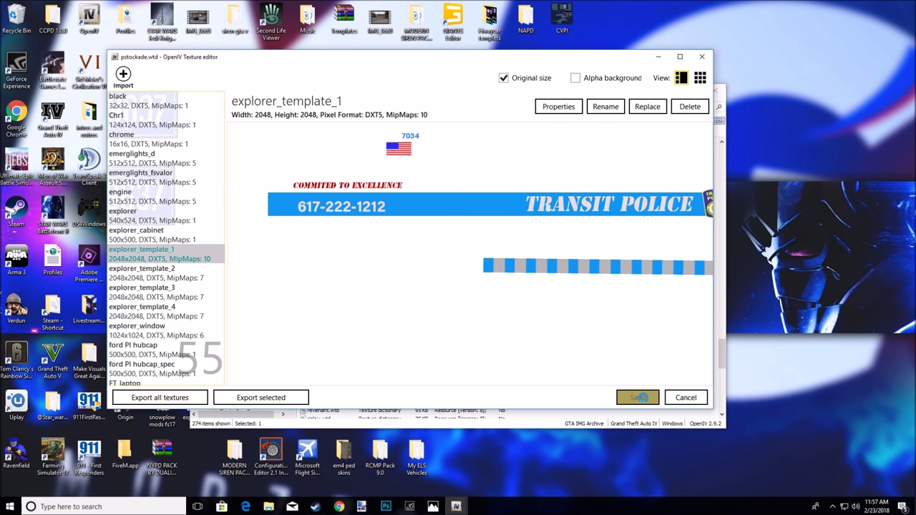
left_click(637, 398)
scroll(355, 300, "up", 15)
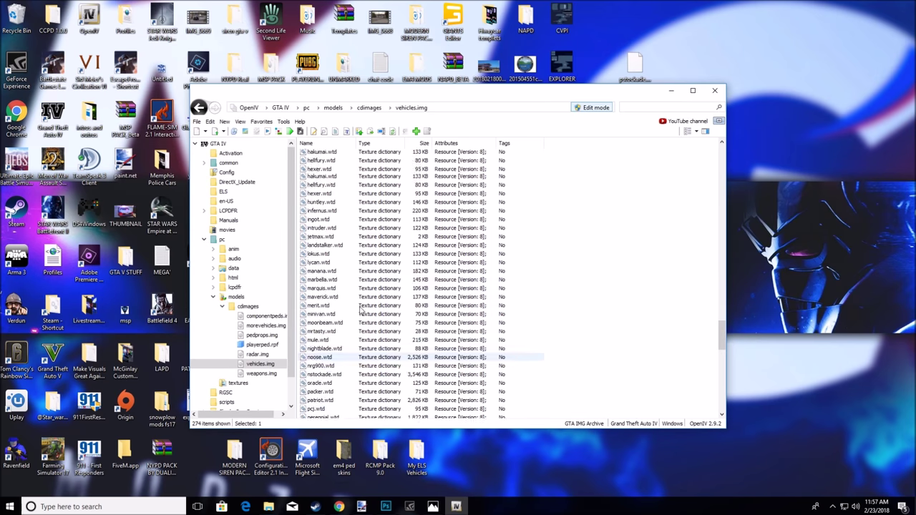
Open pstockade.wft in the Model Viewer and orbit the SUV front and rear to check the livery
scroll(352, 293, "up", 13)
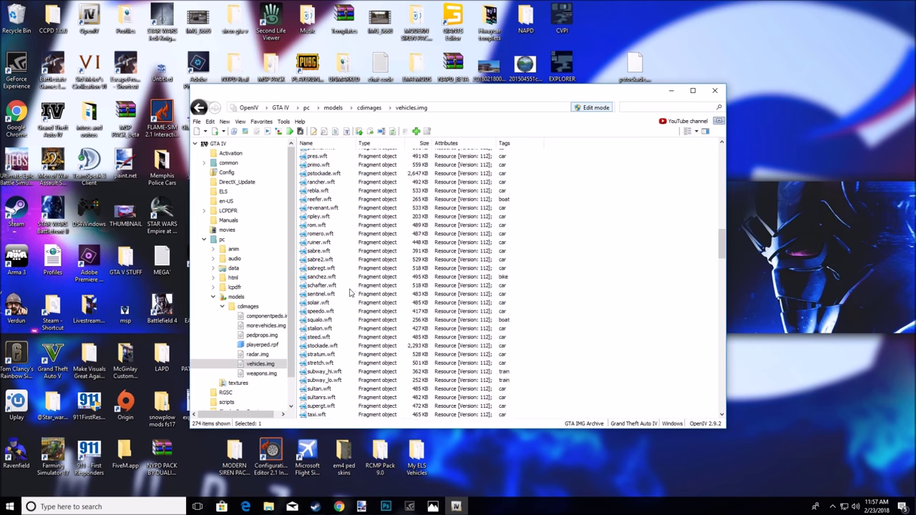
double_click(331, 246)
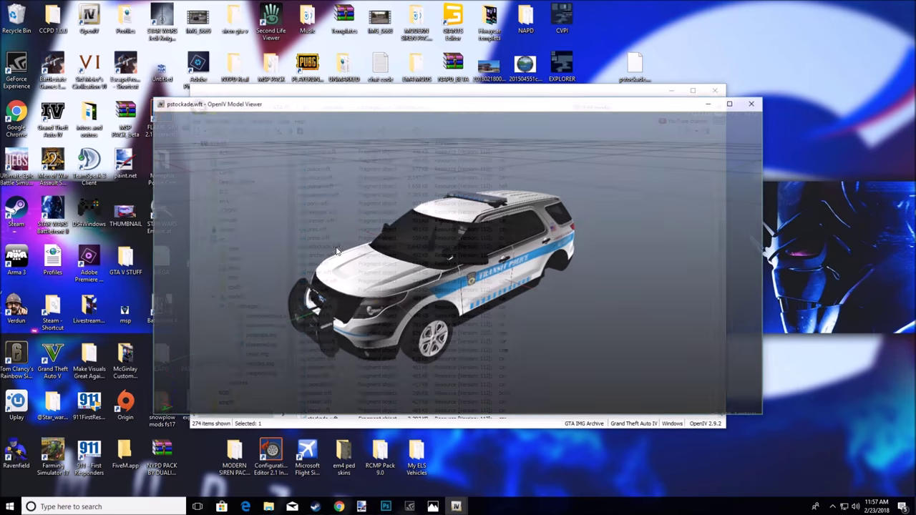
left_click_drag(613, 303, 538, 286)
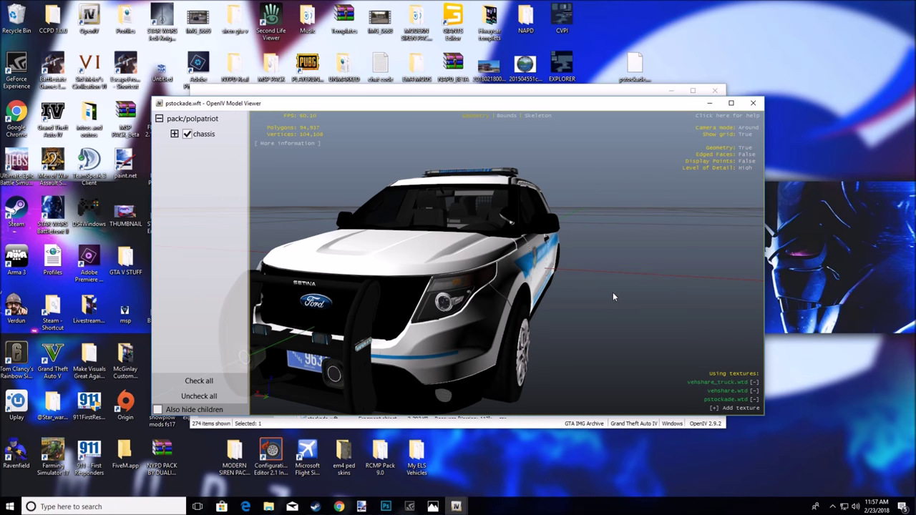
left_click_drag(615, 294, 636, 308)
scroll(433, 317, "up", 5)
scroll(636, 308, "down", 5)
Turn the SUV to a right-front three-quarter view, maximize the viewer, and return to Chrome's image search
left_click_drag(571, 311, 542, 330)
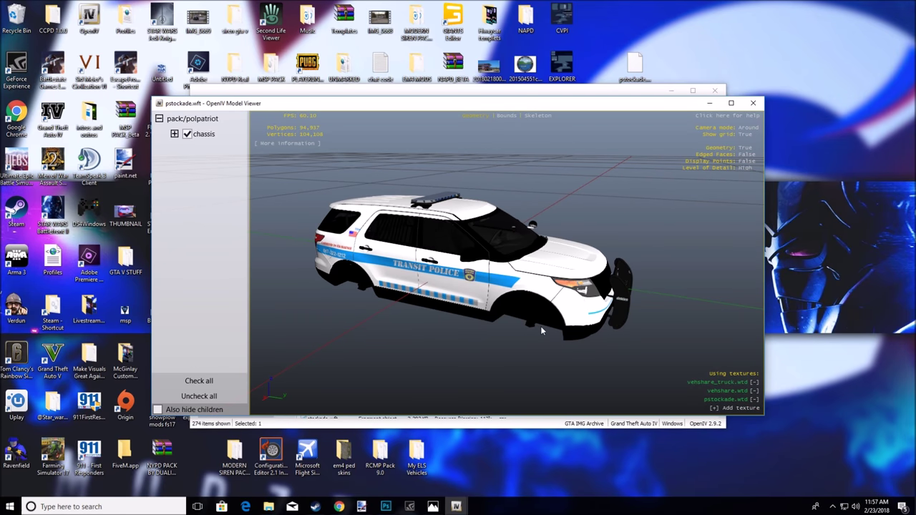
scroll(542, 330, "up", 3)
left_click(732, 104)
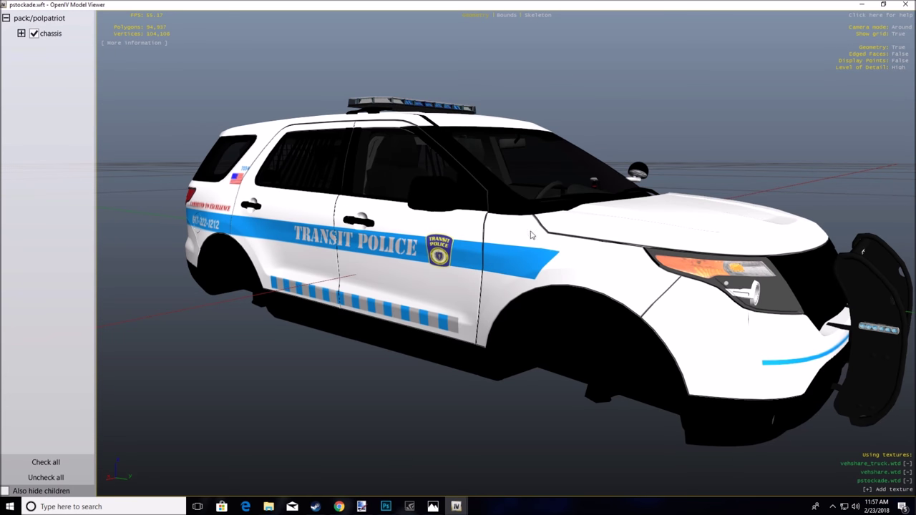
left_click(339, 506)
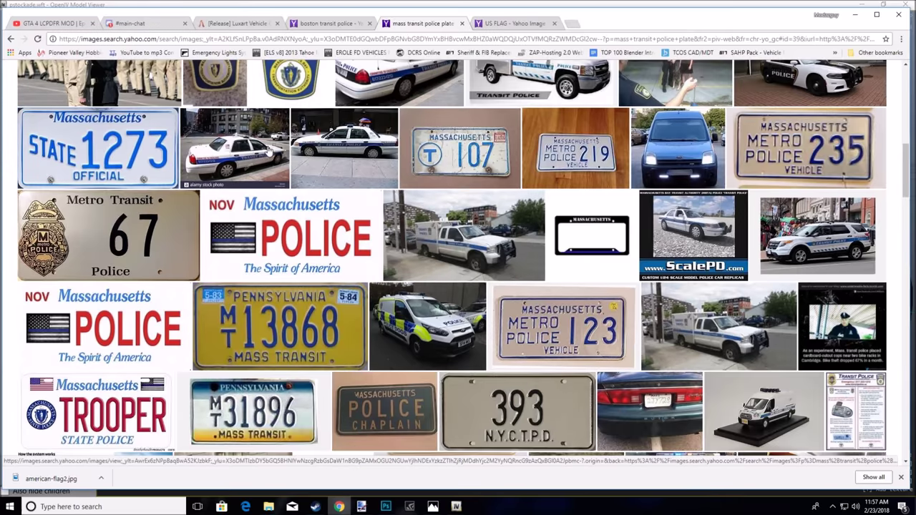
Enlarge and save the real white Transit Police SUV photo, then minimize Chrome
scroll(315, 262, "up", 5)
left_click(385, 338)
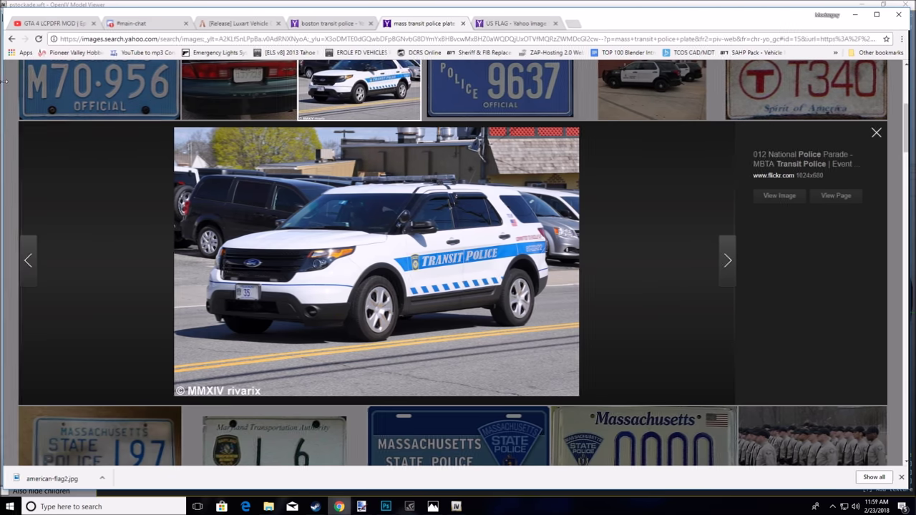
double_click(603, 32)
right_click(482, 254)
left_click(508, 270)
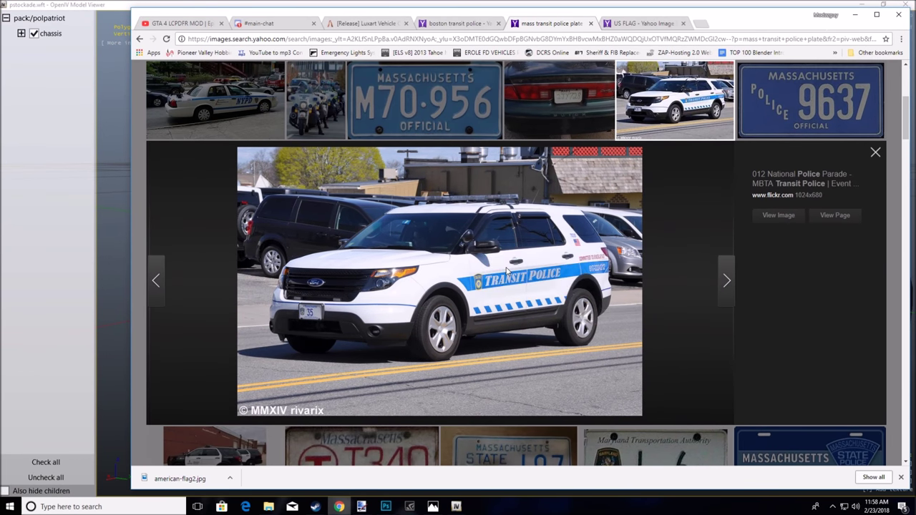
left_click(509, 250)
left_click(856, 15)
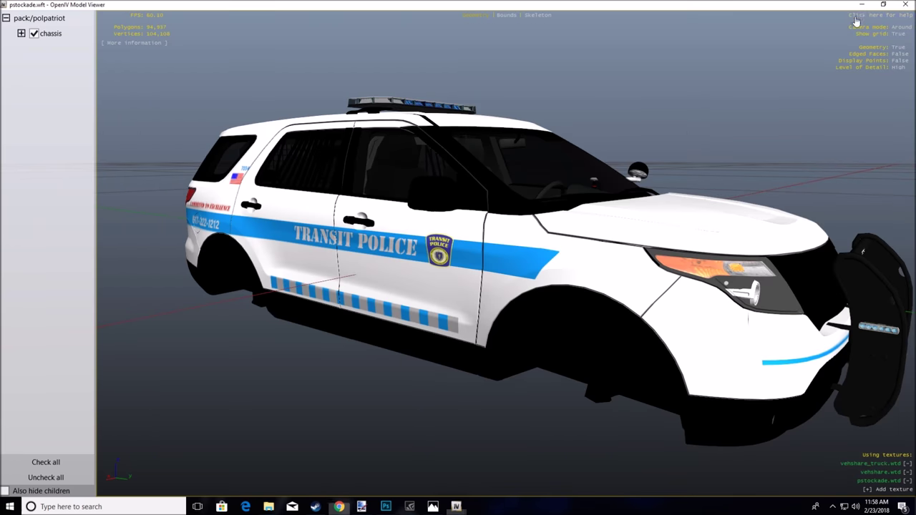
Restore the Model Viewer window, turn the SUV to its side, and open the saved photo from Downloads
left_click(886, 5)
left_click_drag(551, 275, 484, 317)
mouse_move(268, 506)
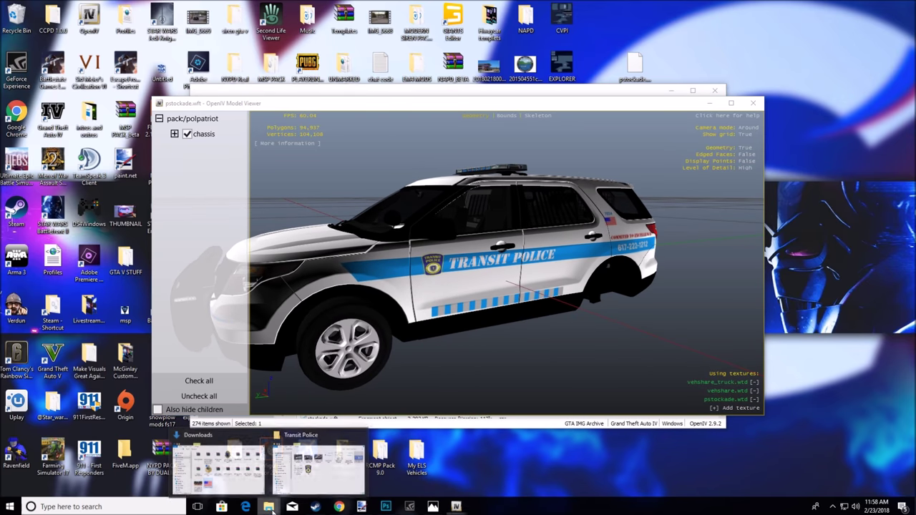
left_click(207, 472)
double_click(396, 390)
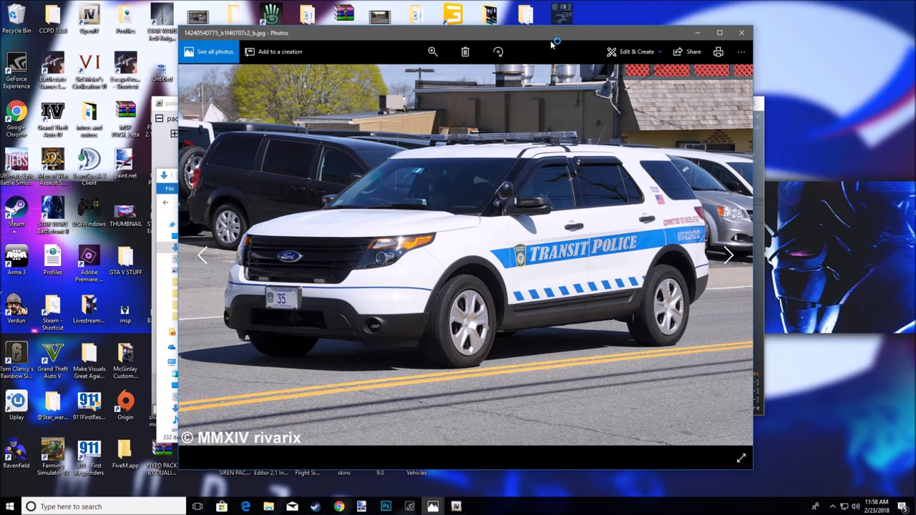
Position and resize the Photos window with the real SUV photo beside the Model Viewer
left_click_drag(552, 45, 703, 240)
left_click_drag(628, 233, 817, 107)
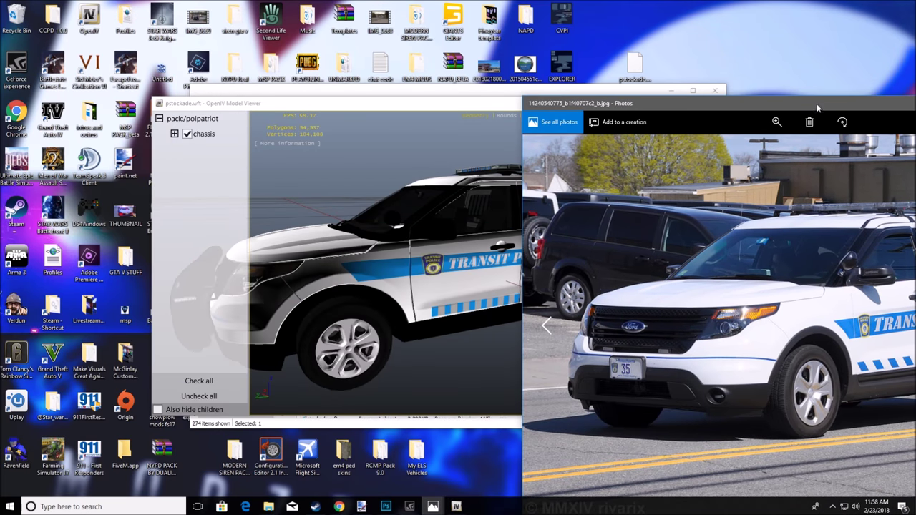
left_click_drag(479, 100, 260, 126)
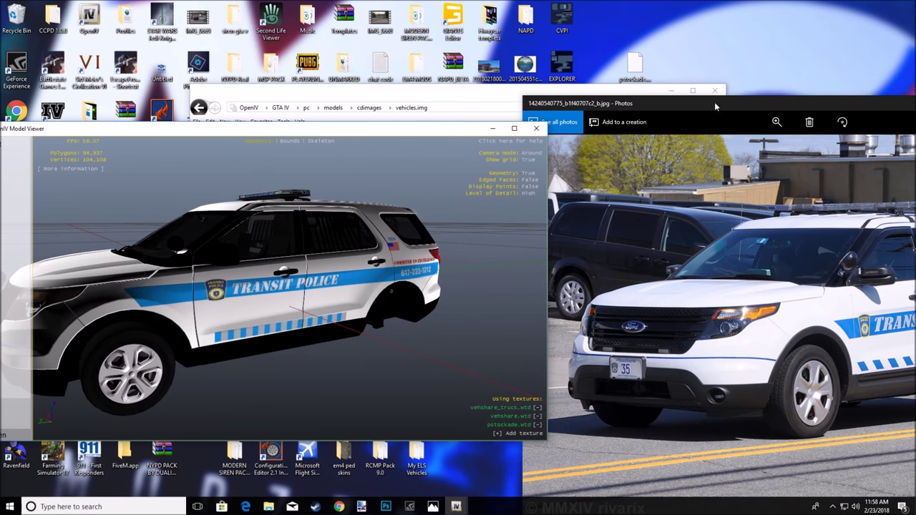
left_click_drag(731, 104, 546, 51)
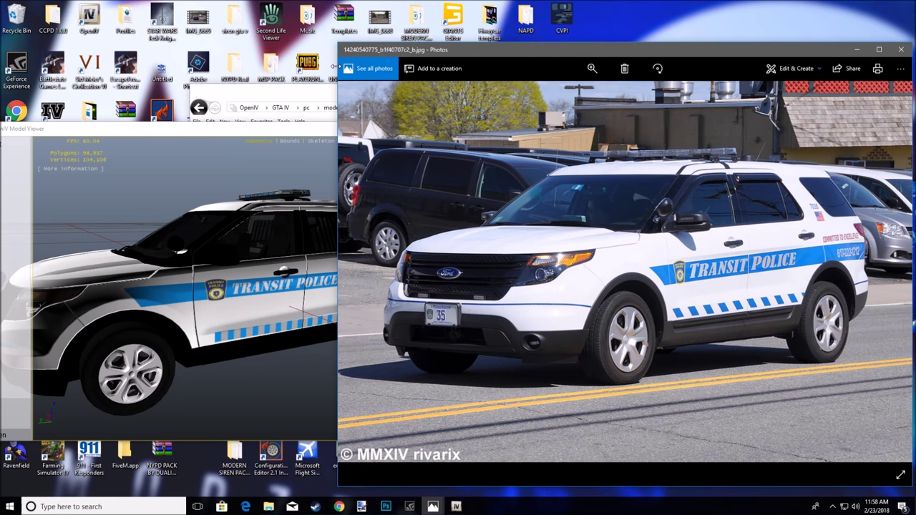
left_click_drag(334, 66, 699, 83)
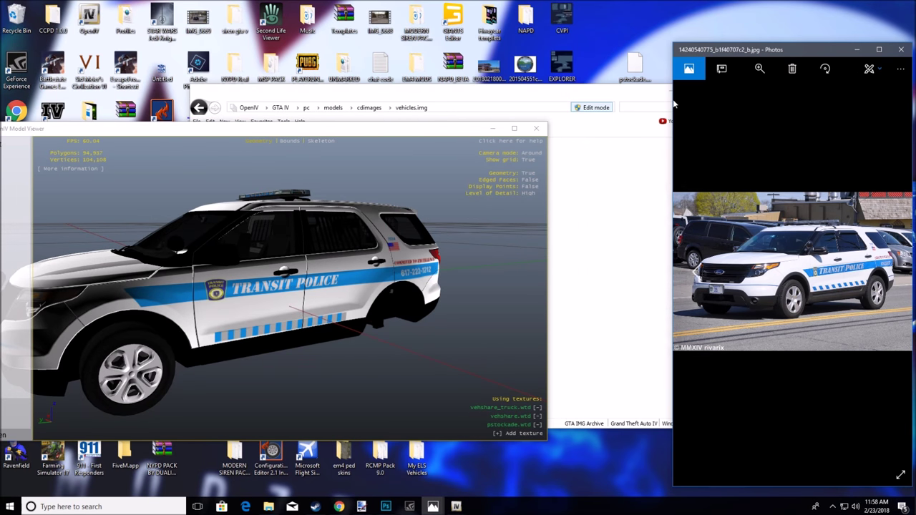
left_click_drag(673, 105, 518, 100)
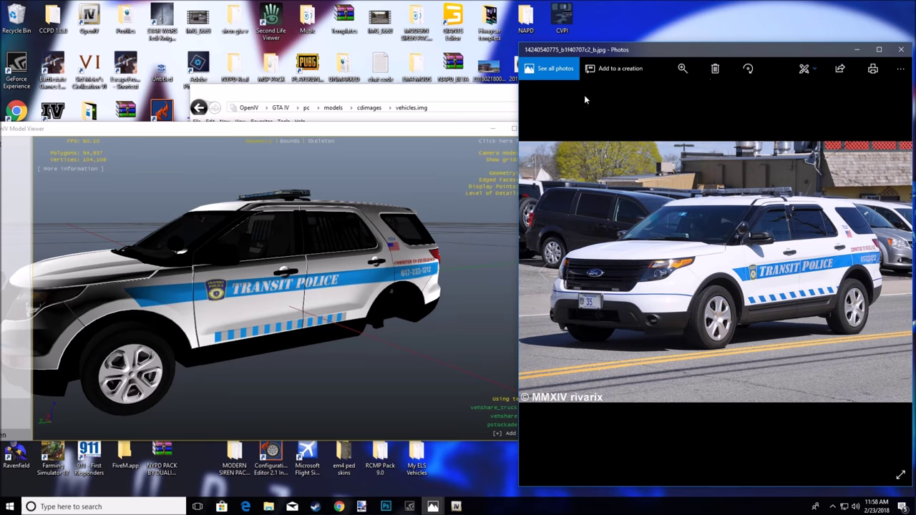
left_click_drag(701, 51, 635, 44)
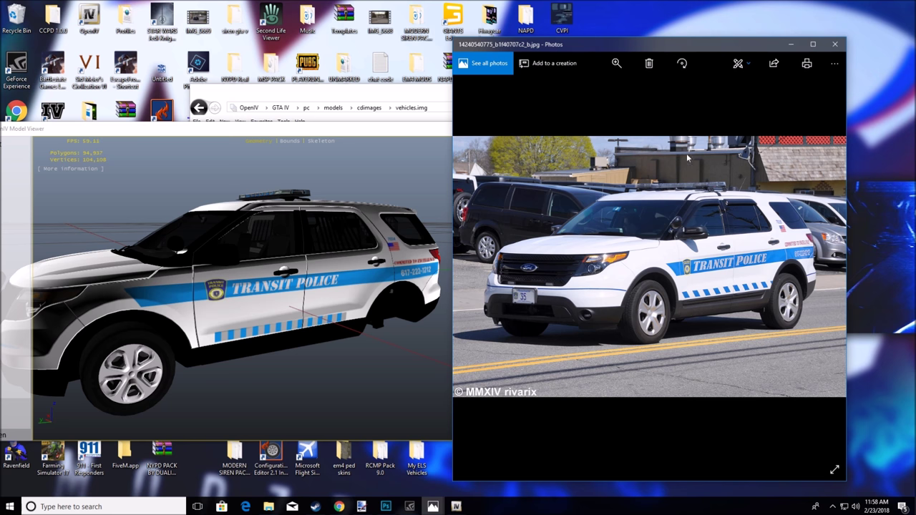
key("alt+z")
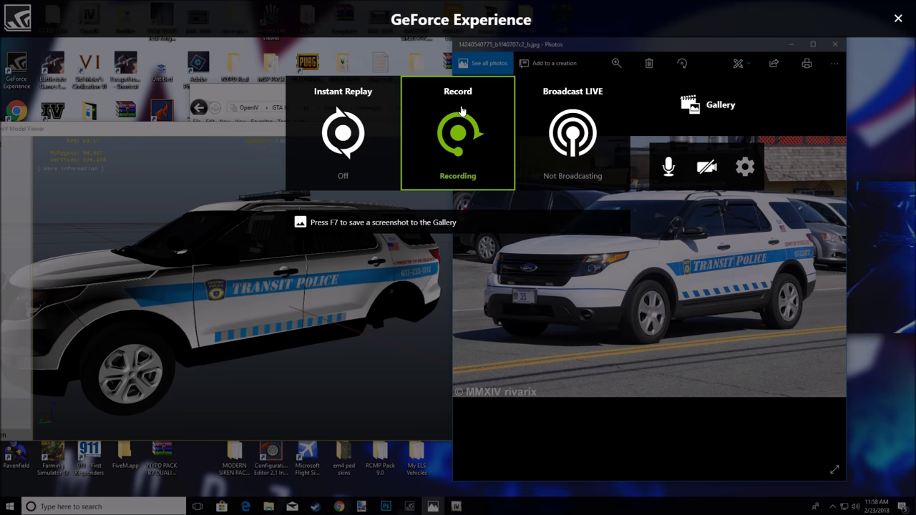
left_click(461, 111)
left_click(469, 201)
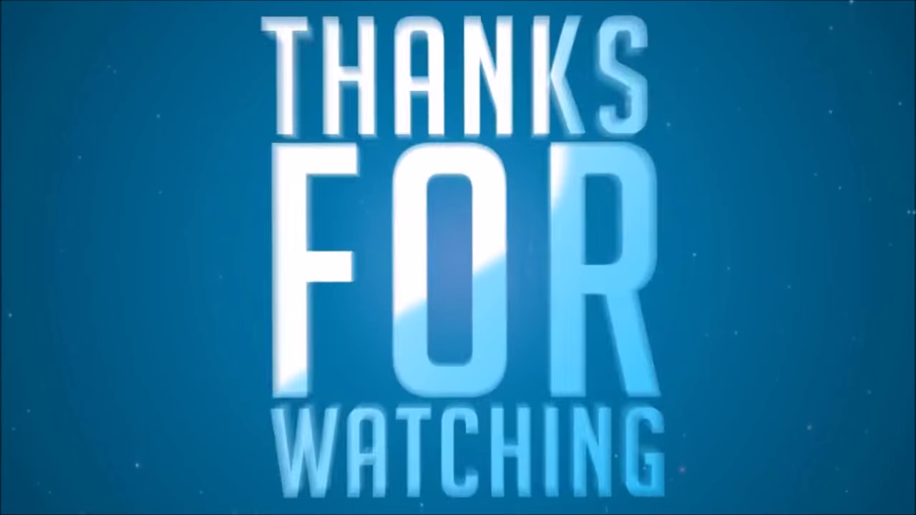